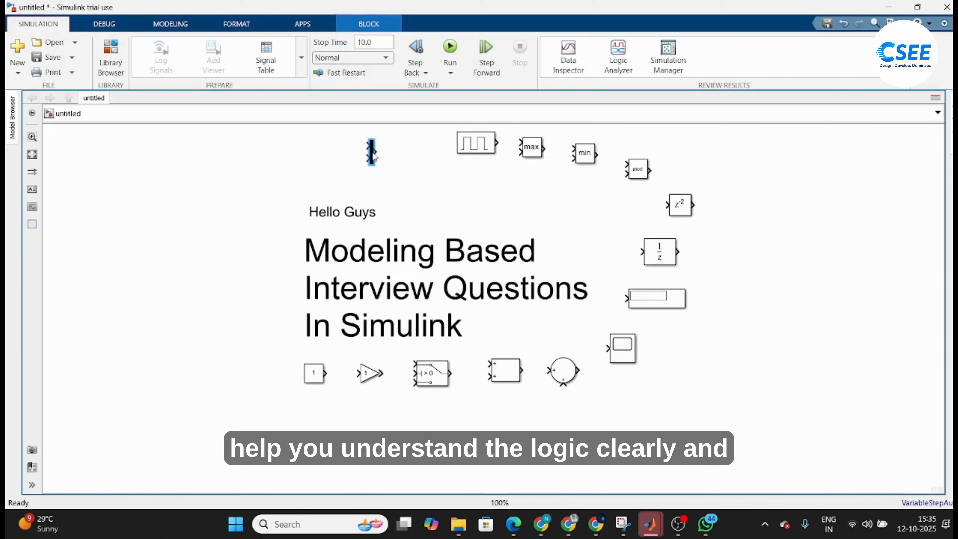
# - Move the Mux block closer to the pulse generator and add a bus block to the left of it
pyautogui.moveTo(373, 155); pyautogui.dragTo(417, 145)
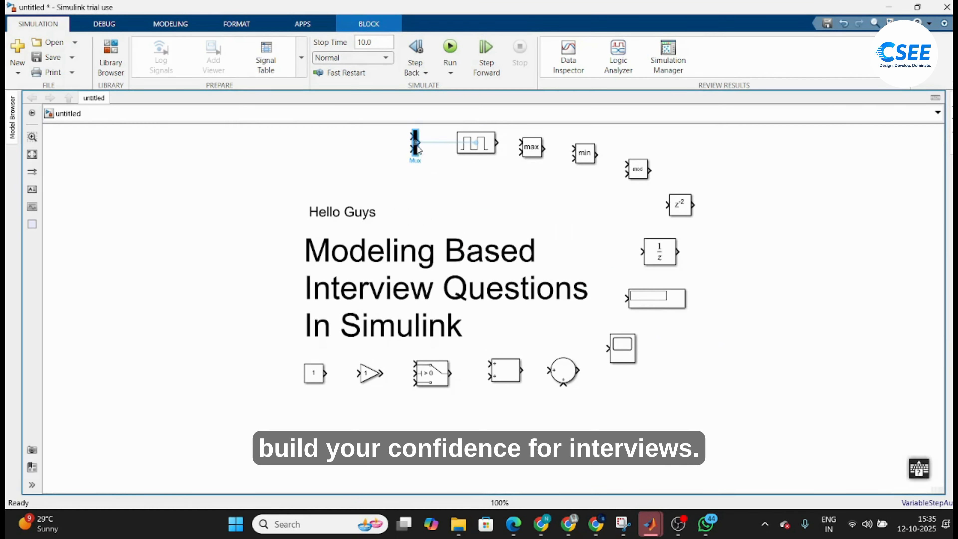
pyautogui.click(365, 144)
pyautogui.doubleClick(364, 147)
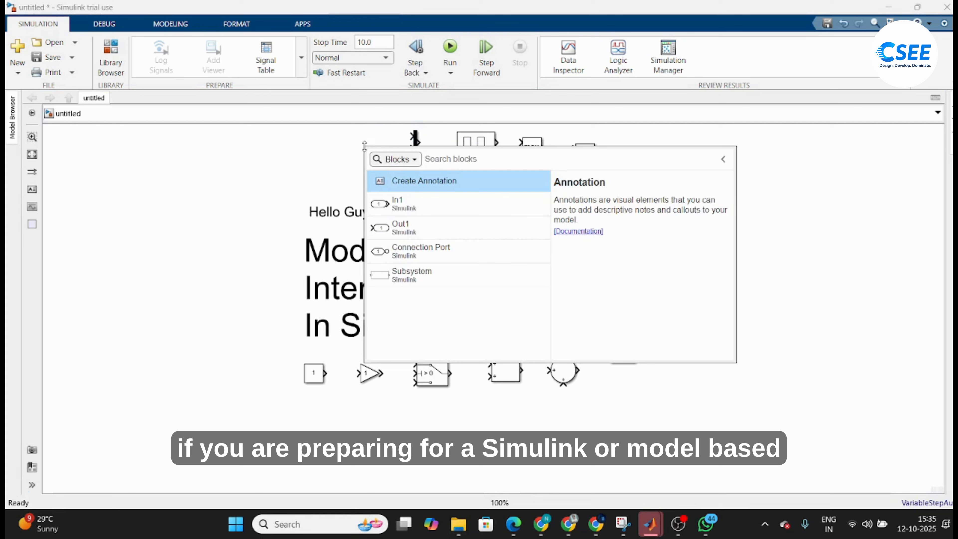
pyautogui.write('bu')
pyautogui.press('Return')
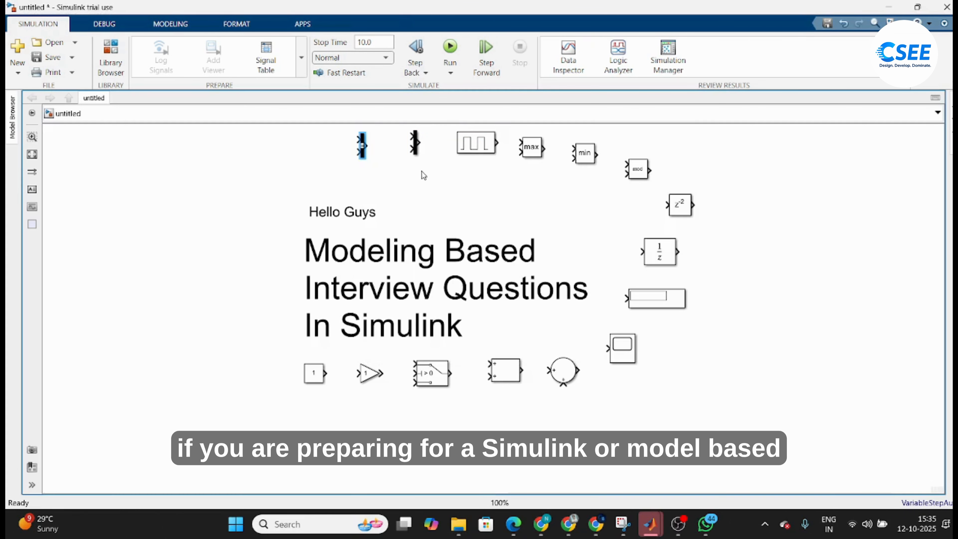
pyautogui.click(343, 144)
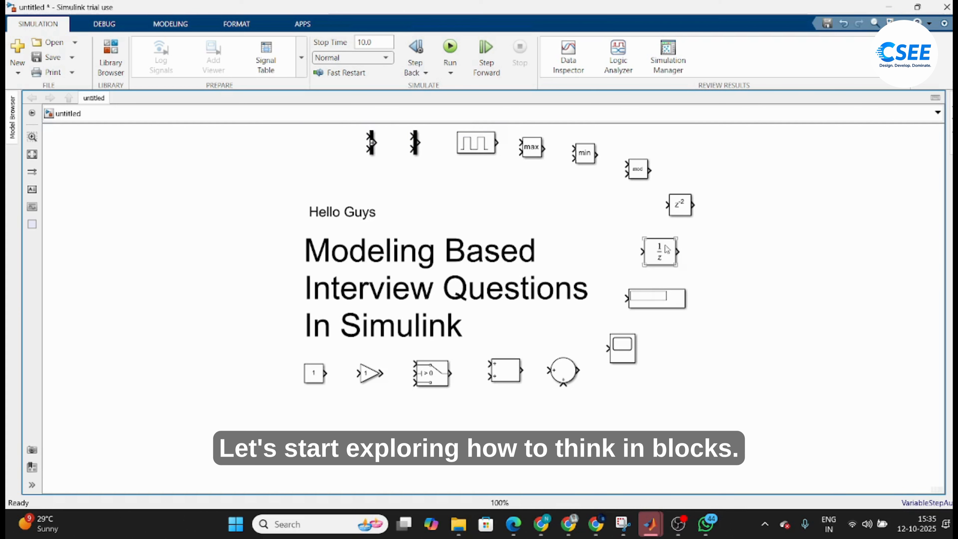
# - Shift the Delay and Mod blocks slightly left and the Unit Delay block slightly right in the arc around the title
pyautogui.moveTo(682, 211); pyautogui.dragTo(663, 212)
pyautogui.moveTo(641, 174); pyautogui.dragTo(626, 174)
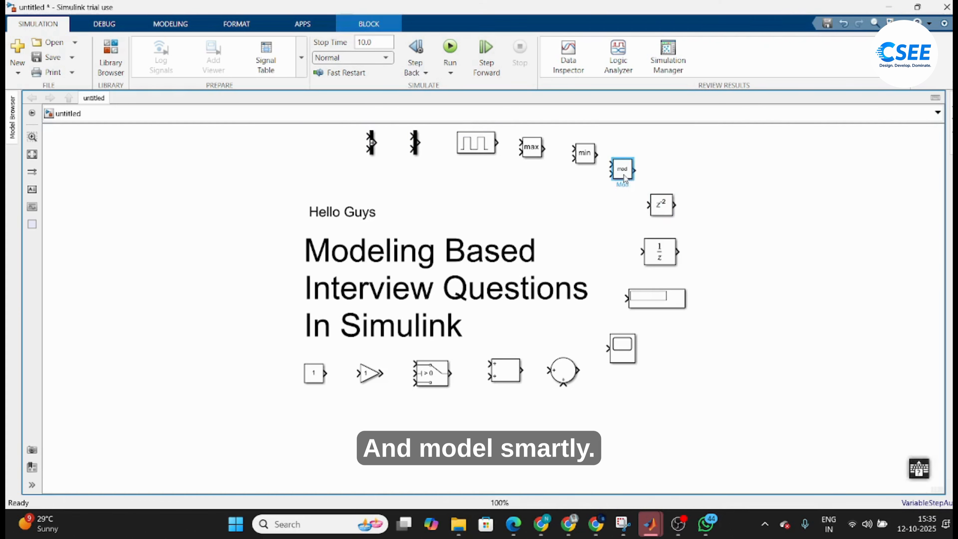
pyautogui.moveTo(665, 250); pyautogui.dragTo(674, 253)
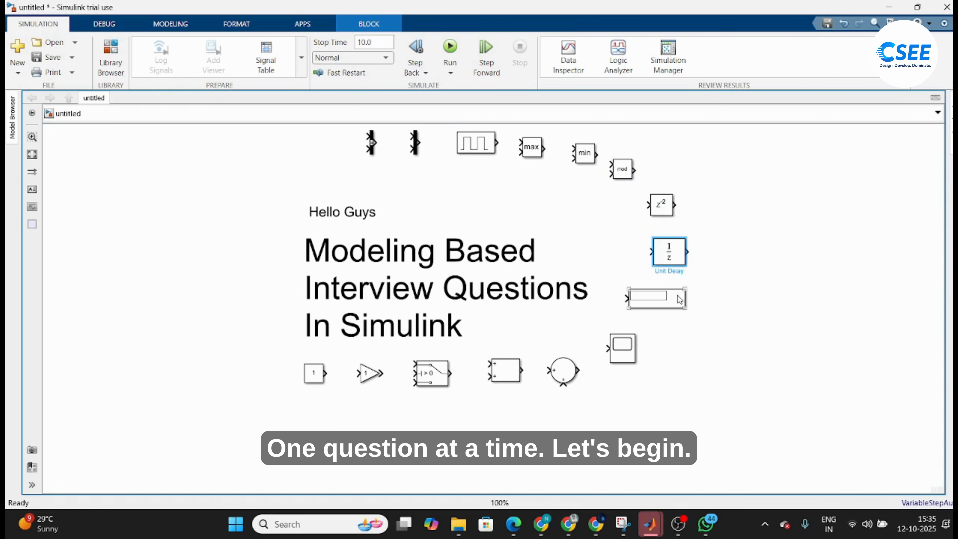
pyautogui.click(761, 258)
pyautogui.doubleClick(305, 153)
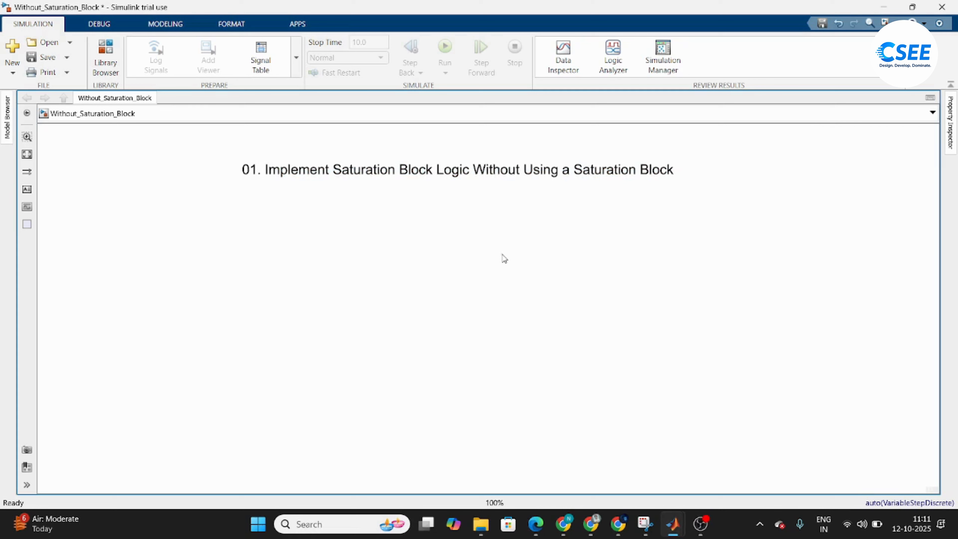
pyautogui.click(429, 170)
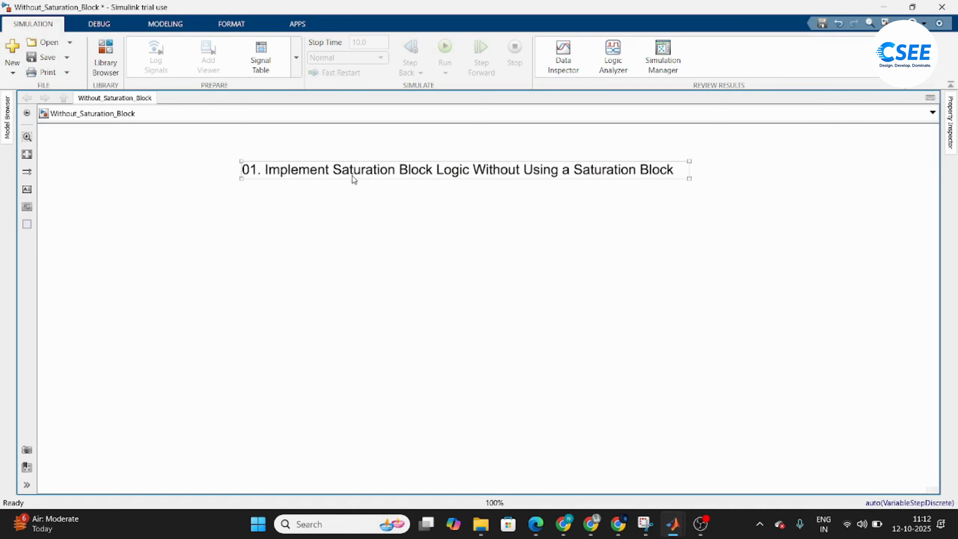
pyautogui.click(439, 170)
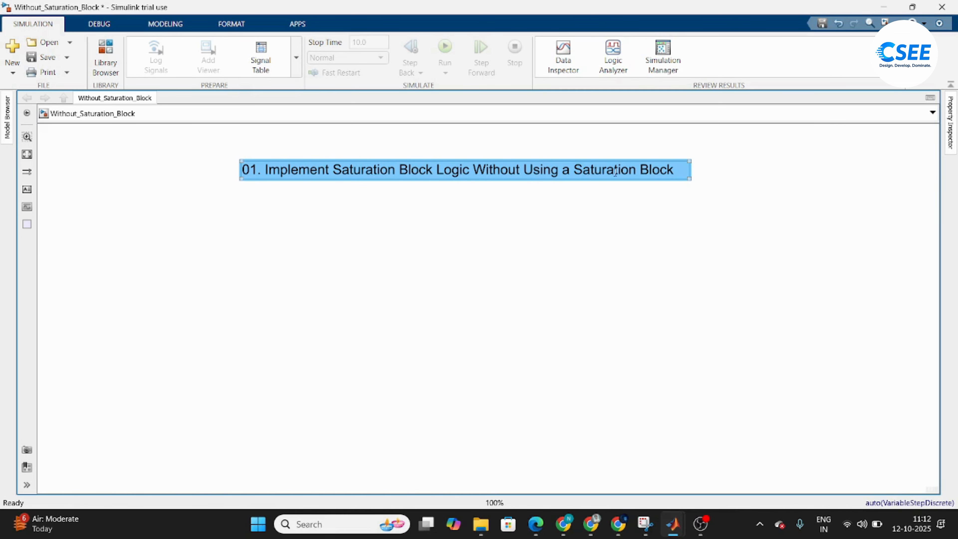
pyautogui.click(405, 267)
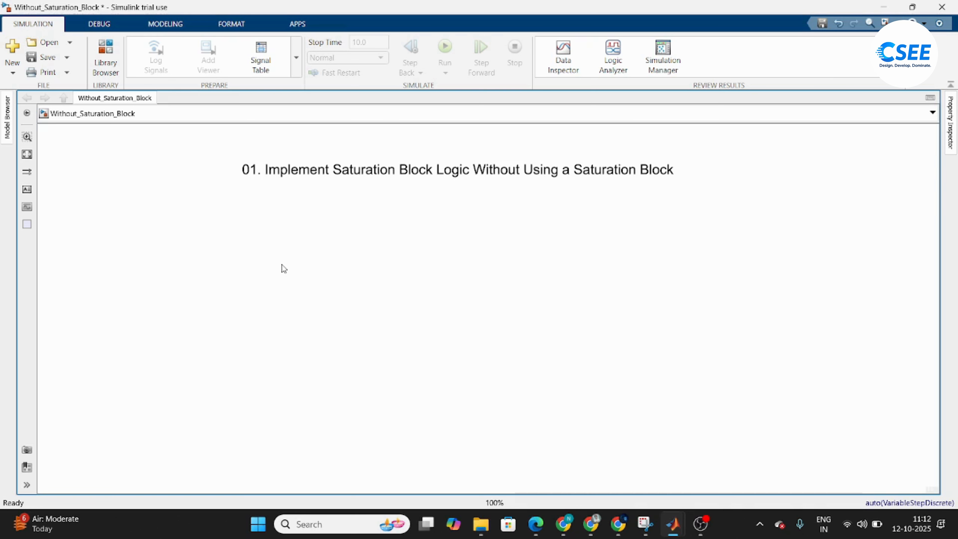
# - Add a Constant block beneath the title's start and make two copies, one directly below it and one midway to the left
pyautogui.doubleClick(298, 254)
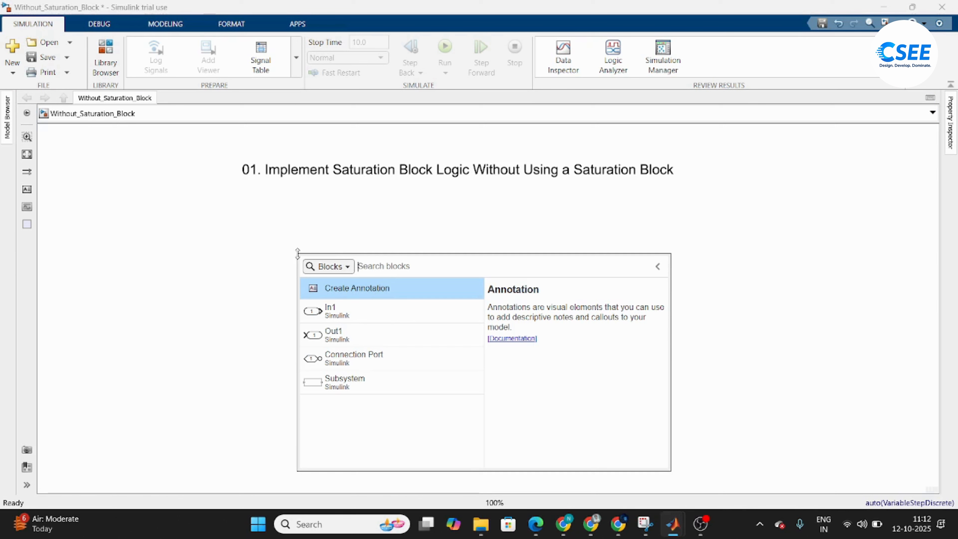
pyautogui.write('Con')
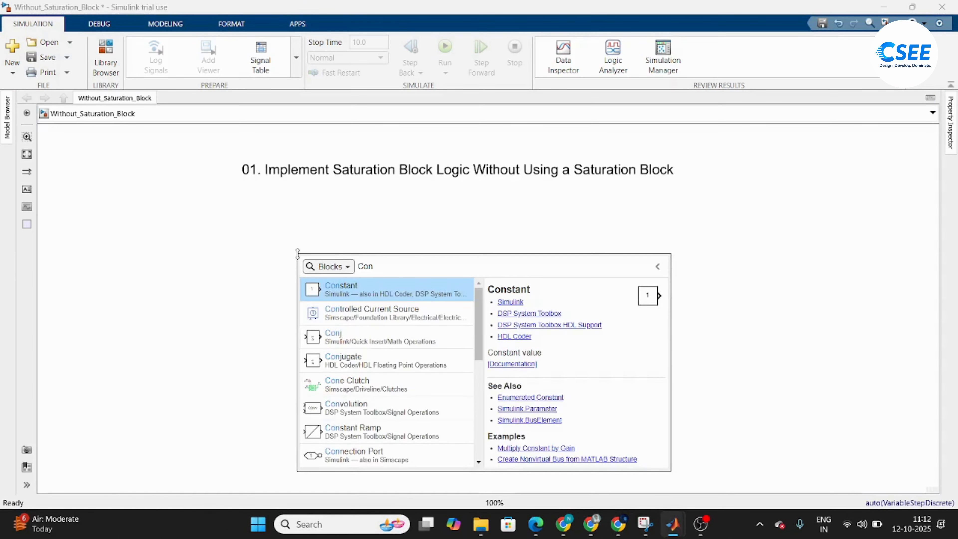
pyautogui.press('Return')
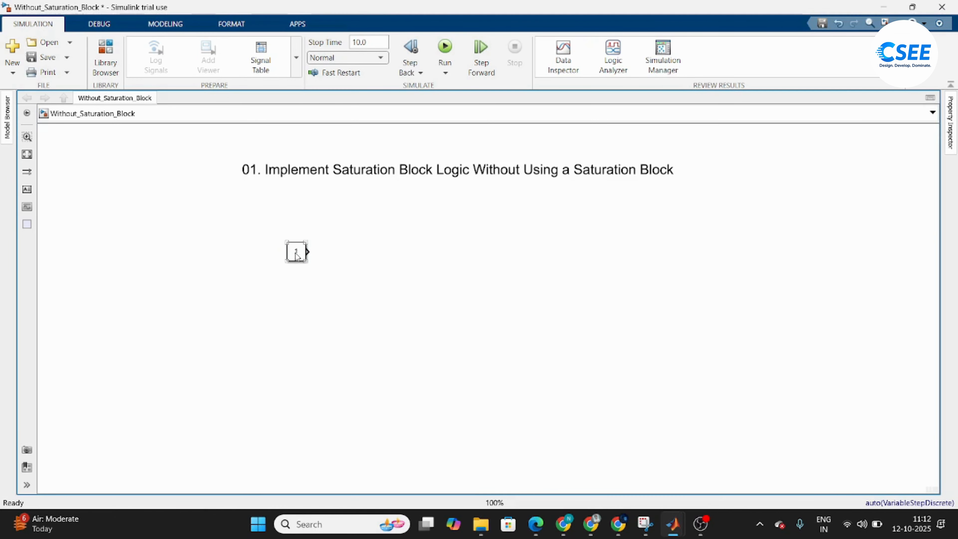
pyautogui.moveTo(296, 255); pyautogui.dragTo(255, 238)
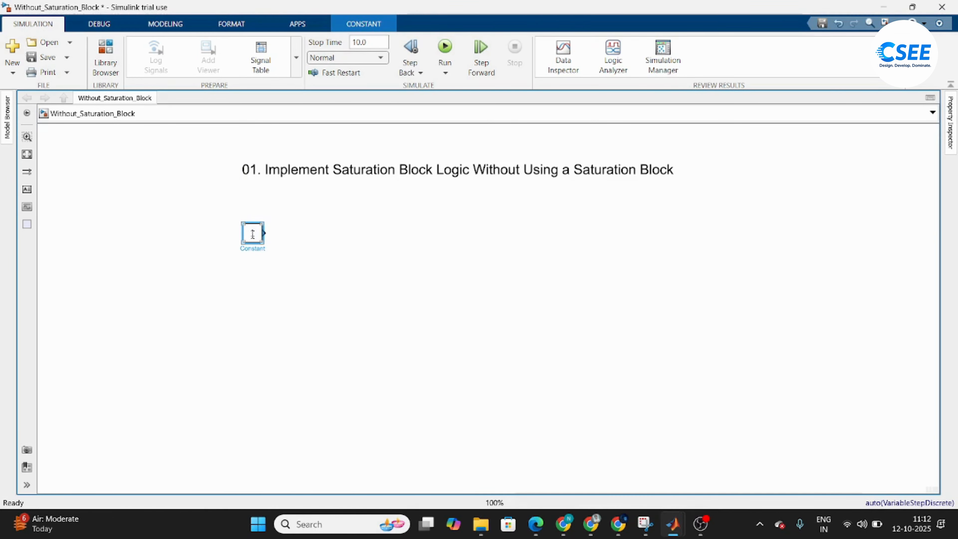
pyautogui.moveTo(252, 233); pyautogui.dragTo(254, 350)
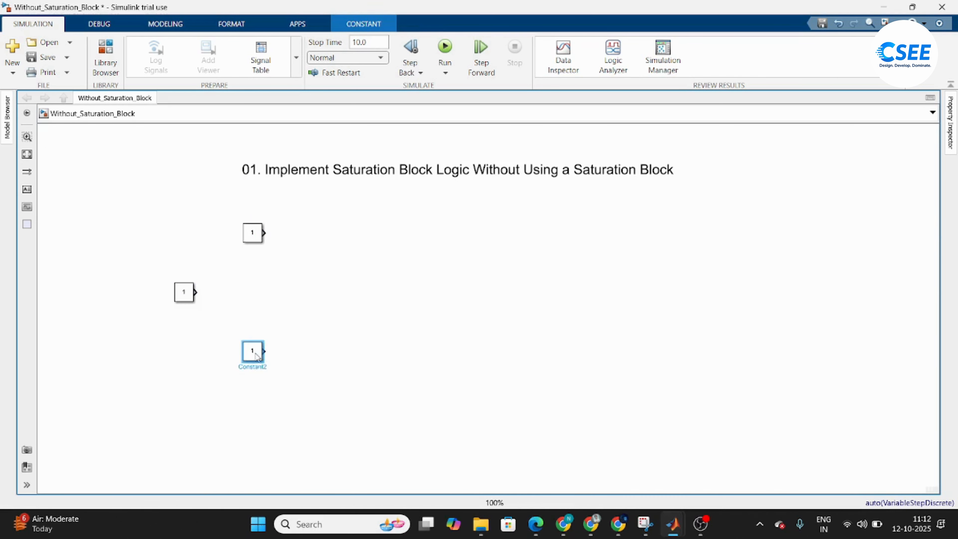
# - Rename the upper Constant block Upper Limit and set its constant value to 100
pyautogui.click(252, 236)
pyautogui.click(259, 249)
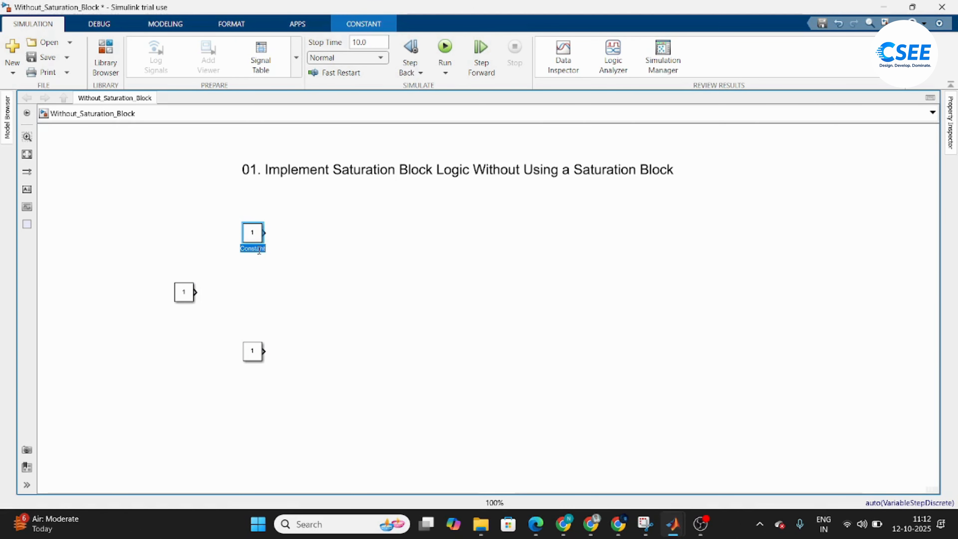
pyautogui.write('Upper Limit')
pyautogui.click(257, 278)
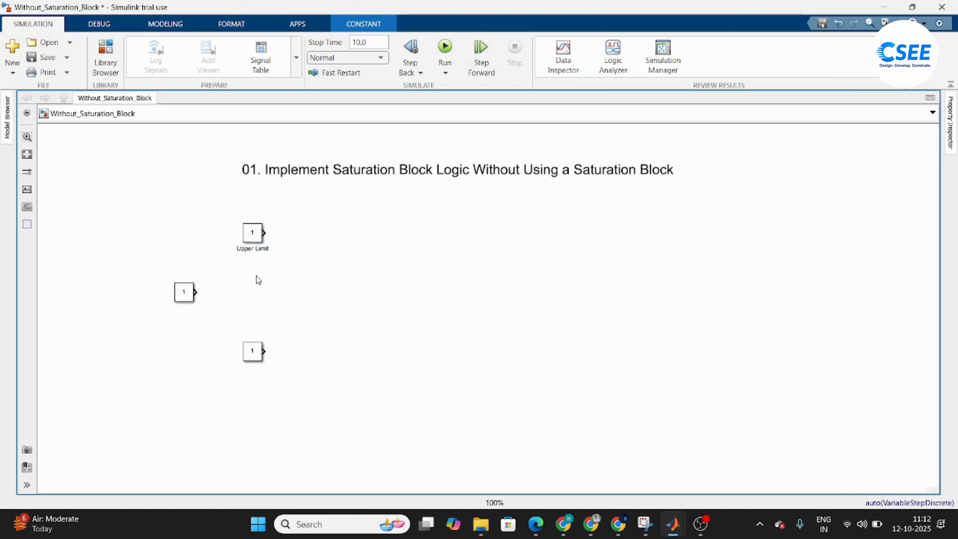
pyautogui.doubleClick(252, 234)
pyautogui.write('100')
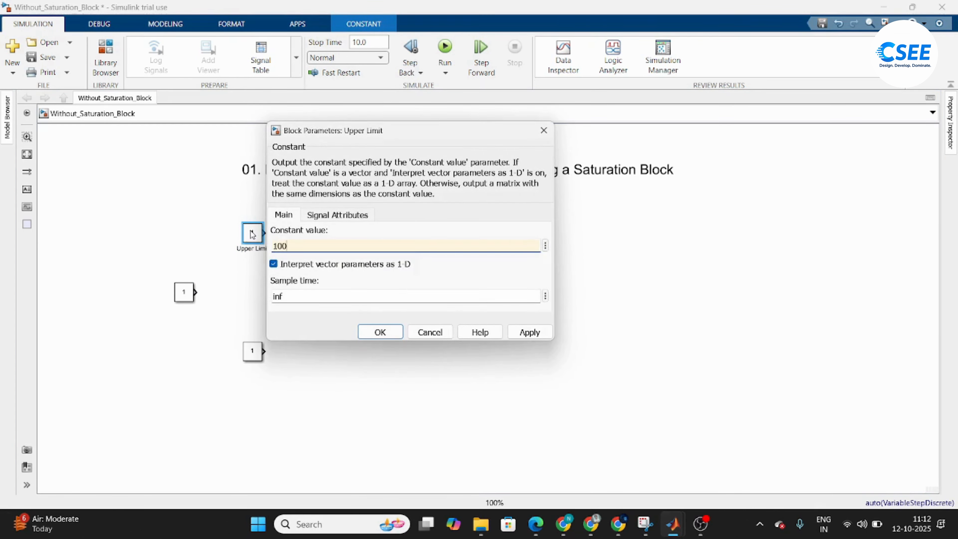
pyautogui.press('Return')
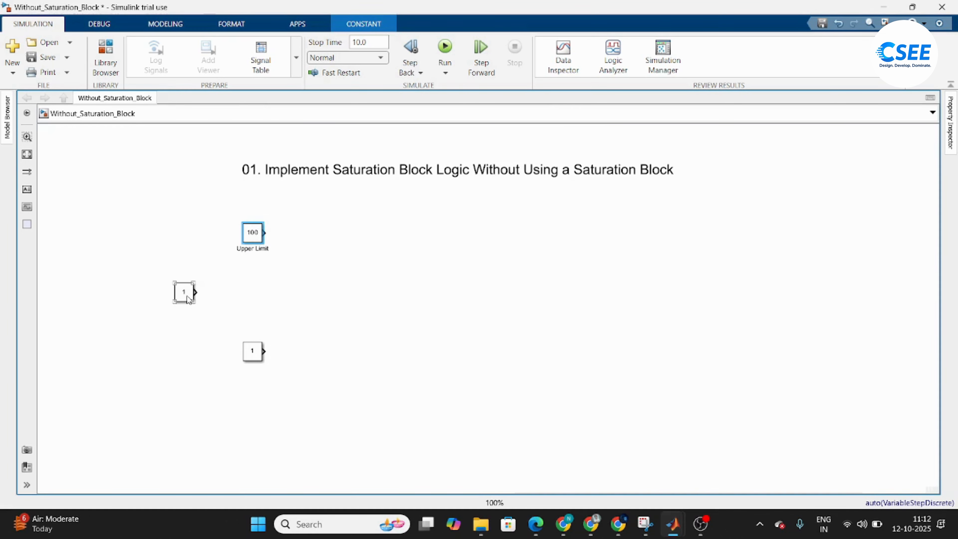
# - Save the model with the upper limit constant in place
pyautogui.click(185, 313)
pyautogui.click(226, 287)
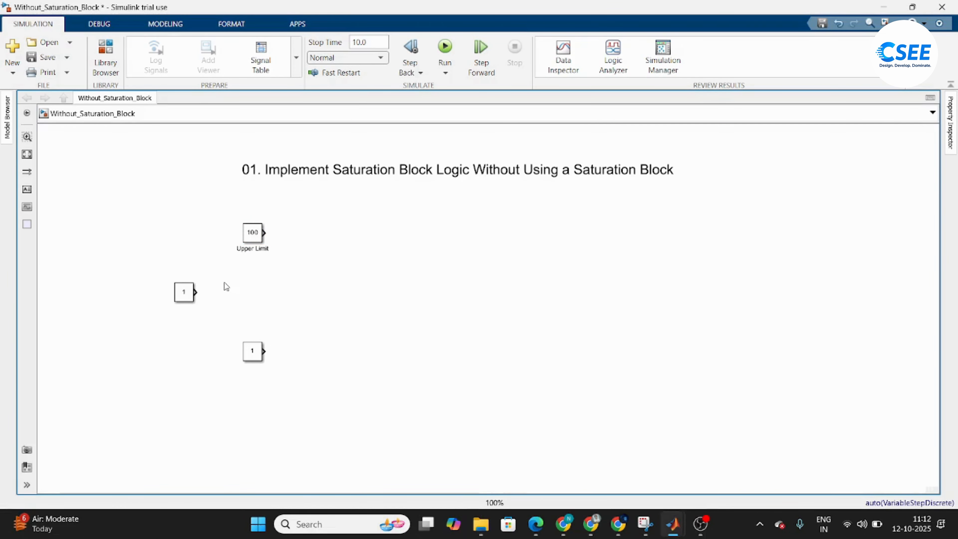
pyautogui.hotkey('ctrl', 's')
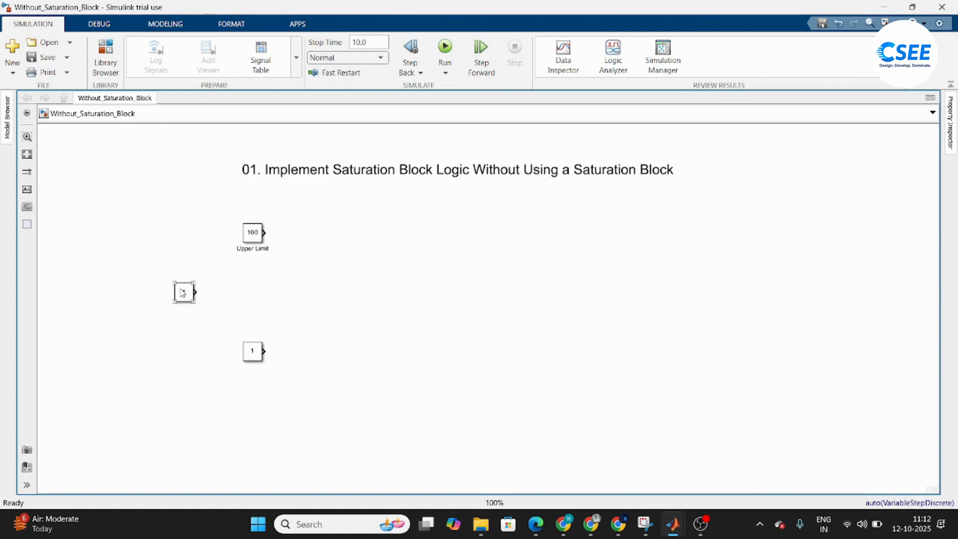
# - Rename the lower Constant block Lower Limit and set its constant value to 50
pyautogui.click(263, 347)
pyautogui.doubleClick(253, 366)
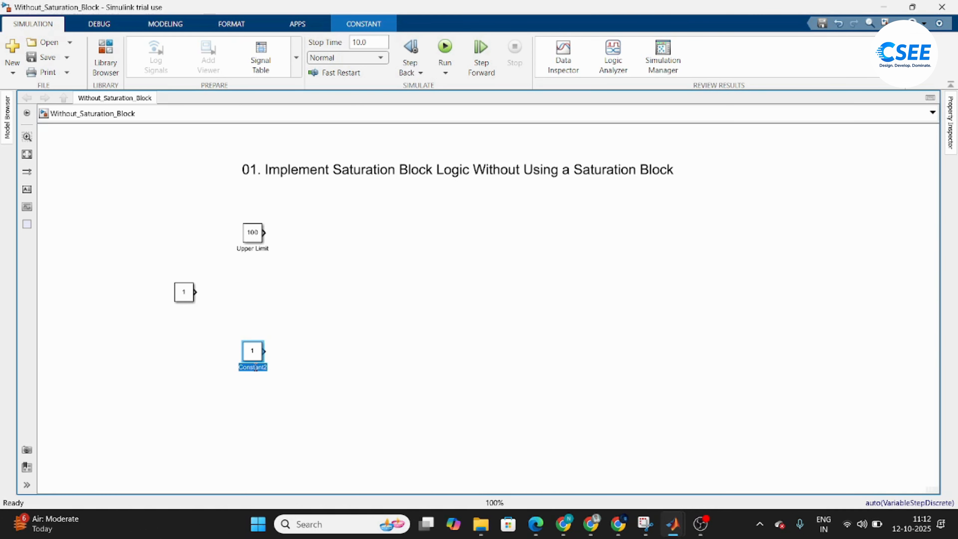
pyautogui.write('Lower Limit')
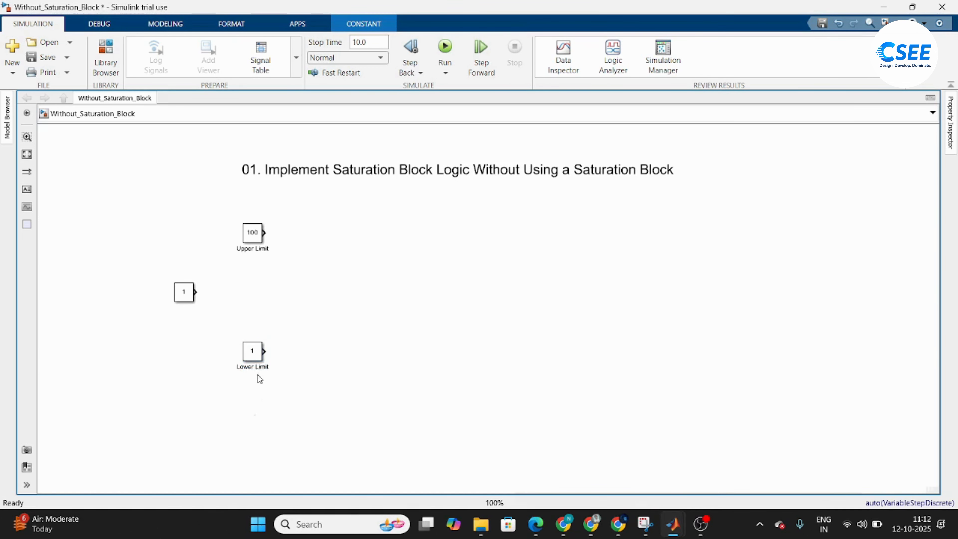
pyautogui.click(260, 357)
pyautogui.doubleClick(259, 357)
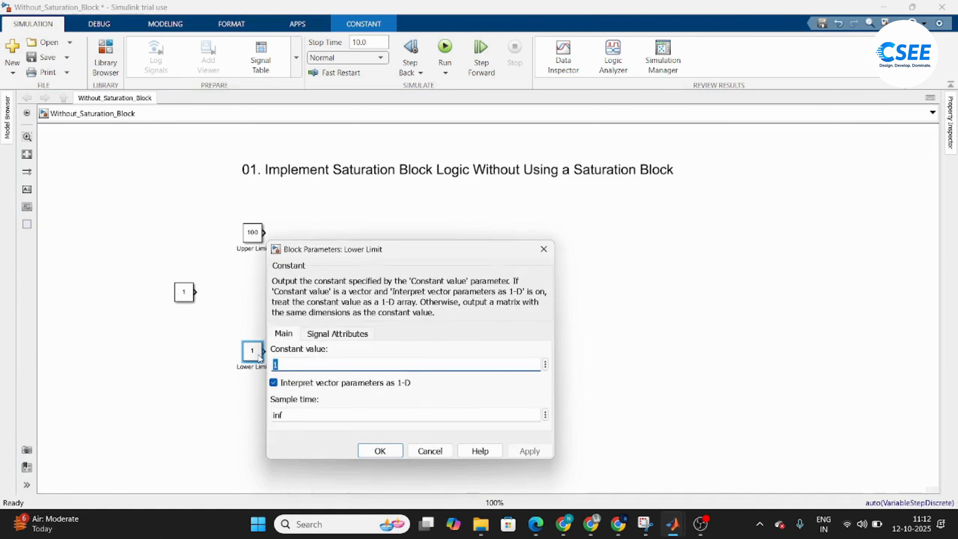
pyautogui.write('50')
pyautogui.press('Return')
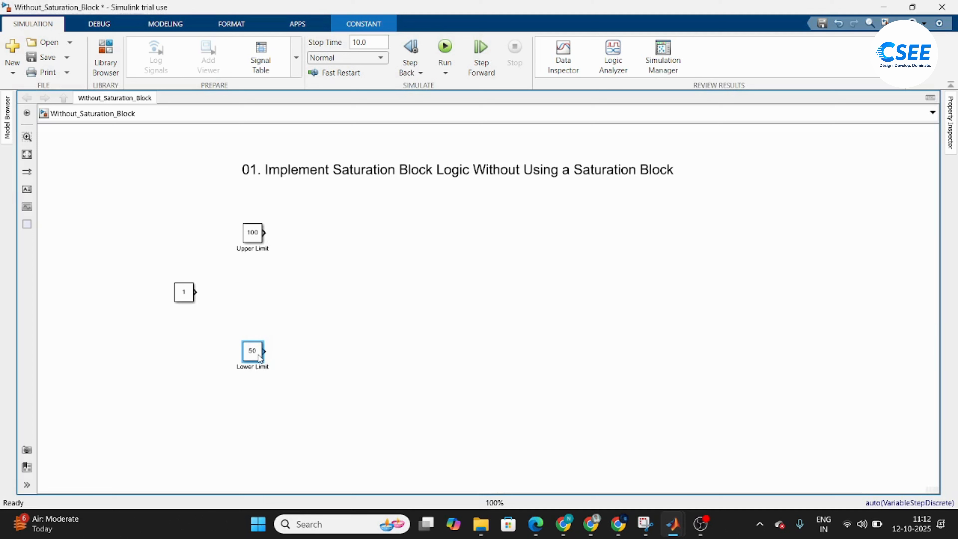
pyautogui.click(204, 313)
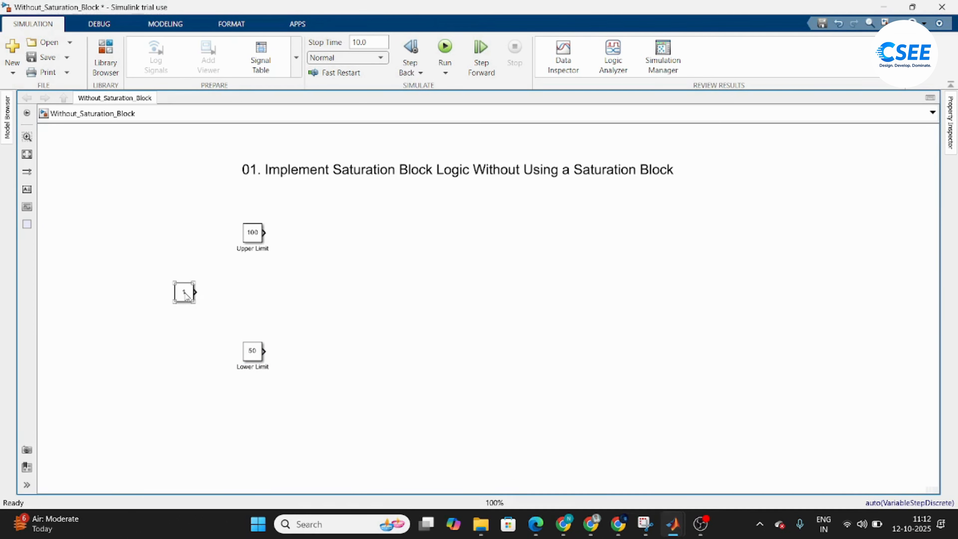
# - Set the remaining middle Constant block's value to 75 and rename the block Input
pyautogui.doubleClick(185, 292)
pyautogui.doubleClick(221, 309)
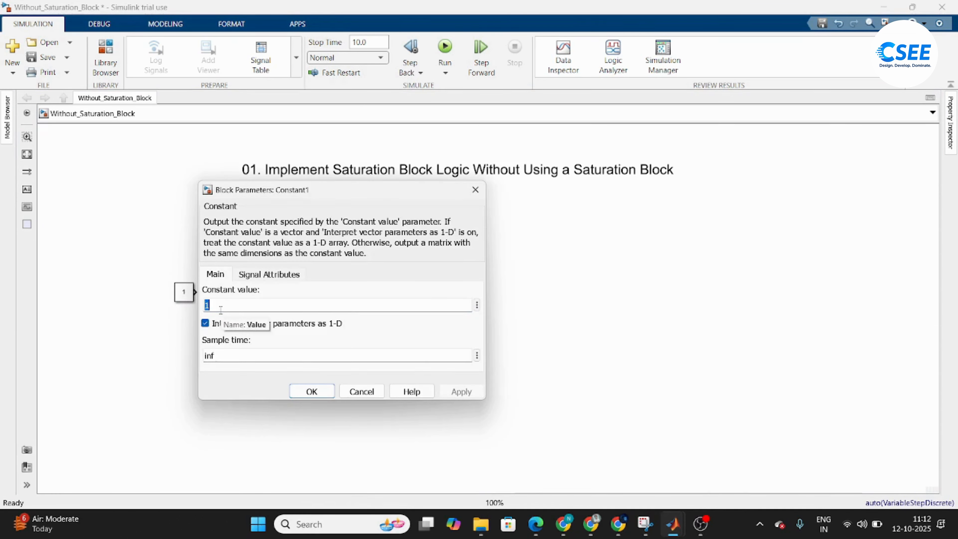
pyautogui.write('75')
pyautogui.press('Return')
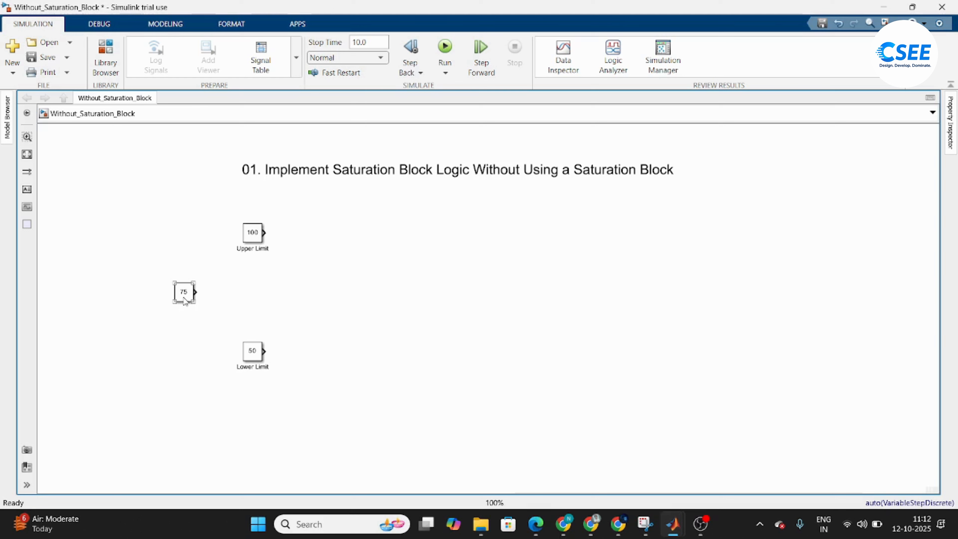
pyautogui.doubleClick(185, 307)
pyautogui.press('BackSpace')
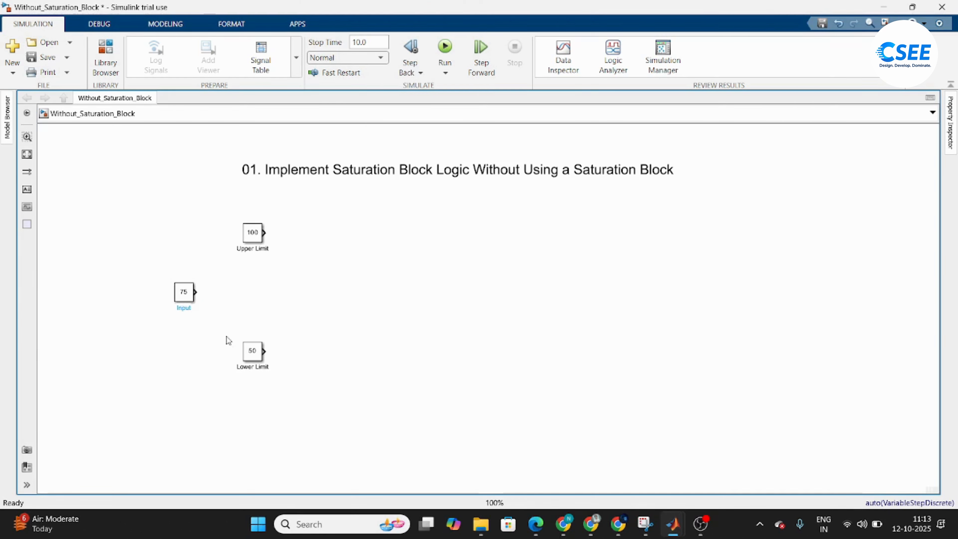
pyautogui.click(289, 305)
pyautogui.click(356, 162)
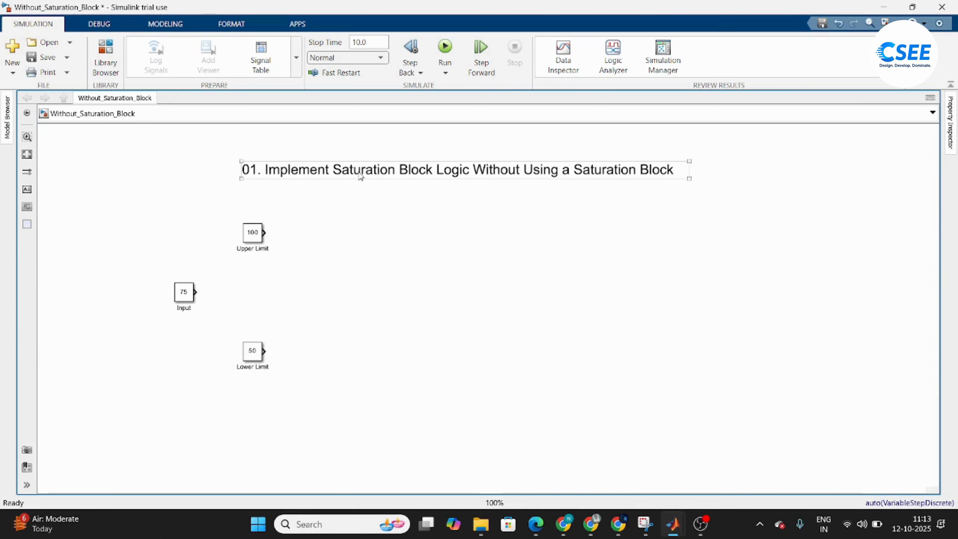
pyautogui.click(391, 252)
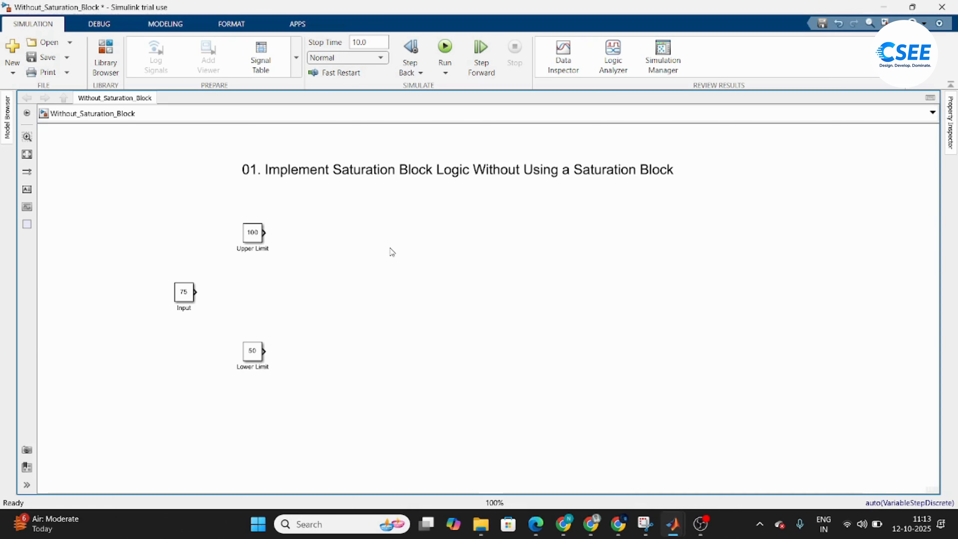
pyautogui.click(189, 298)
pyautogui.click(253, 234)
pyautogui.click(254, 357)
pyautogui.click(229, 293)
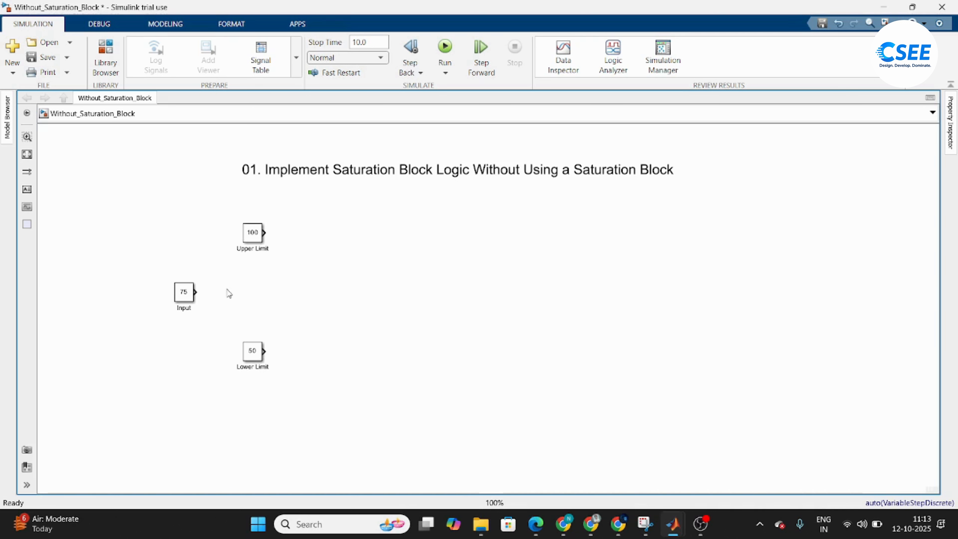
pyautogui.click(189, 292)
pyautogui.click(255, 352)
pyautogui.click(255, 329)
# - Add a Min block and place it to the right of the Upper Limit constant, slightly lower
pyautogui.doubleClick(410, 285)
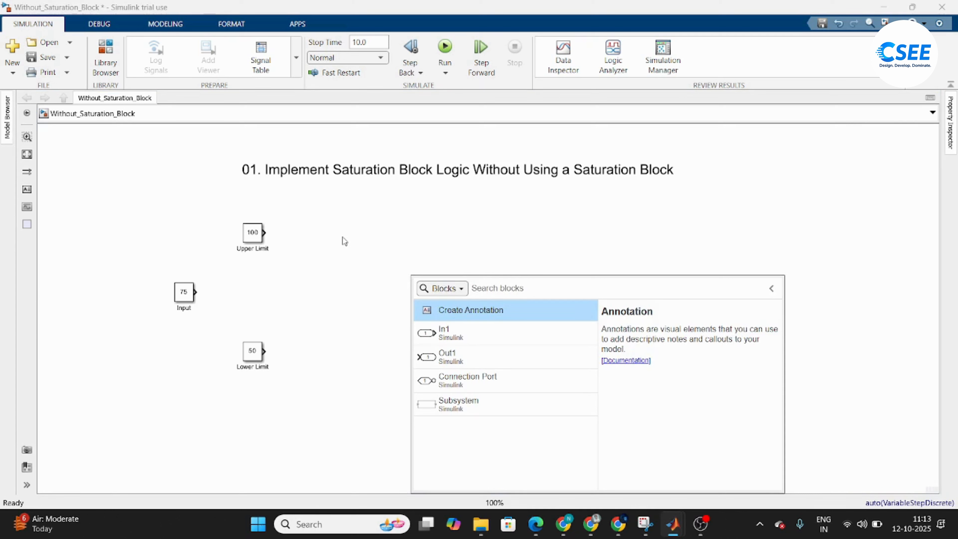
pyautogui.write('min')
pyautogui.press('Return')
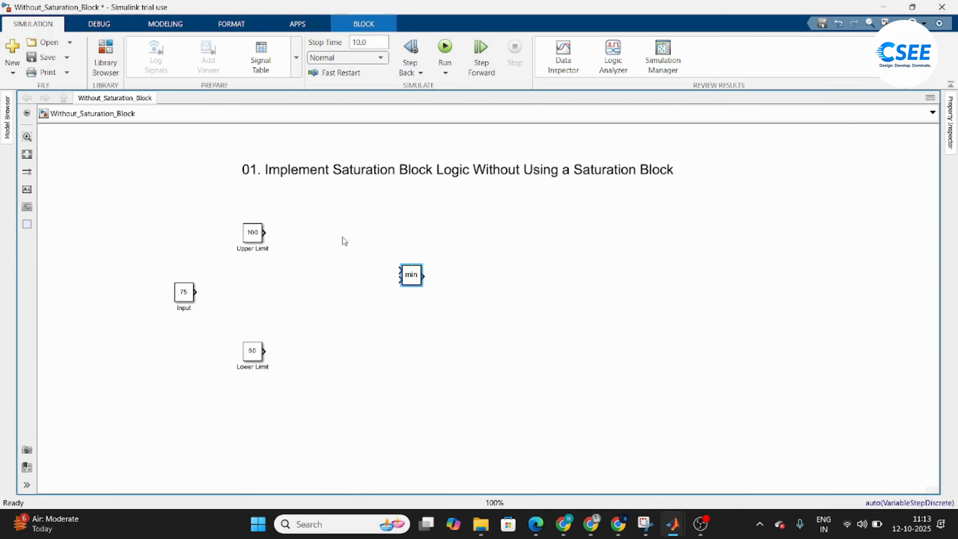
pyautogui.moveTo(411, 275); pyautogui.dragTo(342, 262)
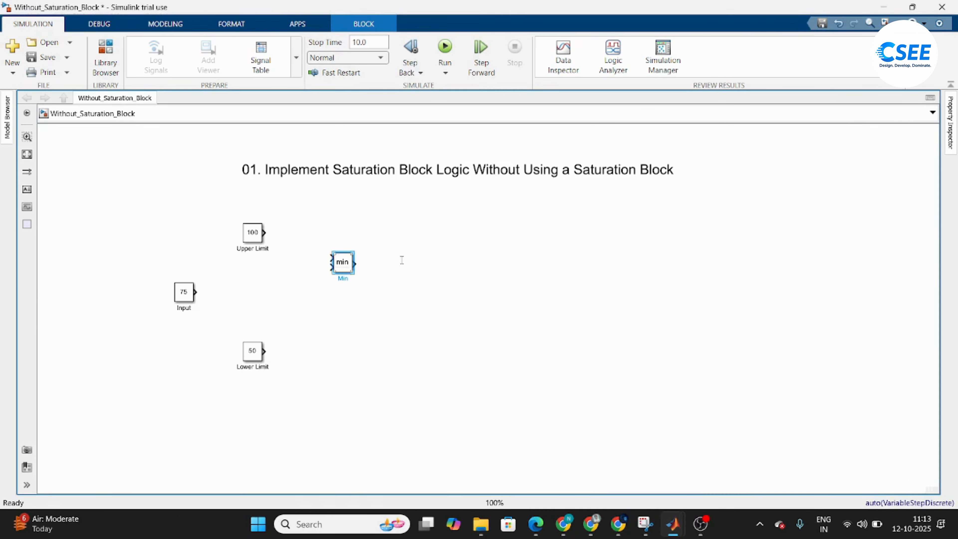
# - Connect the Upper Limit constant to the Min block's first input and the Input constant to its second input
pyautogui.click(430, 258)
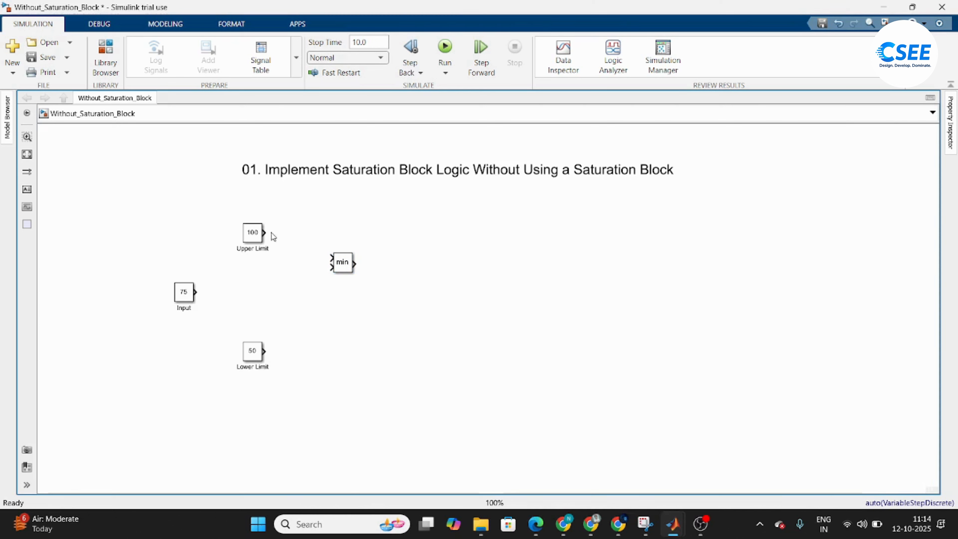
pyautogui.moveTo(264, 231); pyautogui.dragTo(330, 257)
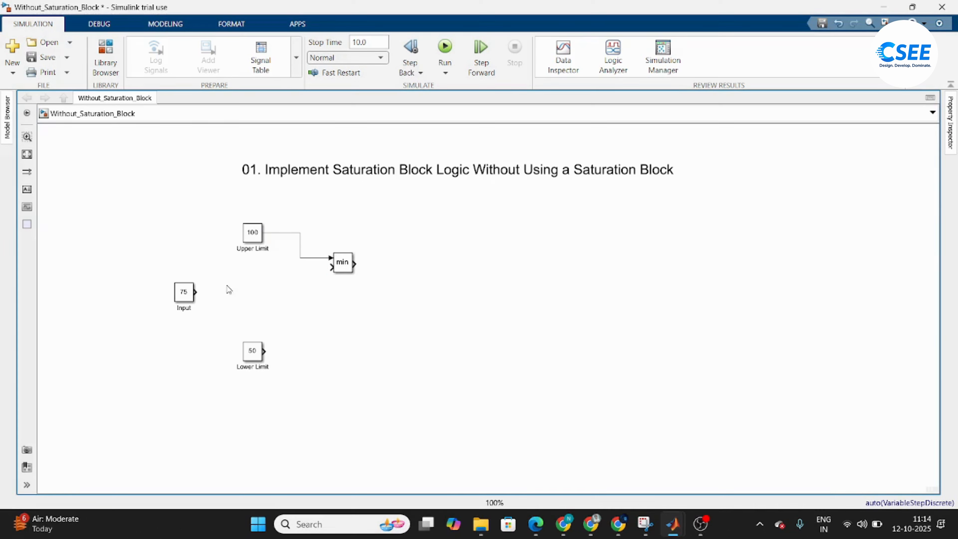
pyautogui.moveTo(196, 292); pyautogui.dragTo(333, 268)
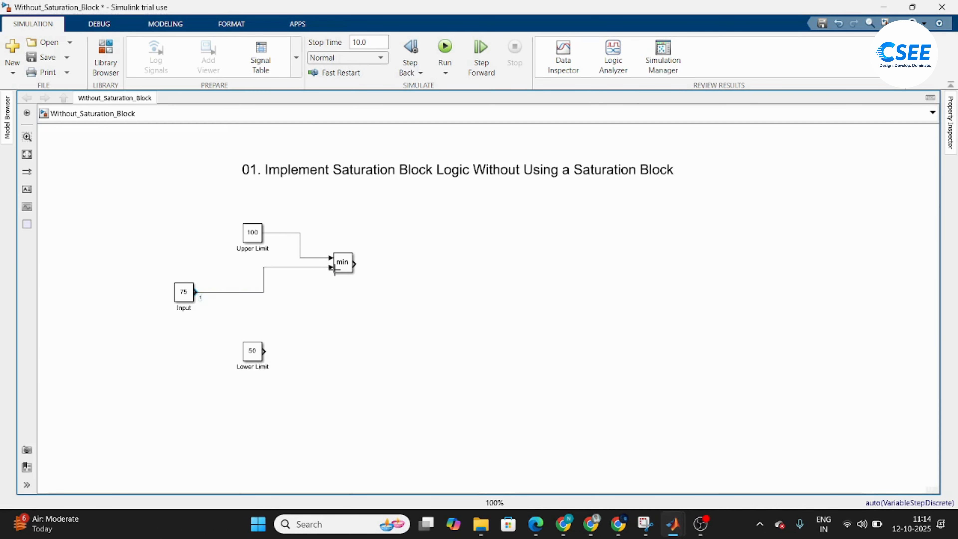
# - Add a Max block and place it below and to the right of the Min block
pyautogui.doubleClick(405, 293)
pyautogui.write('max')
pyautogui.press('Return')
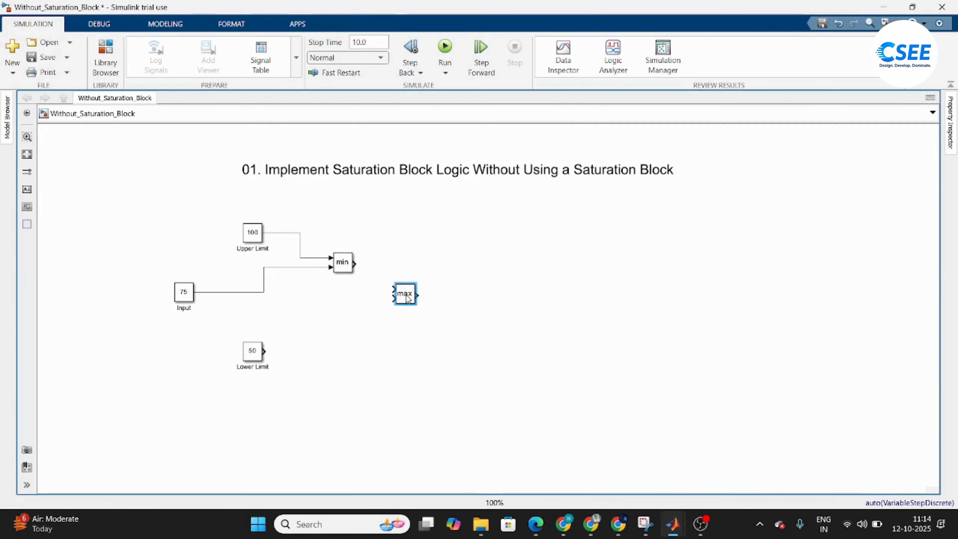
pyautogui.moveTo(407, 298); pyautogui.dragTo(412, 327)
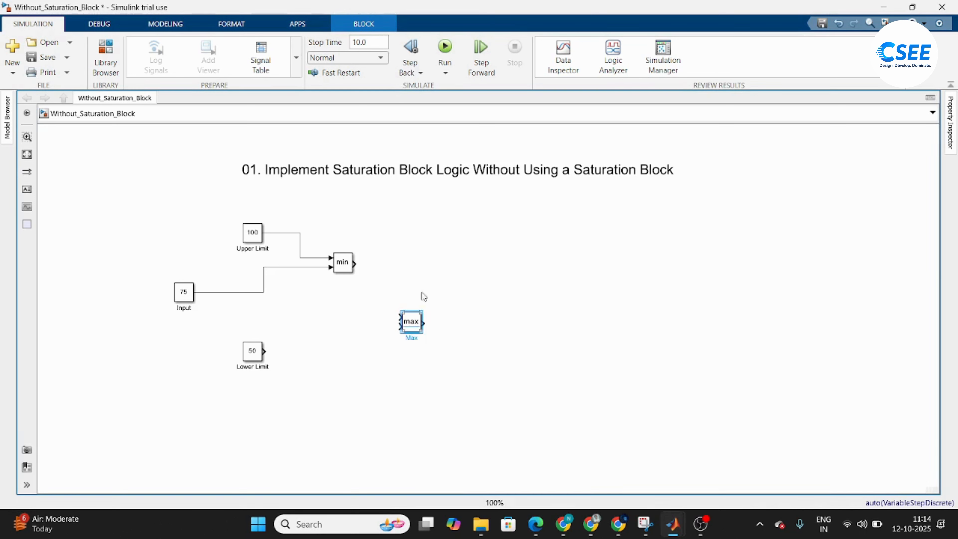
# - Connect the Min output to the Max block's first input and the Lower Limit constant to its second input
pyautogui.click(372, 279)
pyautogui.moveTo(355, 264); pyautogui.dragTo(400, 317)
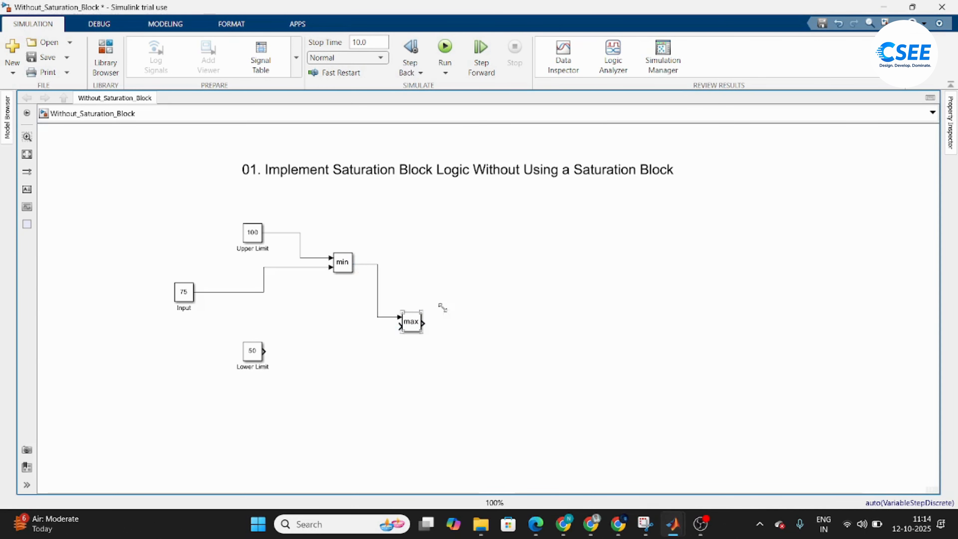
pyautogui.moveTo(264, 351); pyautogui.dragTo(407, 328)
# - Add a Display block to the right of the Max block and connect it to the Max output
pyautogui.doubleClick(516, 304)
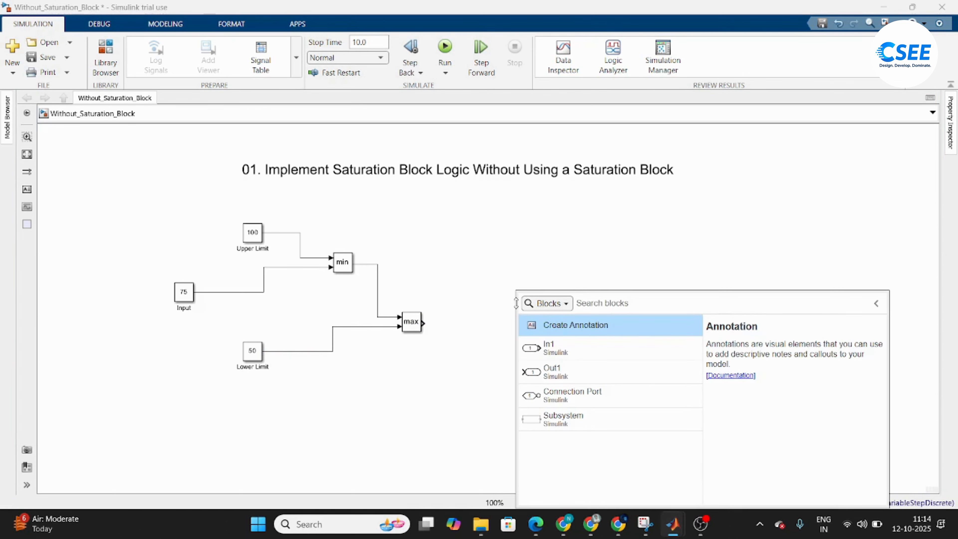
pyautogui.write('dis')
pyautogui.press('Return')
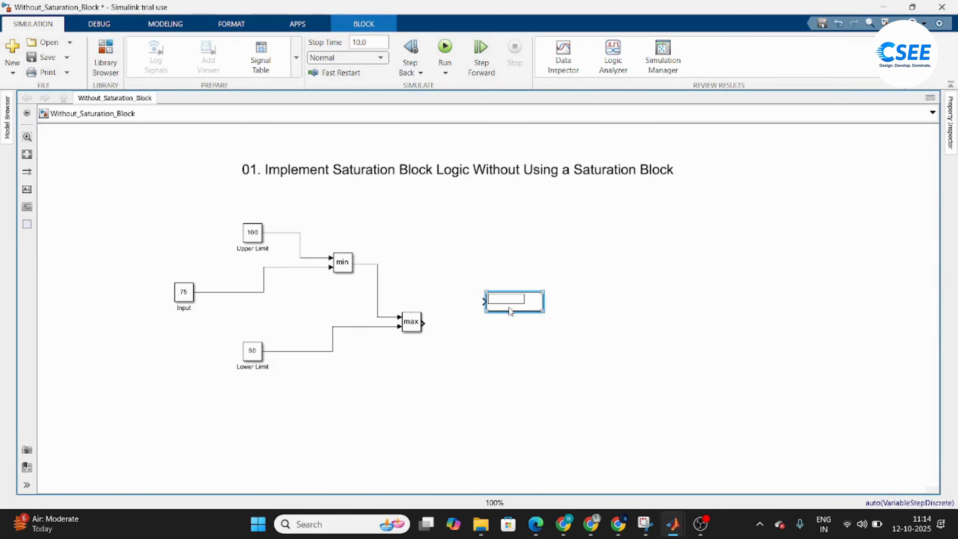
pyautogui.moveTo(507, 312); pyautogui.dragTo(425, 321)
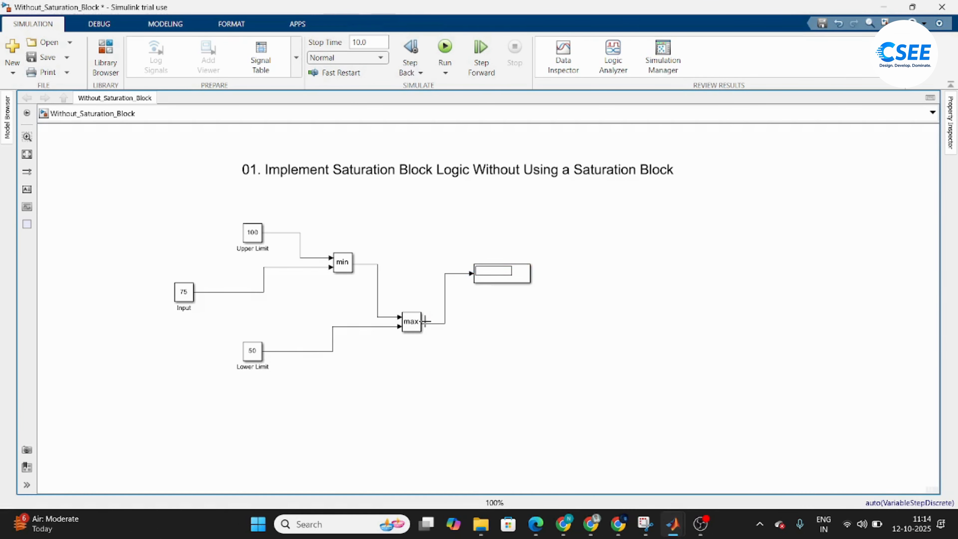
pyautogui.click(252, 237)
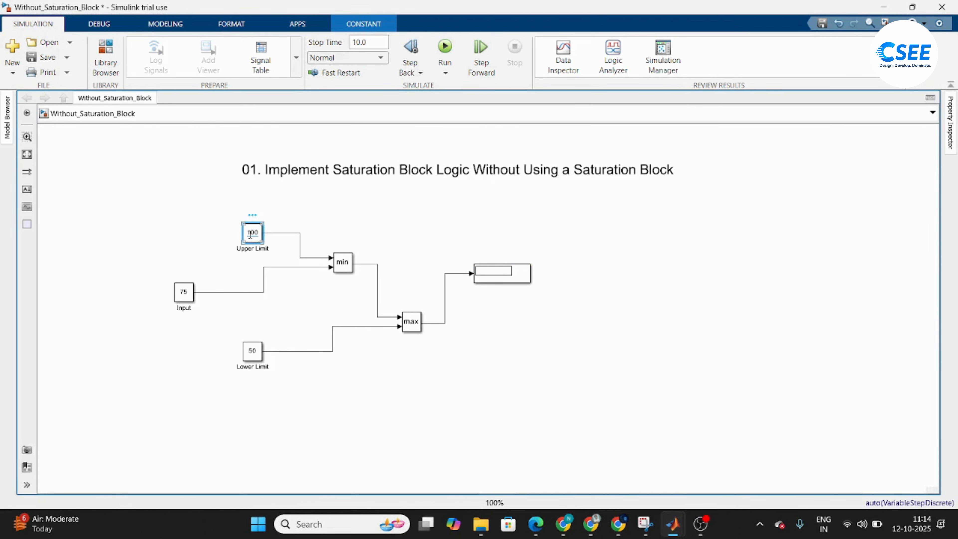
pyautogui.click(220, 294)
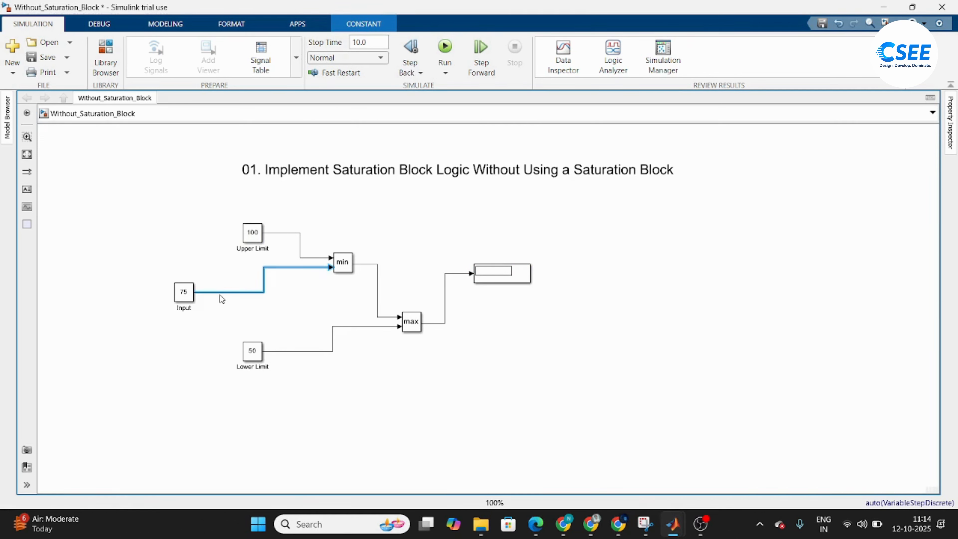
pyautogui.click(341, 262)
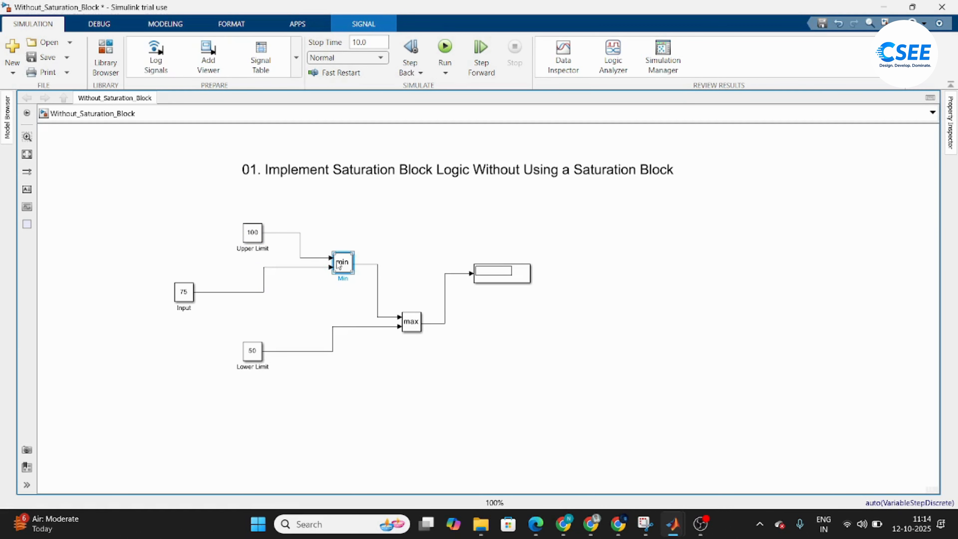
# - Add a text annotation reading 75 above the Min block's output line
pyautogui.doubleClick(375, 254)
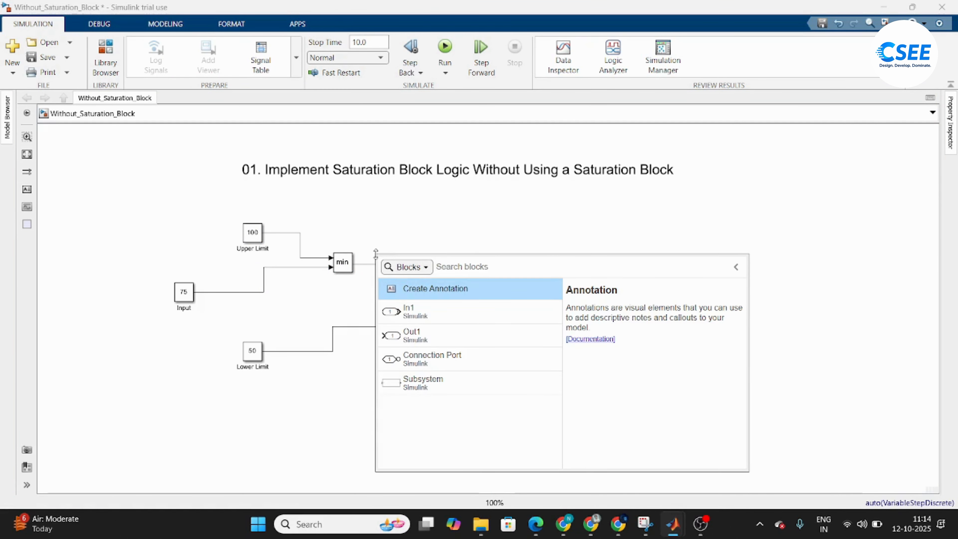
pyautogui.write('75')
pyautogui.press('Return')
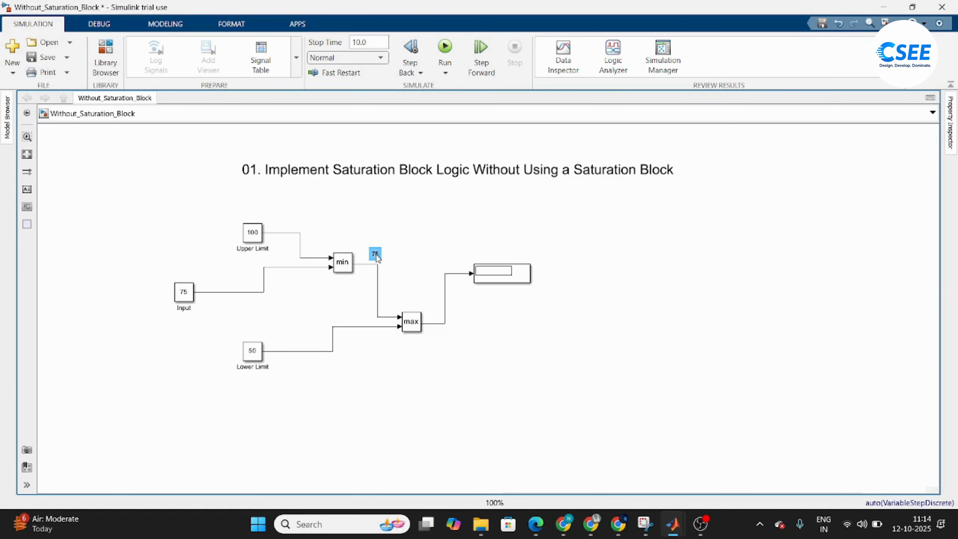
pyautogui.click(398, 240)
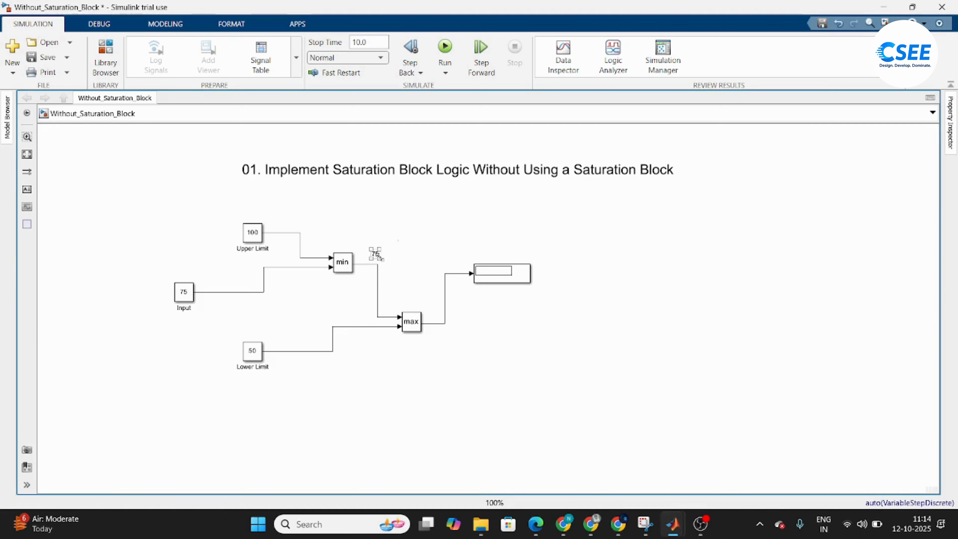
# - Make the 75 annotation bold and move it slightly closer to the Min block's output line
pyautogui.click(376, 254)
pyautogui.click(376, 253)
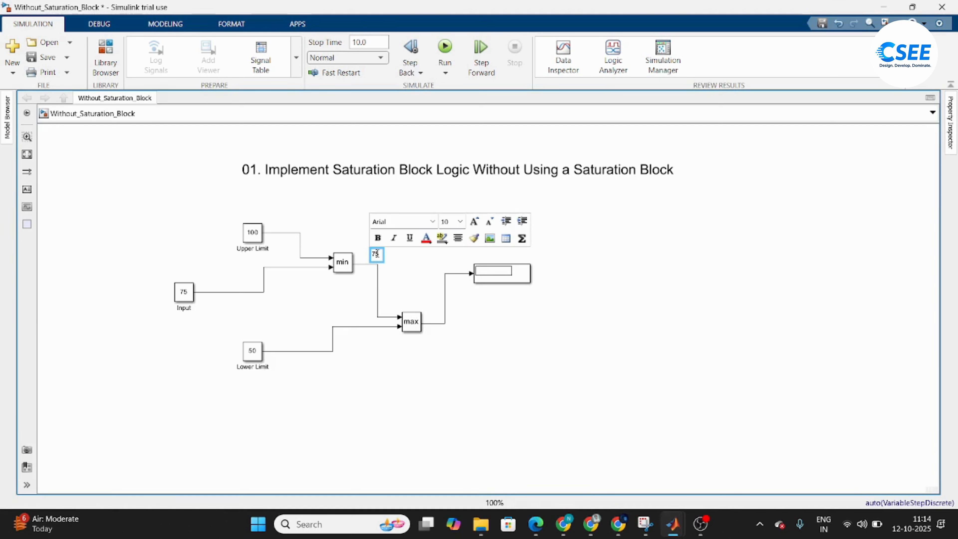
pyautogui.doubleClick(376, 254)
pyautogui.click(377, 238)
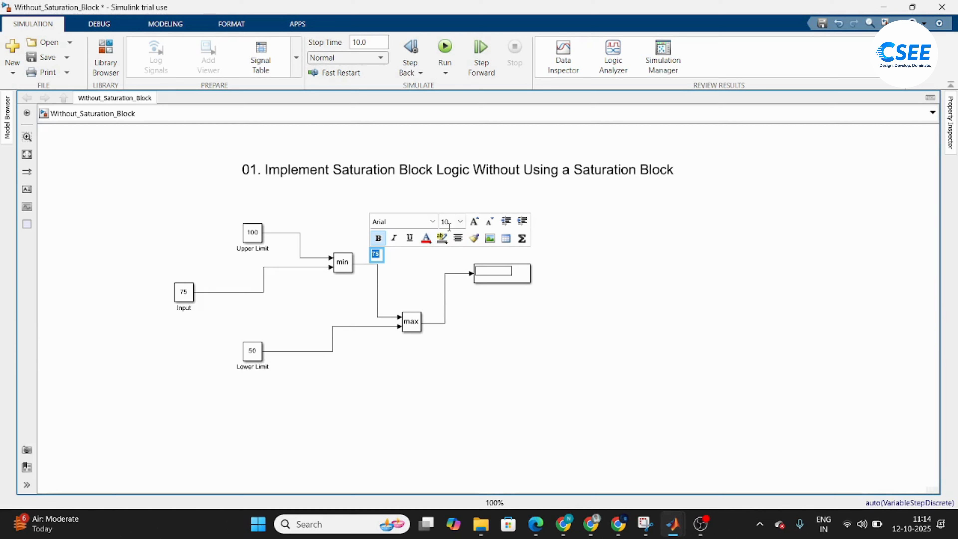
pyautogui.click(422, 266)
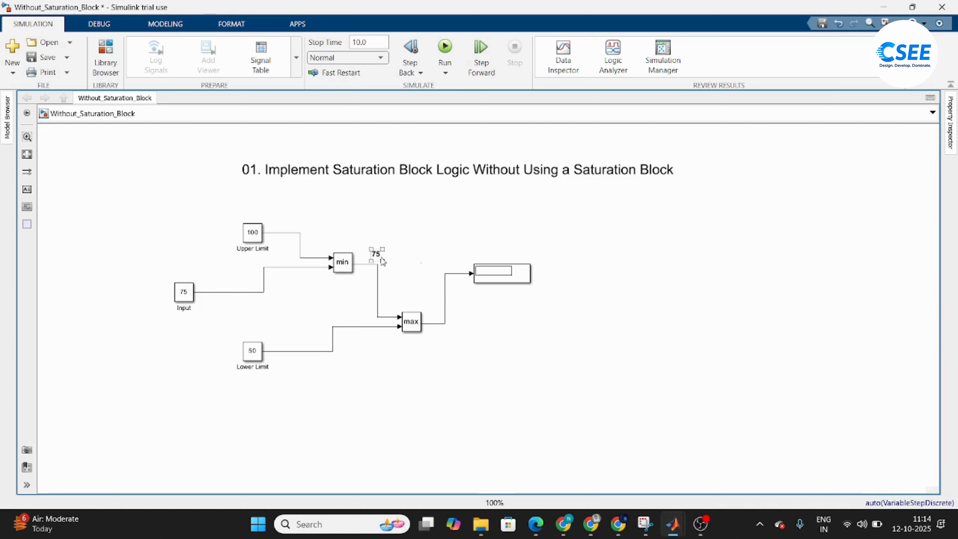
# - Copy the bold 75 annotation to just below the Max block's output line
pyautogui.click(411, 321)
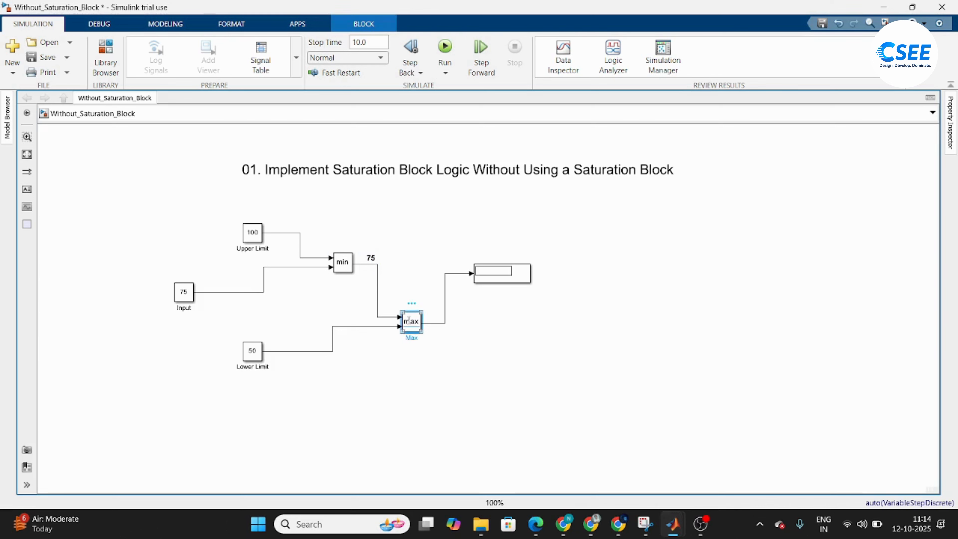
pyautogui.click(397, 298)
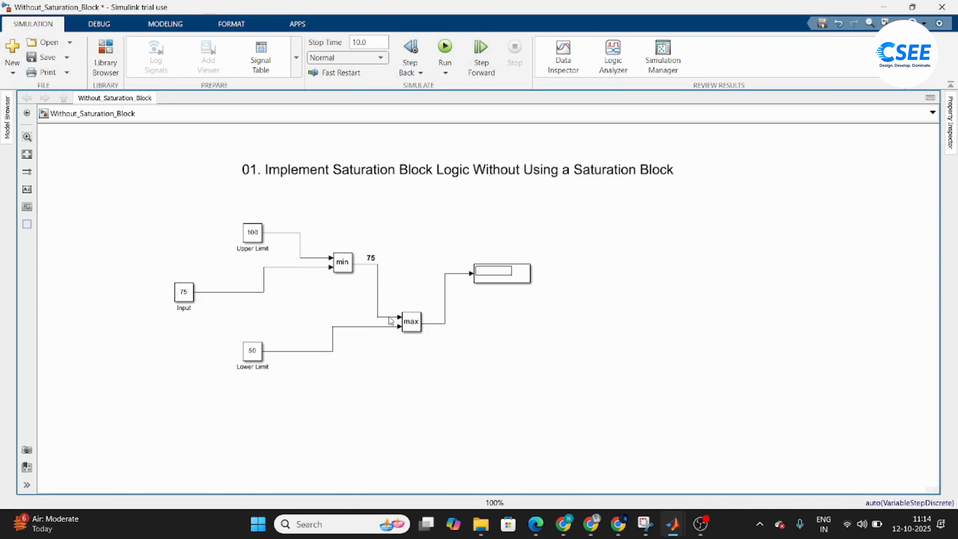
pyautogui.click(370, 260)
pyautogui.click(373, 260)
pyautogui.click(388, 279)
pyautogui.moveTo(384, 269)
pyautogui.mouseDown()
pyautogui.moveTo(458, 321)
pyautogui.moveTo(441, 337)
pyautogui.mouseUp()
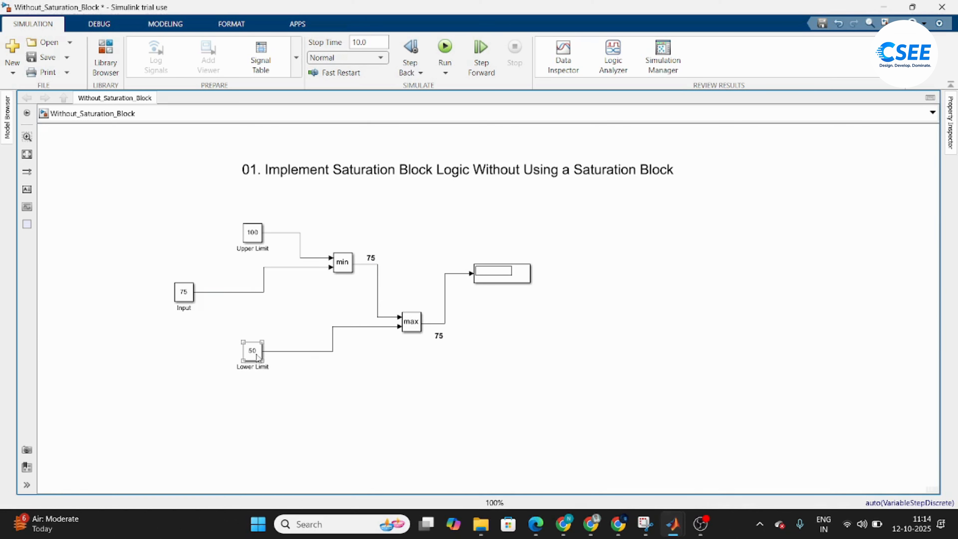
pyautogui.click(251, 360)
pyautogui.click(371, 259)
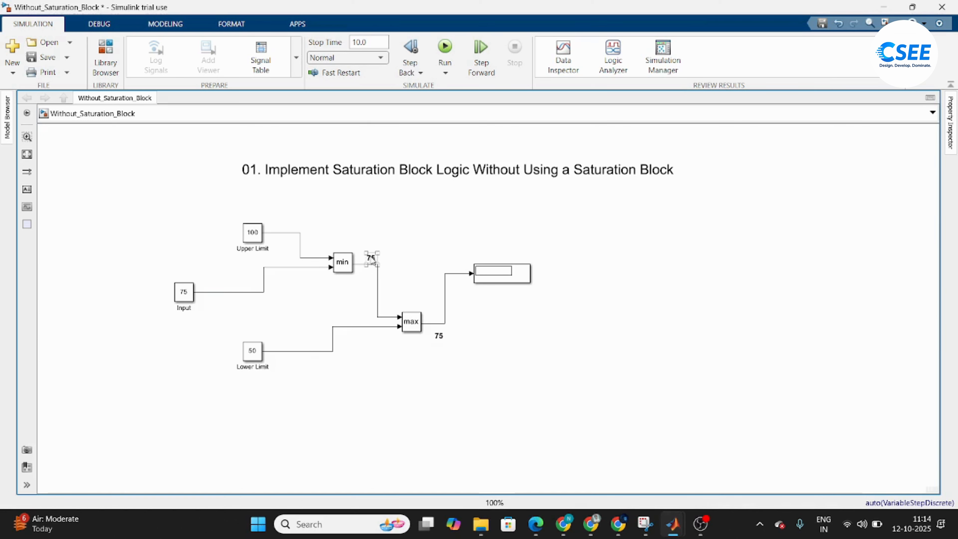
pyautogui.click(407, 324)
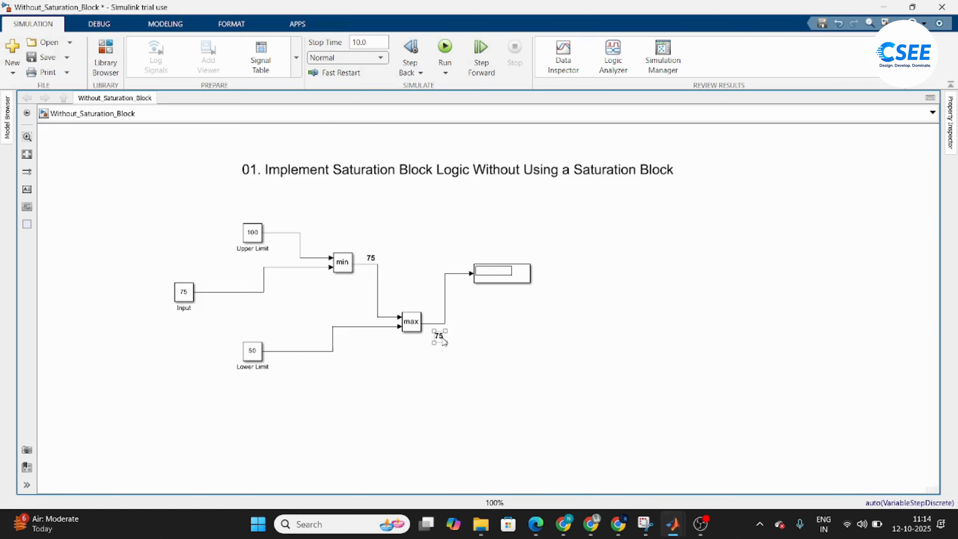
pyautogui.click(458, 328)
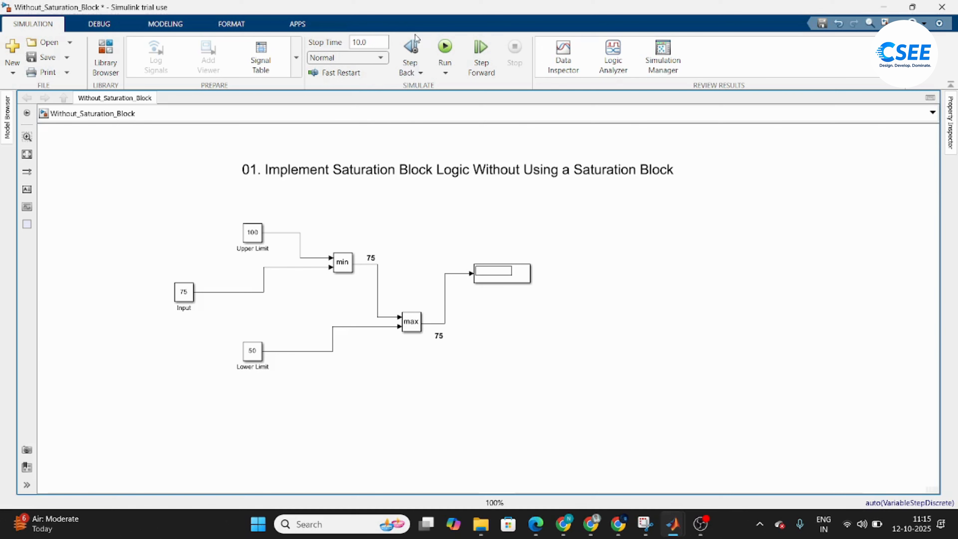
# - Run the simulation and move the Display block closer to the Max block
pyautogui.click(450, 52)
pyautogui.moveTo(516, 278); pyautogui.dragTo(491, 295)
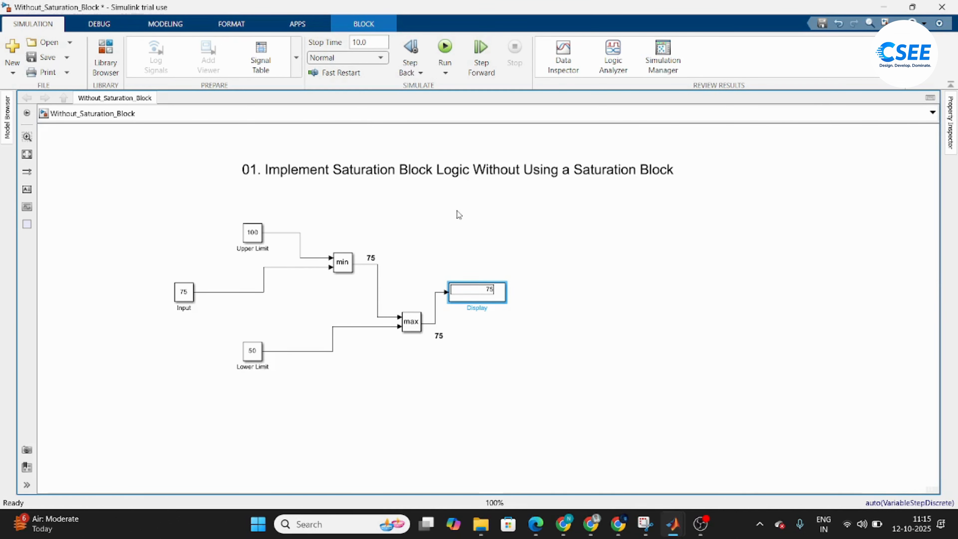
pyautogui.click(471, 228)
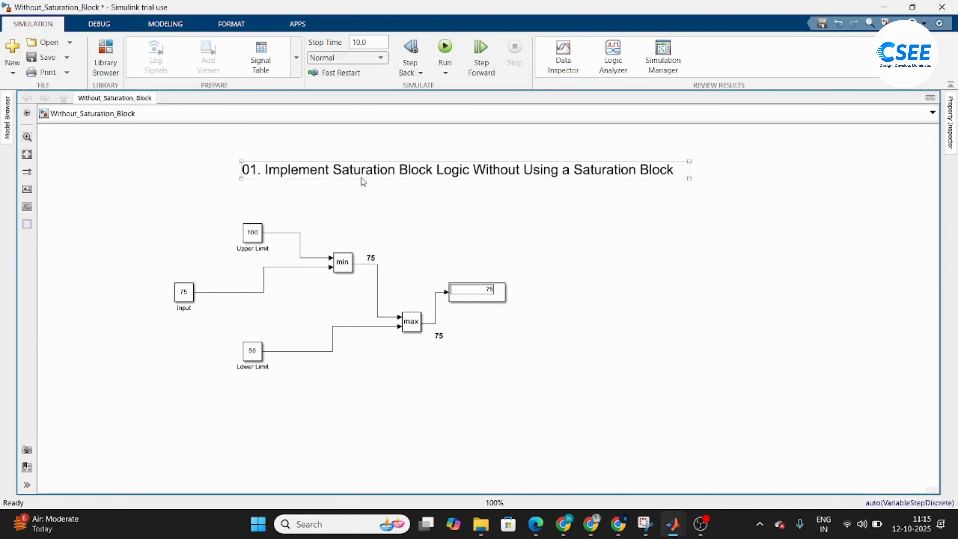
# - Add a Saturation block to the right of the Display block and enlarge it
pyautogui.doubleClick(591, 268)
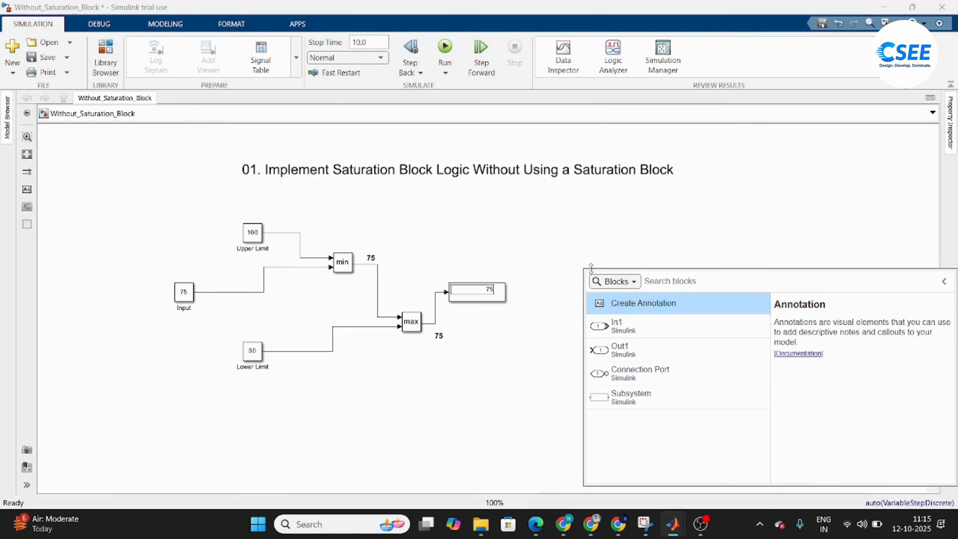
pyautogui.write('sat')
pyautogui.press('Return')
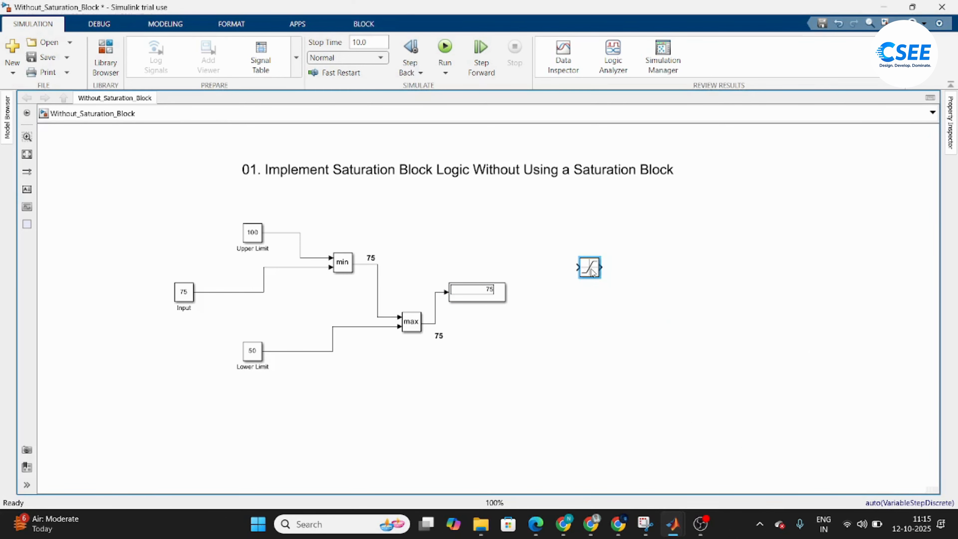
pyautogui.moveTo(601, 278); pyautogui.dragTo(661, 299)
# - Set the Saturation block's upper limit to 100 and lower limit to 50
pyautogui.doubleClick(662, 298)
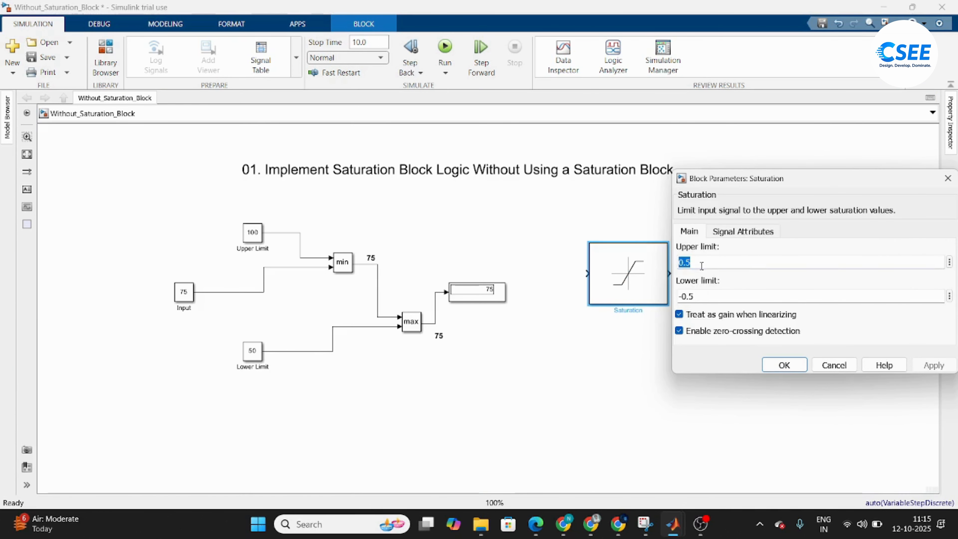
pyautogui.write('100')
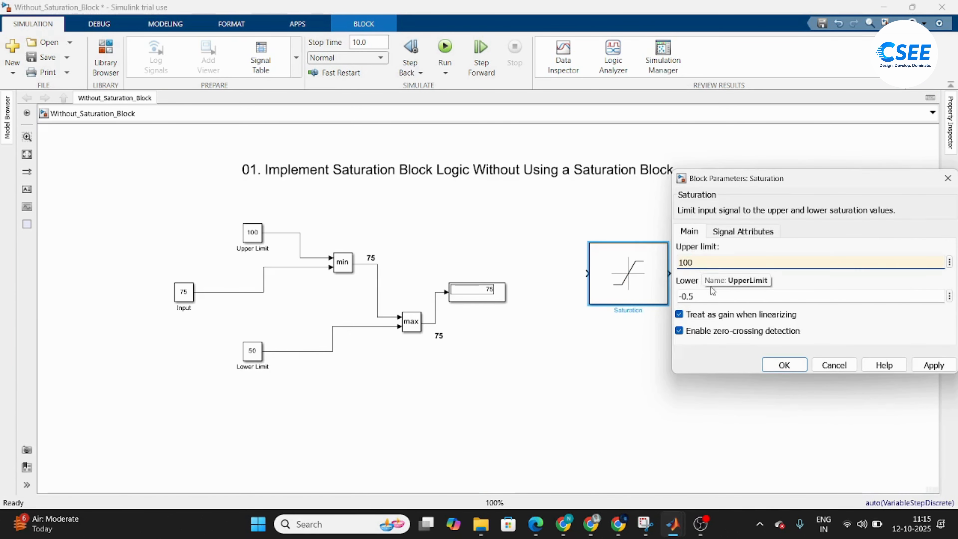
pyautogui.press('Tab')
pyautogui.write('50')
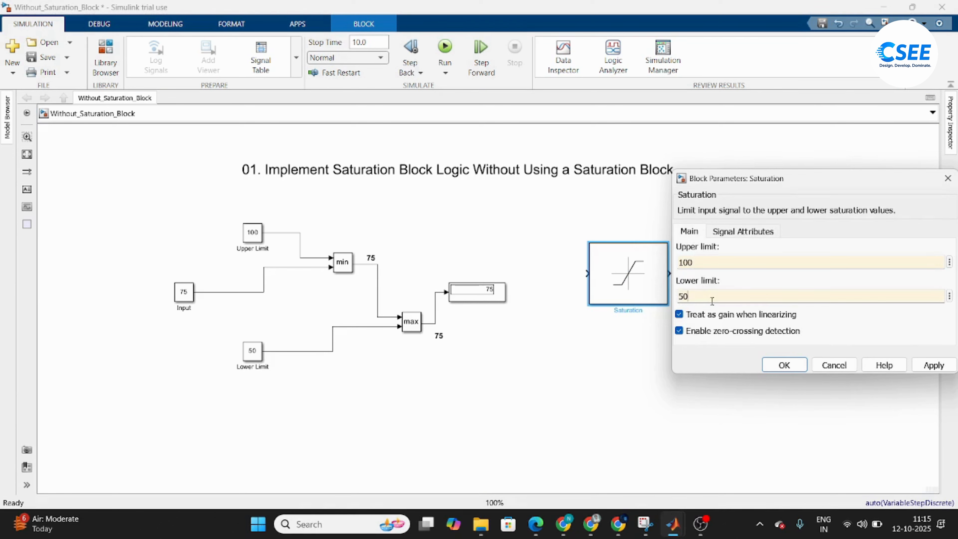
pyautogui.press('Return')
pyautogui.click(711, 302)
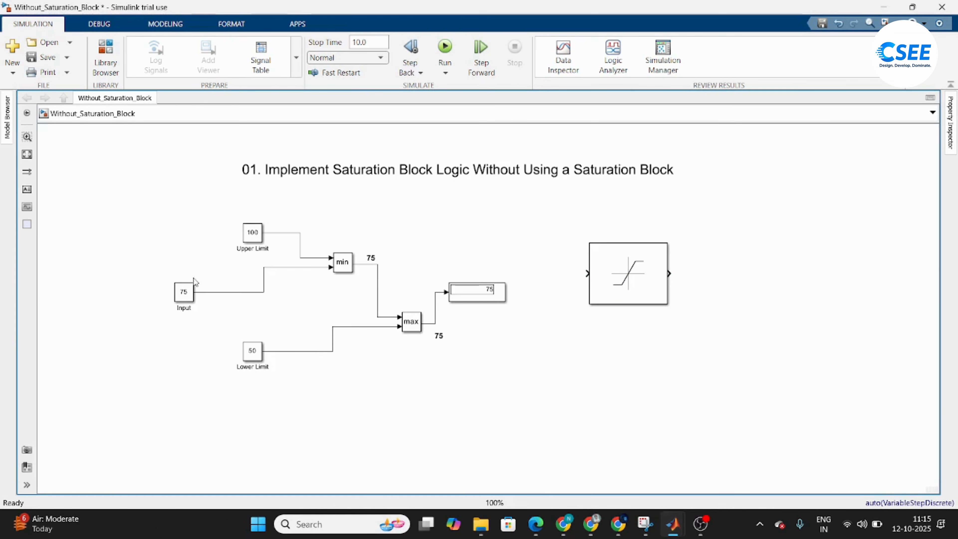
# - Copy the Input constant and the Display block, connecting the copies to the Saturation block's input and output respectively
pyautogui.moveTo(183, 293); pyautogui.dragTo(585, 273)
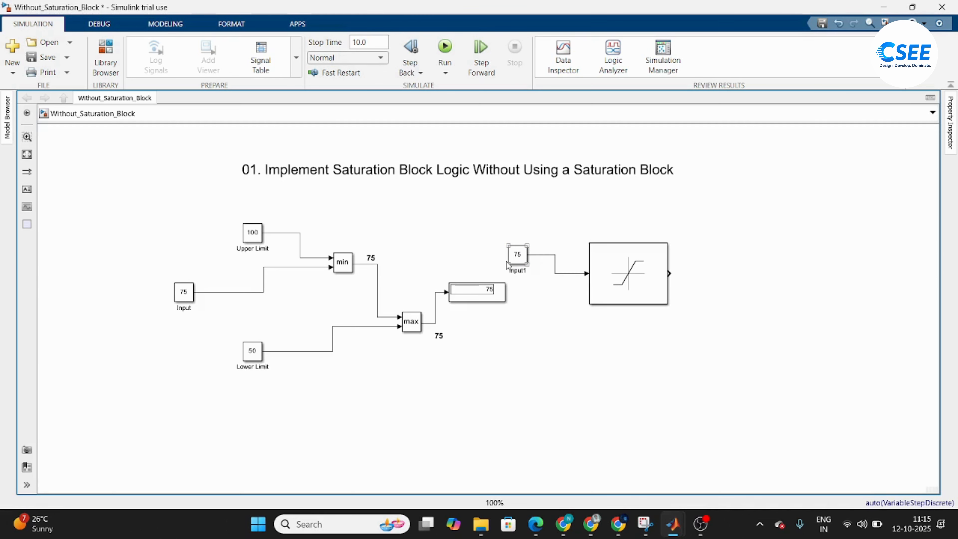
pyautogui.moveTo(515, 261); pyautogui.dragTo(534, 279)
pyautogui.moveTo(463, 293); pyautogui.dragTo(709, 278)
pyautogui.click(684, 273)
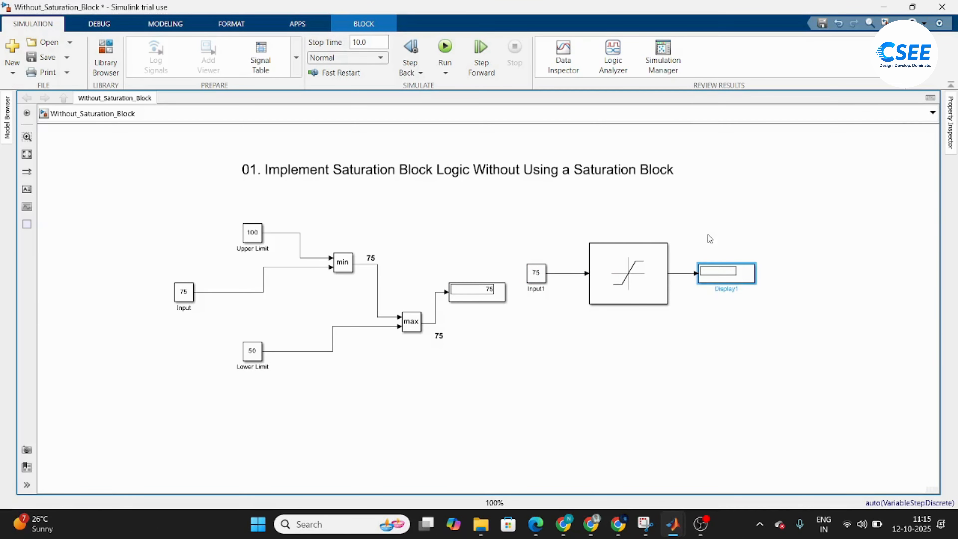
pyautogui.click(706, 237)
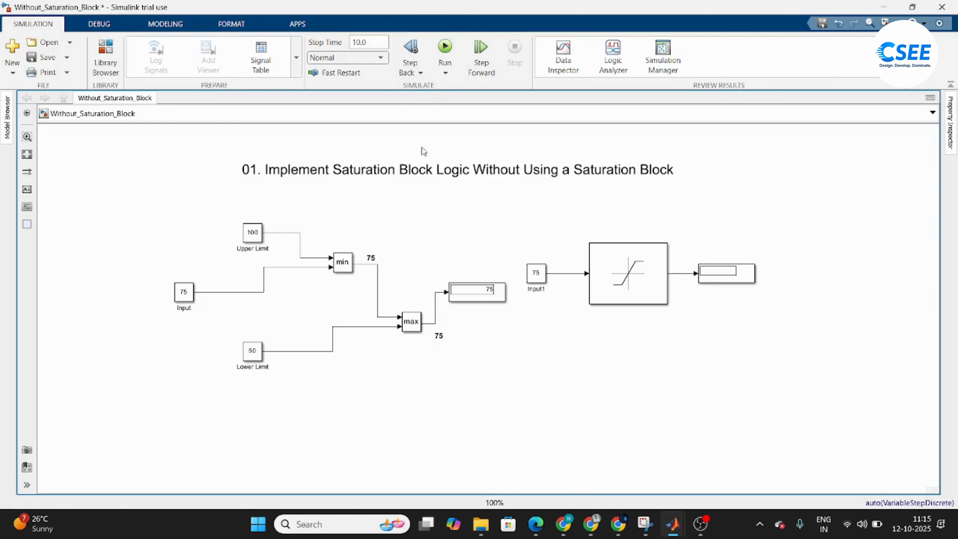
# - Run the simulation and compare the values in the Display blocks of the Min/Max circuit and the Saturation block
pyautogui.click(445, 47)
pyautogui.click(723, 278)
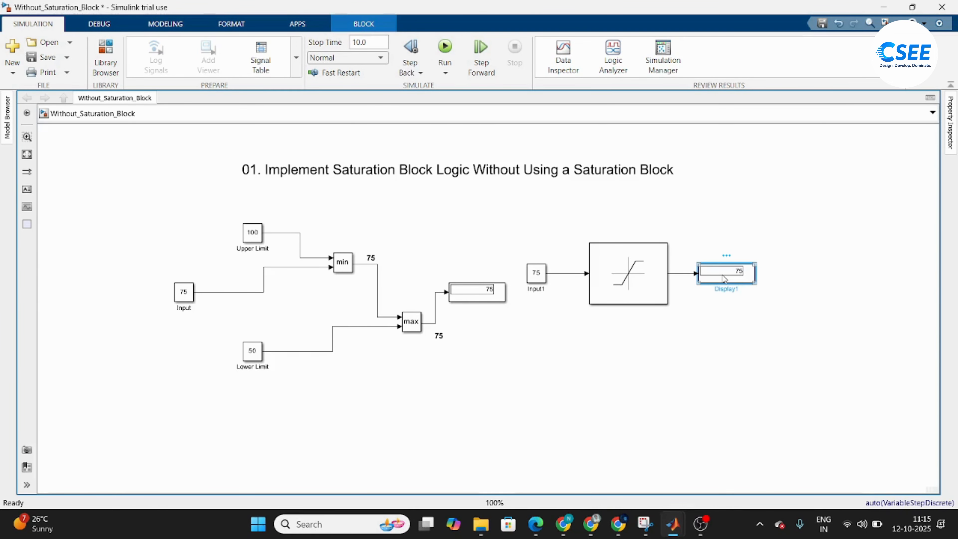
pyautogui.click(571, 365)
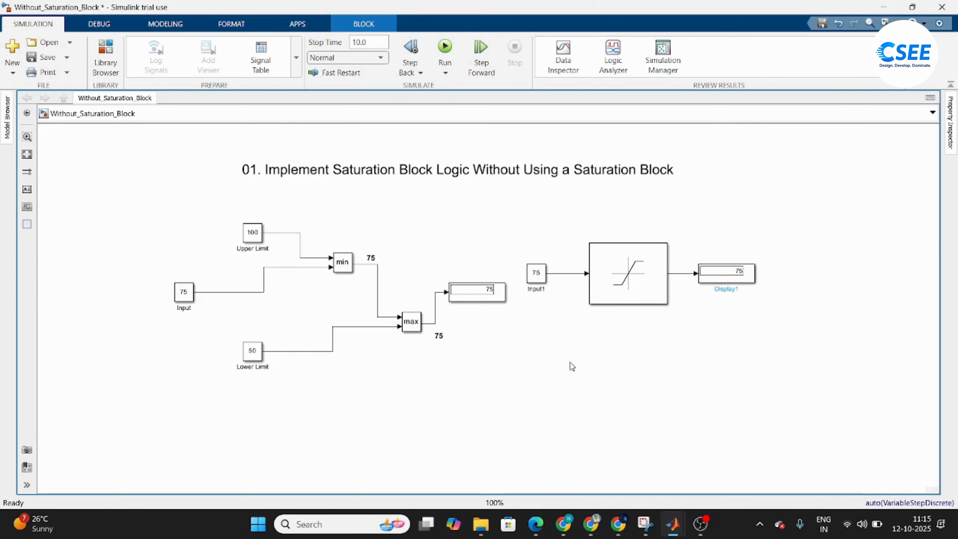
# - Set the constant value of the Input block feeding the Min block to 150
pyautogui.doubleClick(183, 293)
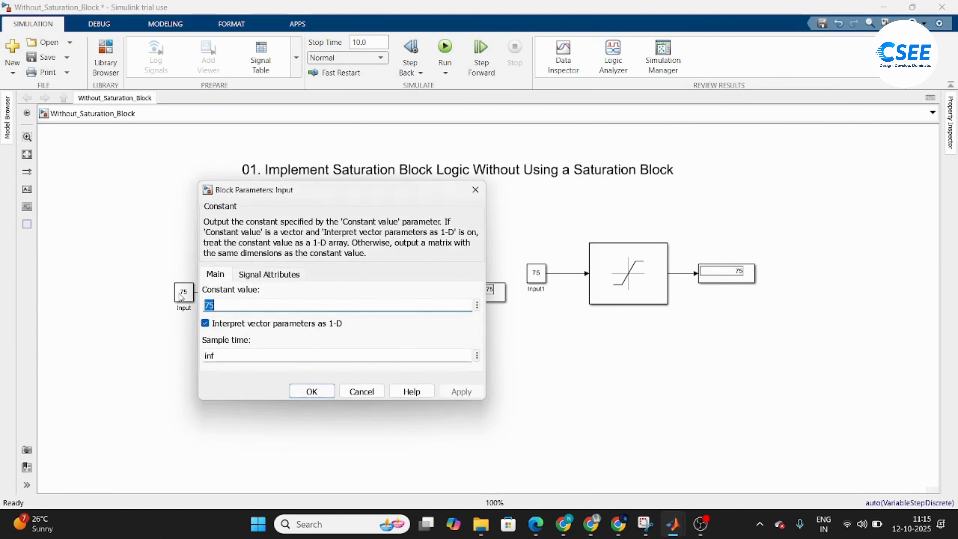
pyautogui.write('150')
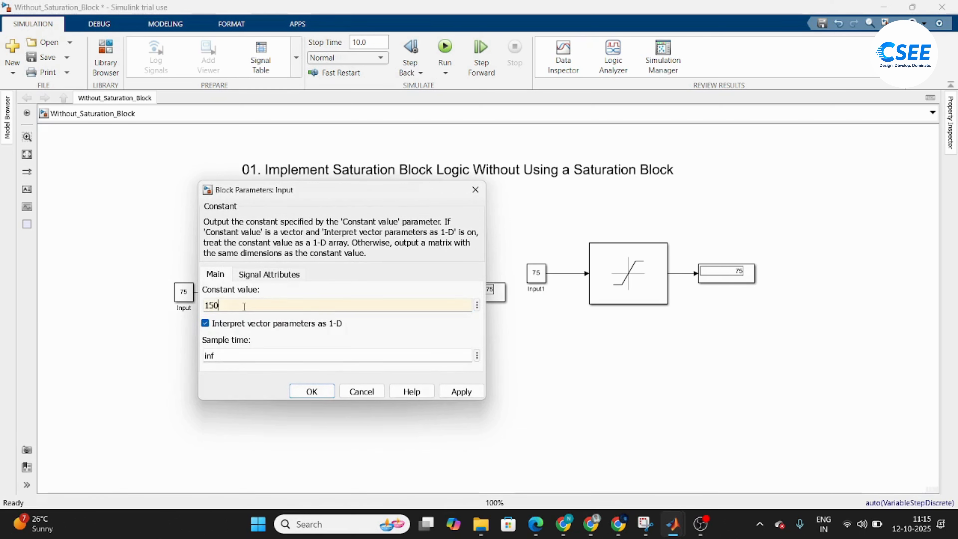
pyautogui.press('Return')
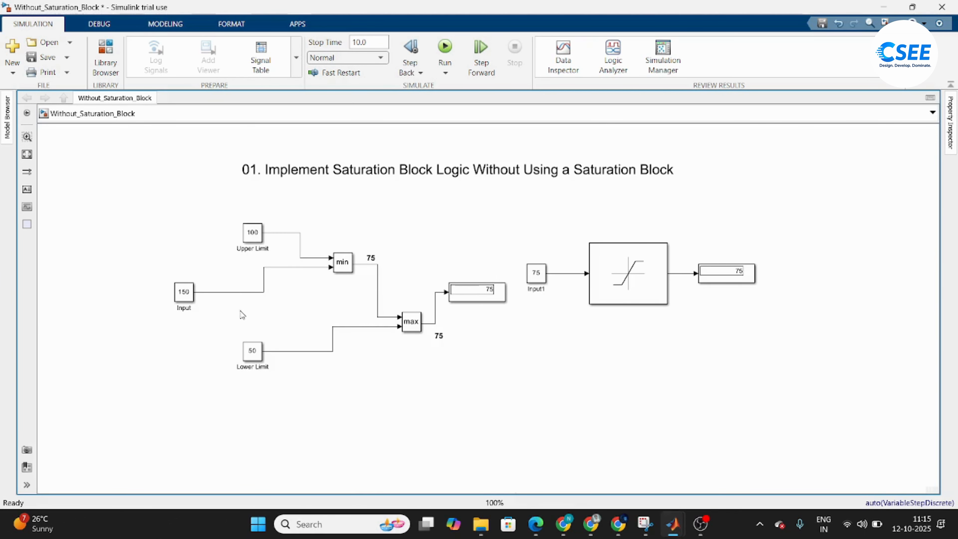
# - Change the annotation at the Min block's output to 100
pyautogui.click(261, 233)
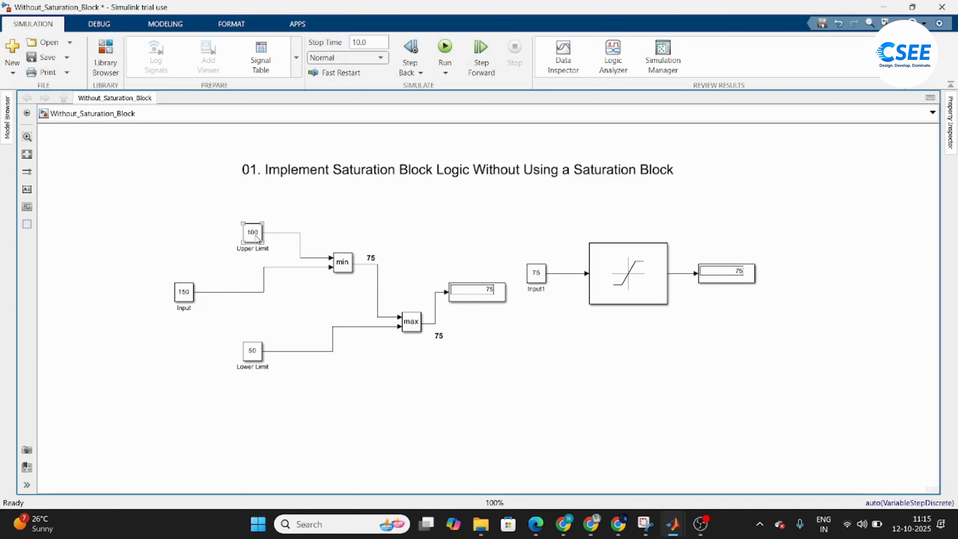
pyautogui.click(343, 262)
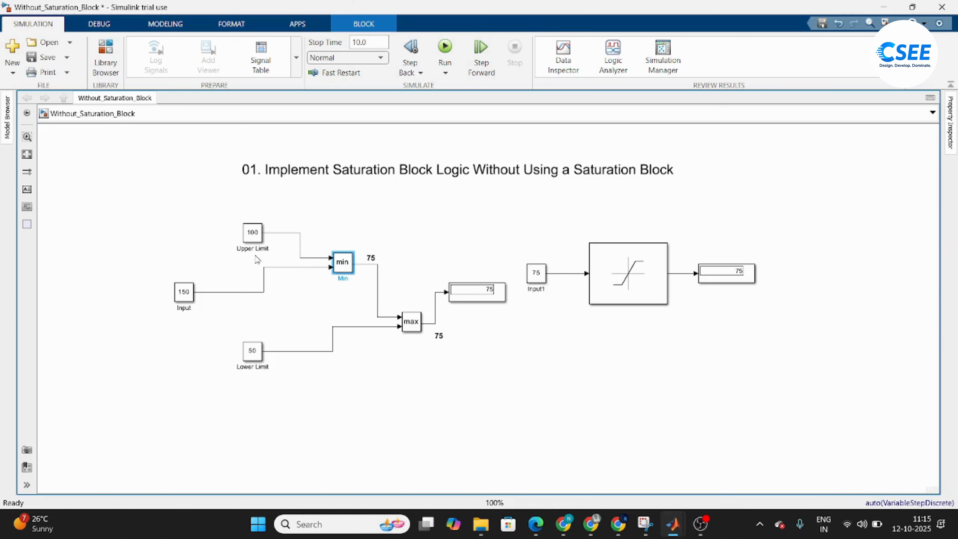
pyautogui.click(370, 258)
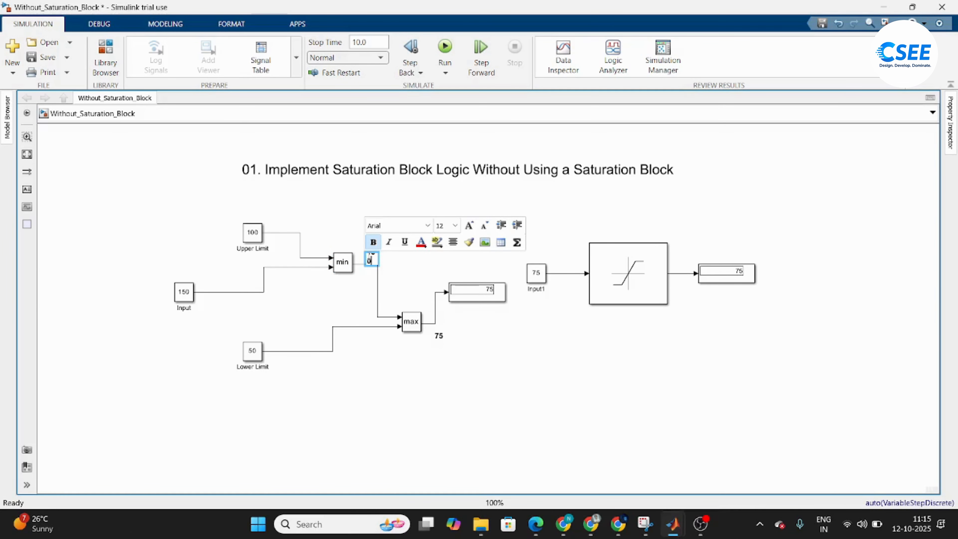
pyautogui.click(401, 274)
pyautogui.click(375, 260)
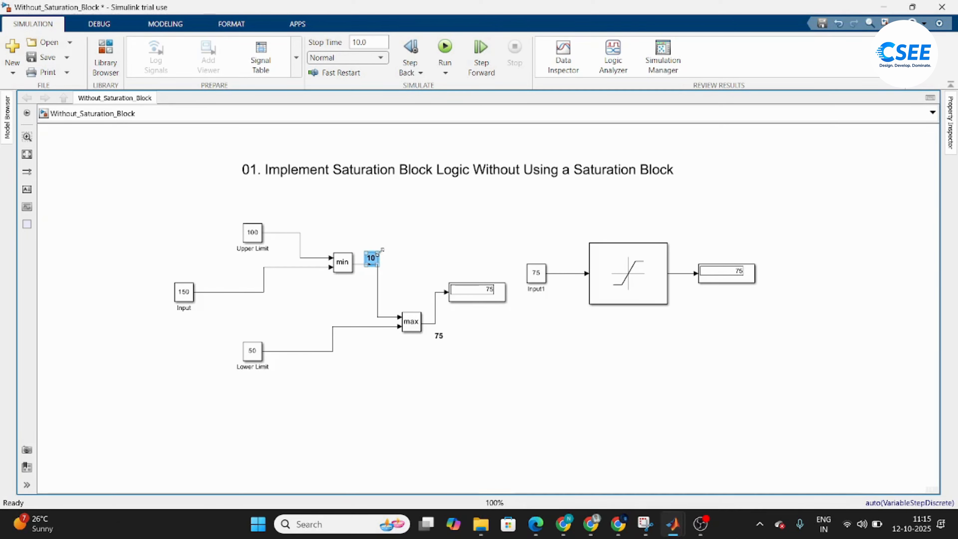
pyautogui.click(401, 280)
# - Replace the annotation at the Max block's output with a copy of the Min block's 100 annotation
pyautogui.click(413, 323)
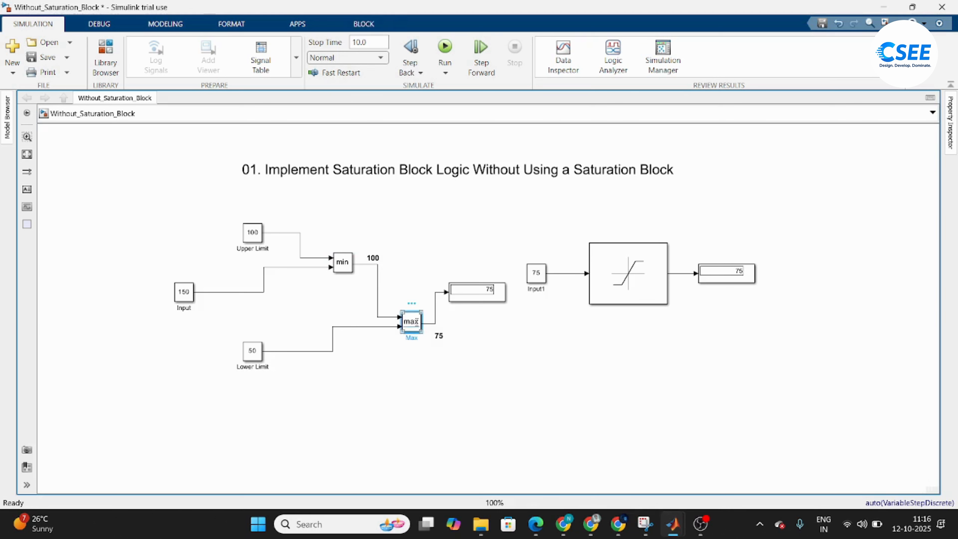
pyautogui.click(392, 281)
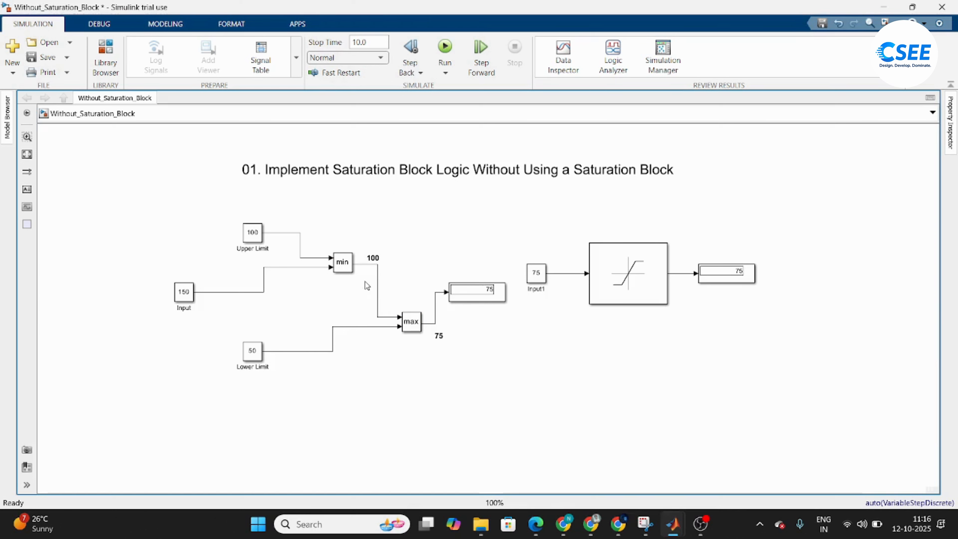
pyautogui.click(372, 260)
pyautogui.click(373, 260)
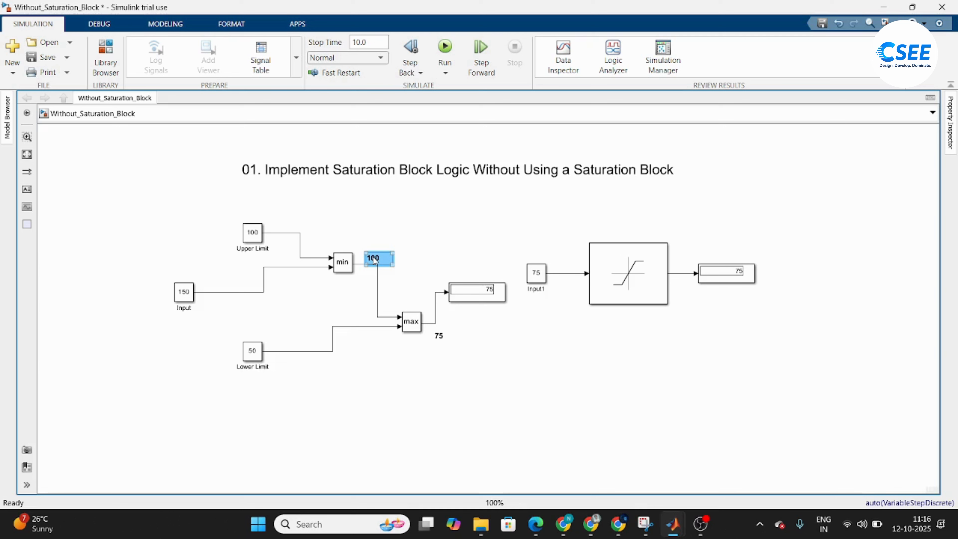
pyautogui.moveTo(374, 261); pyautogui.dragTo(385, 270)
pyautogui.click(440, 337)
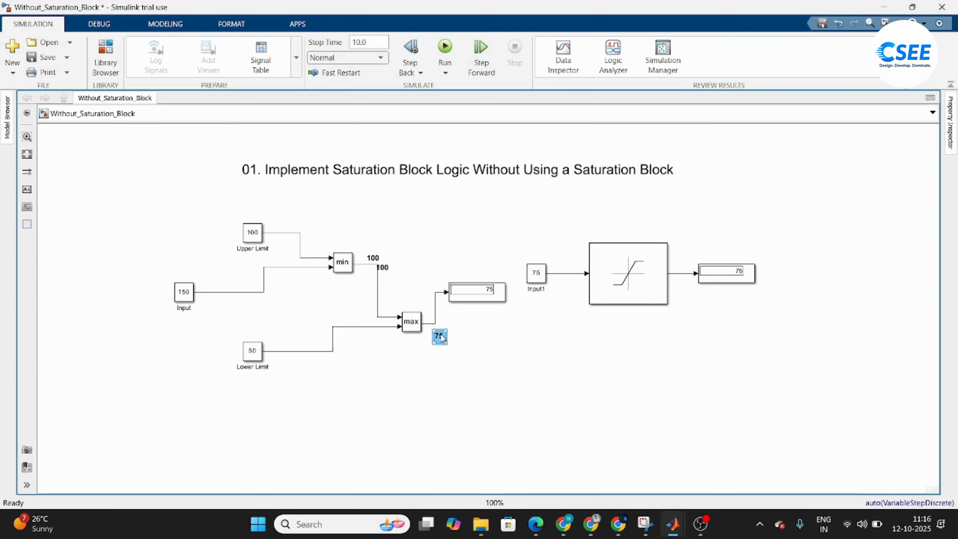
pyautogui.press('Delete')
pyautogui.moveTo(387, 269); pyautogui.dragTo(442, 342)
pyautogui.click(569, 324)
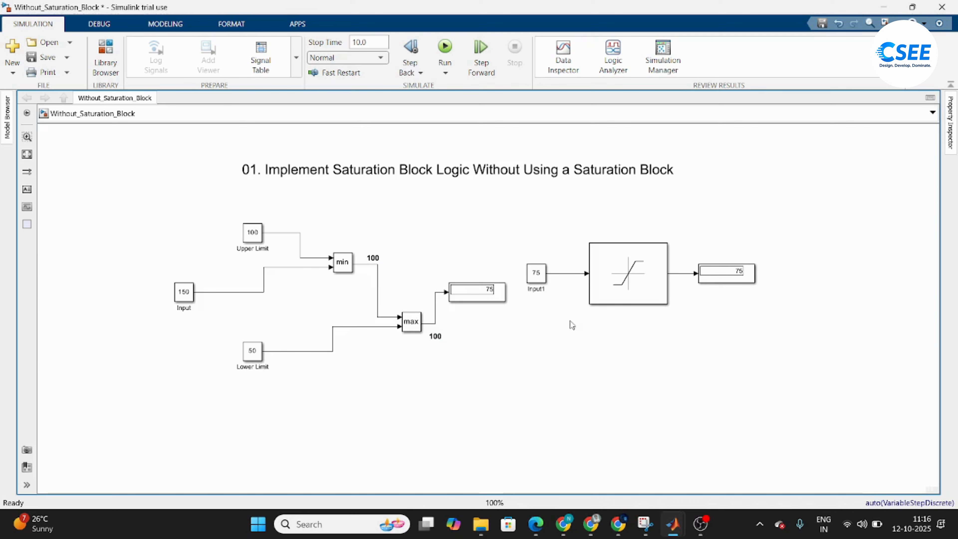
# - Set the constant value of the Input1 block feeding the Saturation block to 150
pyautogui.click(535, 271)
pyautogui.doubleClick(535, 271)
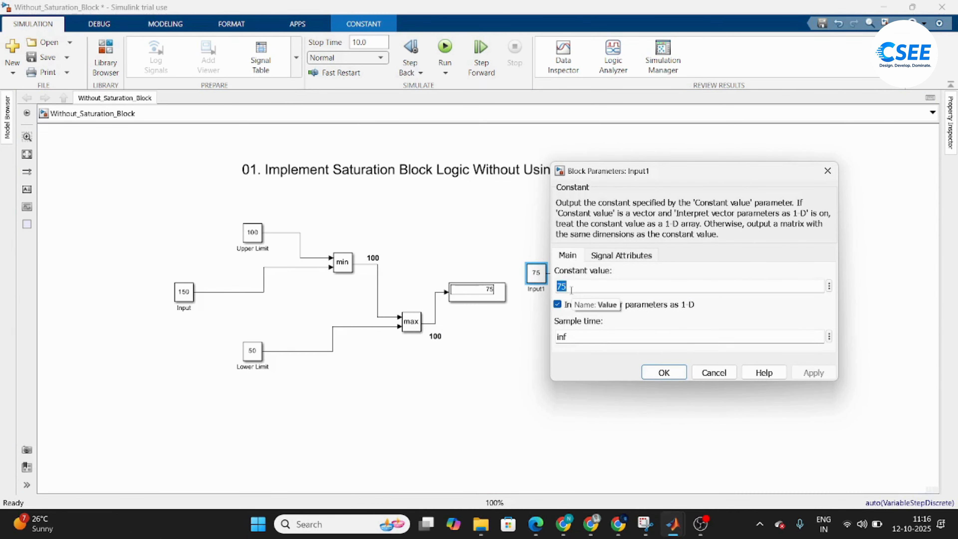
pyautogui.write('150')
pyautogui.press('Return')
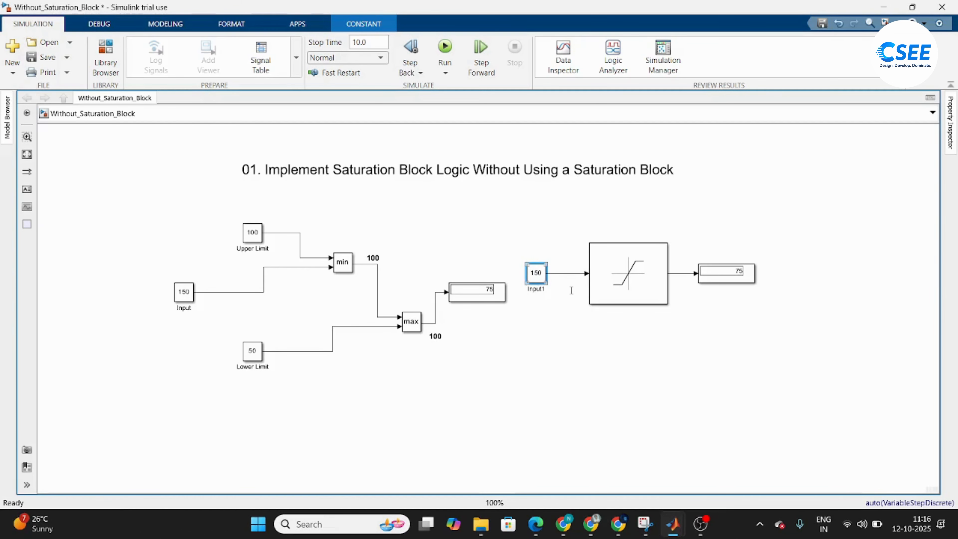
pyautogui.click(479, 240)
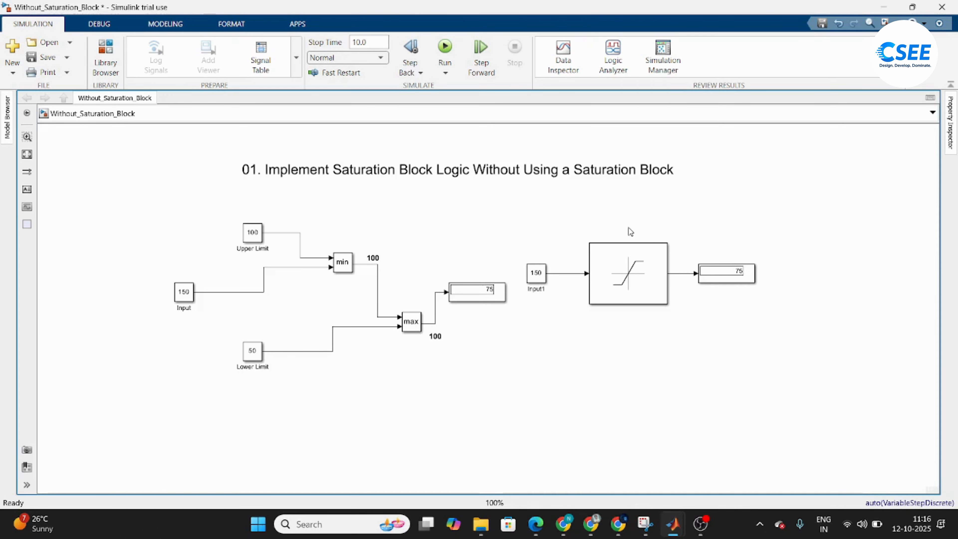
# - Run the simulation with both inputs at 150 and compare the two Display blocks
pyautogui.click(438, 67)
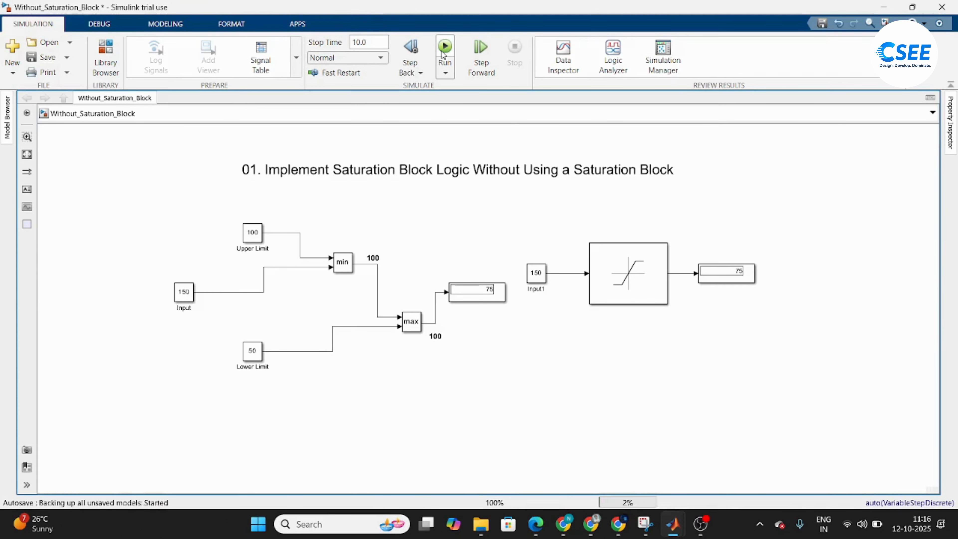
pyautogui.click(486, 294)
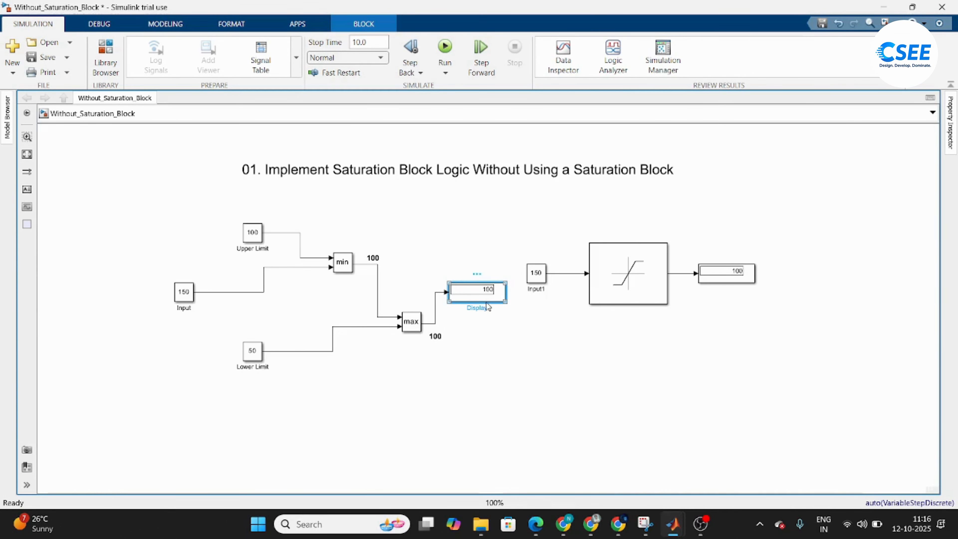
pyautogui.click(720, 274)
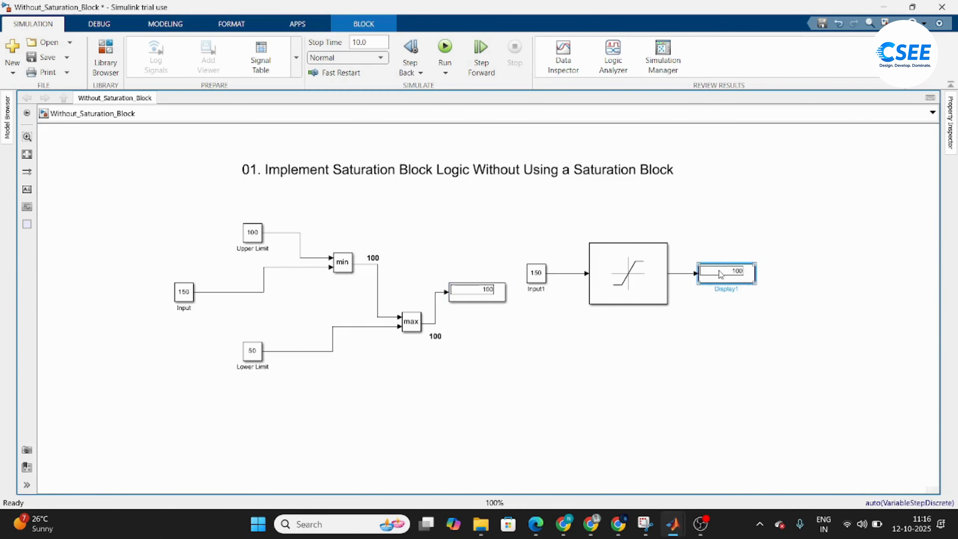
pyautogui.click(689, 372)
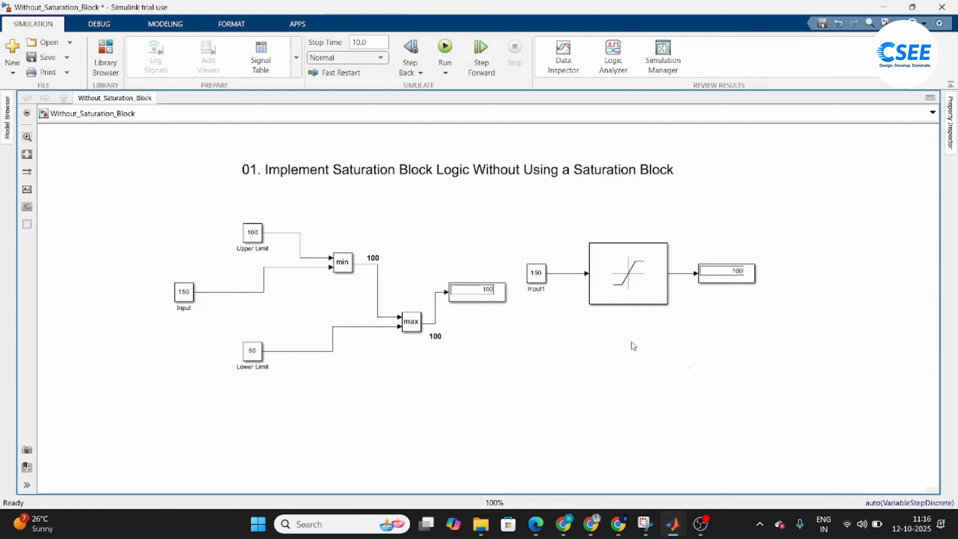
# - Set the constant value of the Input block feeding the Min block to 20
pyautogui.doubleClick(183, 292)
pyautogui.write('20')
pyautogui.press('Return')
# - Change the annotation at the Min block's output to 20 and move it slightly higher above the signal line
pyautogui.click(343, 266)
pyautogui.click(342, 267)
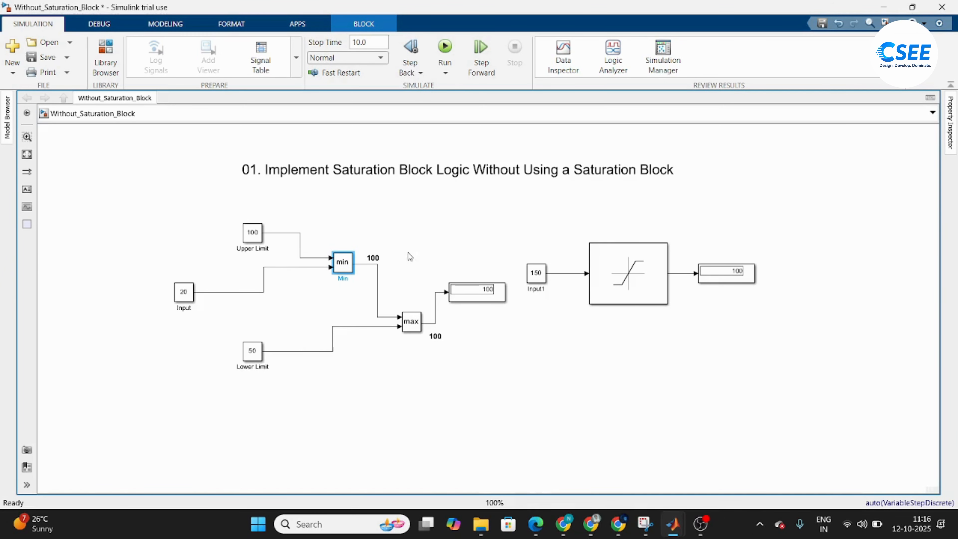
pyautogui.click(378, 259)
pyautogui.doubleClick(379, 258)
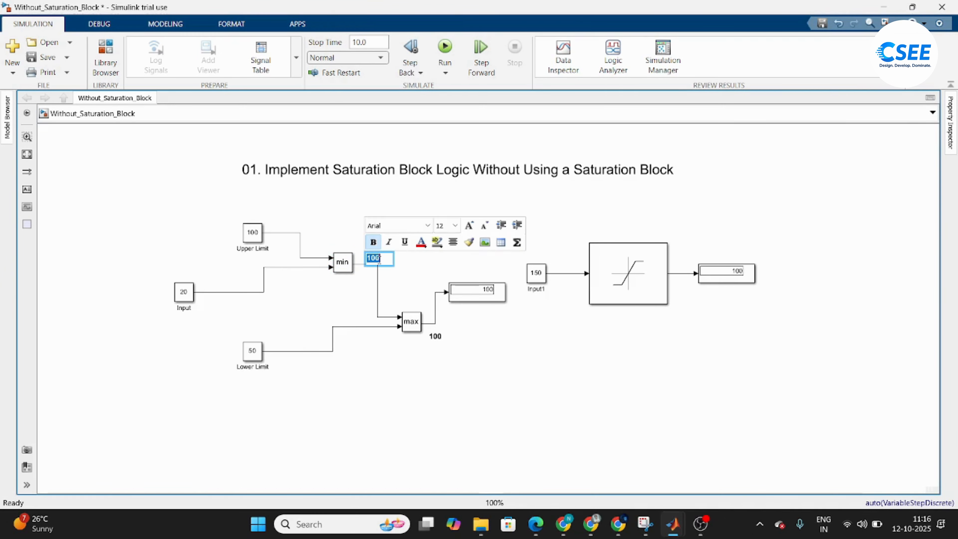
pyautogui.write('20')
pyautogui.click(334, 226)
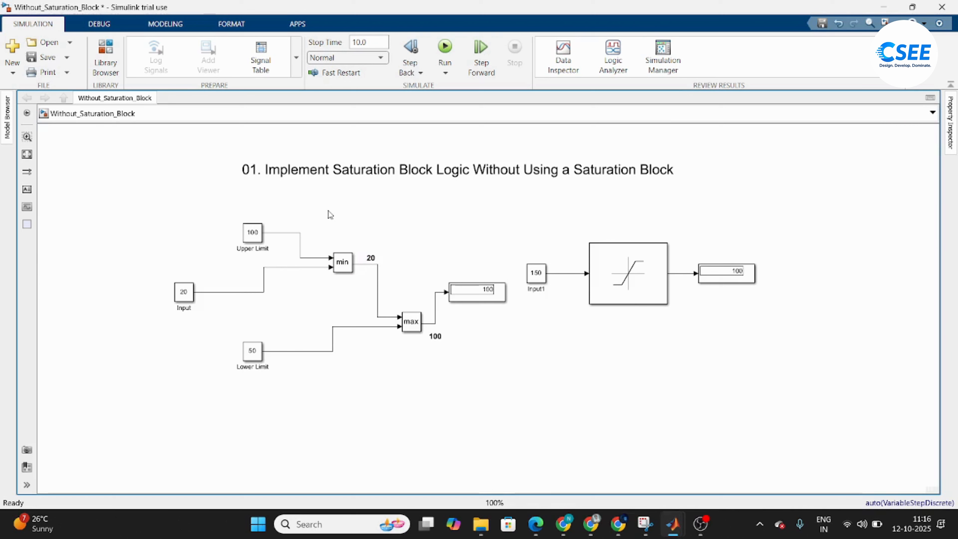
pyautogui.click(384, 260)
pyautogui.moveTo(383, 260); pyautogui.dragTo(378, 250)
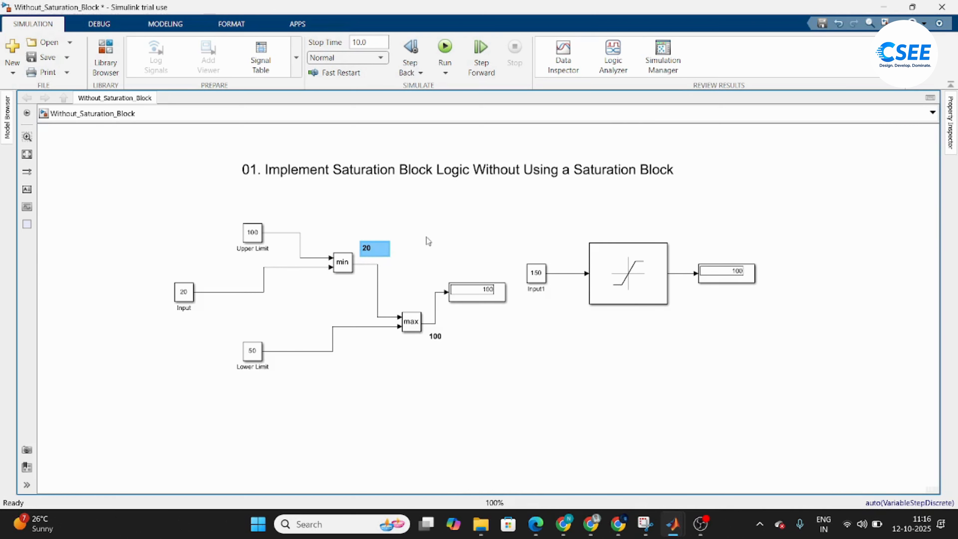
# - Change the annotation at the Max block's output to 50
pyautogui.click(406, 325)
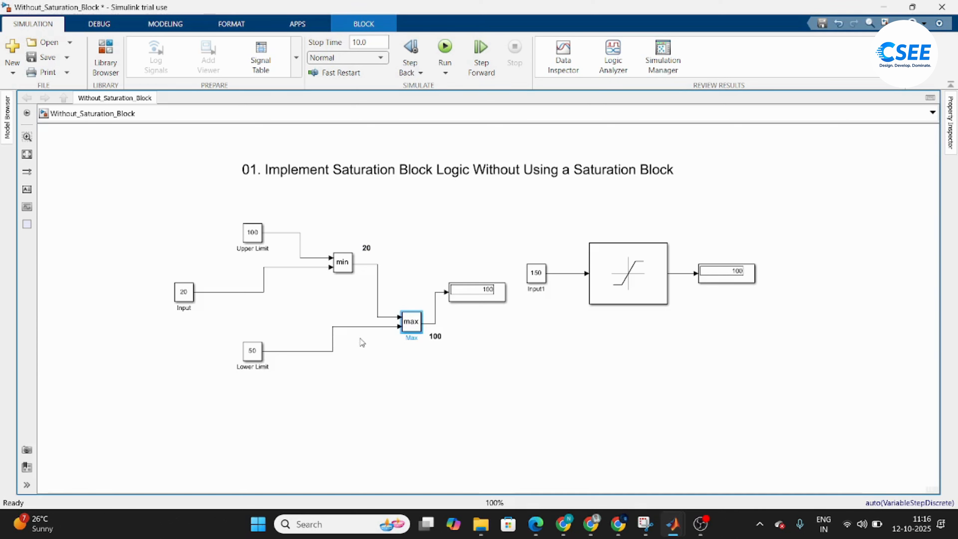
pyautogui.click(436, 335)
pyautogui.doubleClick(435, 338)
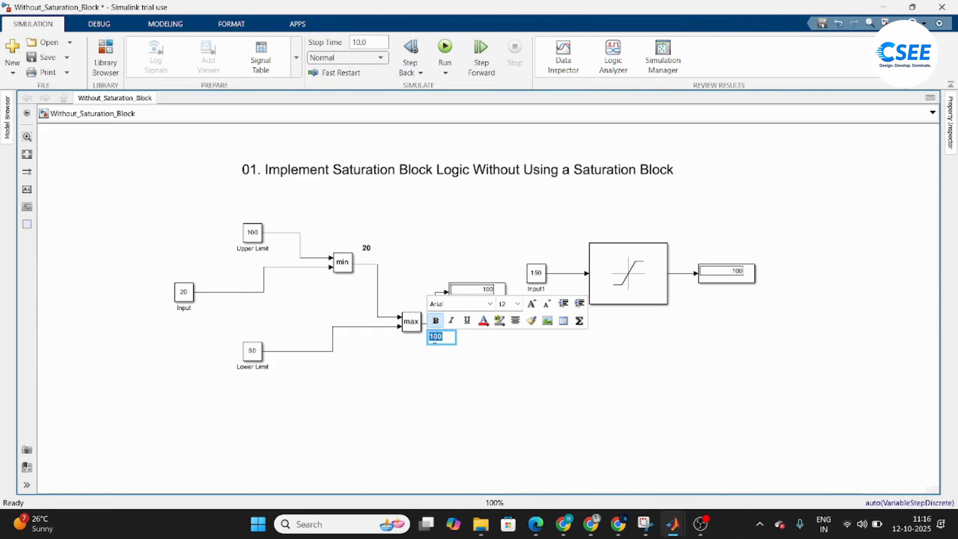
pyautogui.write('50')
pyautogui.click(446, 355)
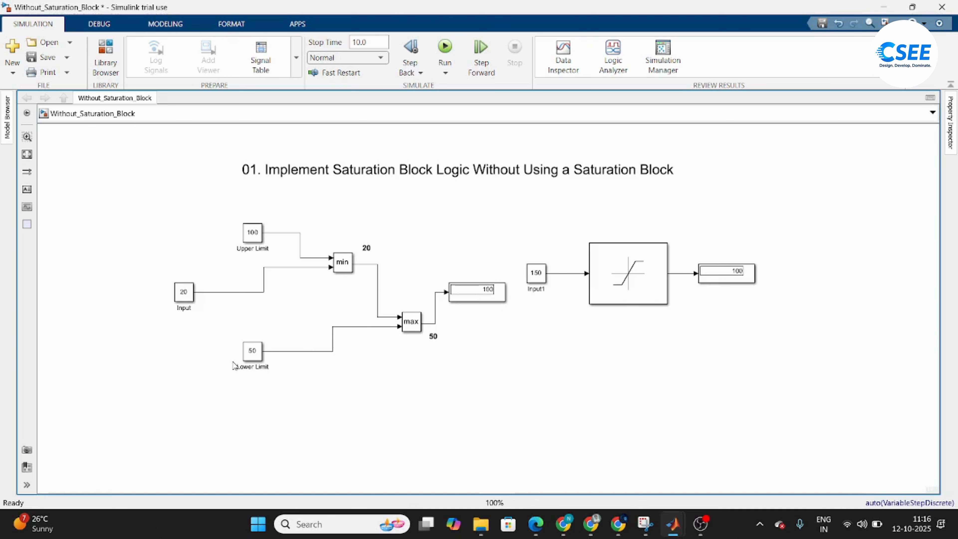
pyautogui.click(251, 356)
pyautogui.click(185, 293)
pyautogui.click(255, 357)
pyautogui.click(252, 354)
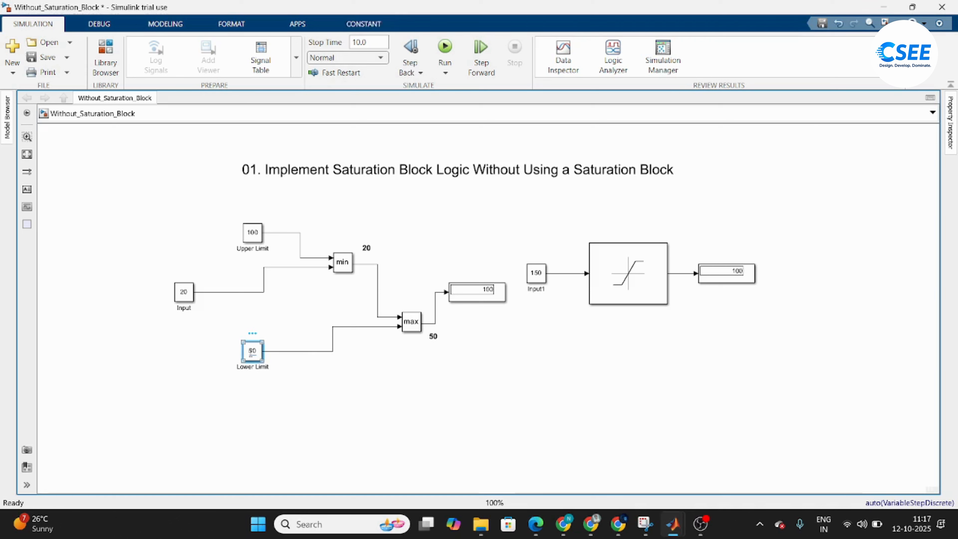
# - Set the constant value of the Input1 block feeding the Saturation block to 20
pyautogui.click(509, 341)
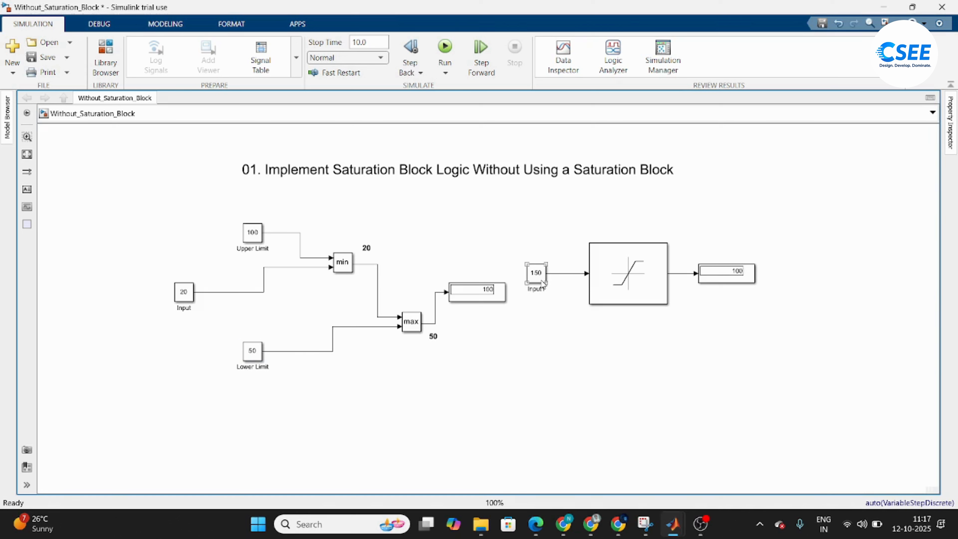
pyautogui.doubleClick(536, 272)
pyautogui.write('20')
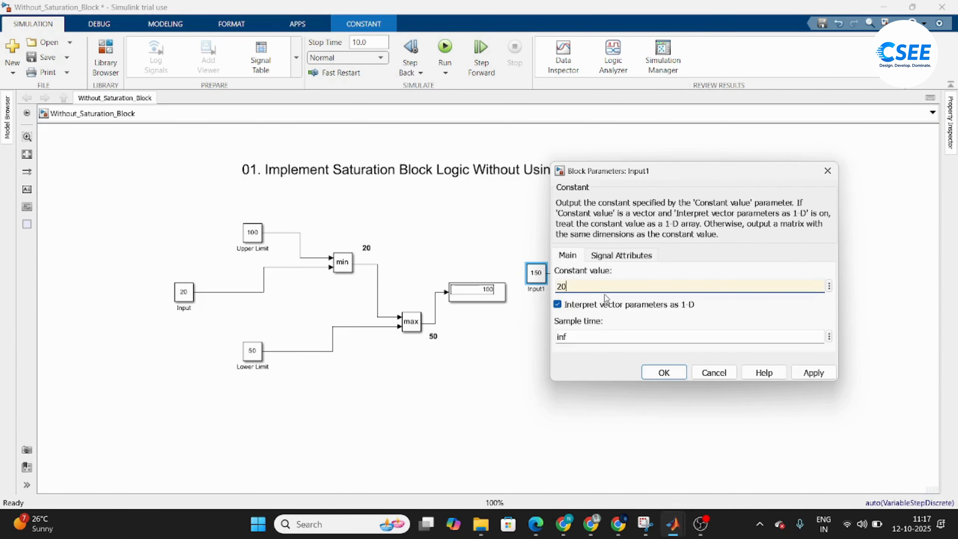
pyautogui.press('Return')
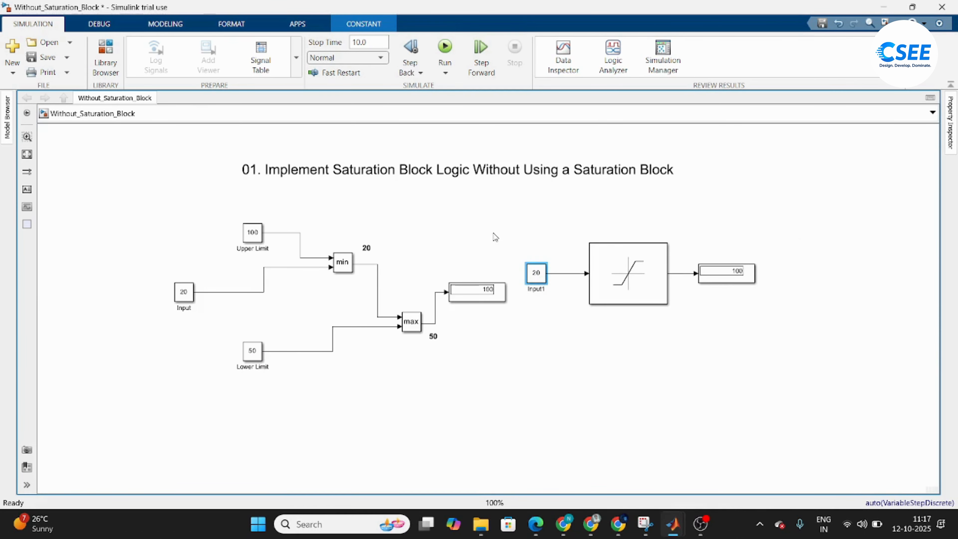
pyautogui.click(493, 234)
# - Run the simulation with both inputs at 20 and compare the two Display blocks
pyautogui.click(445, 51)
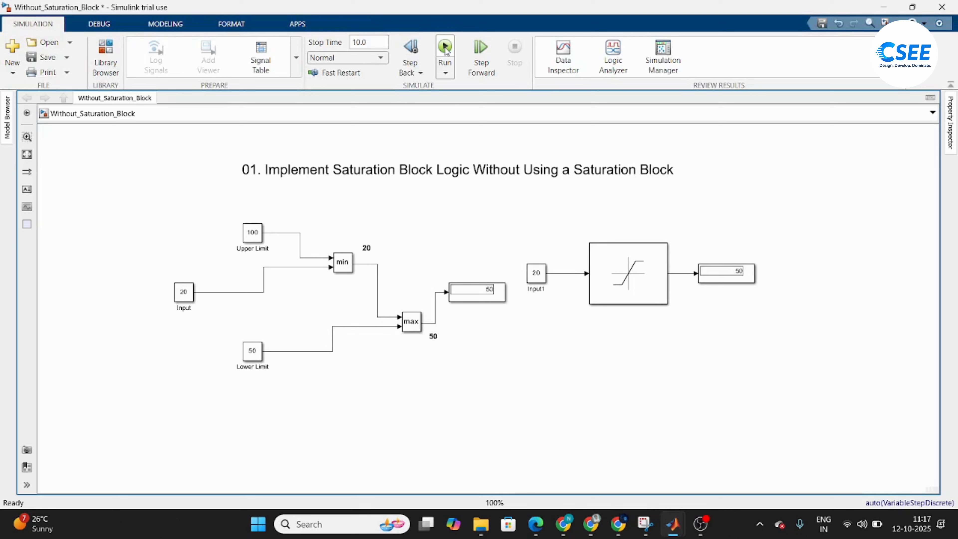
pyautogui.click(490, 293)
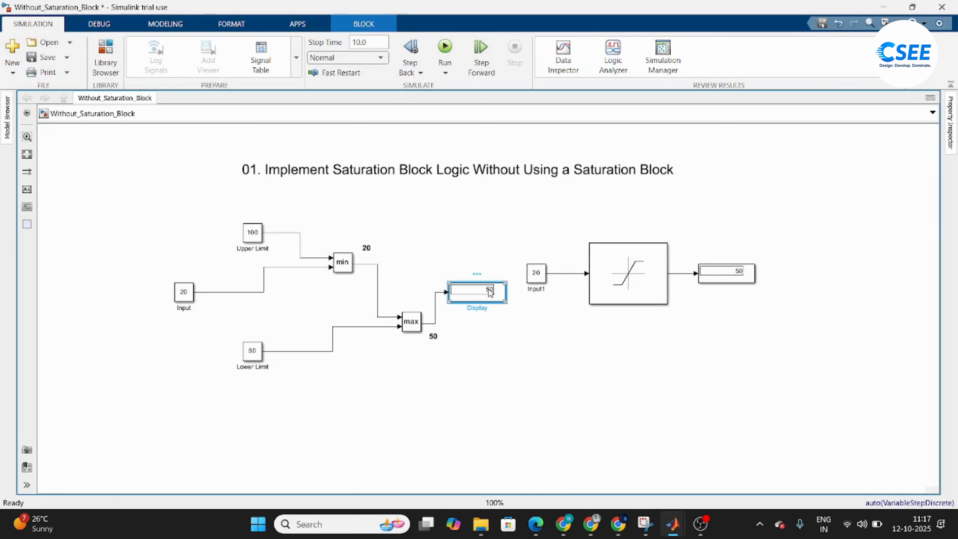
pyautogui.click(739, 273)
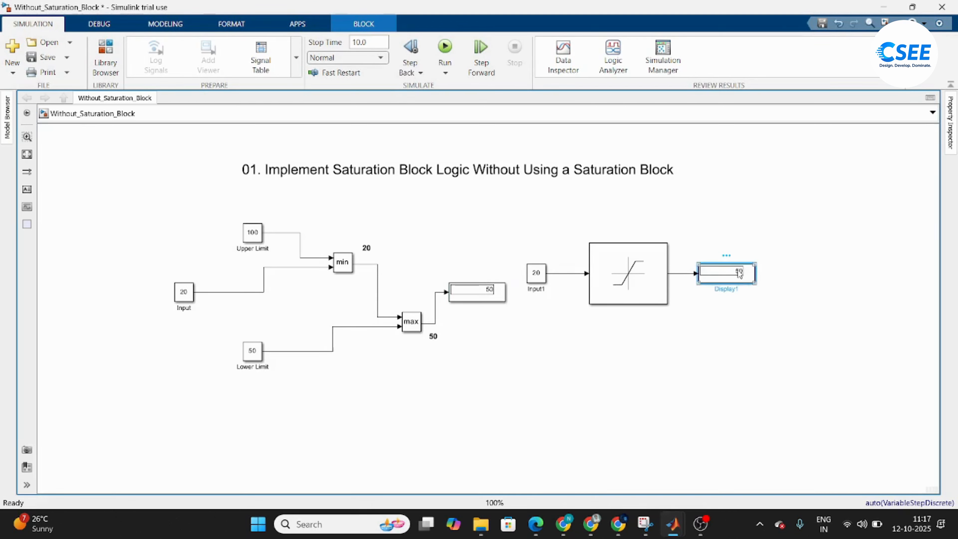
# - Move the Input1 constant block slightly closer to the Saturation block
pyautogui.click(431, 247)
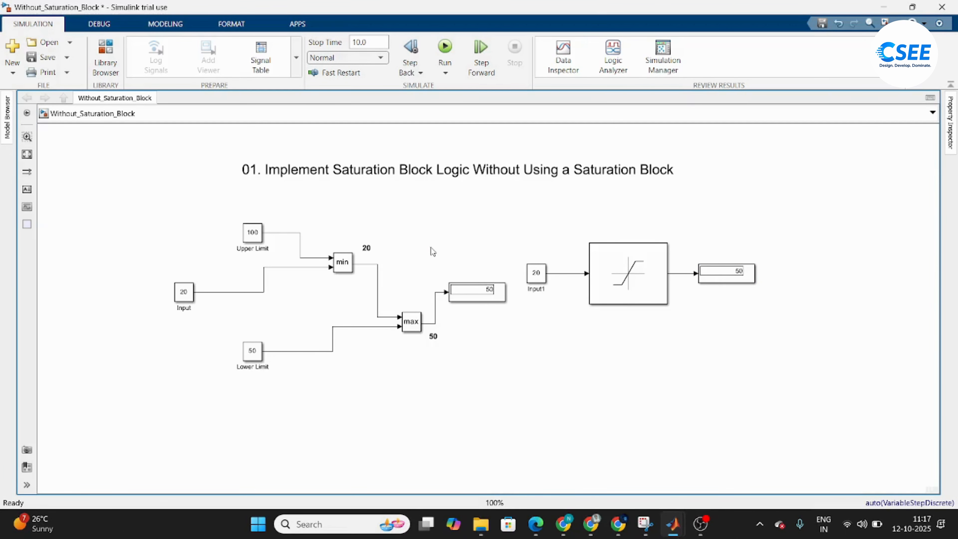
pyautogui.moveTo(538, 279); pyautogui.dragTo(550, 279)
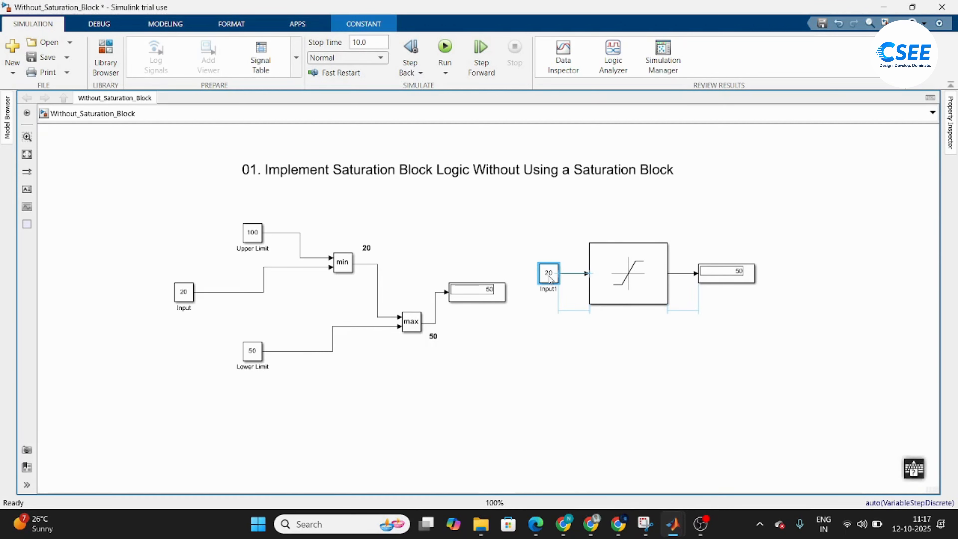
pyautogui.moveTo(128, 208); pyautogui.dragTo(512, 401)
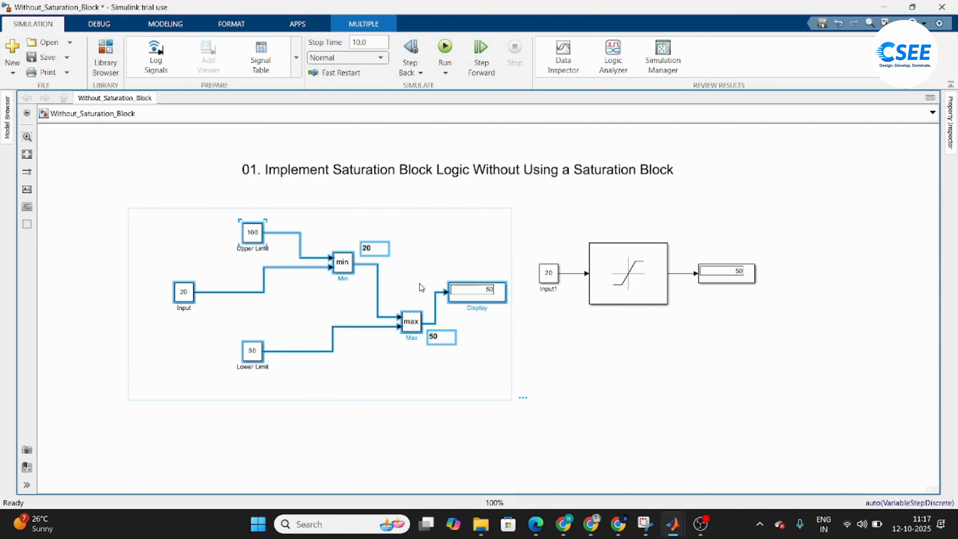
pyautogui.click(577, 206)
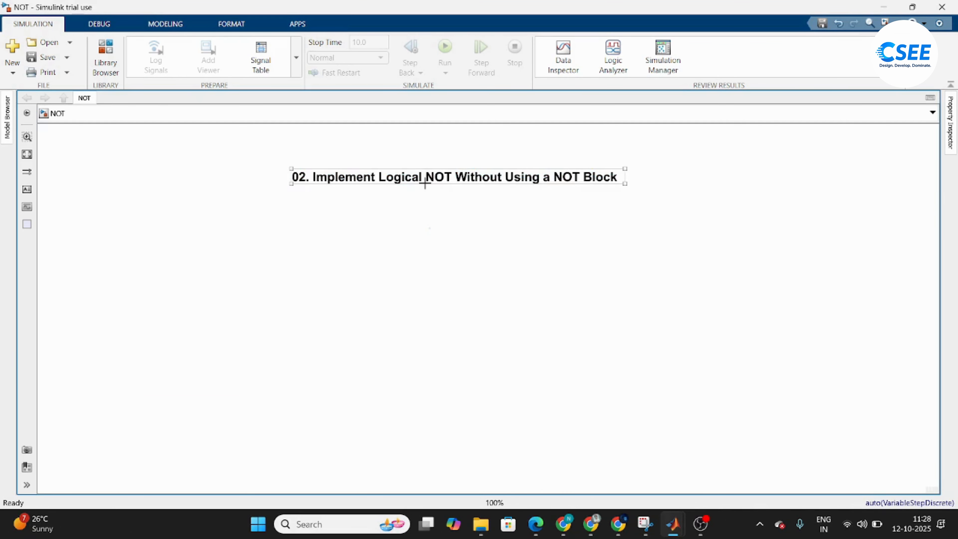
pyautogui.hotkey('ctrl', 'a')
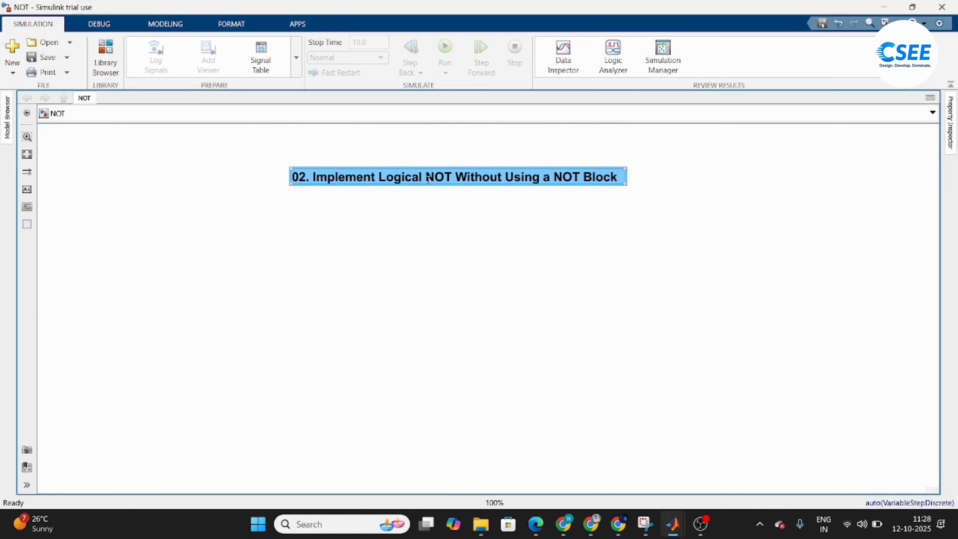
pyautogui.click(433, 258)
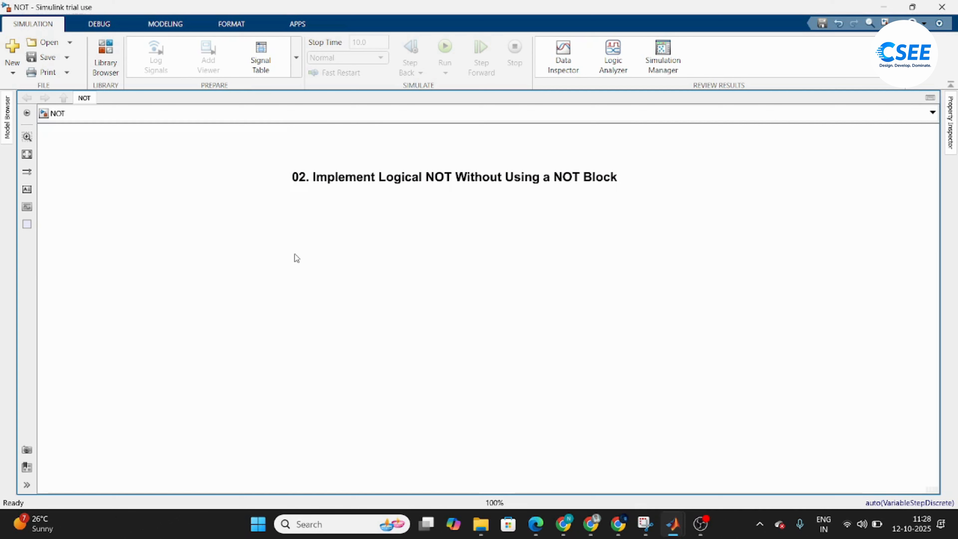
# - Add a Constant block below the NOT model's title and place a copy of it lower and to its left
pyautogui.doubleClick(312, 281)
pyautogui.write('co')
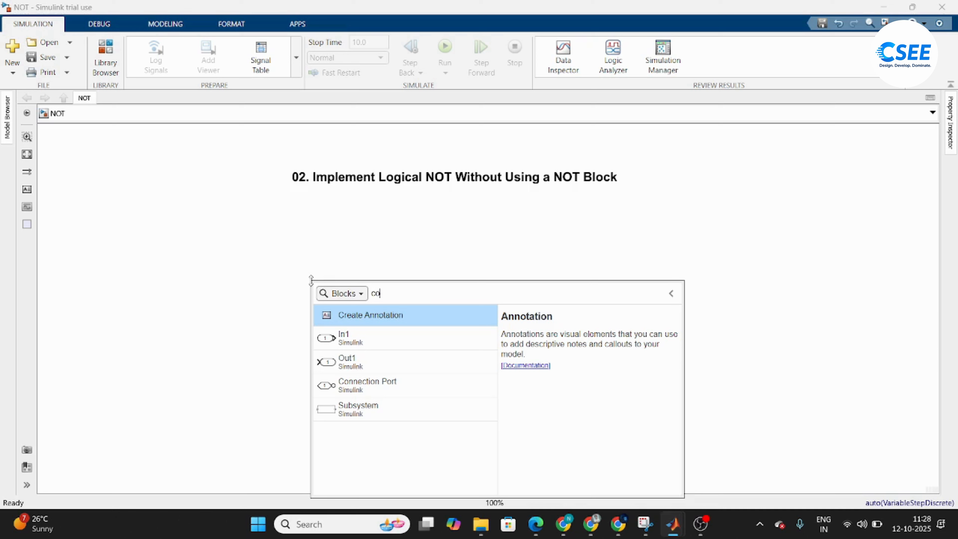
pyautogui.write('ns')
pyautogui.press('Return')
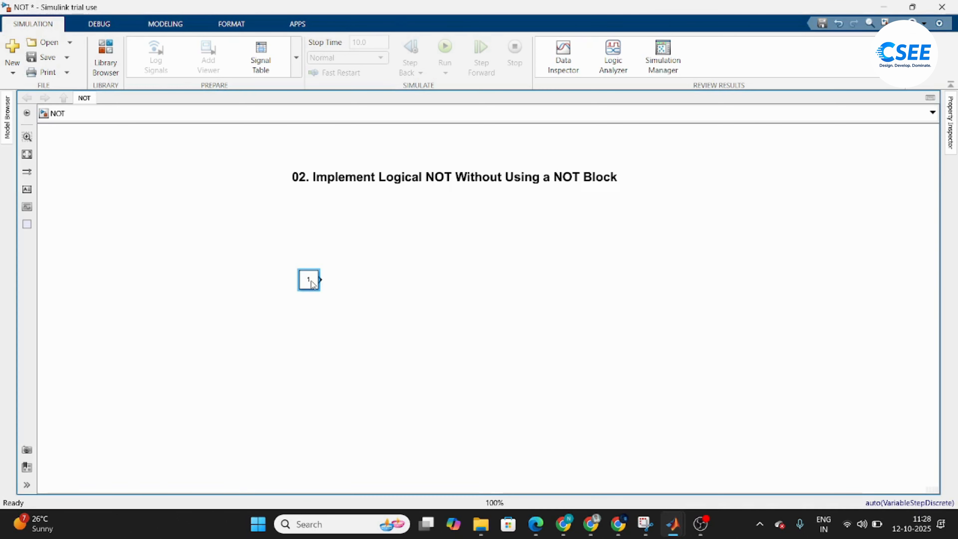
pyautogui.moveTo(312, 283); pyautogui.dragTo(266, 304)
pyautogui.click(367, 305)
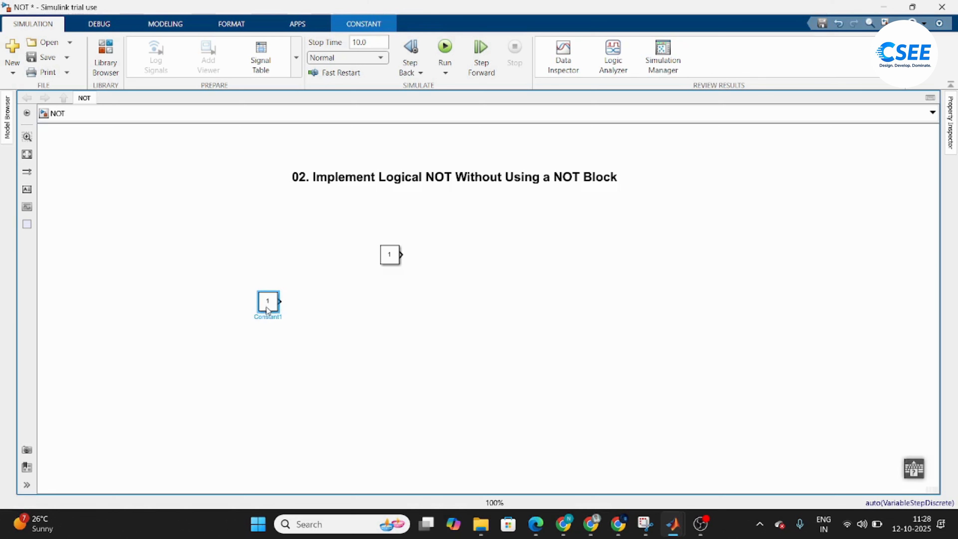
# - Rename the lower-left Constant block to Input
pyautogui.doubleClick(270, 317)
pyautogui.press('BackSpace')
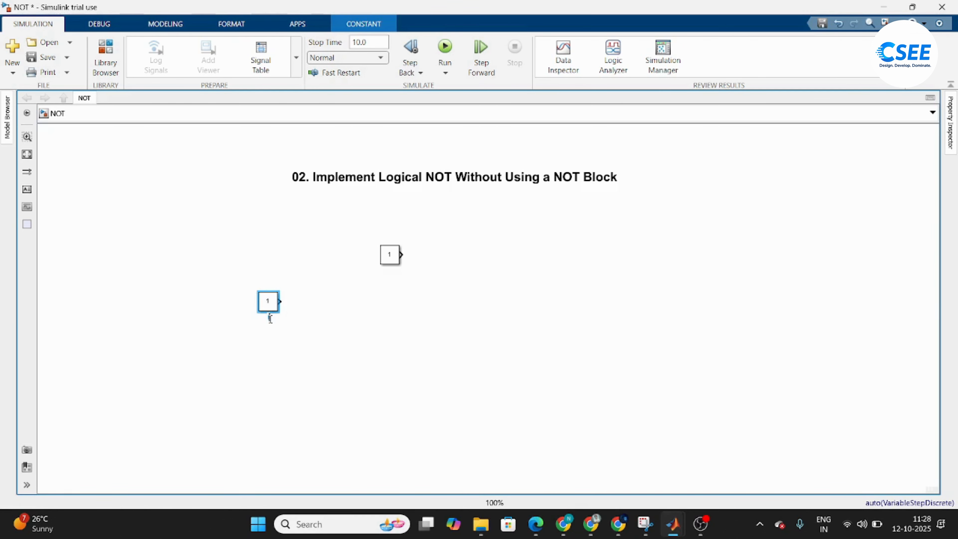
pyautogui.write('Input')
pyautogui.click(429, 325)
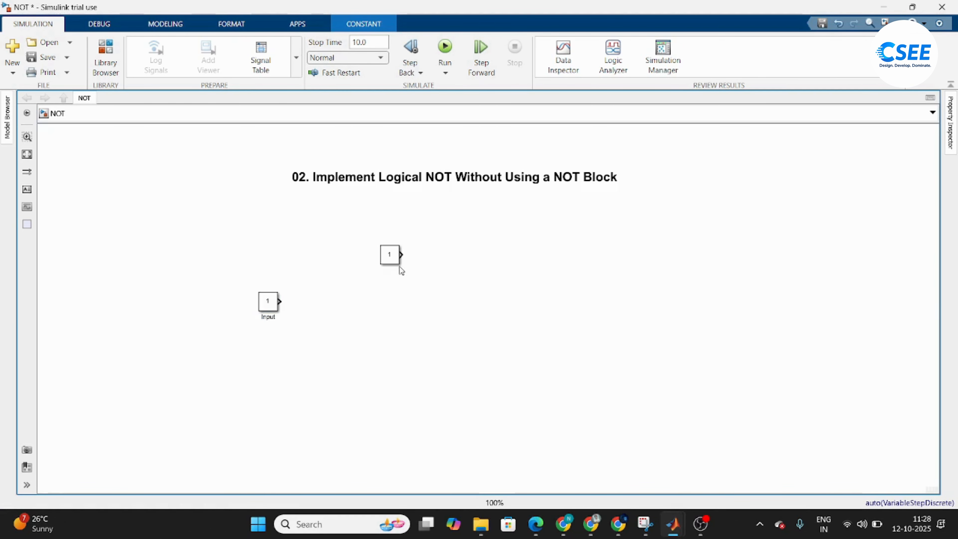
pyautogui.click(389, 254)
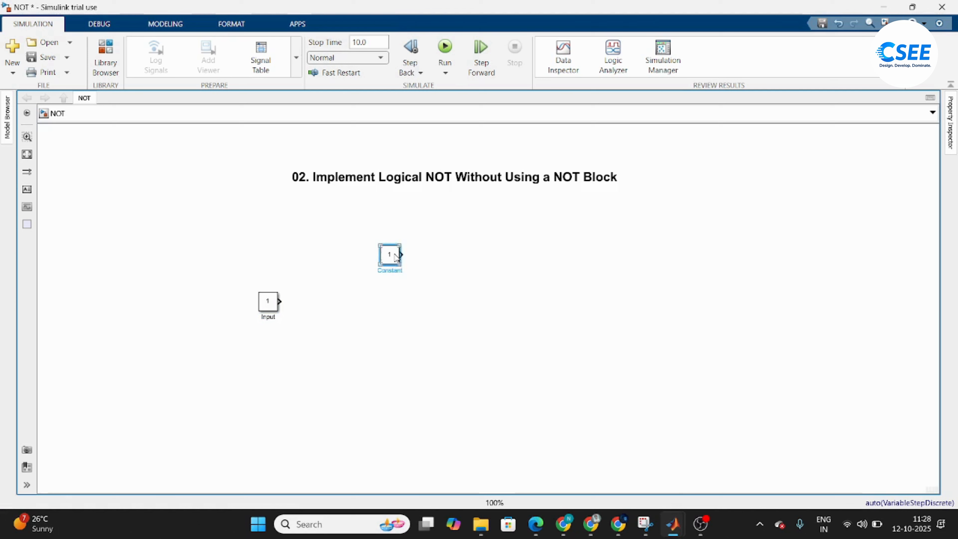
# - Add a Sum block to the right of the upper Constant block, enlarge it and align it with that constant
pyautogui.doubleClick(451, 271)
pyautogui.write('Sum')
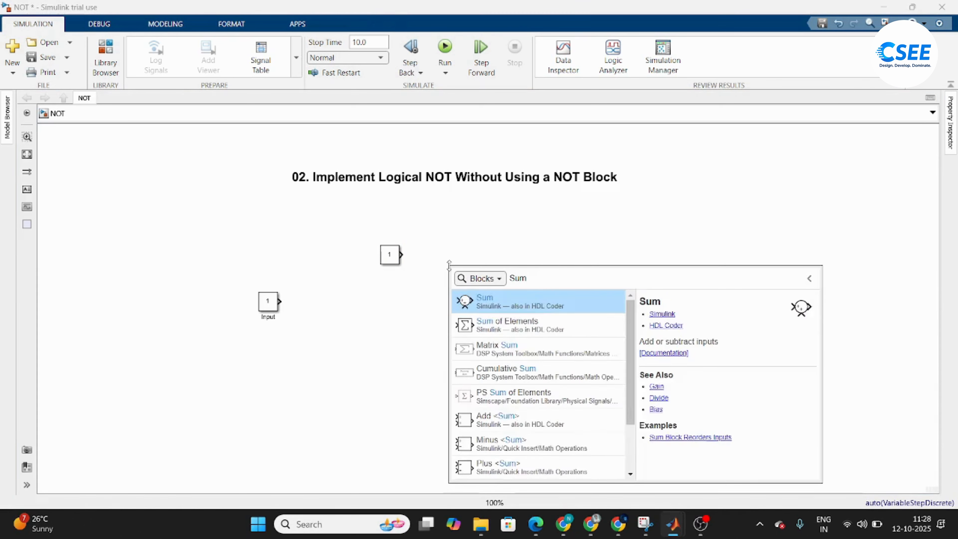
pyautogui.press('Return')
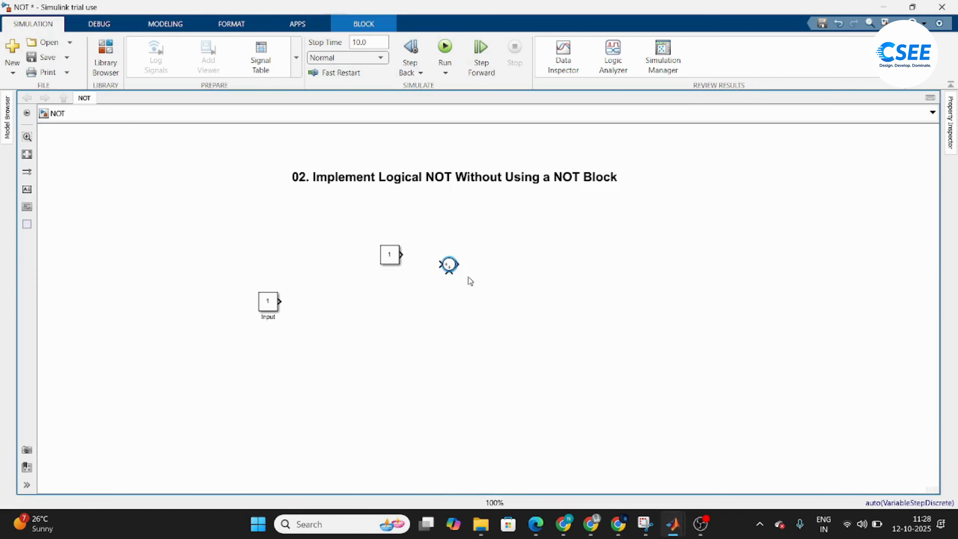
pyautogui.moveTo(458, 272)
pyautogui.mouseDown()
pyautogui.moveTo(505, 314)
pyautogui.moveTo(475, 268)
pyautogui.moveTo(487, 274)
pyautogui.moveTo(465, 255)
pyautogui.mouseUp()
pyautogui.click(537, 260)
# - Set the Sum block's list of signs to |+- so that its second input is subtracted
pyautogui.doubleClick(457, 261)
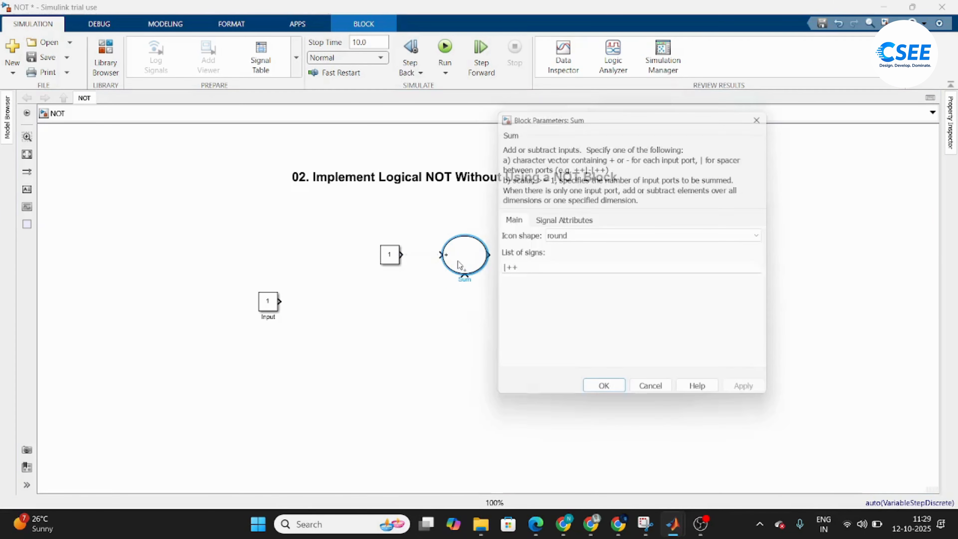
pyautogui.doubleClick(526, 272)
pyautogui.click(548, 269)
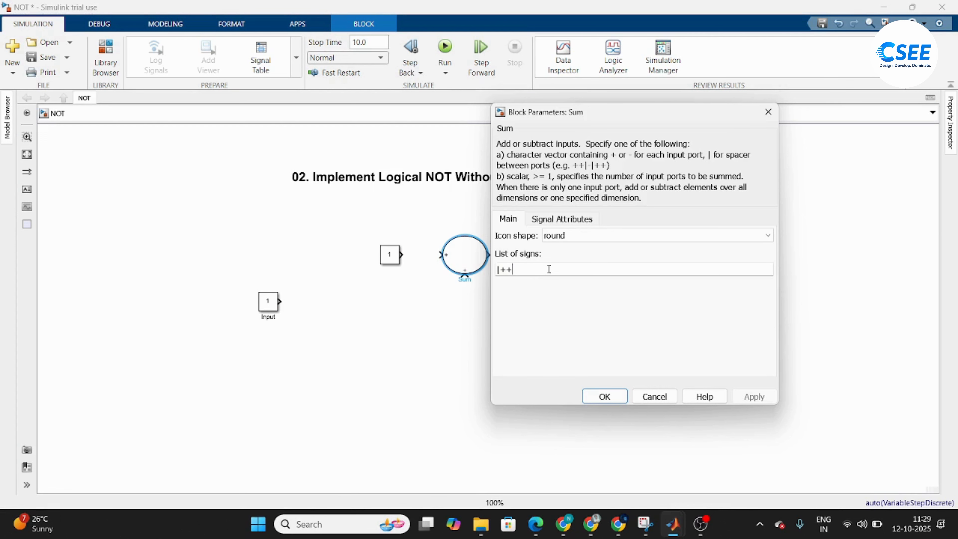
pyautogui.press('BackSpace')
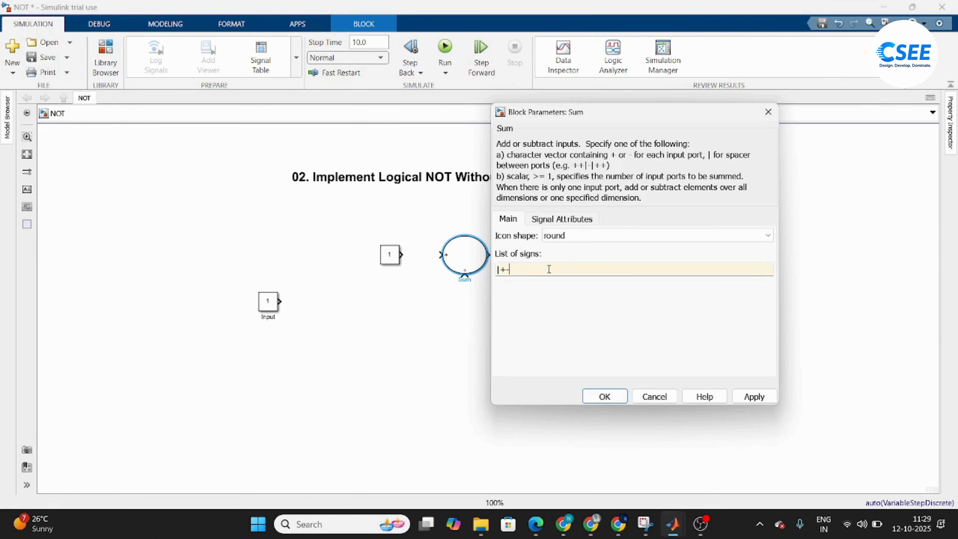
pyautogui.press('Return')
# - Add a Display block to the right of the Sum block and connect the Sum output to it
pyautogui.doubleClick(593, 287)
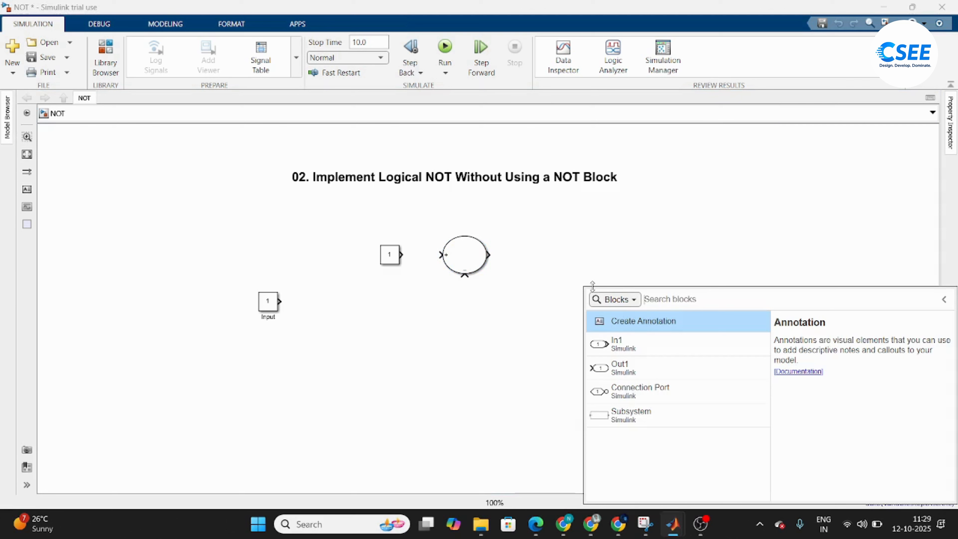
pyautogui.write('dis')
pyautogui.press('Return')
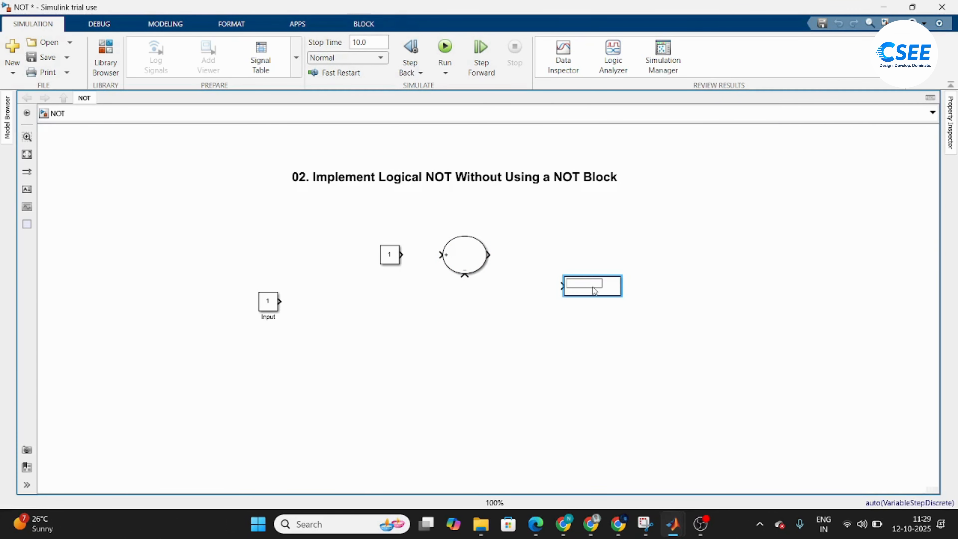
pyautogui.moveTo(593, 291); pyautogui.dragTo(579, 261)
pyautogui.click(530, 256)
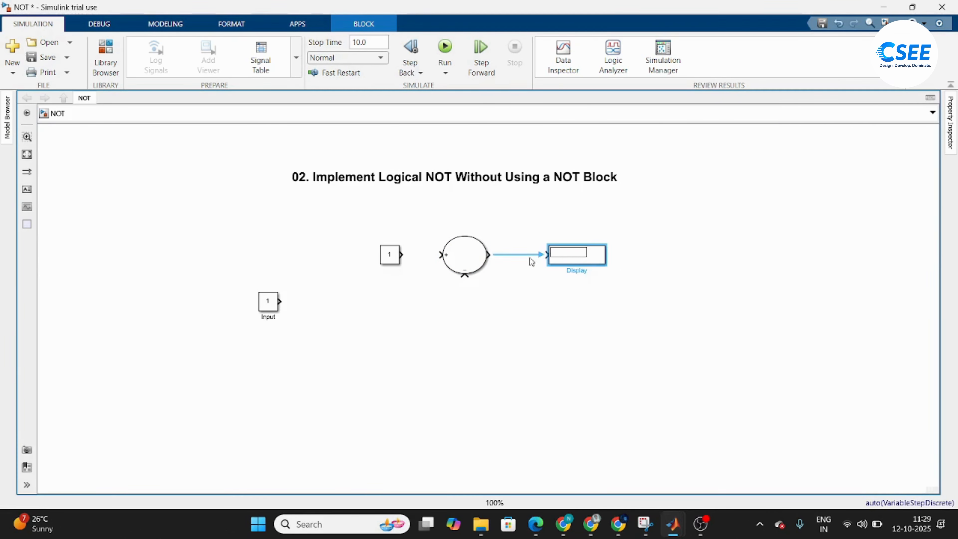
# - Connect the upper constant to the Sum block's plus port and the Input block to its minus port
pyautogui.click(516, 203)
pyautogui.moveTo(391, 250); pyautogui.dragTo(398, 248)
pyautogui.click(420, 255)
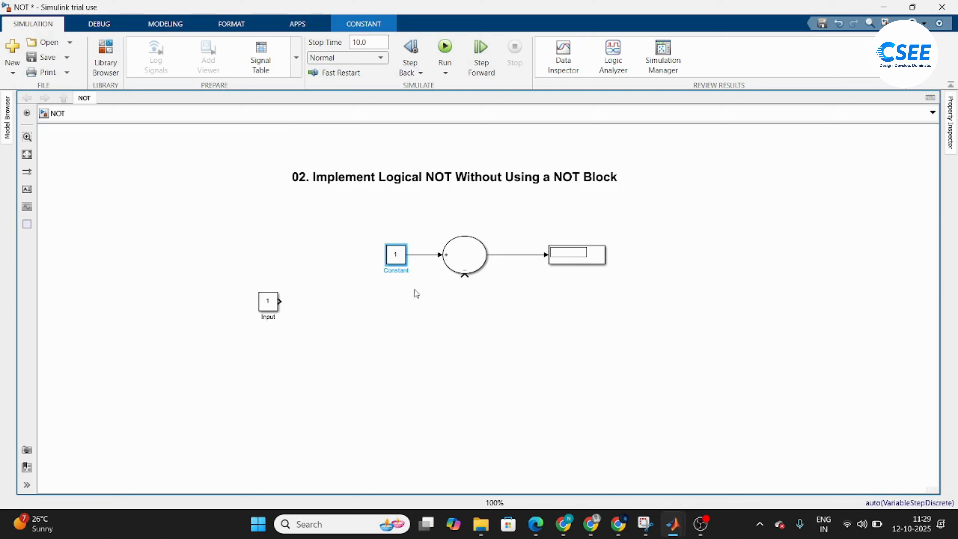
pyautogui.click(408, 306)
pyautogui.moveTo(280, 301); pyautogui.dragTo(465, 276)
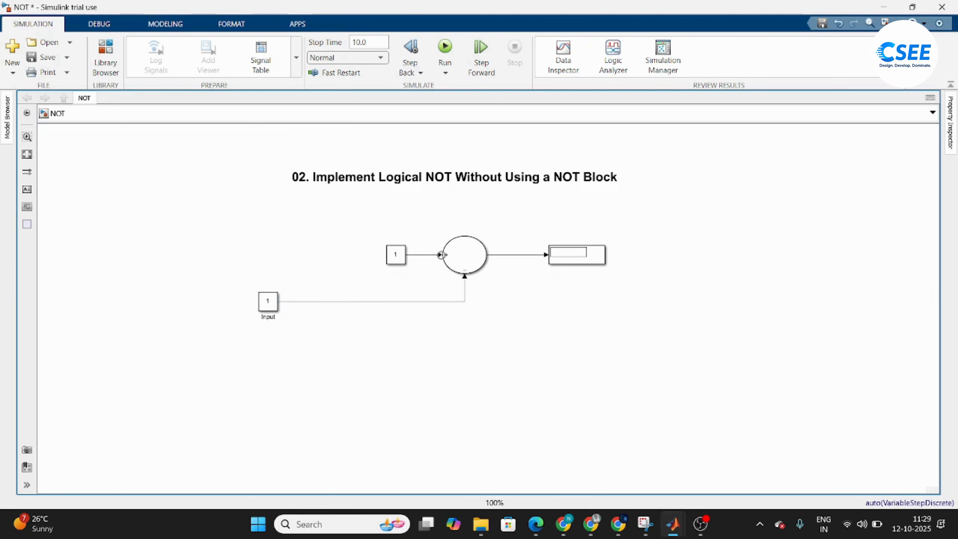
# - Move the Display block slightly farther from the Sum block
pyautogui.click(461, 261)
pyautogui.click(541, 327)
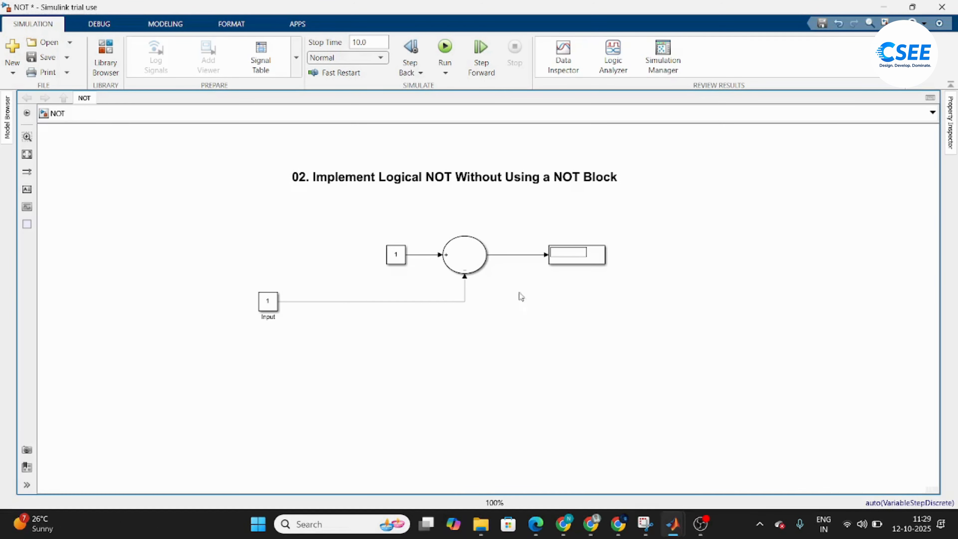
pyautogui.moveTo(579, 264); pyautogui.dragTo(588, 260)
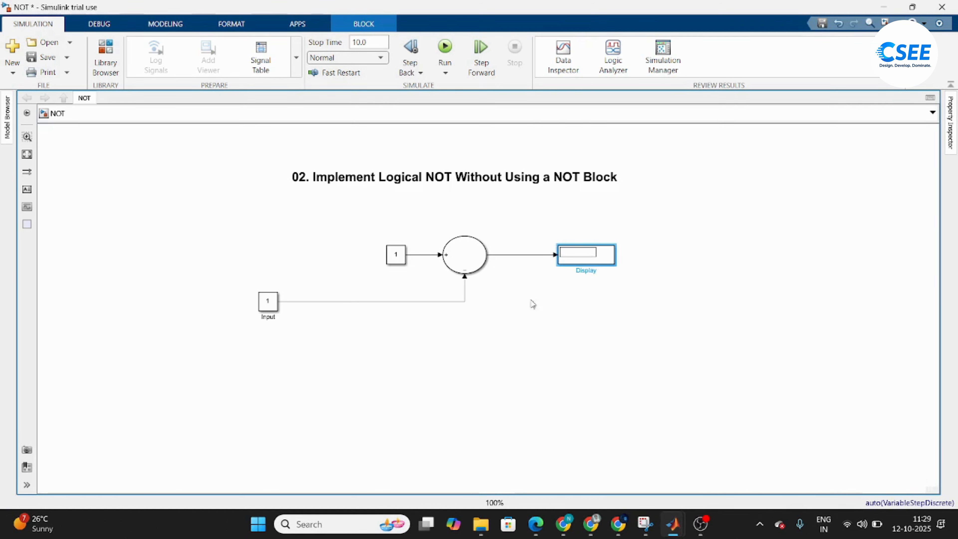
pyautogui.click(579, 303)
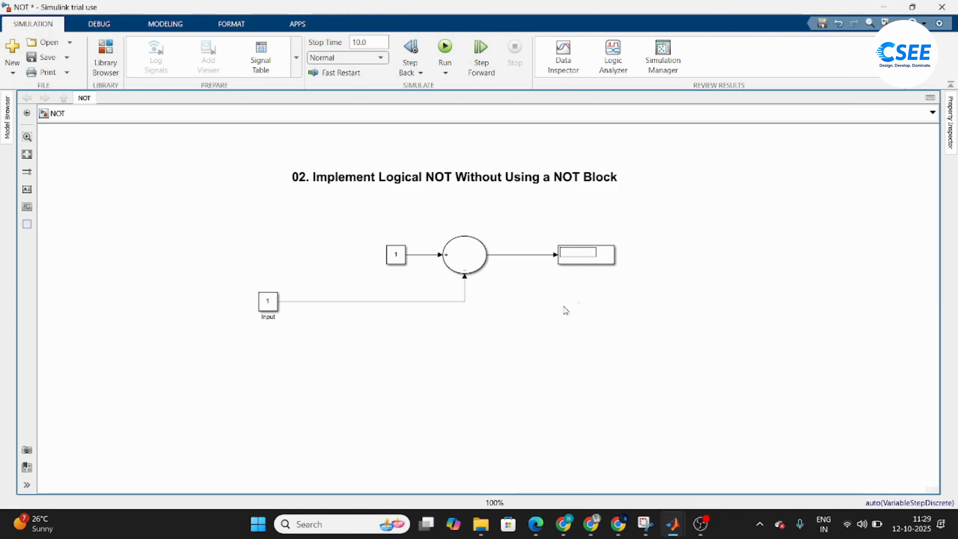
# - Save the NOT model and run the simulation with the Input block at 1
pyautogui.click(268, 306)
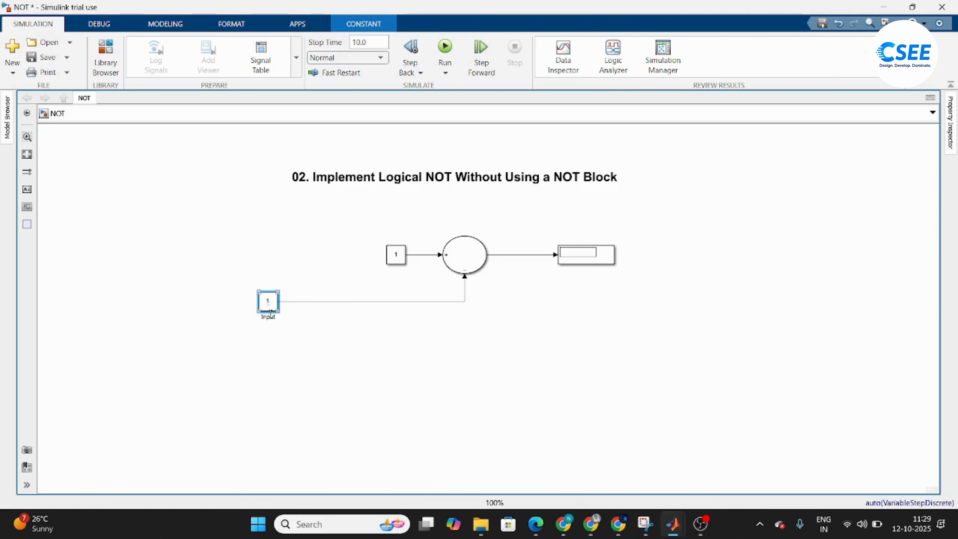
pyautogui.click(295, 272)
pyautogui.hotkey('ctrl', 's')
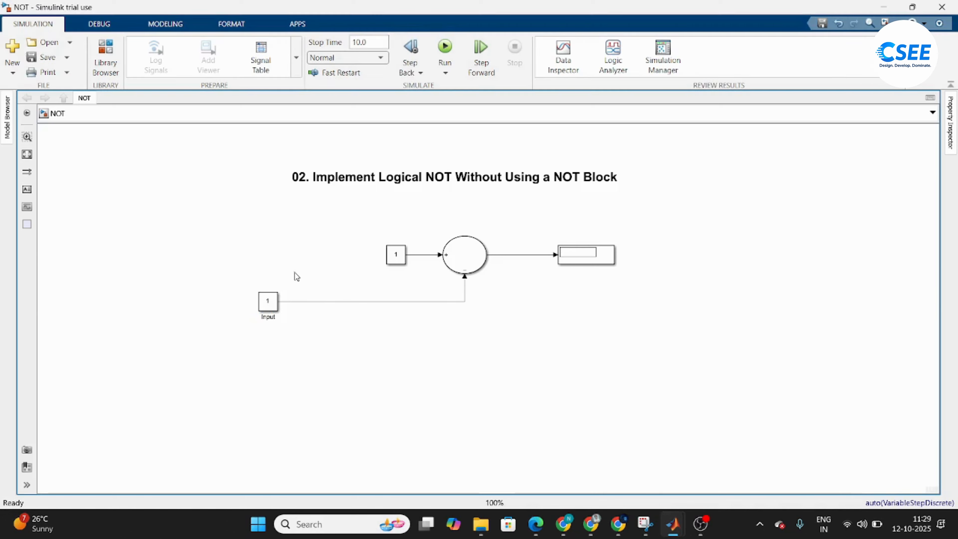
pyautogui.click(443, 45)
pyautogui.click(602, 256)
# - Set the Input block's constant value to 0 and run the simulation again
pyautogui.click(260, 311)
pyautogui.click(274, 305)
pyautogui.doubleClick(274, 305)
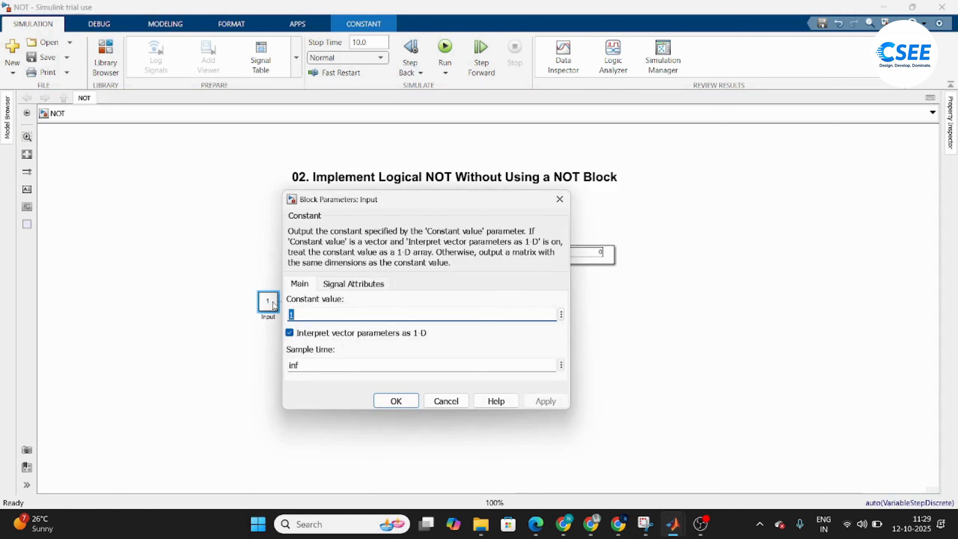
pyautogui.write('0')
pyautogui.press('Return')
pyautogui.click(316, 228)
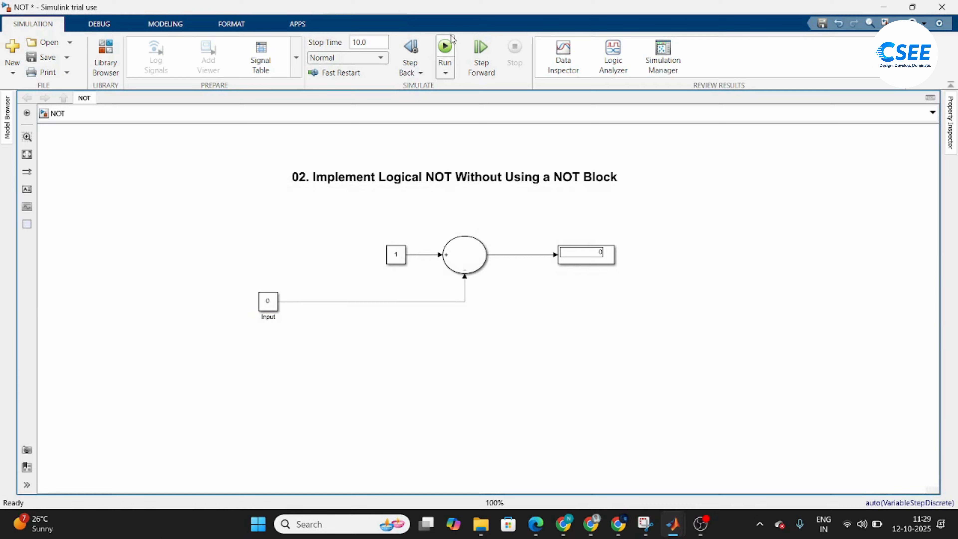
pyautogui.click(449, 48)
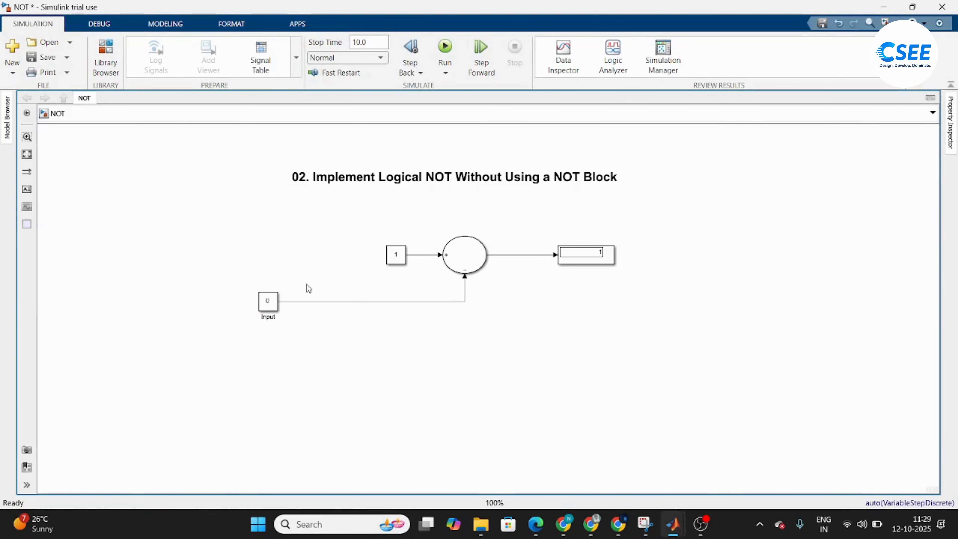
# - Move the Input block closer to the Sum block along its signal line
pyautogui.moveTo(276, 301); pyautogui.dragTo(333, 301)
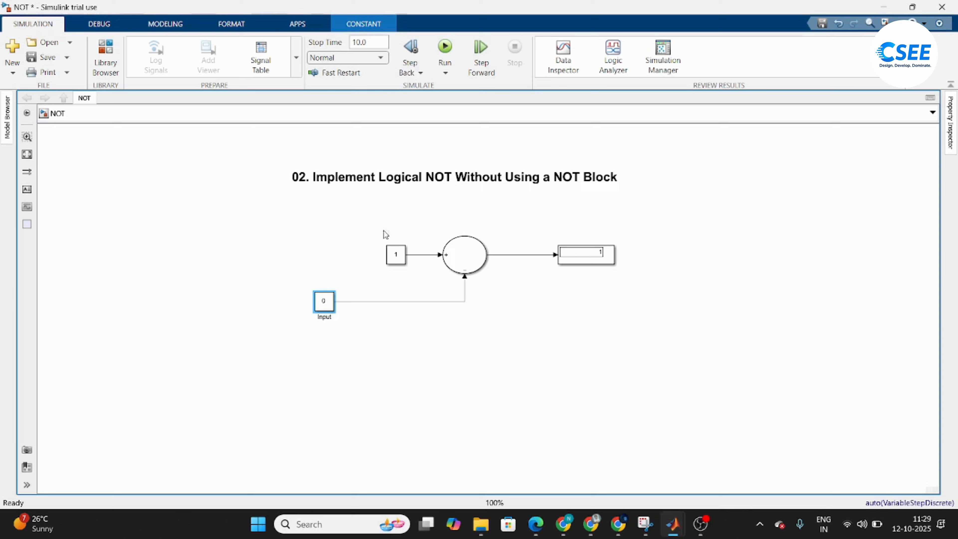
pyautogui.click(391, 180)
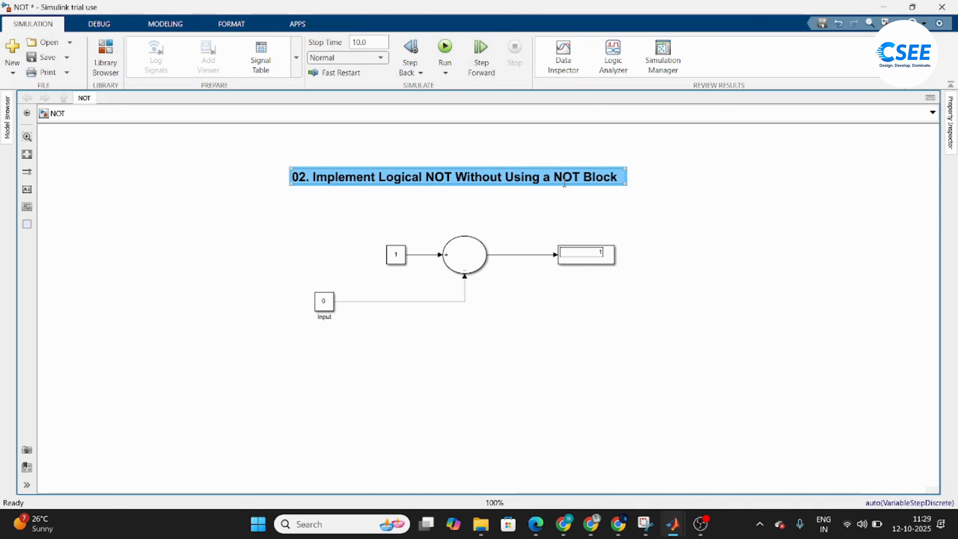
pyautogui.click(376, 223)
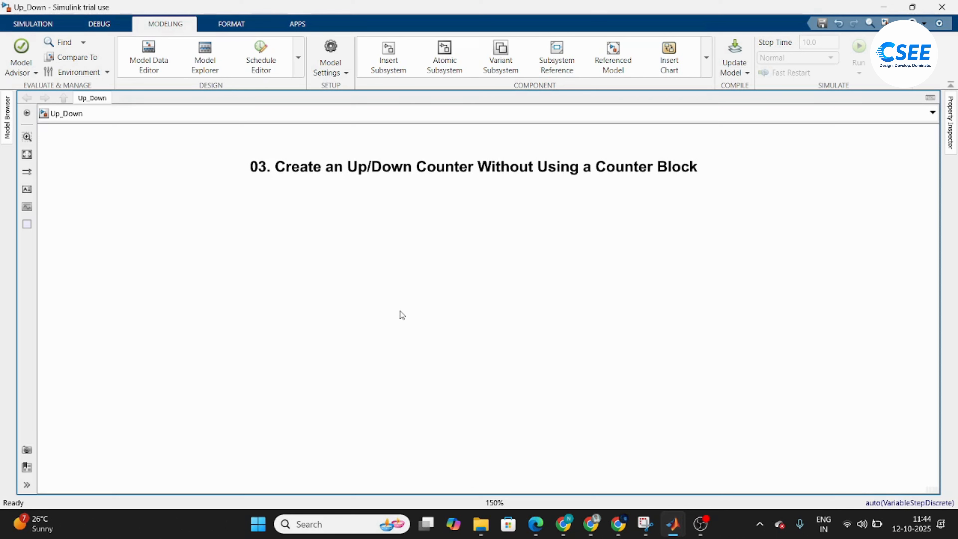
# - Add a Constant block to the Up_Down model and place it near the canvas's left side
pyautogui.doubleClick(332, 273)
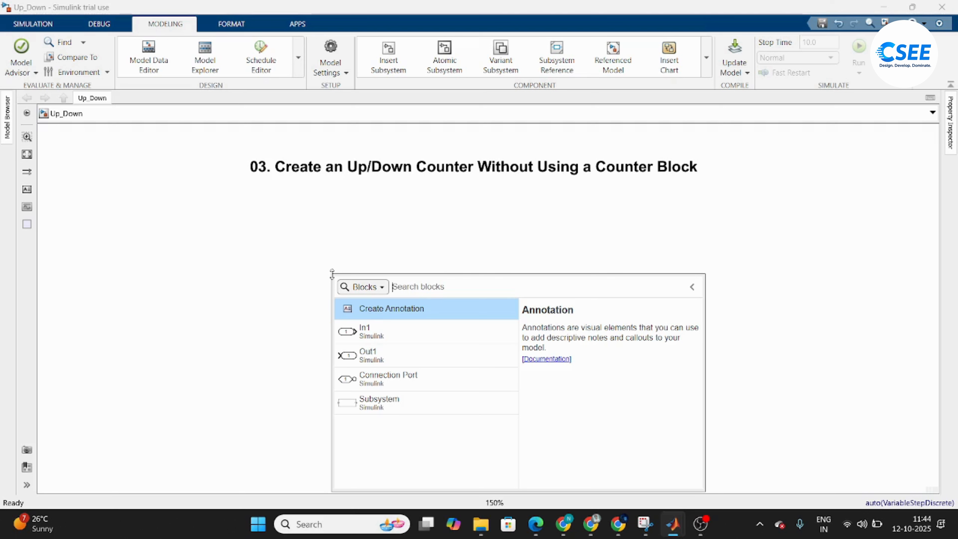
pyautogui.write('con')
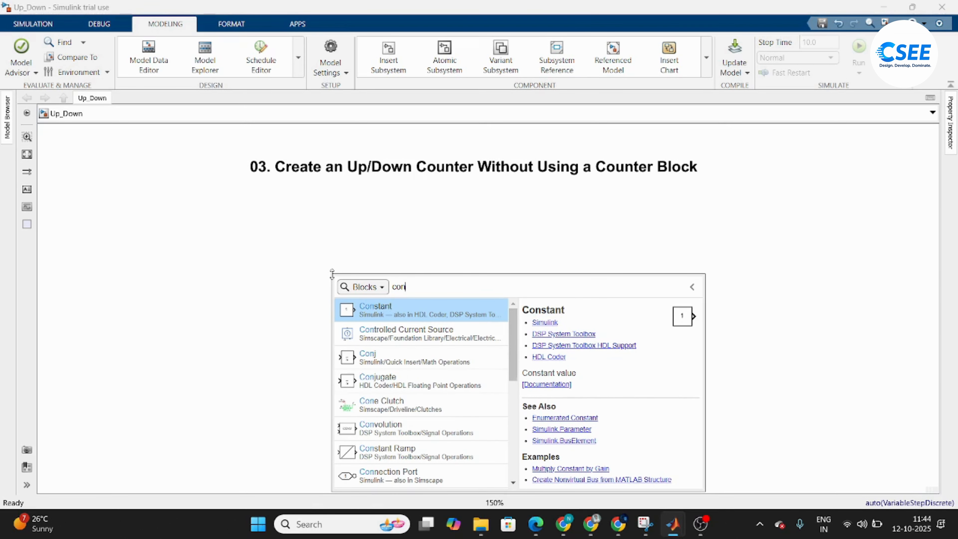
pyautogui.press('Return')
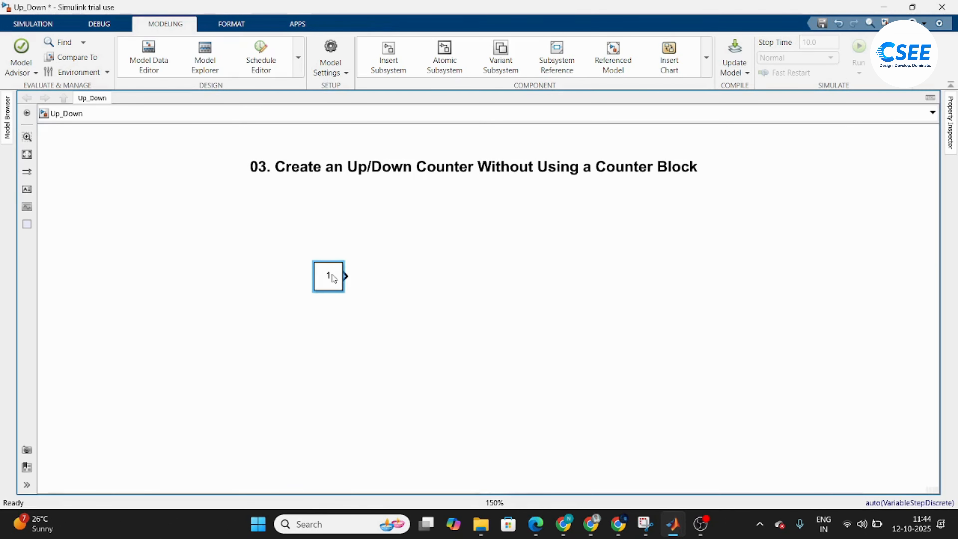
pyautogui.moveTo(325, 282); pyautogui.dragTo(187, 288)
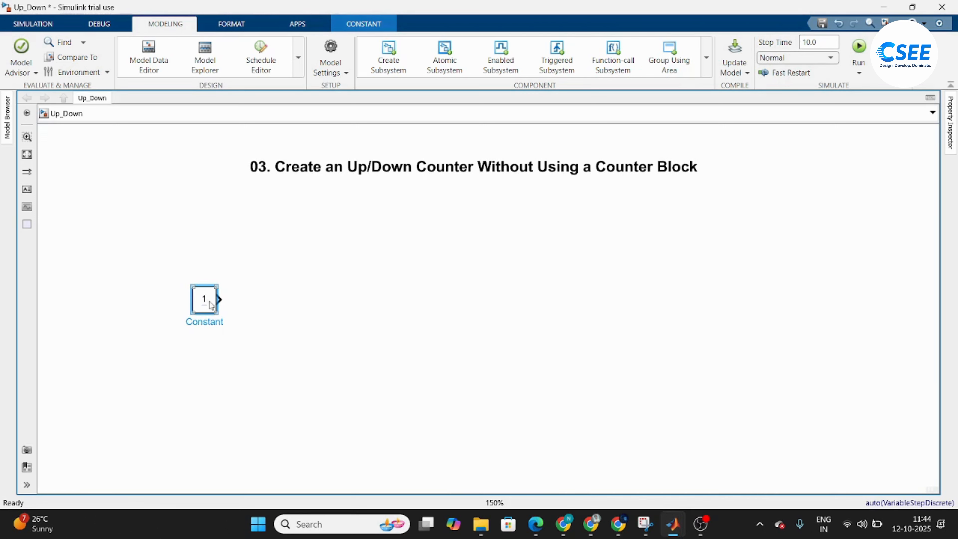
pyautogui.click(308, 300)
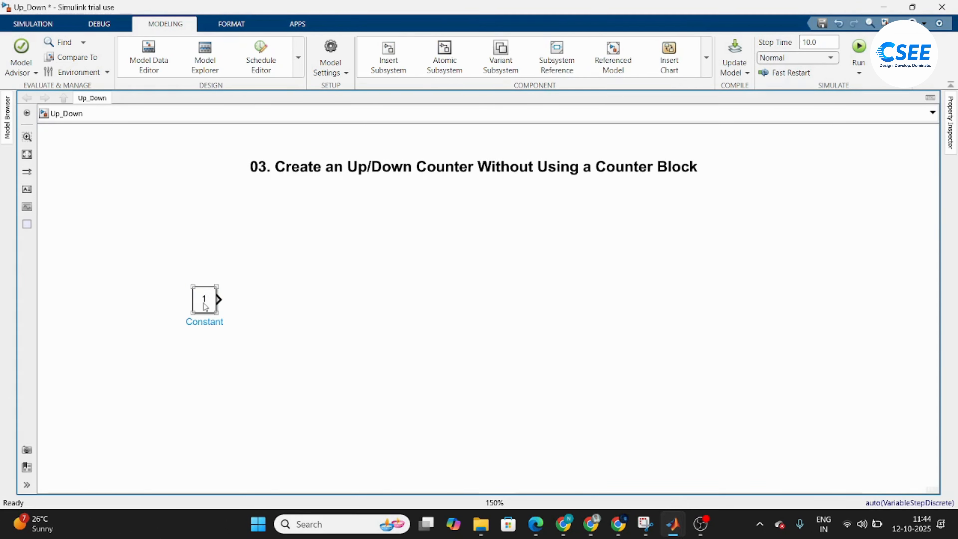
# - Duplicate the Constant block twice, placing one copy above and one below, both to the right of the original
pyautogui.moveTo(204, 307); pyautogui.dragTo(333, 395)
pyautogui.click(395, 244)
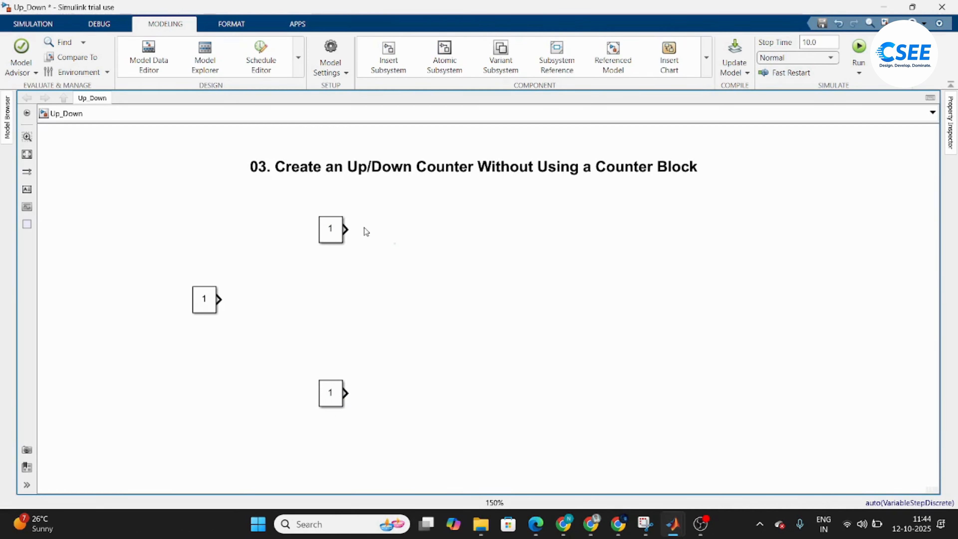
pyautogui.click(330, 229)
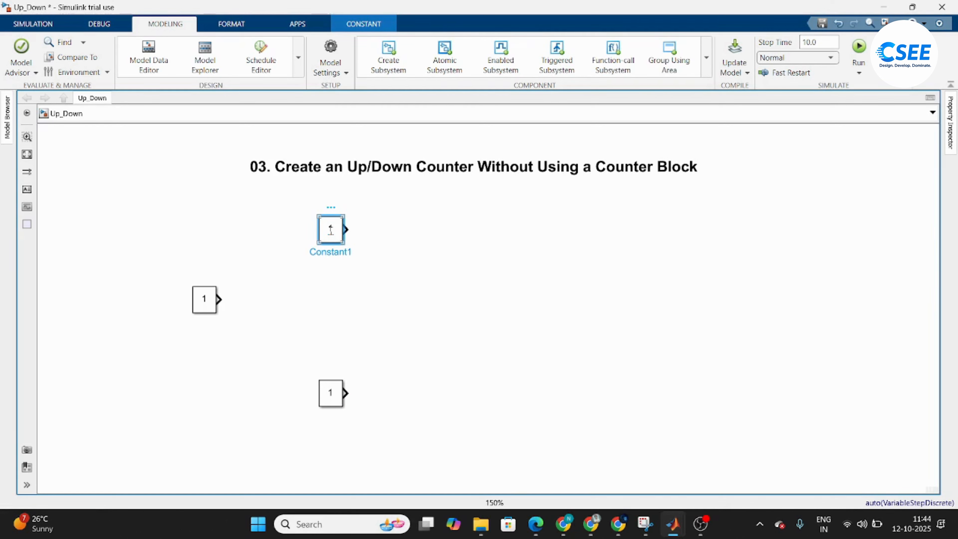
pyautogui.click(339, 394)
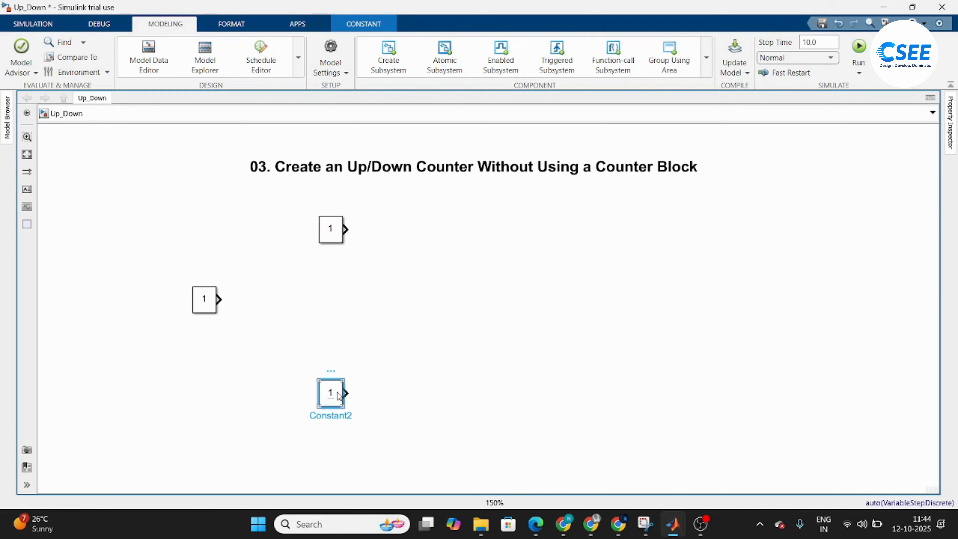
pyautogui.click(394, 371)
# - Add an Add block to the right of the upper Constant block
pyautogui.doubleClick(471, 251)
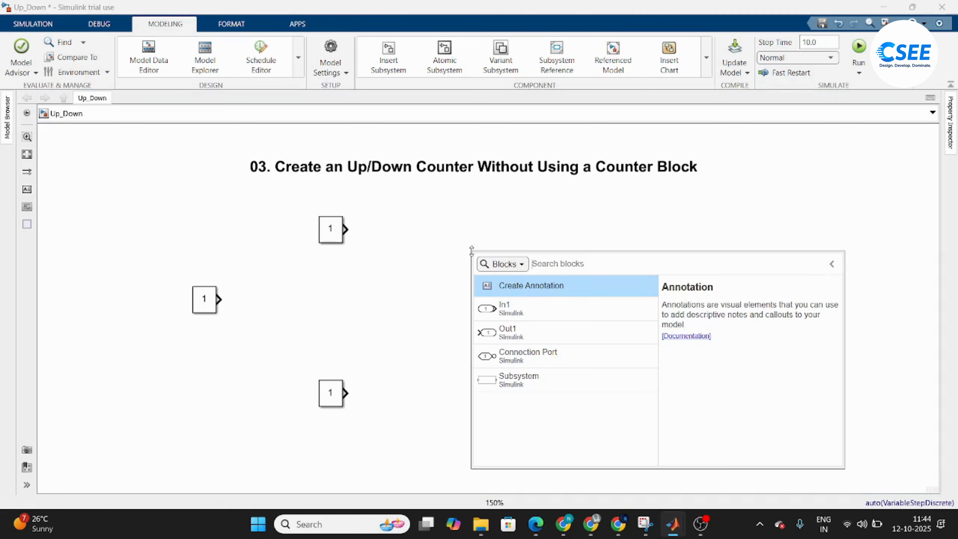
pyautogui.write('add')
pyautogui.press('Return')
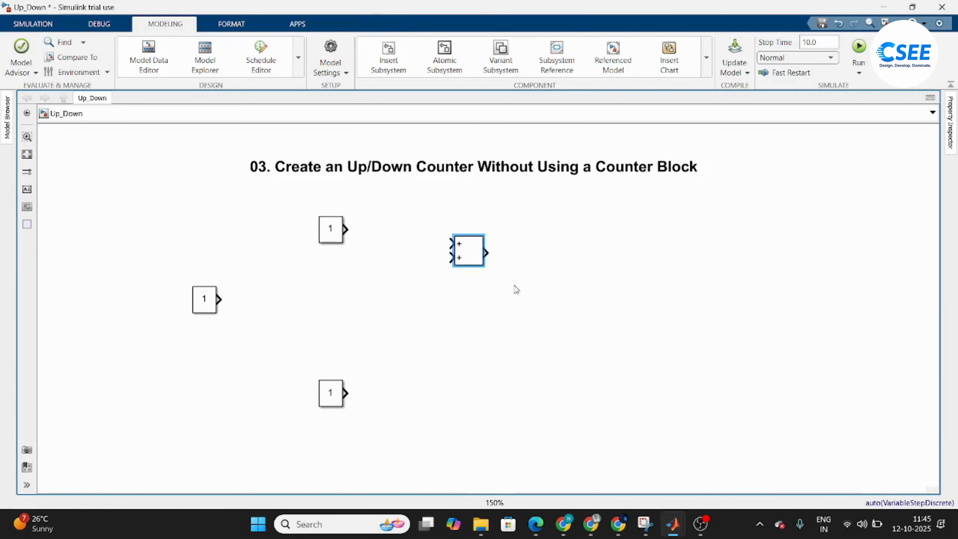
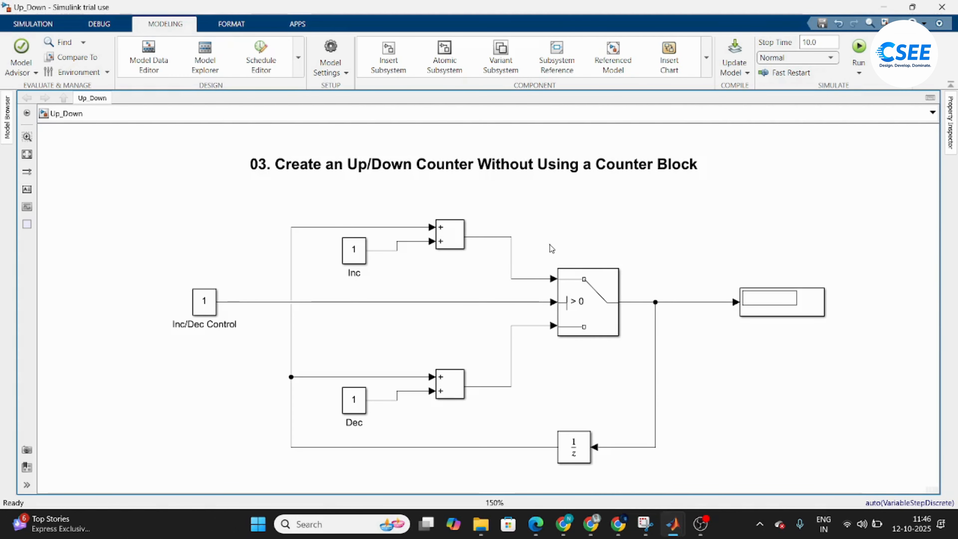
# - Run the counter simulation and add a Scope block above the Display, branched from the Switch output signal
pyautogui.click(858, 47)
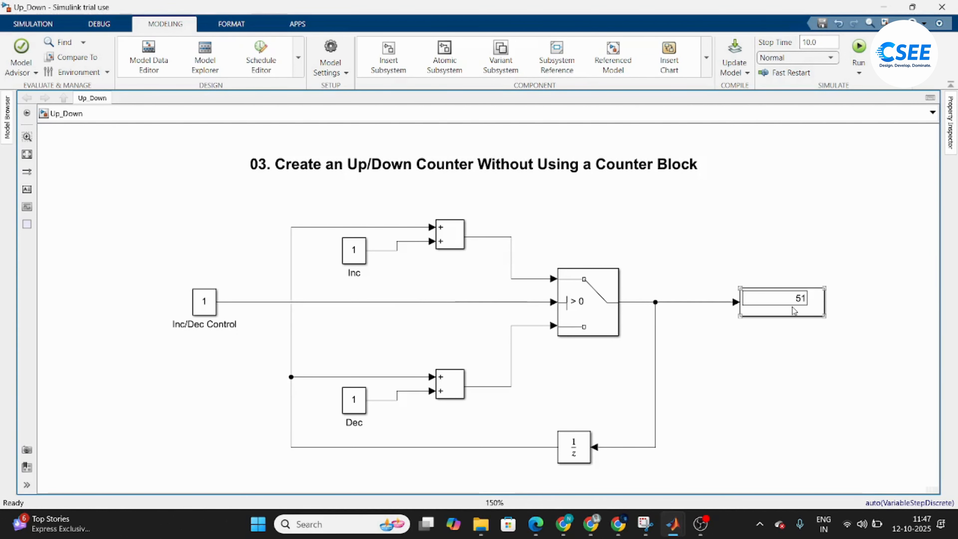
pyautogui.doubleClick(720, 232)
pyautogui.write('sc')
pyautogui.press('Return')
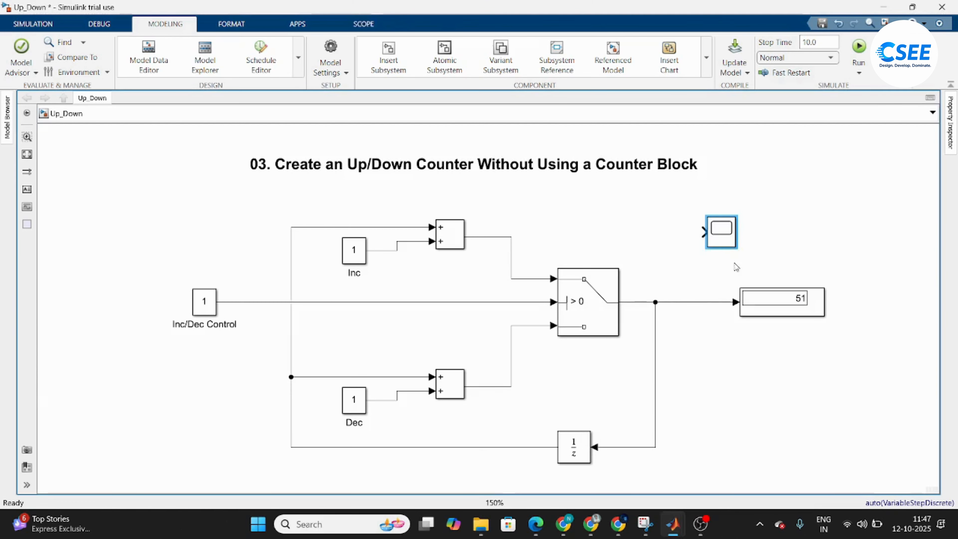
pyautogui.moveTo(703, 232); pyautogui.dragTo(678, 302)
# - Save and run the counter model with Inc/Dec Control at 1, and inspect the count on the Scope
pyautogui.hotkey('ctrl', 's')
pyautogui.click(858, 47)
pyautogui.click(730, 238)
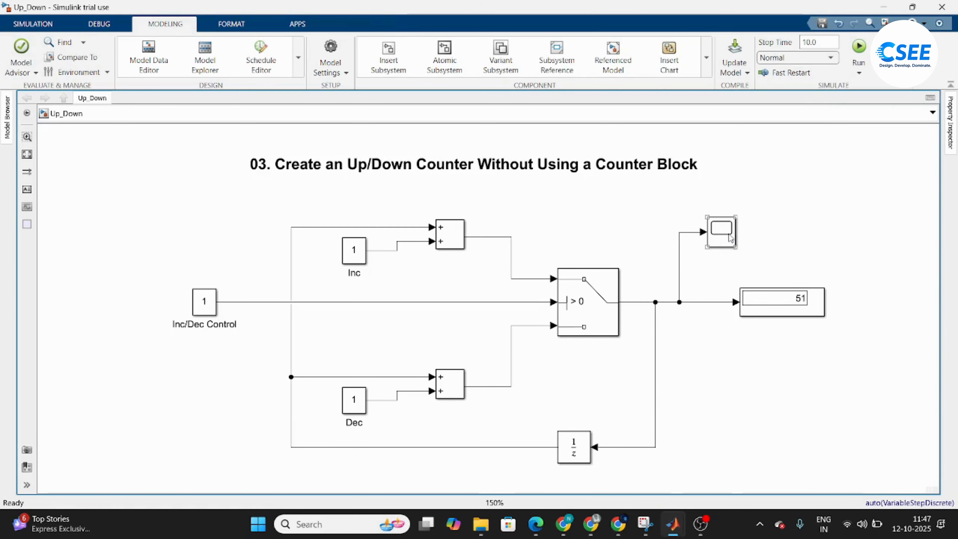
pyautogui.doubleClick(730, 238)
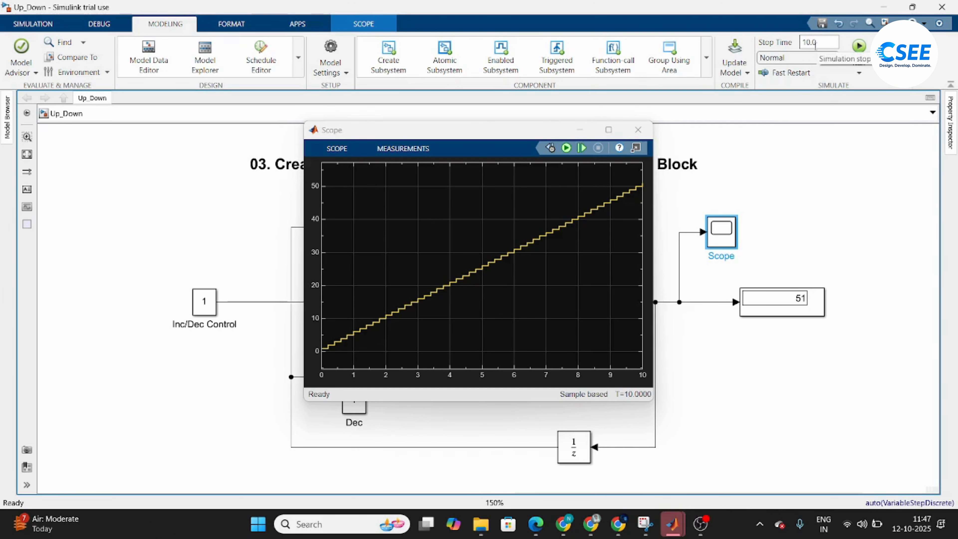
pyautogui.click(637, 130)
pyautogui.click(769, 226)
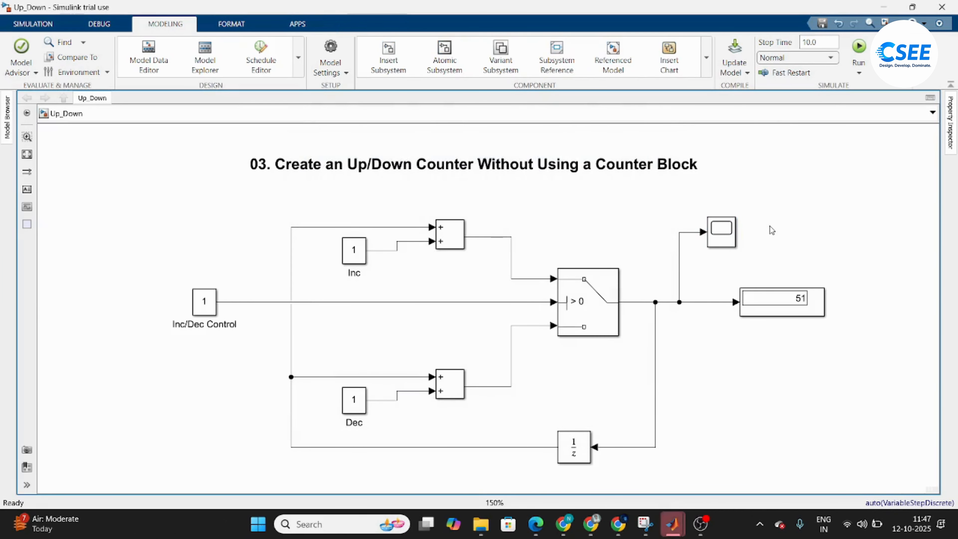
# - Set the Inc/Dec Control block's constant value to 0 and save the model
pyautogui.doubleClick(212, 308)
pyautogui.write('0')
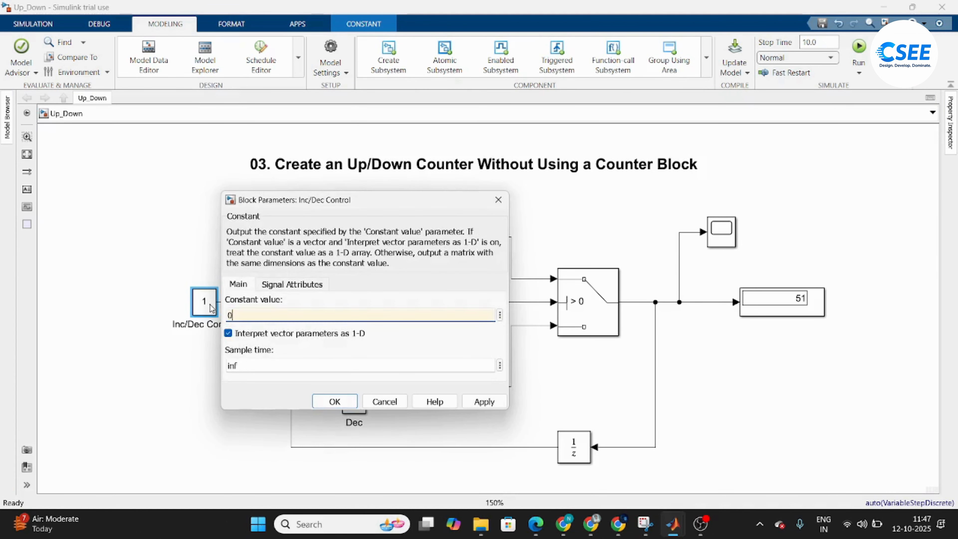
pyautogui.press('Return')
pyautogui.click(252, 268)
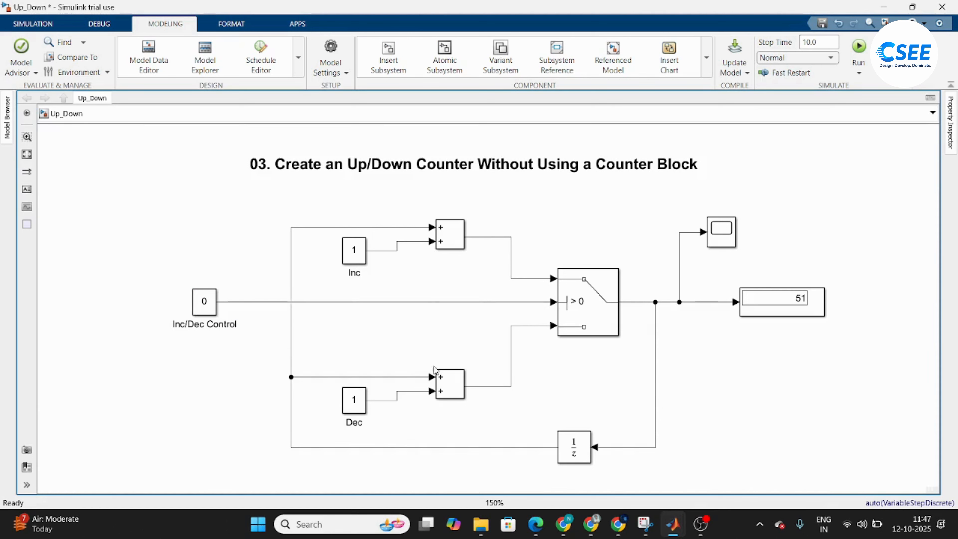
pyautogui.click(858, 51)
pyautogui.hotkey('ctrl', 's')
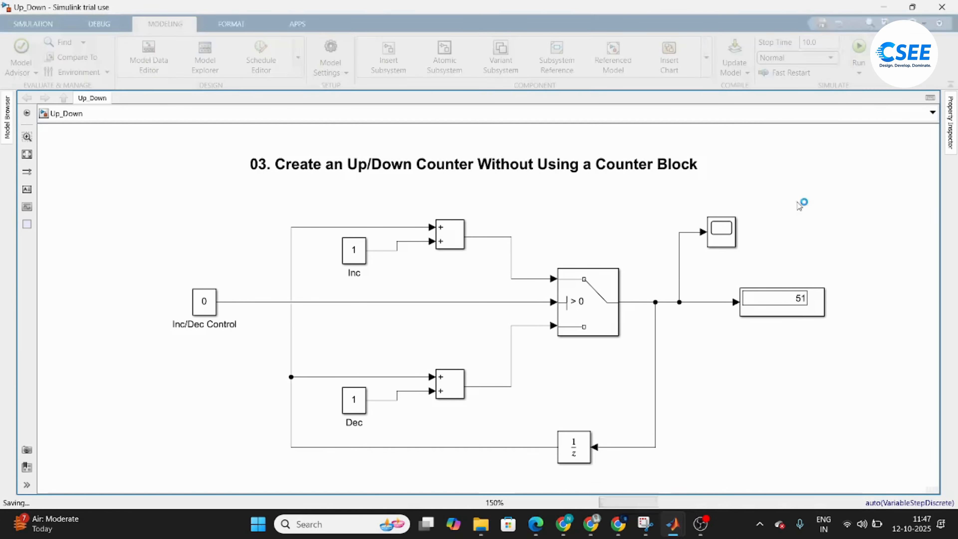
# - Change the list of signs of the Add block fed by Dec to +-
pyautogui.doubleClick(459, 391)
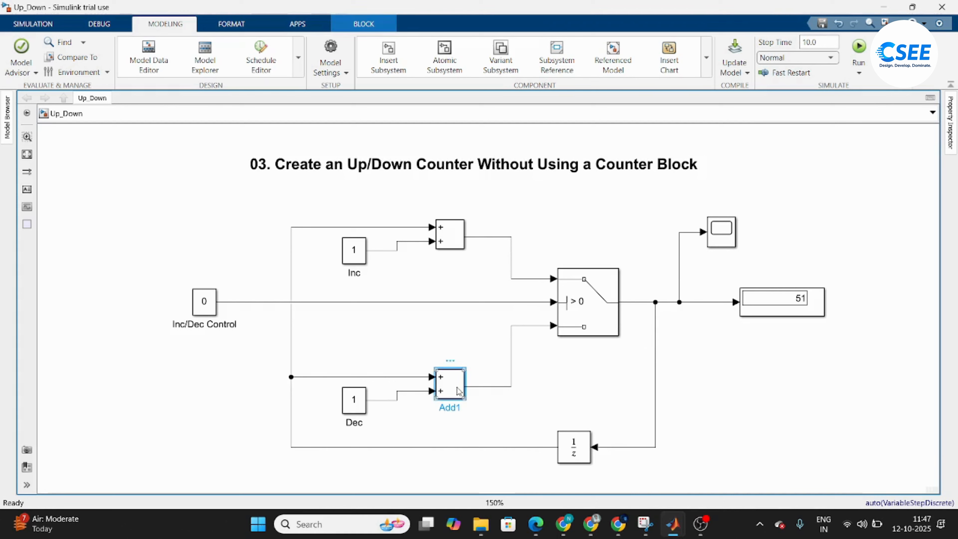
pyautogui.click(540, 368)
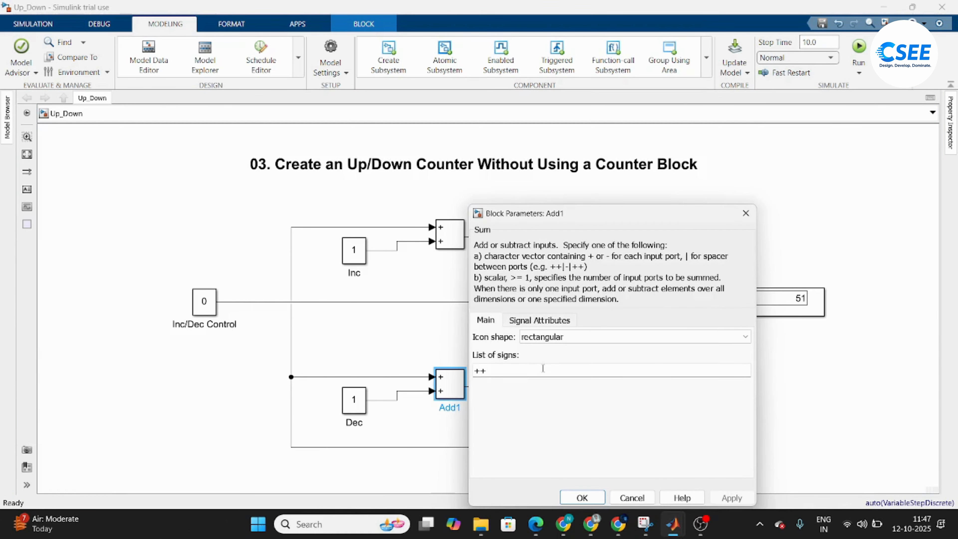
pyautogui.press('BackSpace')
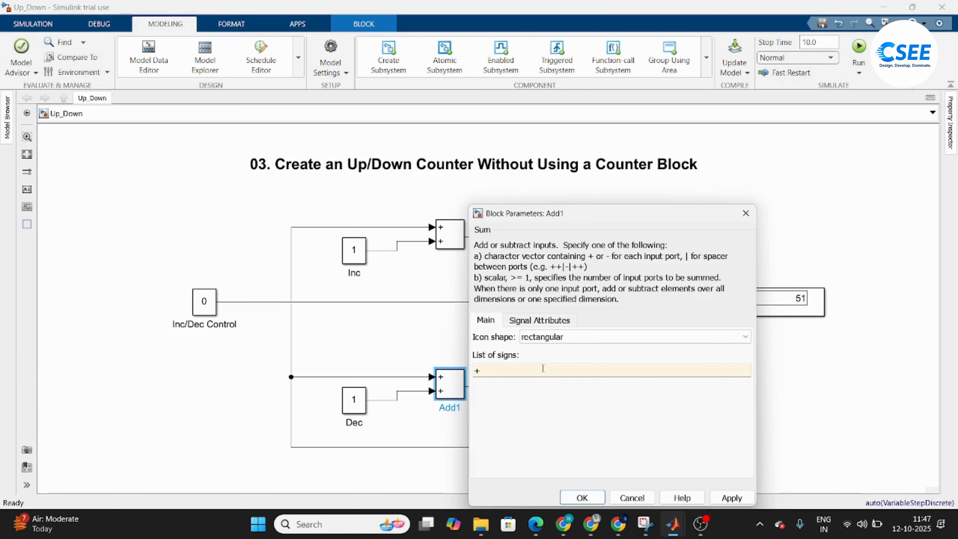
pyautogui.press('Return')
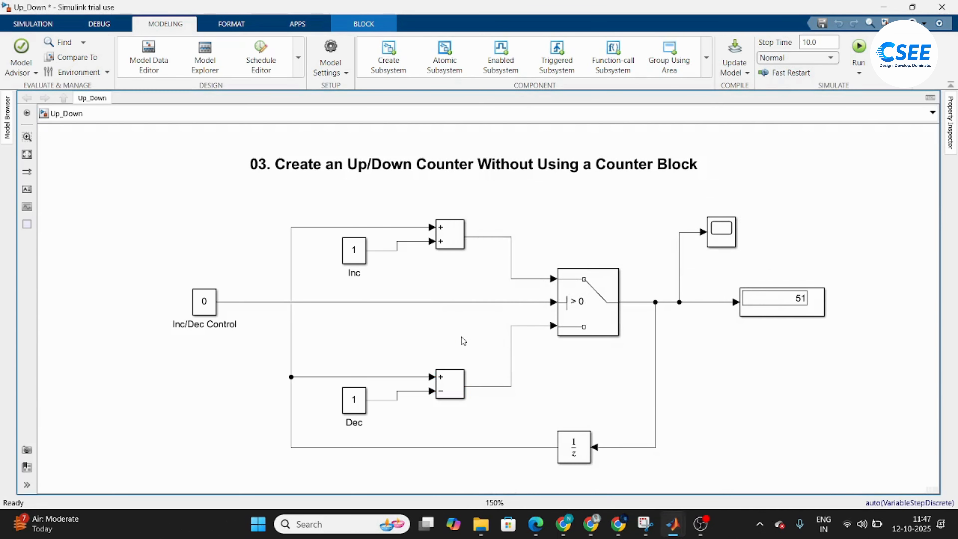
pyautogui.click(664, 179)
pyautogui.click(632, 216)
# - Save and run the model with Inc/Dec Control at 0, and inspect the count on the Display and Scope
pyautogui.hotkey('ctrl', 's')
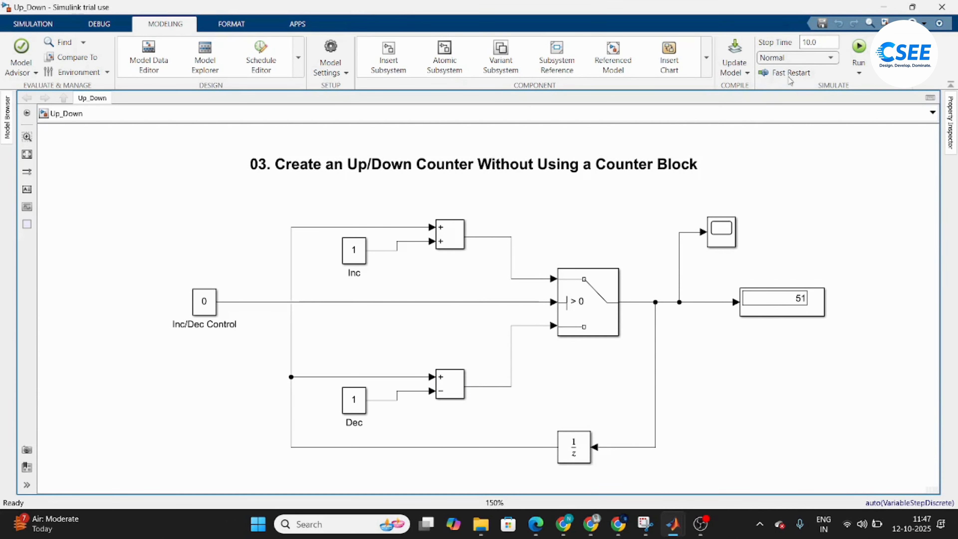
pyautogui.click(859, 47)
pyautogui.click(814, 312)
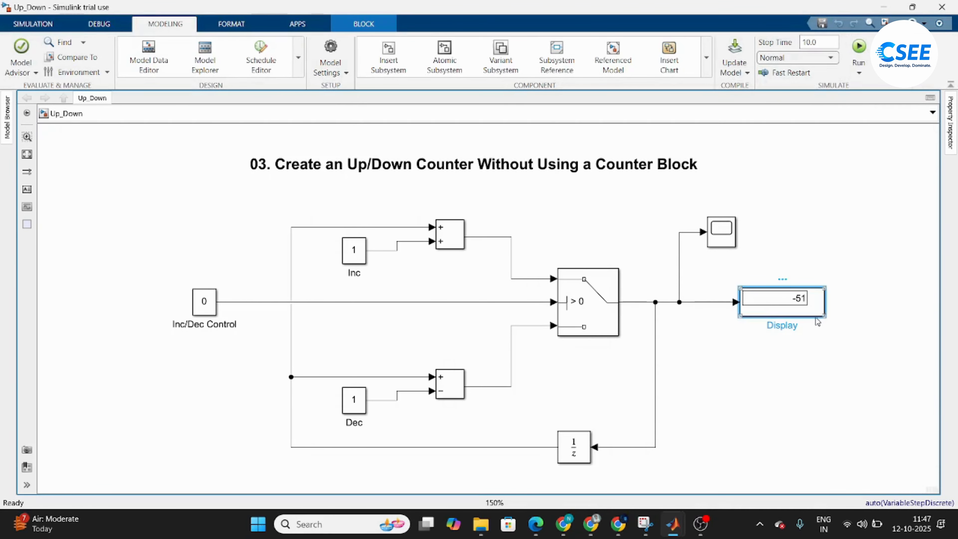
pyautogui.click(840, 368)
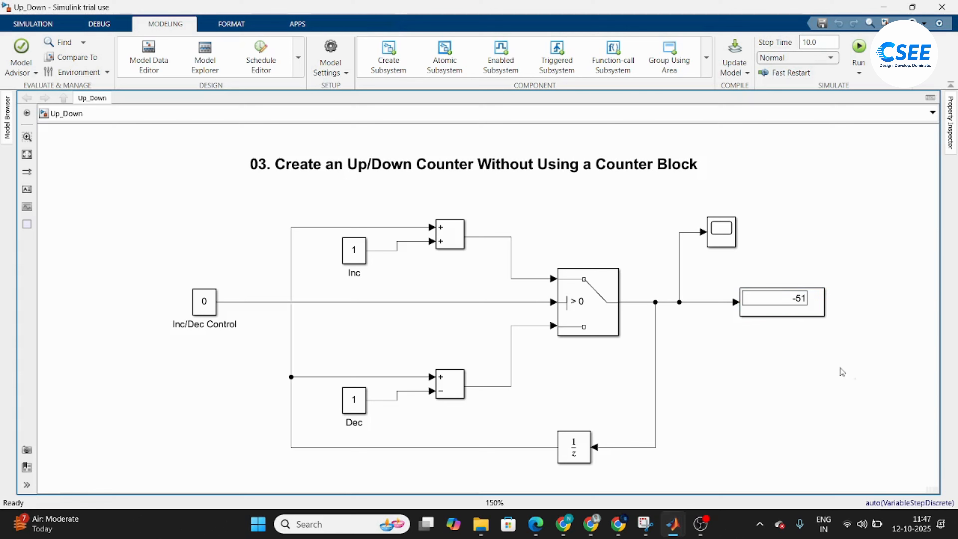
pyautogui.doubleClick(721, 231)
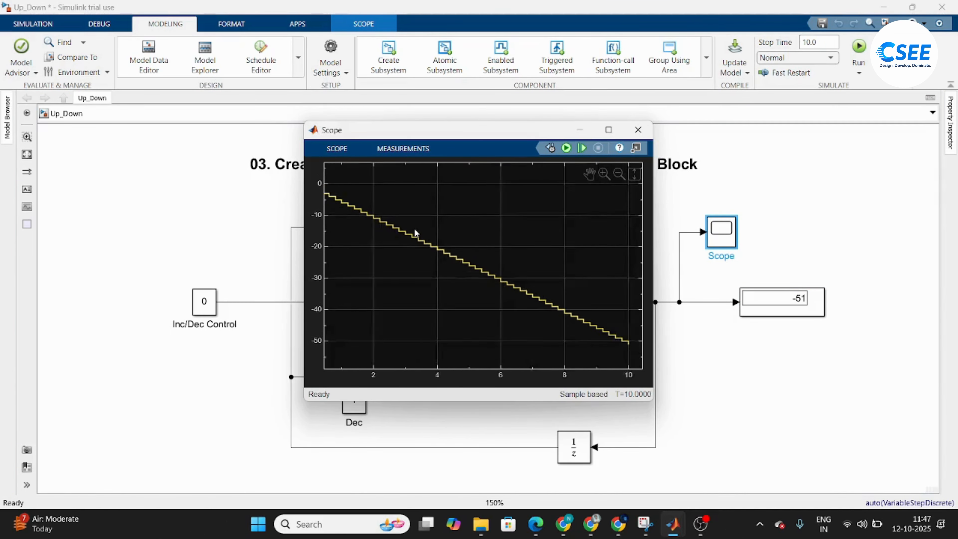
pyautogui.click(637, 130)
pyautogui.click(577, 228)
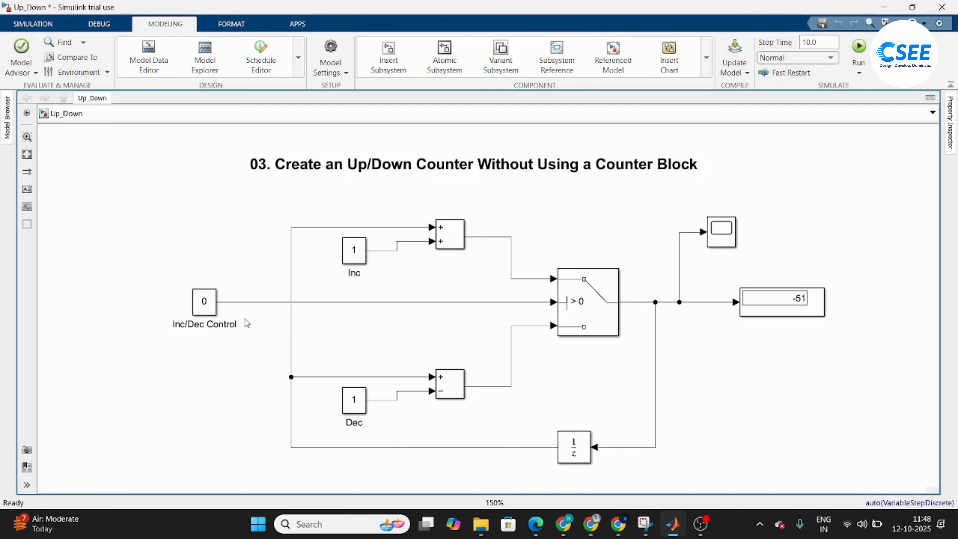
# - Set the Inc/Dec Control block's constant value back to 1
pyautogui.doubleClick(203, 308)
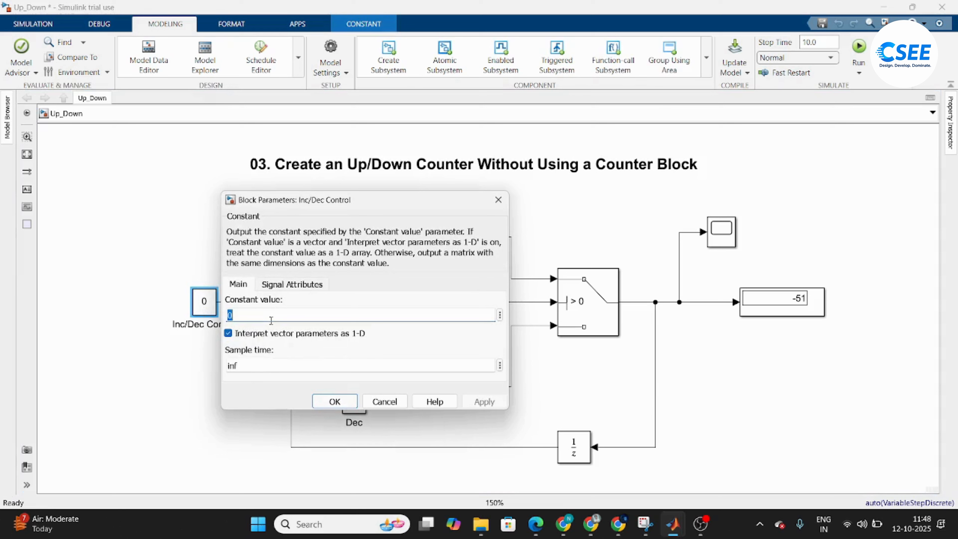
pyautogui.write('1')
pyautogui.press('Return')
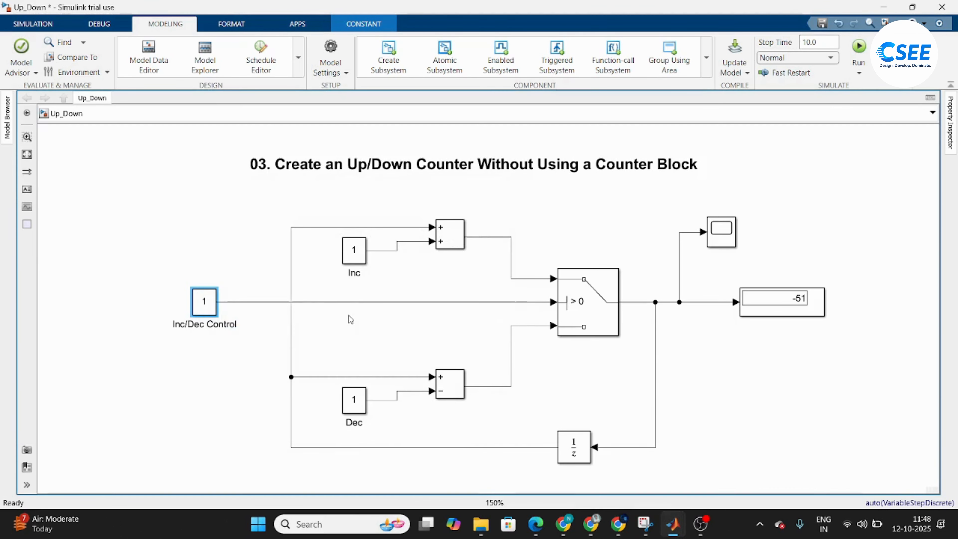
# - Trace the count-up path from the Switch block's upper input signal back to the Inc constant
pyautogui.click(570, 313)
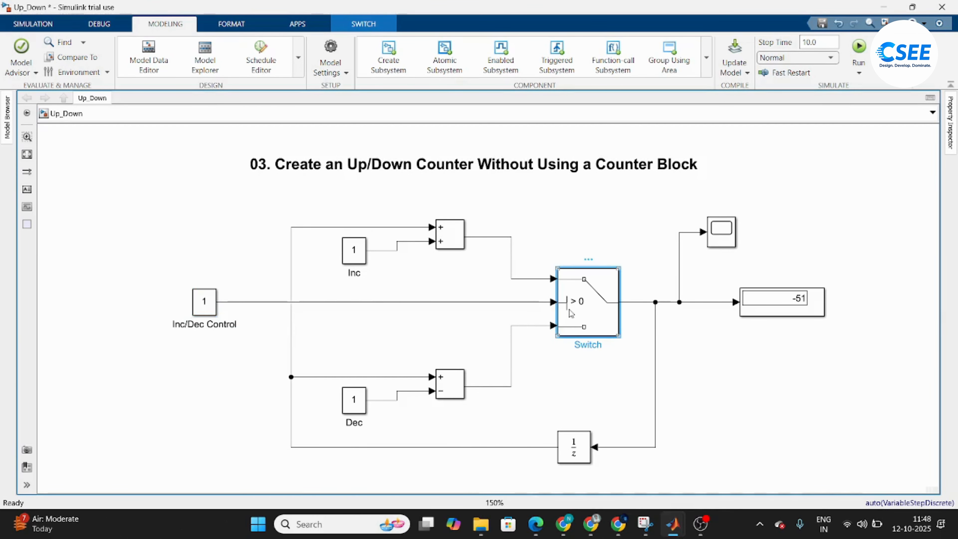
pyautogui.click(530, 279)
pyautogui.click(545, 232)
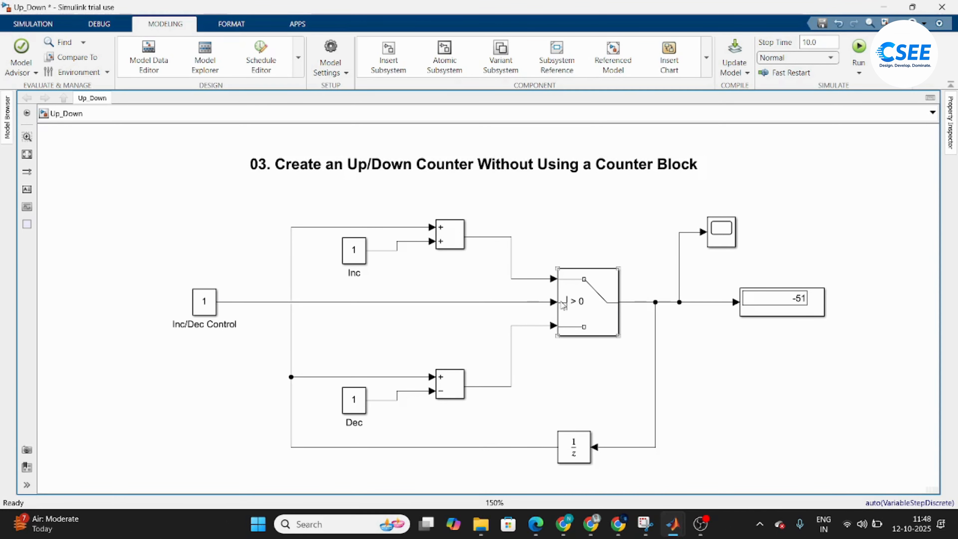
pyautogui.click(512, 264)
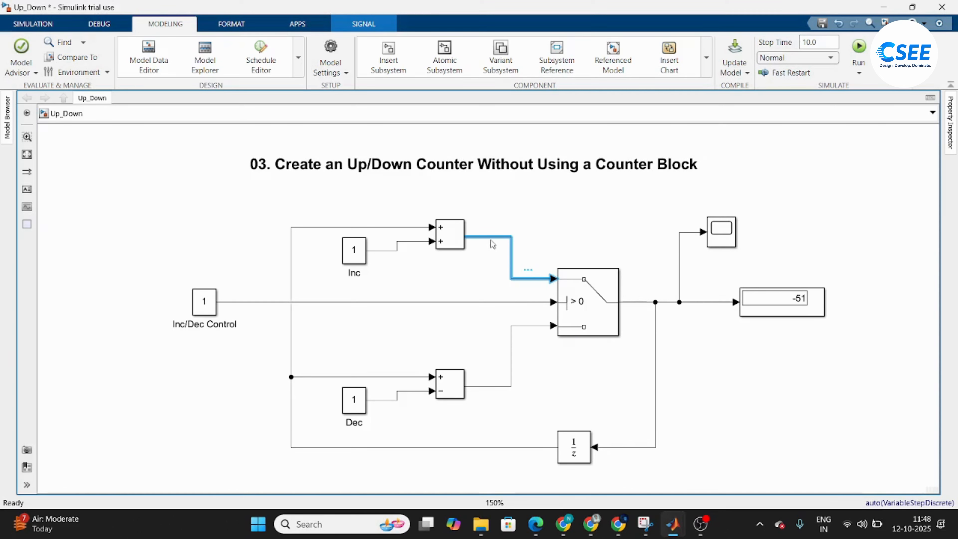
pyautogui.click(519, 221)
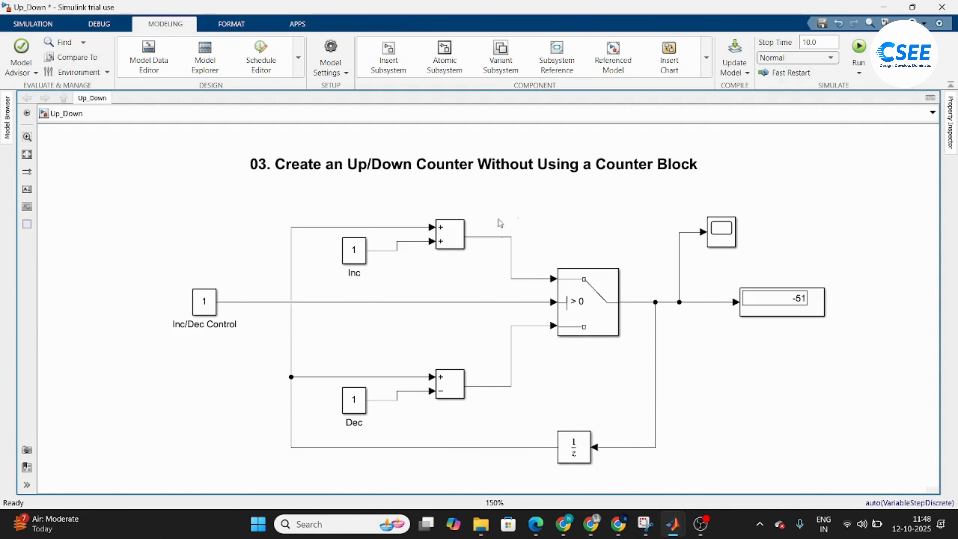
pyautogui.click(356, 254)
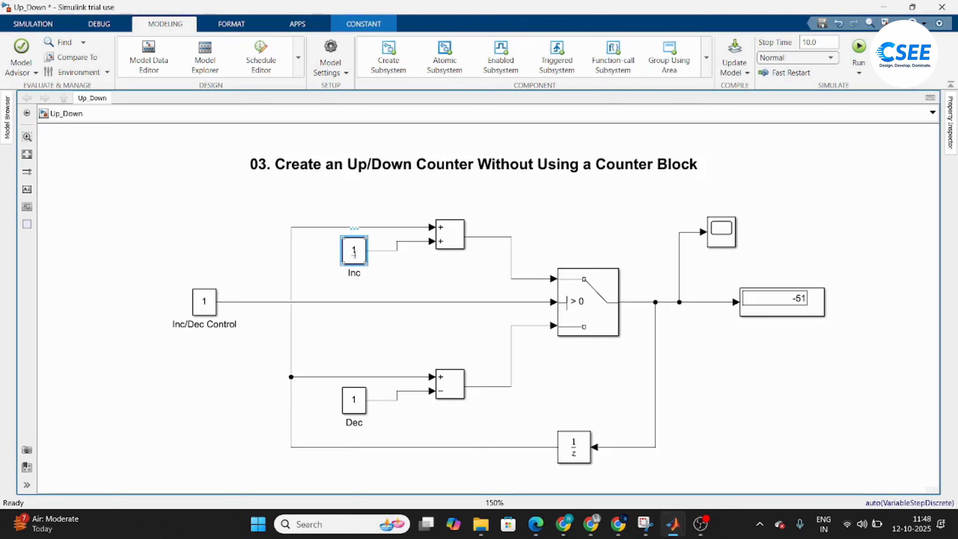
# - Check the Unit Delay block's initial condition in its block parameters and close them without changes
pyautogui.click(392, 281)
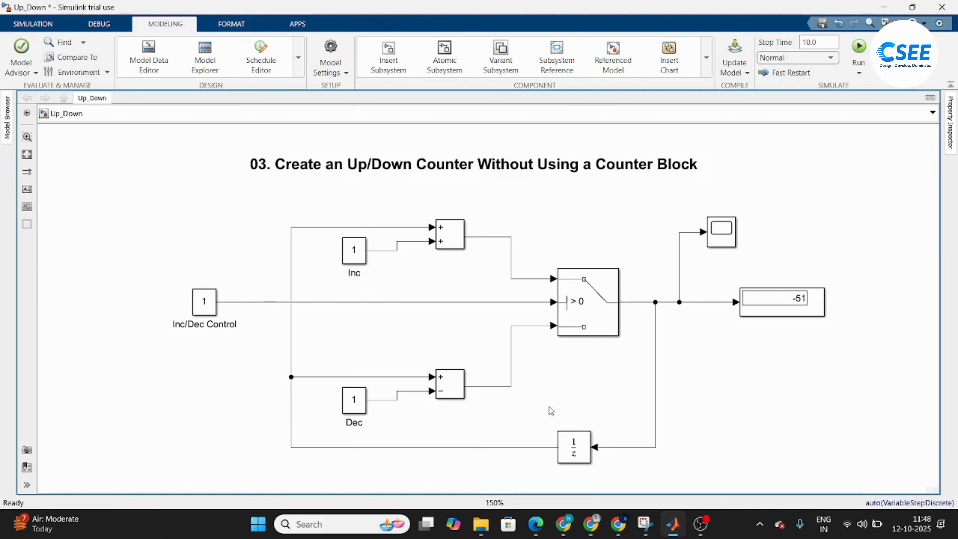
pyautogui.doubleClick(573, 447)
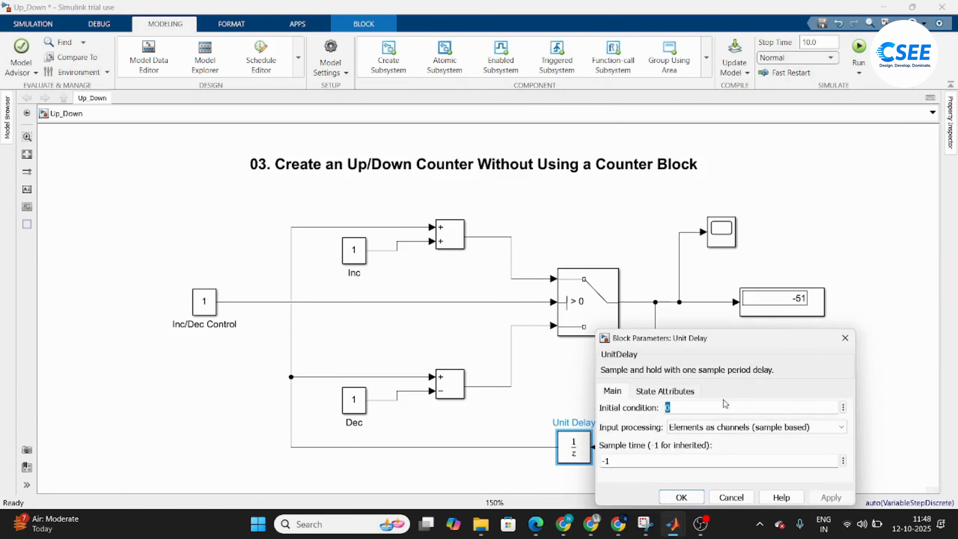
pyautogui.click(844, 337)
pyautogui.click(573, 399)
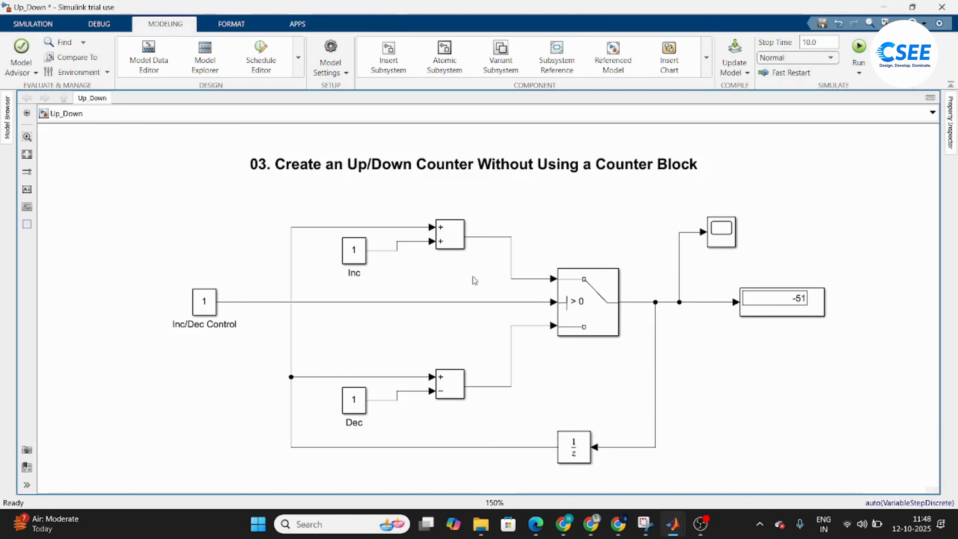
pyautogui.doubleClick(485, 226)
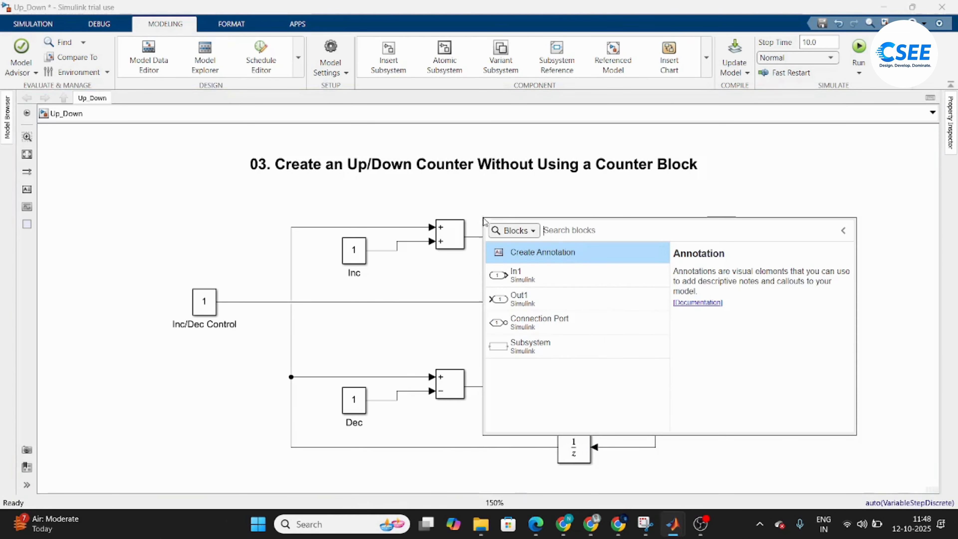
pyautogui.write('1')
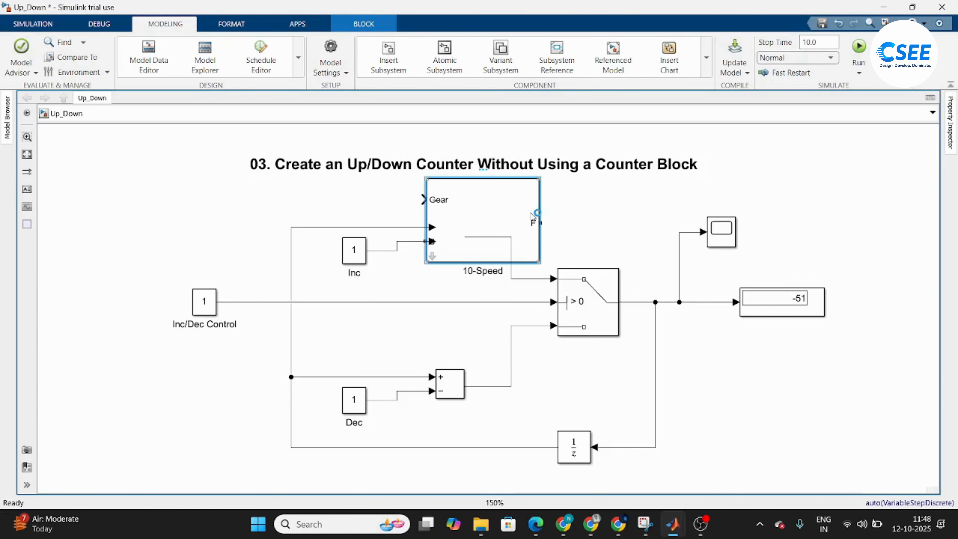
pyautogui.hotkey('ctrl', 'z')
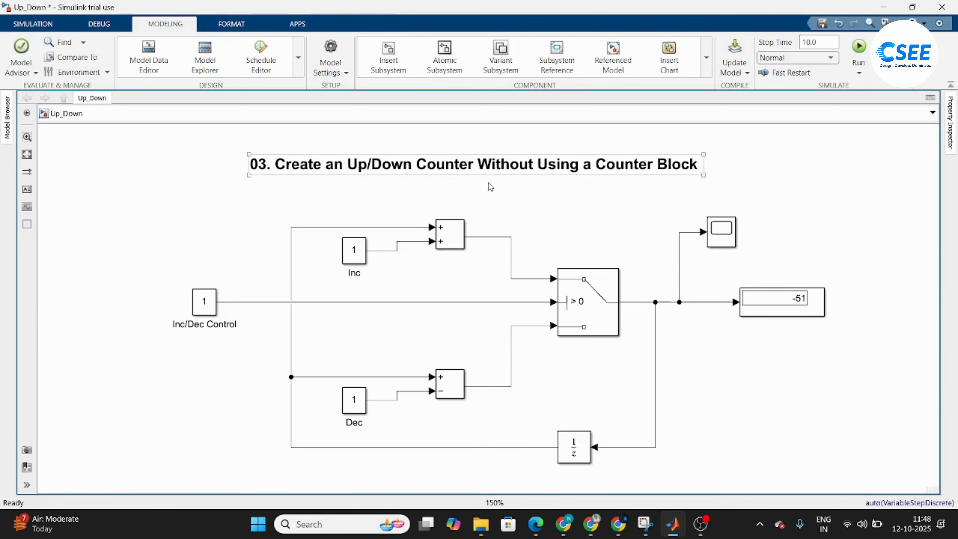
pyautogui.doubleClick(489, 226)
pyautogui.press('Escape')
# - Copy the number 03 from the title annotation and paste it as a separate annotation above the upper Add block
pyautogui.click(264, 164)
pyautogui.click(264, 165)
pyautogui.moveTo(266, 165); pyautogui.dragTo(245, 165)
pyautogui.hotkey('ctrl', 'c')
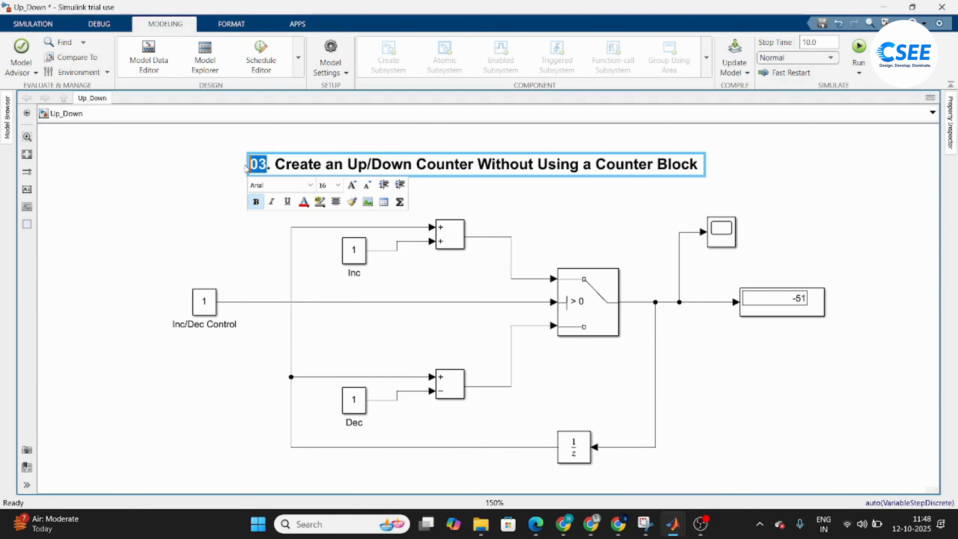
pyautogui.click(496, 209)
pyautogui.hotkey('ctrl', 'v')
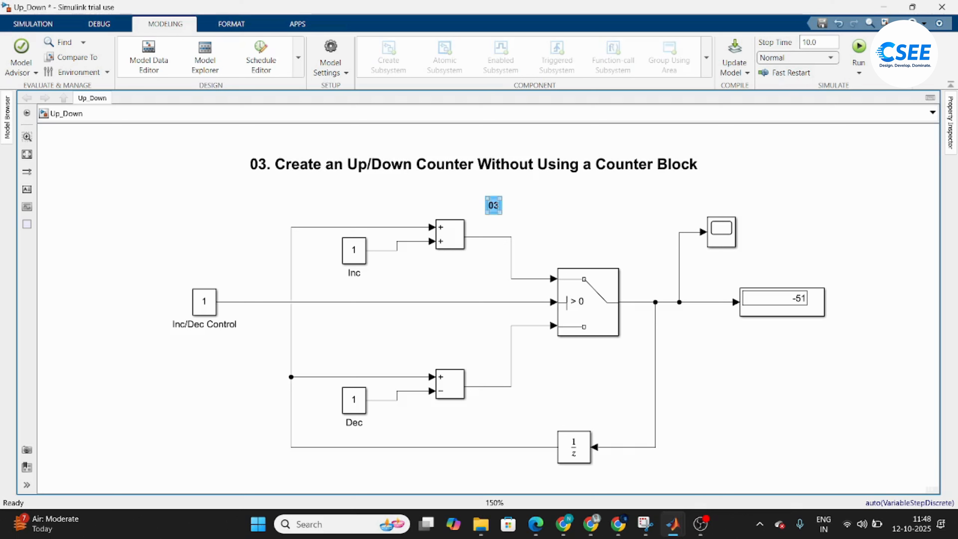
# - Change the pasted annotation's text to 1 and place it beside the upper Add block's output
pyautogui.doubleClick(494, 206)
pyautogui.write('1')
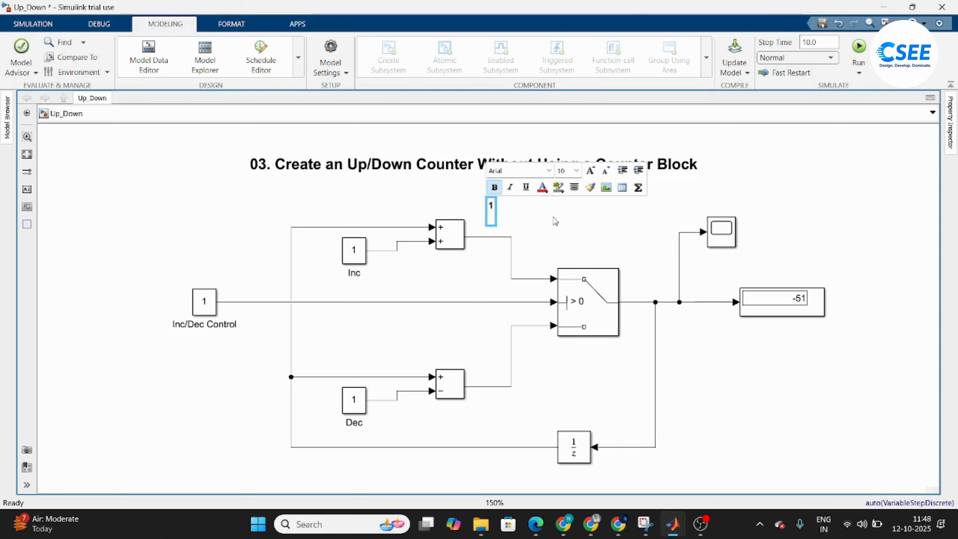
pyautogui.click(552, 222)
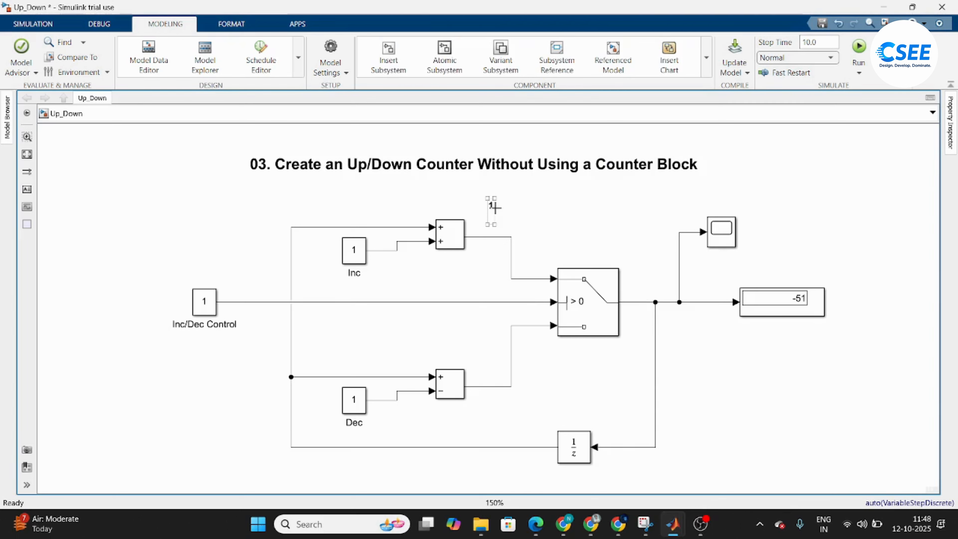
pyautogui.moveTo(491, 222); pyautogui.dragTo(477, 240)
pyautogui.click(527, 219)
# - Place copies of the 1 annotation on the Switch block's output signal and beside the Unit Delay block's input
pyautogui.click(580, 446)
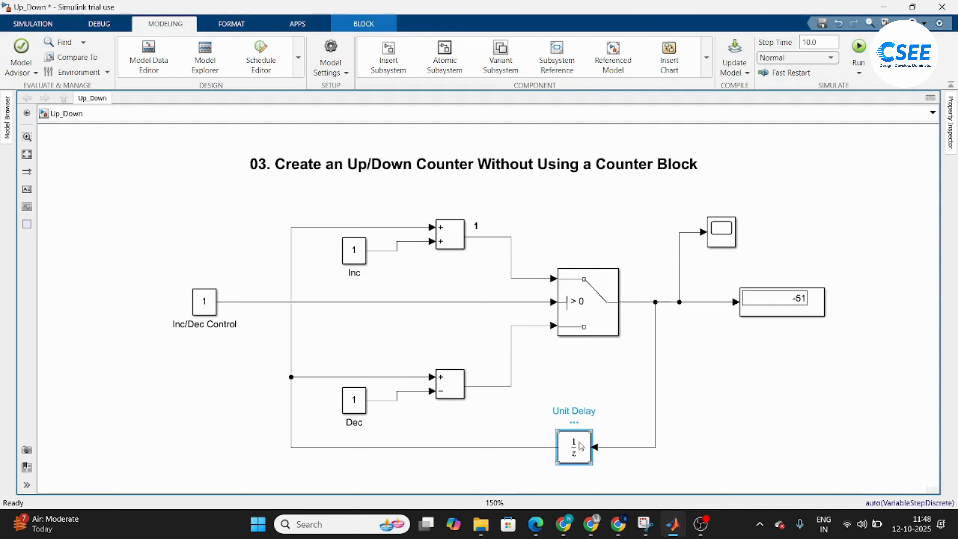
pyautogui.click(347, 252)
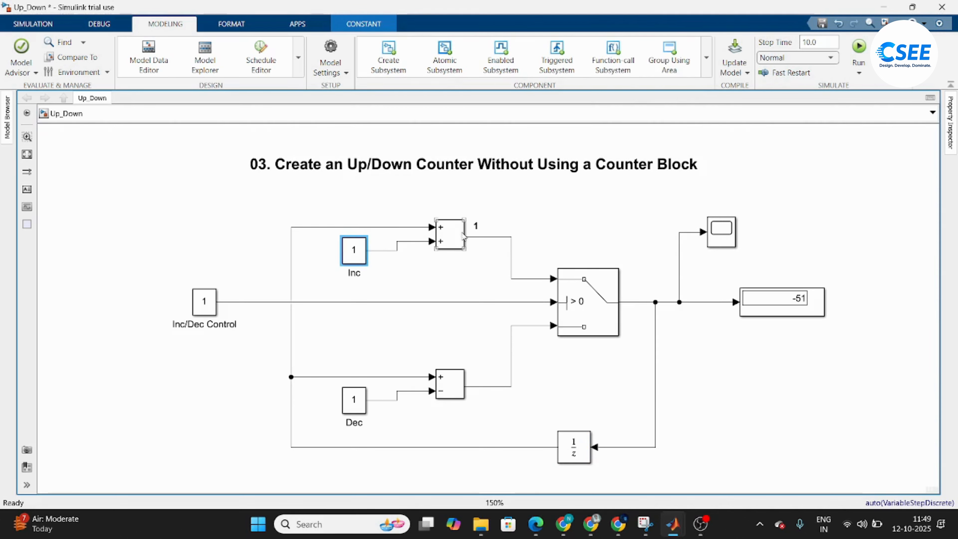
pyautogui.click(476, 225)
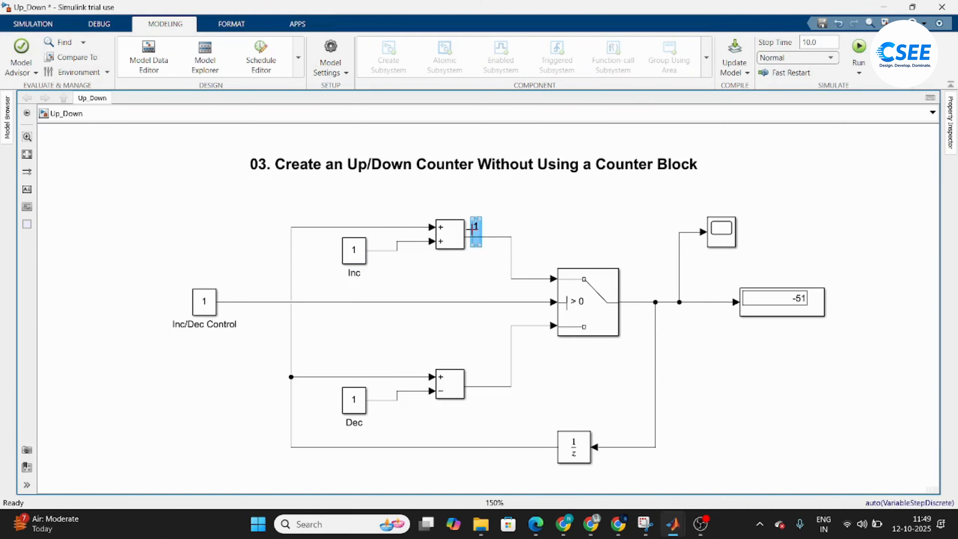
pyautogui.click(641, 301)
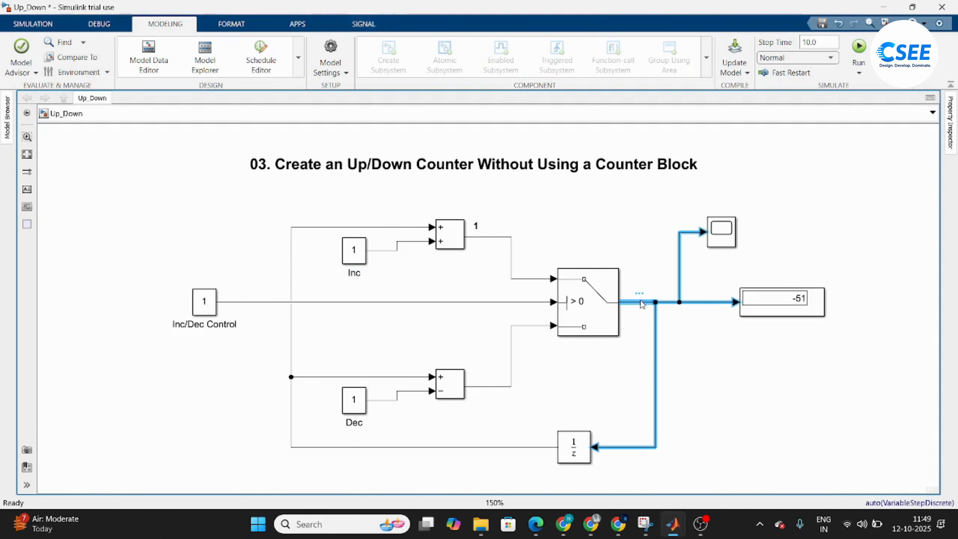
pyautogui.click(487, 223)
pyautogui.click(476, 225)
pyautogui.keyDown('ctrl'); pyautogui.moveTo(476, 225); pyautogui.dragTo(607, 427); pyautogui.keyUp('ctrl')
pyautogui.doubleClick(608, 426)
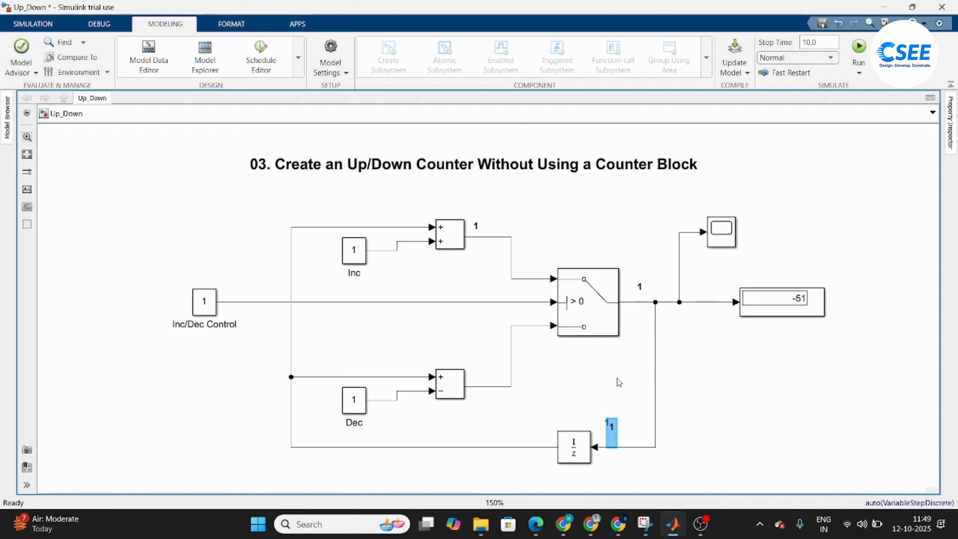
# - Try to duplicate the 1 annotation beside the Unit Delay block's input
pyautogui.click(617, 381)
pyautogui.doubleClick(612, 429)
pyautogui.moveTo(610, 431); pyautogui.dragTo(606, 427)
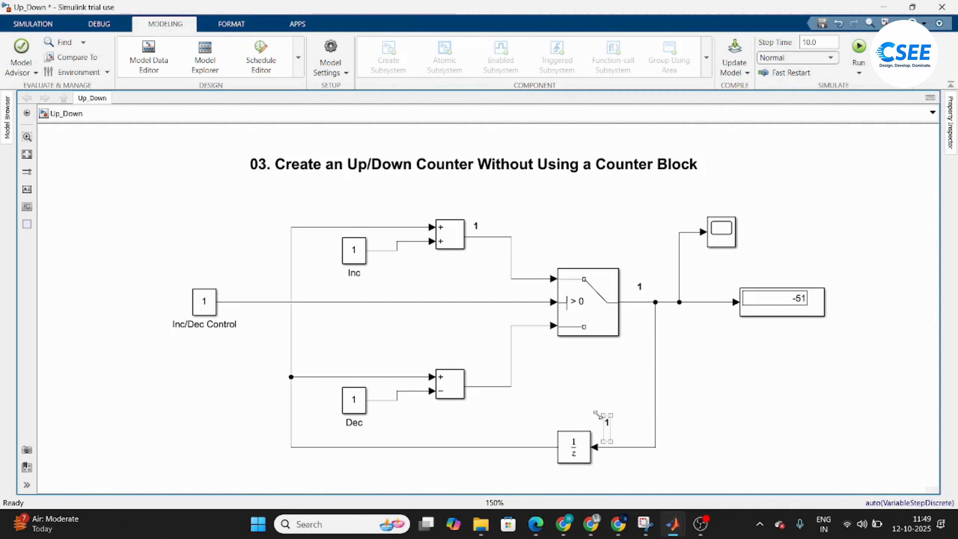
pyautogui.click(596, 412)
pyautogui.click(605, 426)
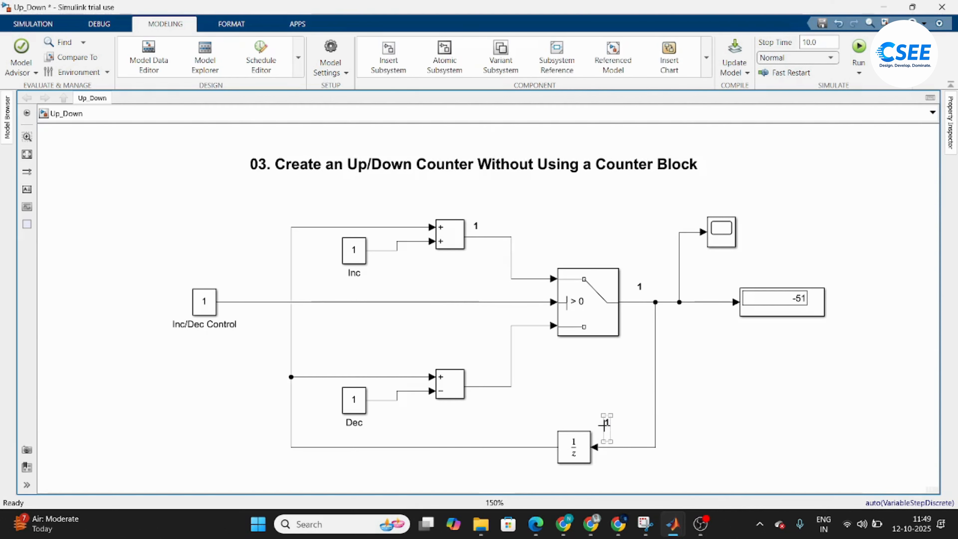
pyautogui.doubleClick(607, 428)
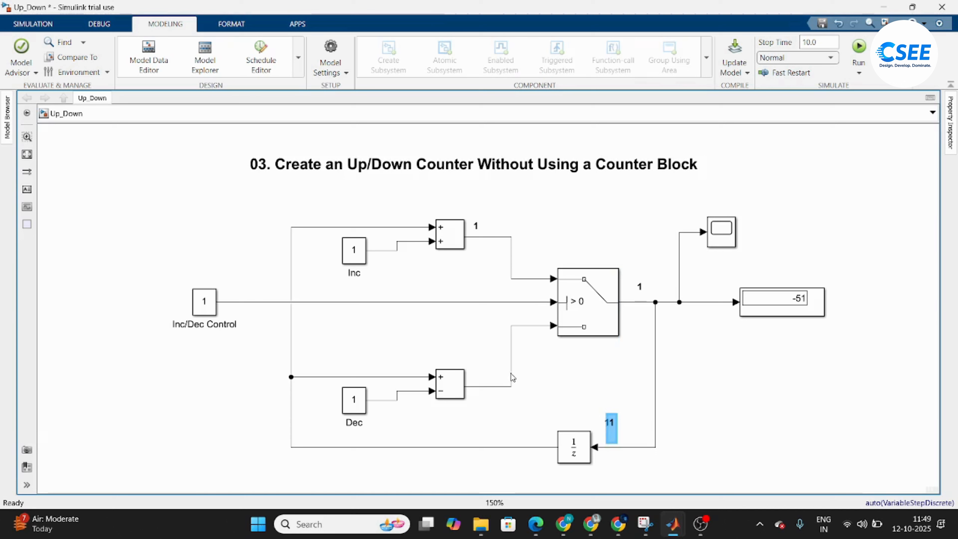
# - Trace the upper Add block's inputs and move the Unit Delay block's 1 annotation to the feedback signal above Inc
pyautogui.click(354, 255)
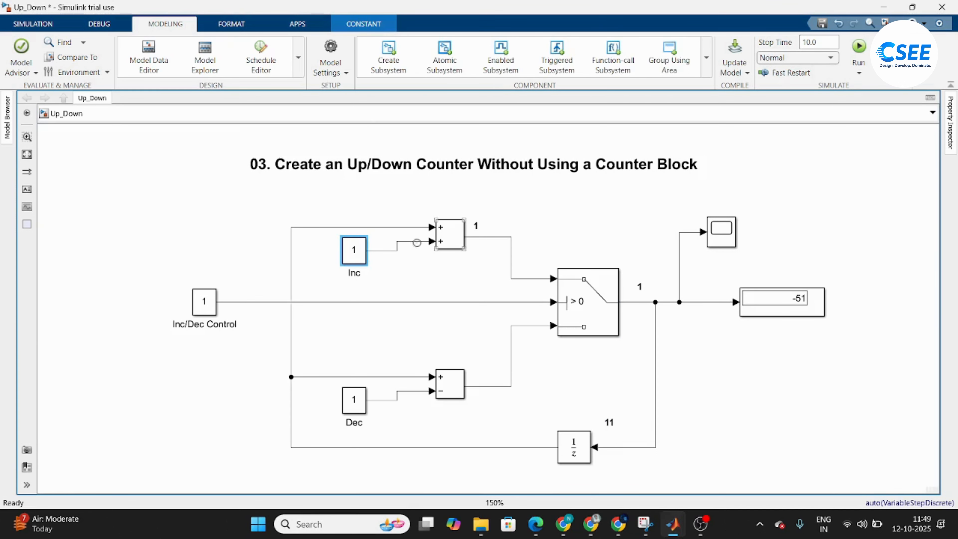
pyautogui.click(450, 241)
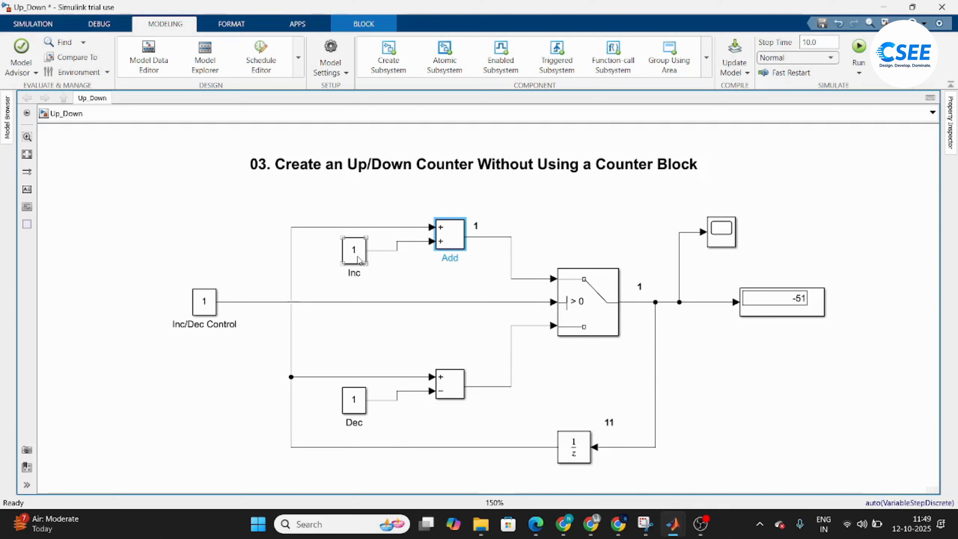
pyautogui.click(521, 447)
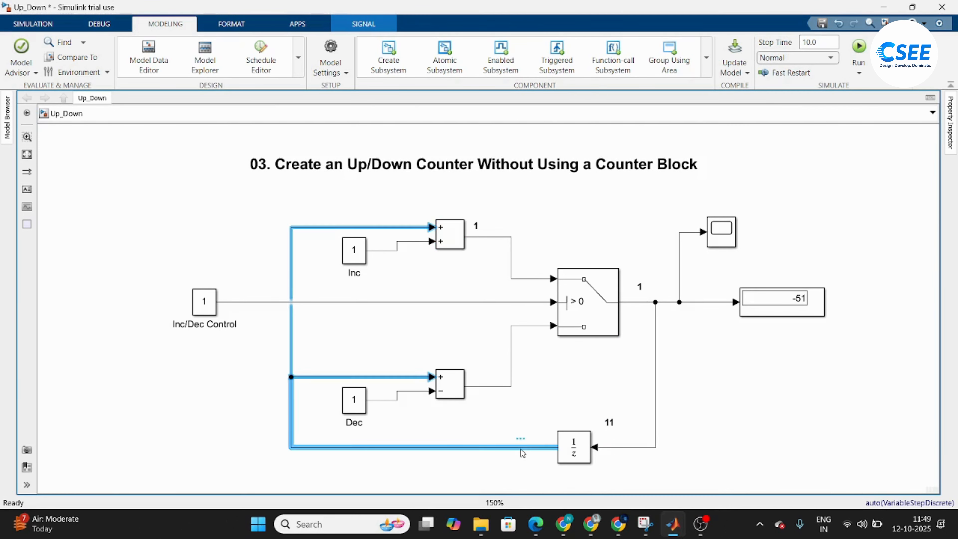
pyautogui.click(605, 434)
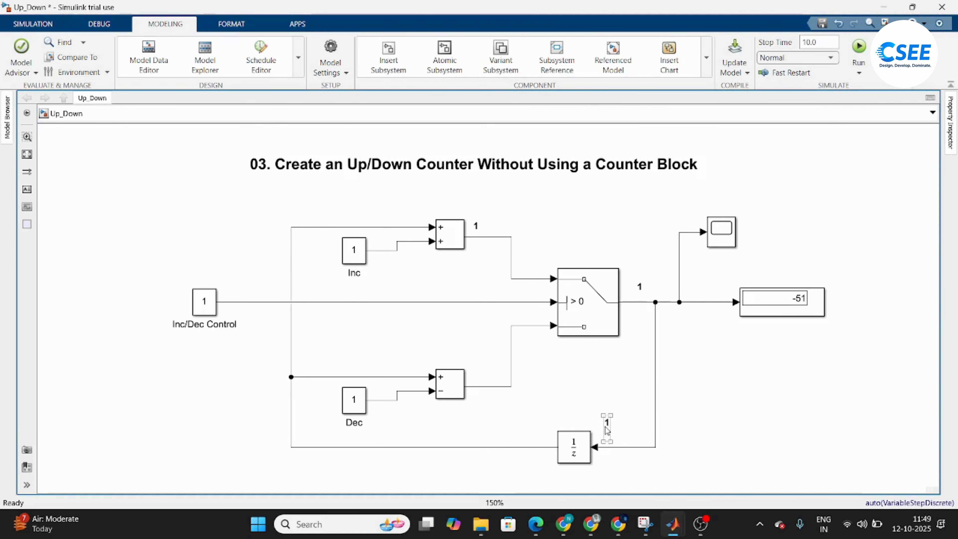
pyautogui.moveTo(606, 430); pyautogui.dragTo(371, 222)
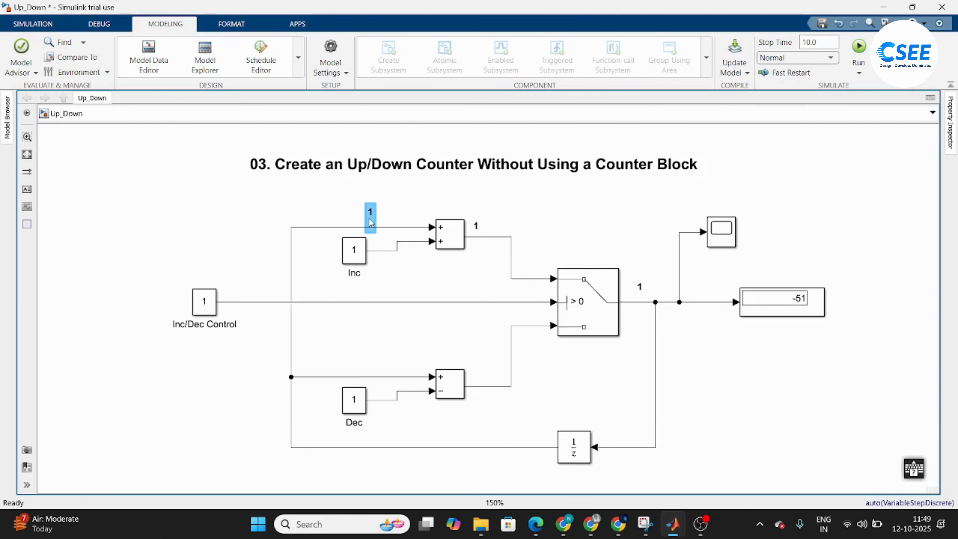
# - Change the annotation beside the upper Add block's output to 2
pyautogui.click(491, 228)
pyautogui.click(476, 230)
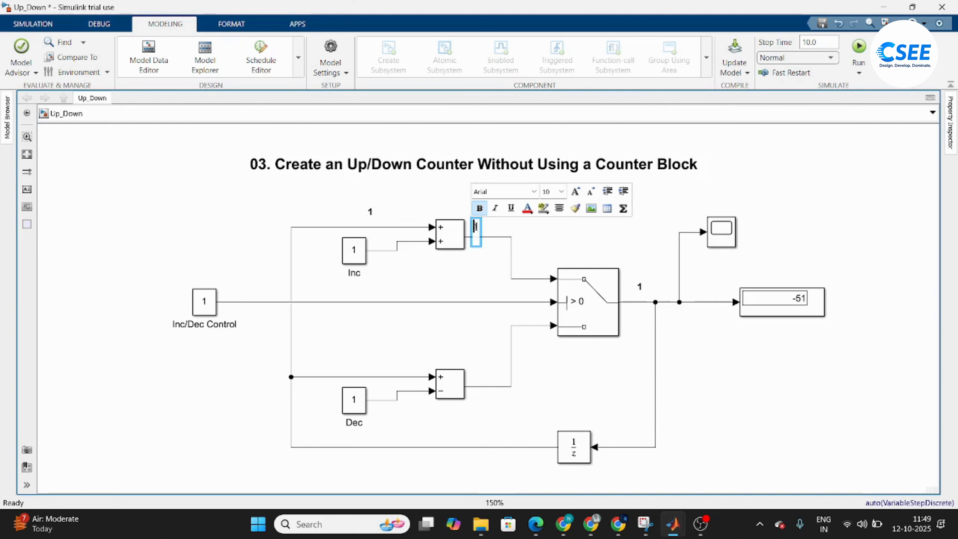
pyautogui.write('2')
pyautogui.click(547, 231)
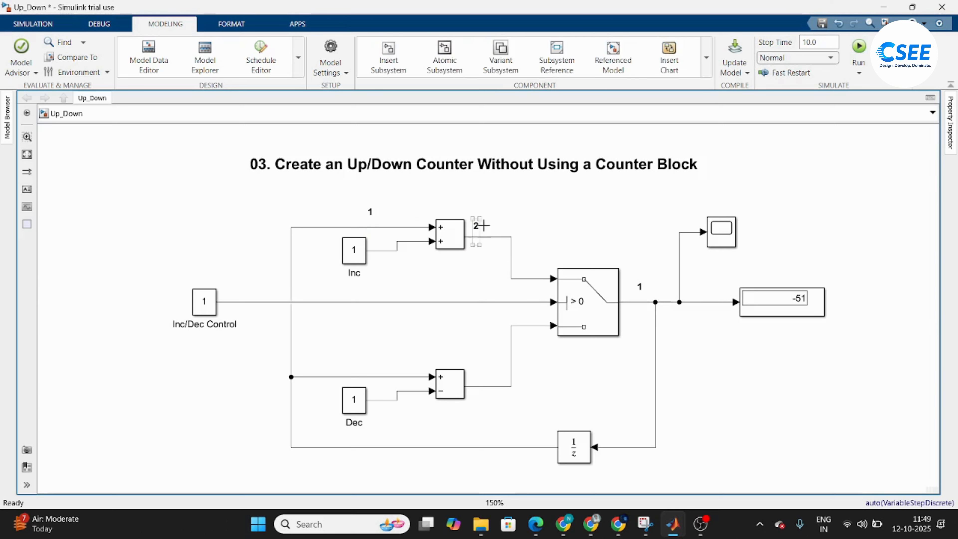
# - Copy the 2 annotation to the Switch block's output signal and delete the 1 annotation there
pyautogui.moveTo(478, 232)
pyautogui.mouseDown()
pyautogui.moveTo(543, 236)
pyautogui.moveTo(629, 296)
pyautogui.mouseUp()
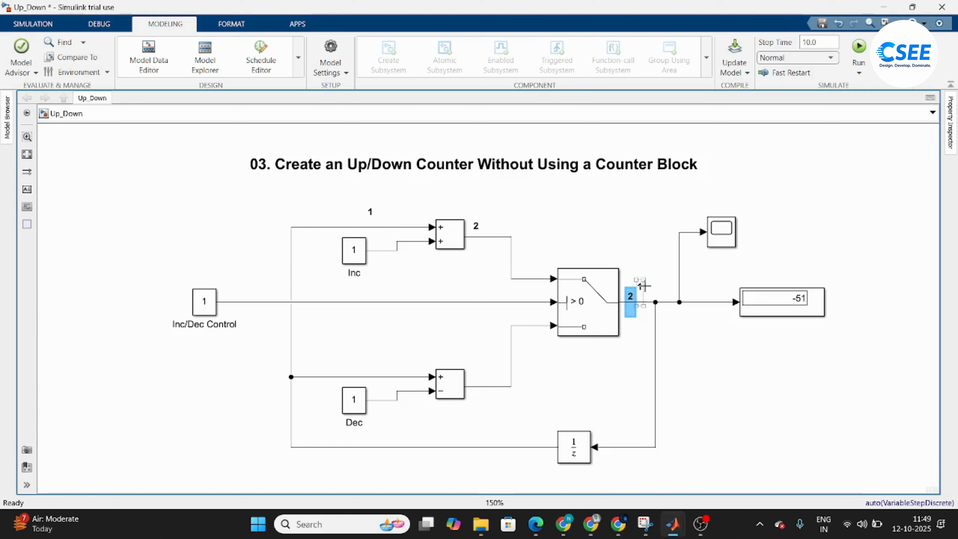
pyautogui.click(638, 287)
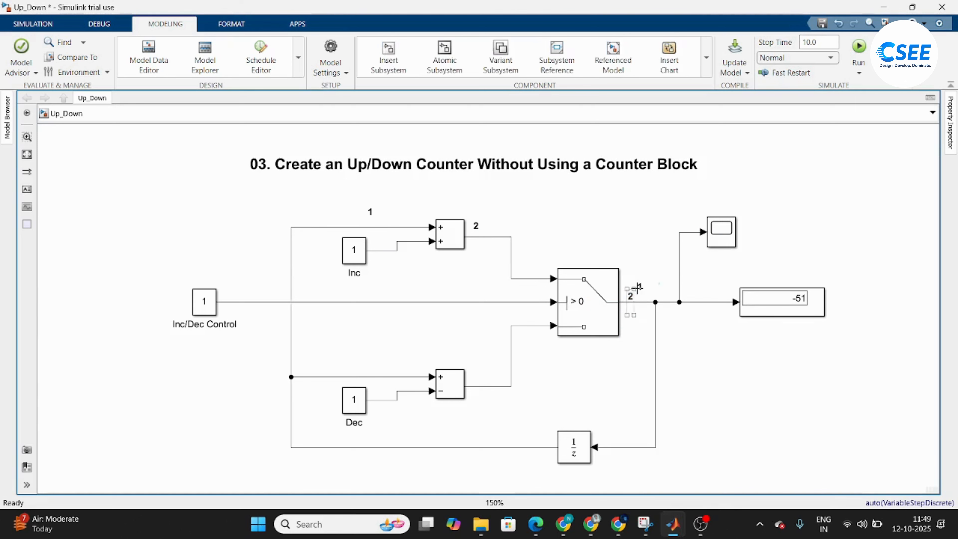
pyautogui.click(641, 293)
pyautogui.press('Delete')
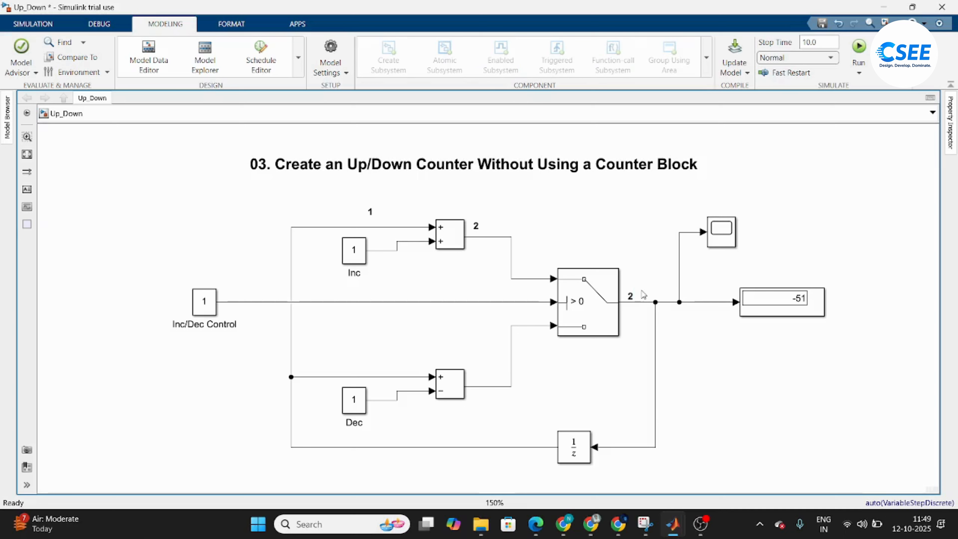
# - Copy the 2 annotation above the Unit Delay block and onto the feedback signal above Inc, replacing the 1 there
pyautogui.moveTo(633, 301); pyautogui.dragTo(583, 424)
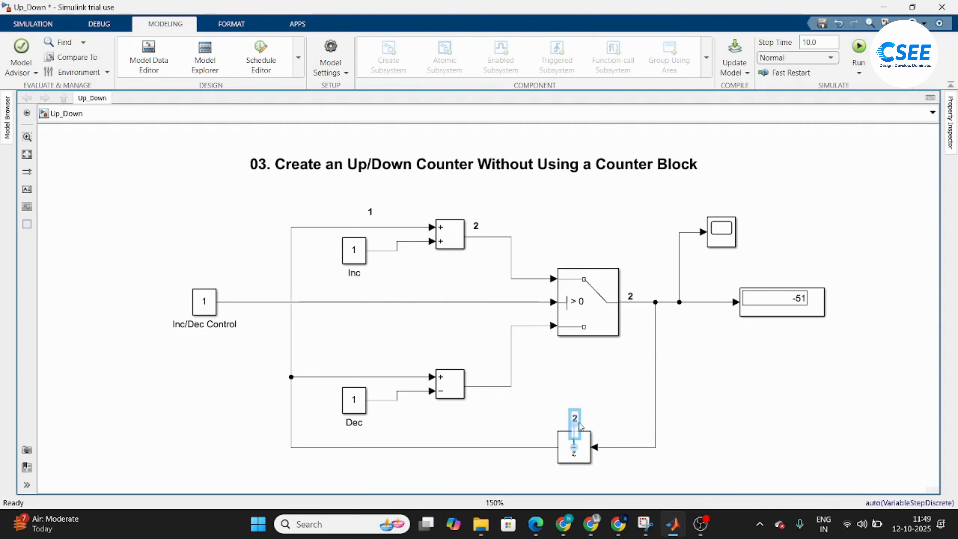
pyautogui.click(609, 419)
pyautogui.click(574, 422)
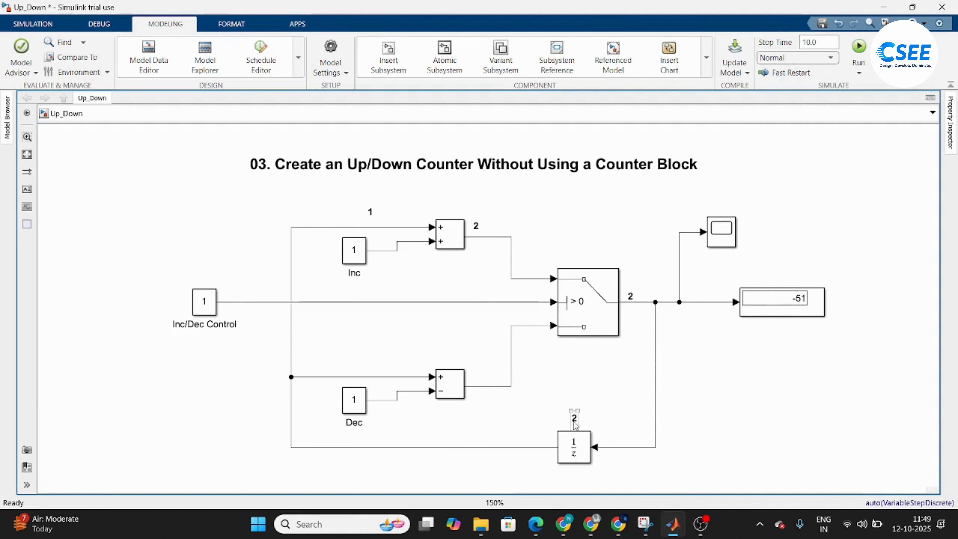
pyautogui.moveTo(576, 425); pyautogui.dragTo(391, 213)
pyautogui.click(369, 214)
pyautogui.press('Delete')
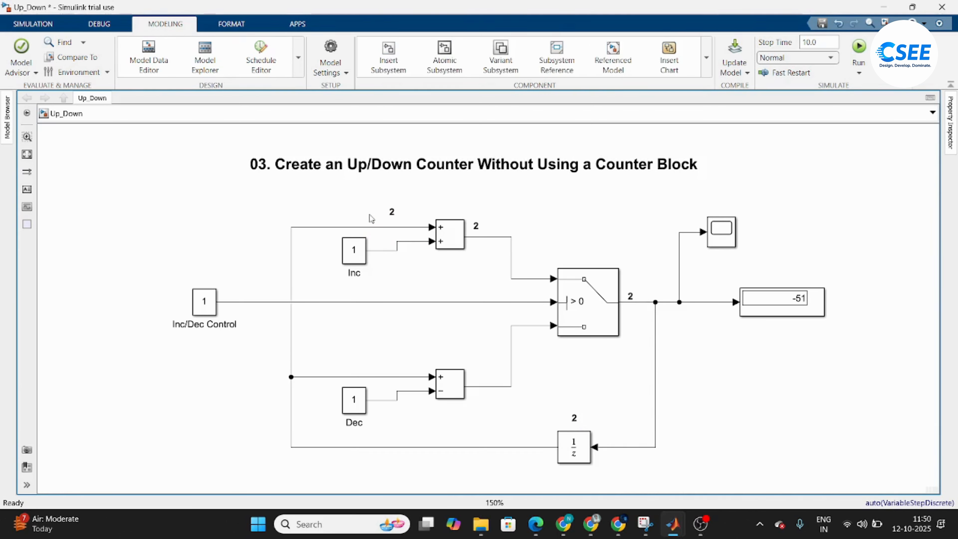
# - Change the annotation beside the upper Add block's output to 3
pyautogui.click(361, 256)
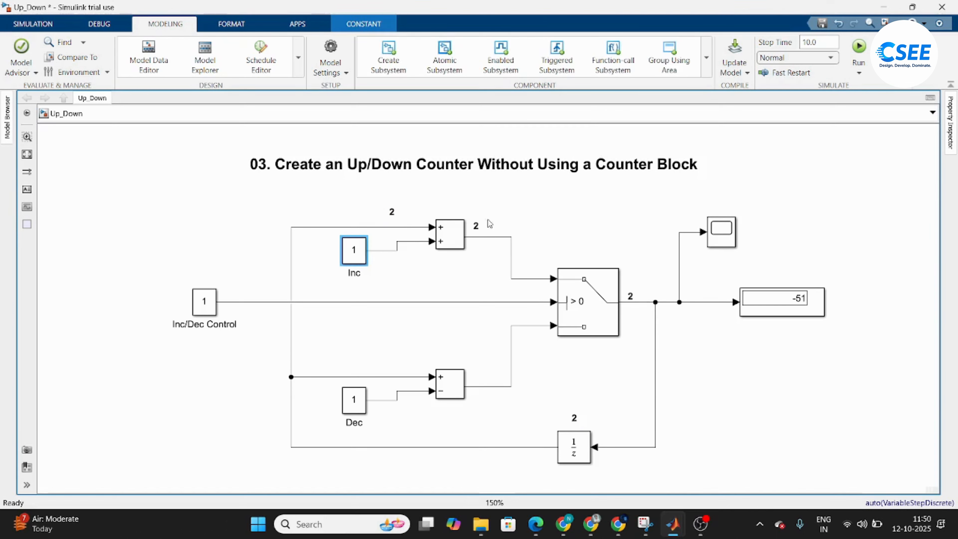
pyautogui.click(475, 226)
pyautogui.click(476, 227)
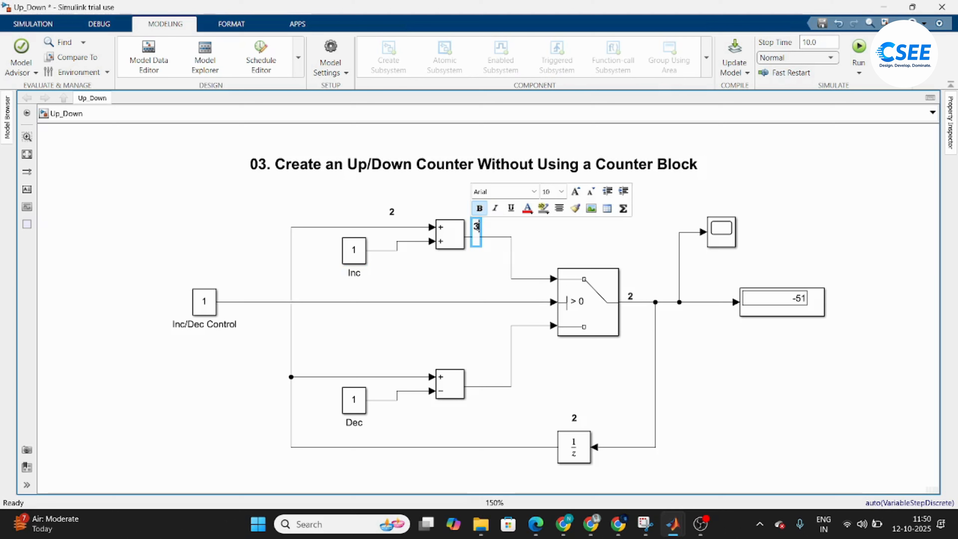
pyautogui.click(551, 224)
# - Replace the Switch output's 2 annotation with a copy of the 3, and copy the 3 above the Unit Delay block
pyautogui.moveTo(476, 228); pyautogui.dragTo(645, 298)
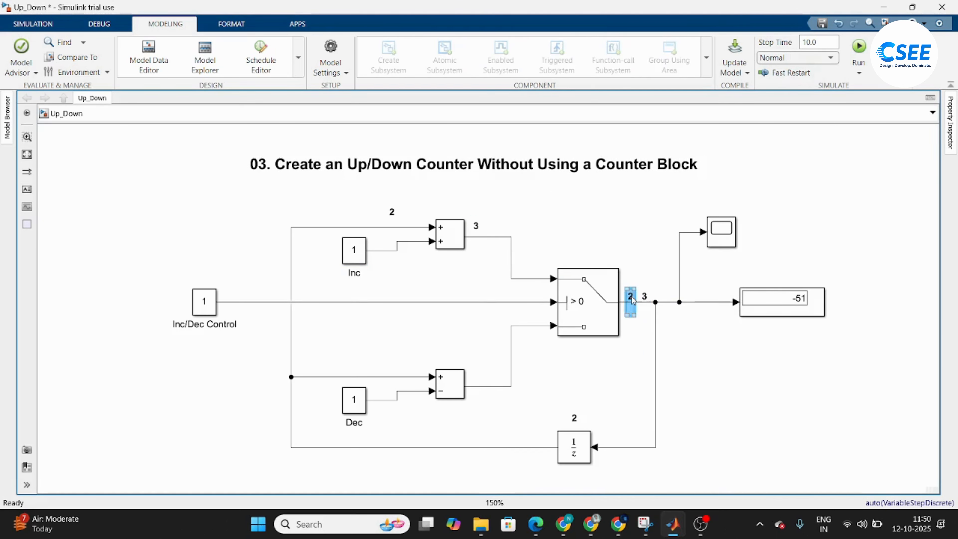
pyautogui.press('Delete')
pyautogui.click(643, 296)
pyautogui.moveTo(644, 295); pyautogui.dragTo(588, 416)
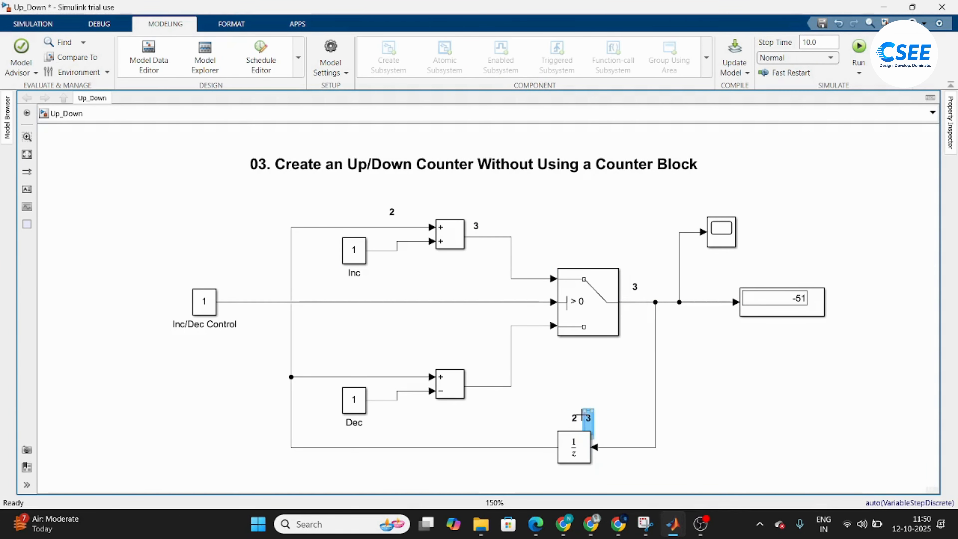
# - Delete the 2 annotation above the Unit Delay block and move the neighbouring 3 annotation into its place
pyautogui.click(574, 422)
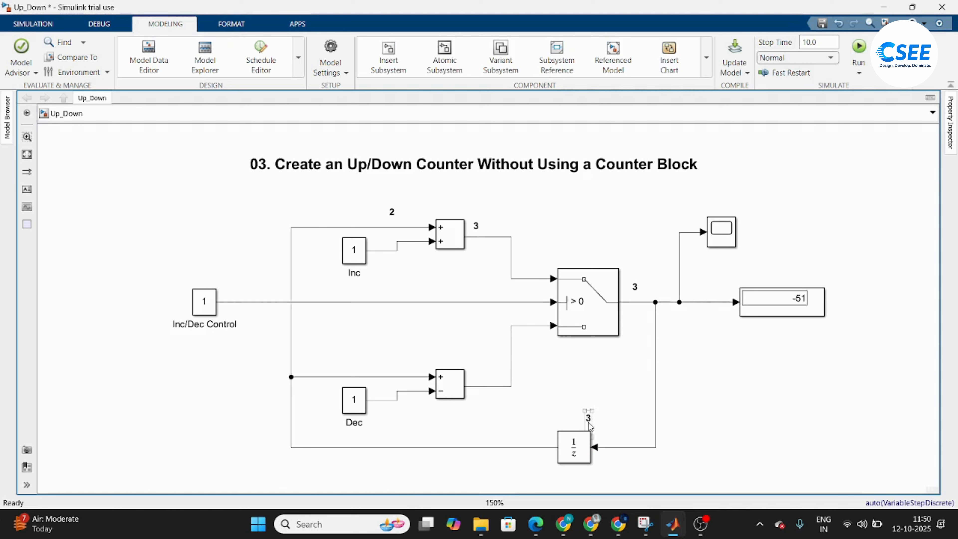
pyautogui.moveTo(588, 421); pyautogui.dragTo(575, 421)
pyautogui.click(610, 395)
pyautogui.click(767, 303)
pyautogui.click(238, 298)
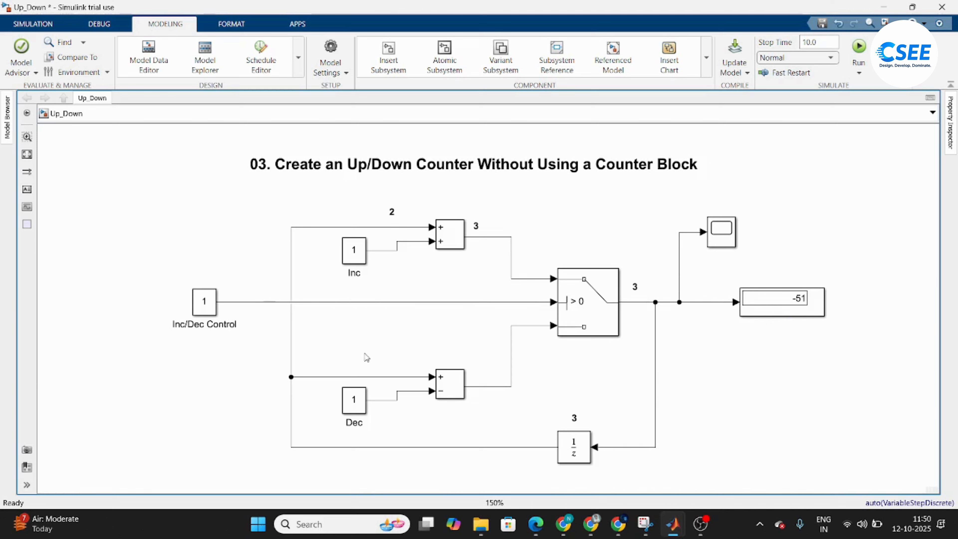
# - Set the Inc/Dec Control constant to 0 and trace the decrement signal into the Switch block
pyautogui.doubleClick(199, 305)
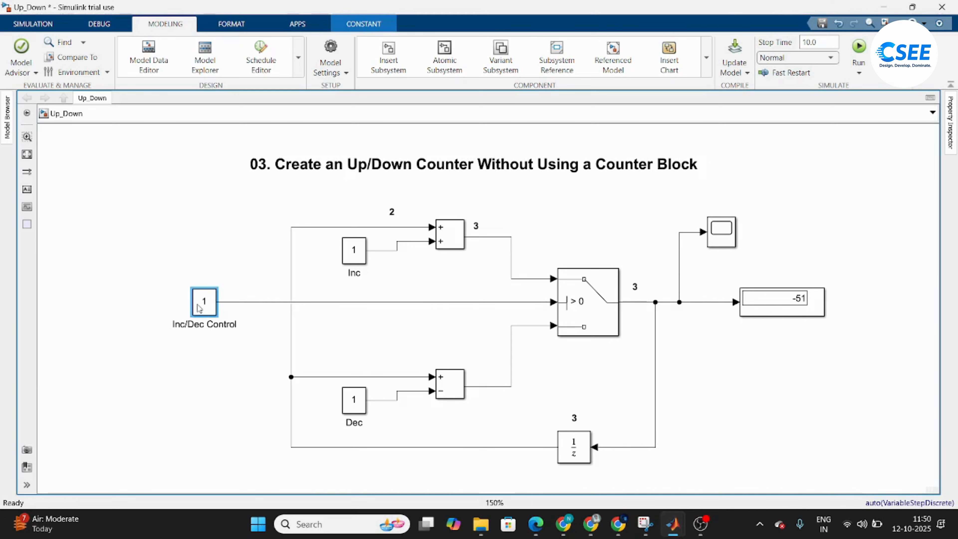
pyautogui.write('0')
pyautogui.press('Return')
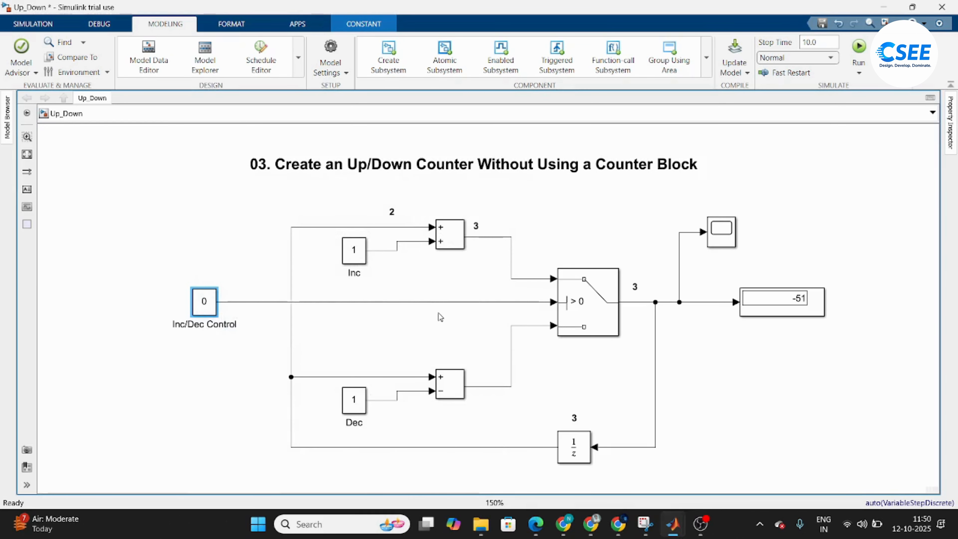
pyautogui.click(536, 325)
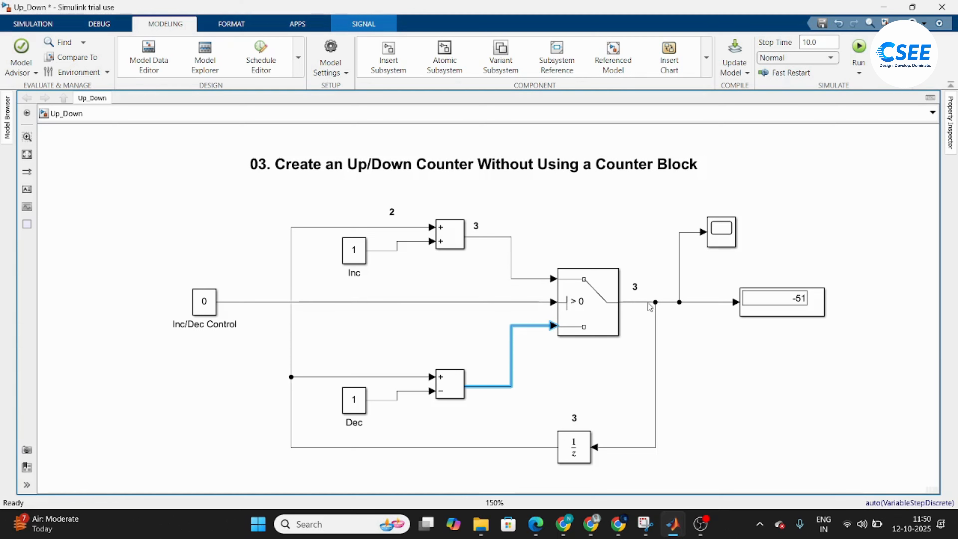
pyautogui.moveTo(344, 342); pyautogui.dragTo(414, 345)
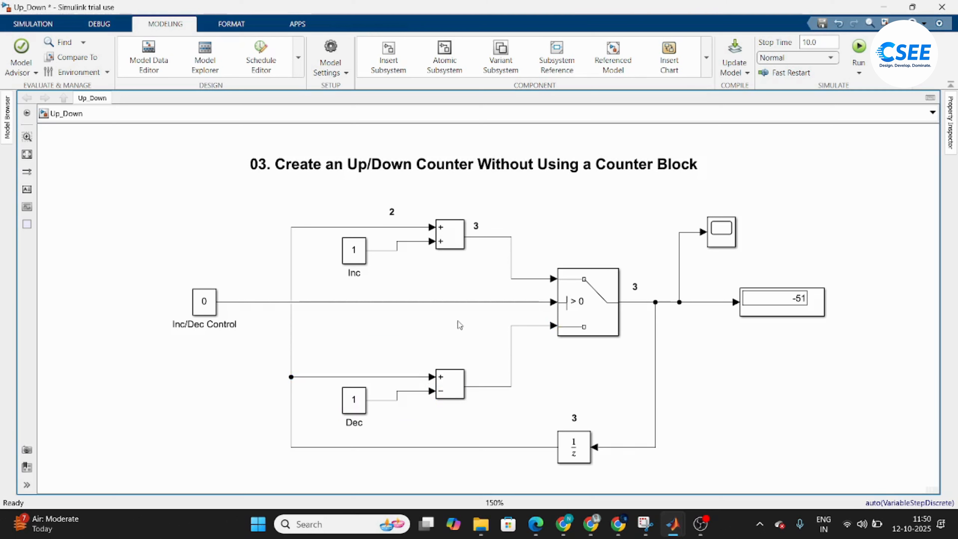
# - Delete the value annotations at the Switch output, around the increment adder, and above the Unit Delay block
pyautogui.click(635, 287)
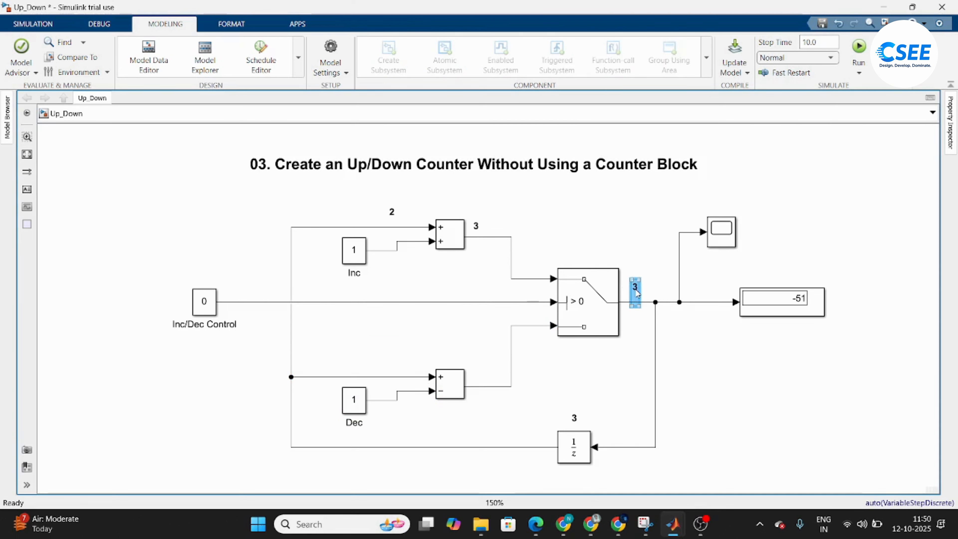
pyautogui.click(476, 231)
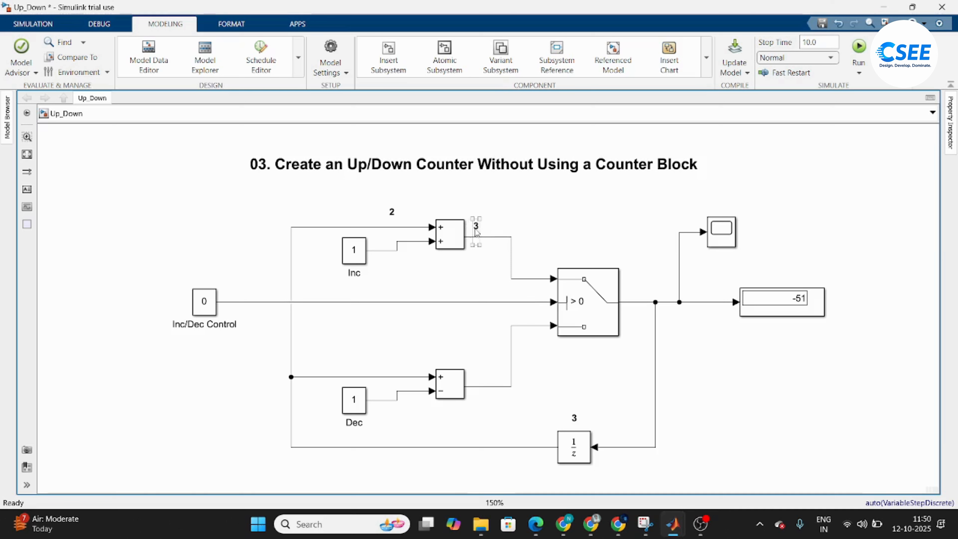
pyautogui.click(391, 213)
pyautogui.press('Delete')
pyautogui.click(573, 426)
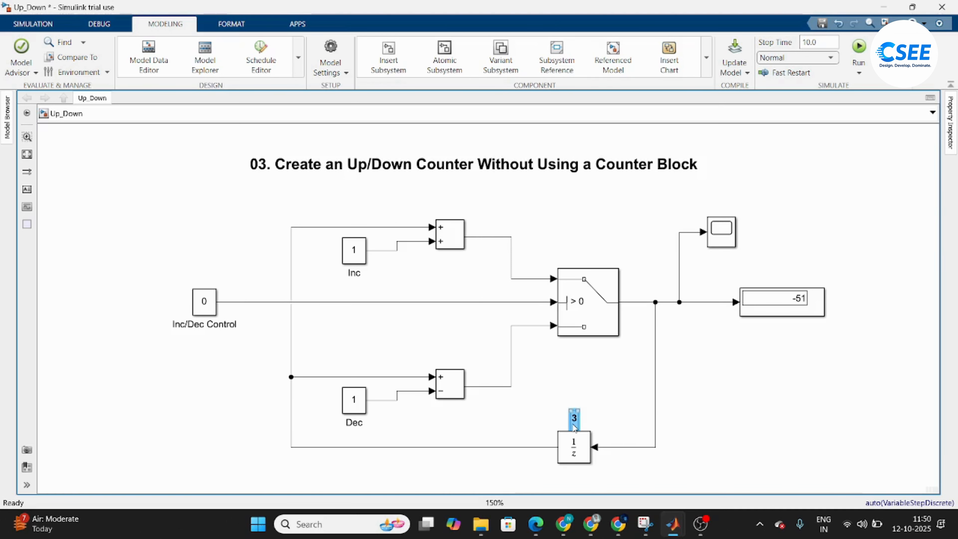
pyautogui.press('Delete')
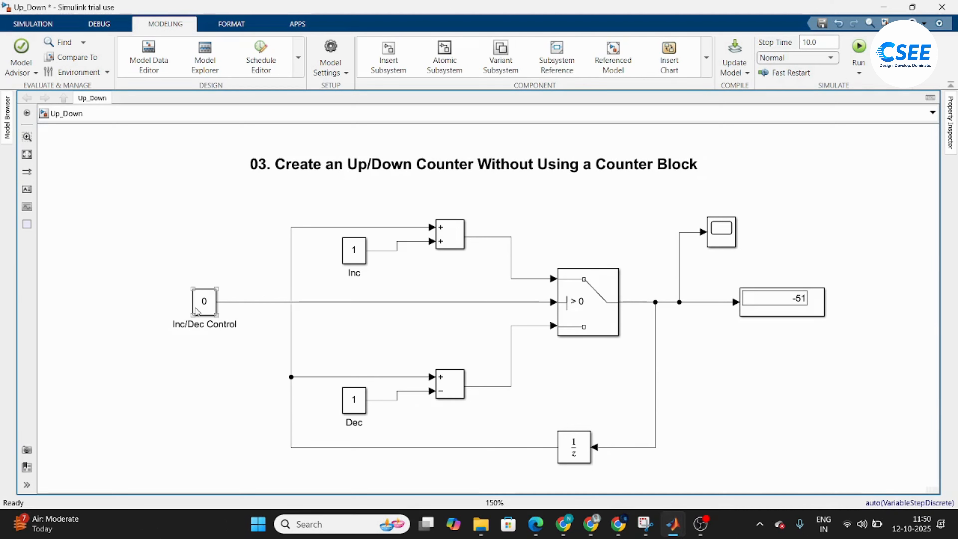
pyautogui.doubleClick(381, 362)
pyautogui.press('Escape')
pyautogui.click(582, 445)
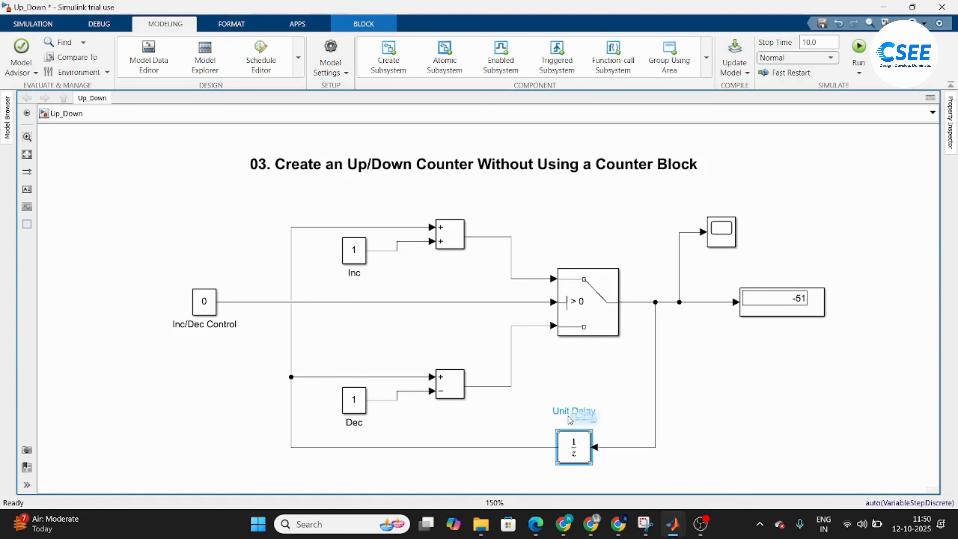
pyautogui.click(539, 419)
pyautogui.click(579, 446)
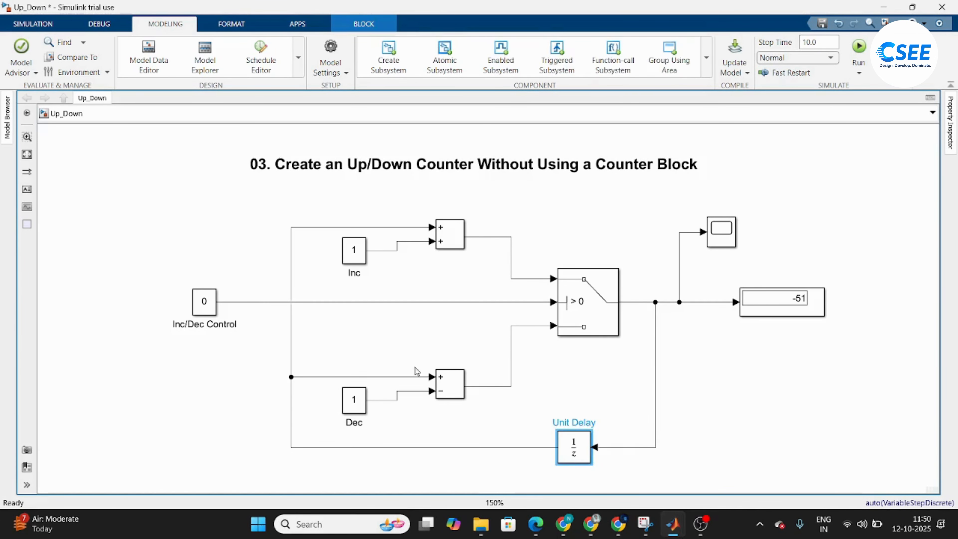
# - Add a 0 annotation above the plus input of the decrement path's subtract block
pyautogui.click(405, 368)
pyautogui.write('01')
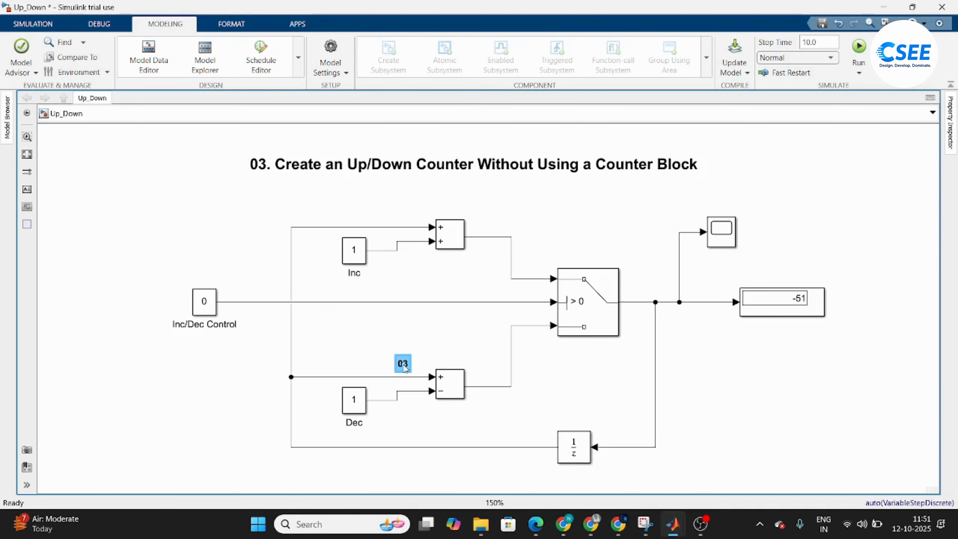
pyautogui.doubleClick(403, 364)
pyautogui.press('BackSpace')
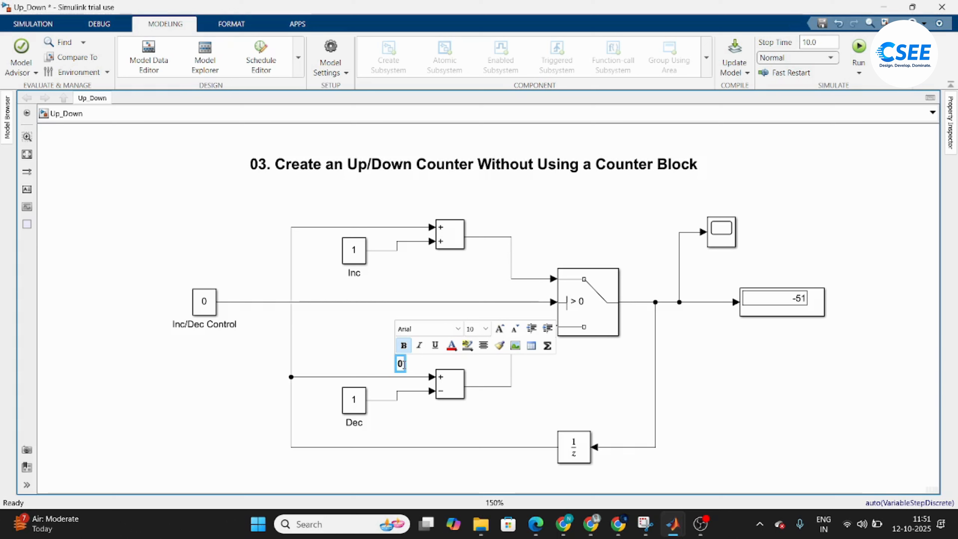
pyautogui.click(512, 407)
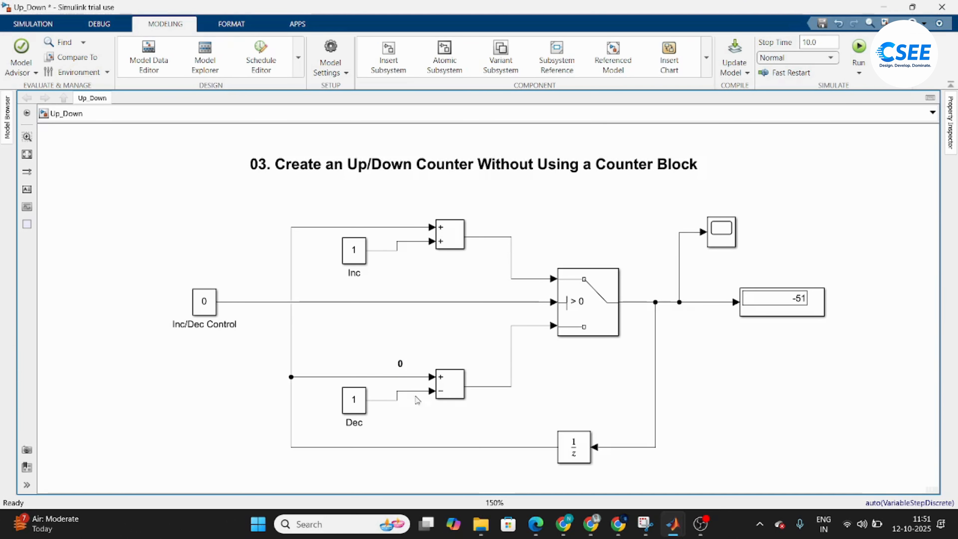
pyautogui.doubleClick(487, 376)
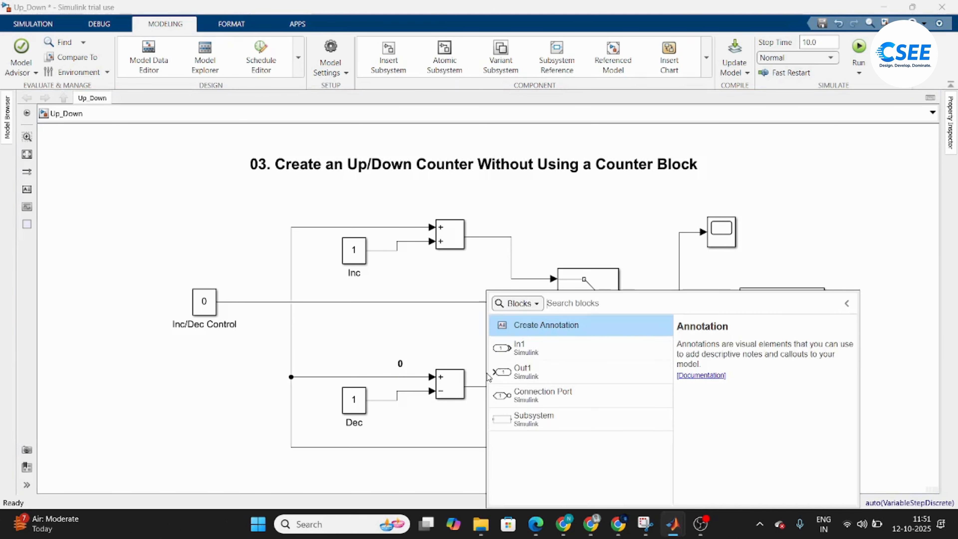
pyautogui.doubleClick(477, 374)
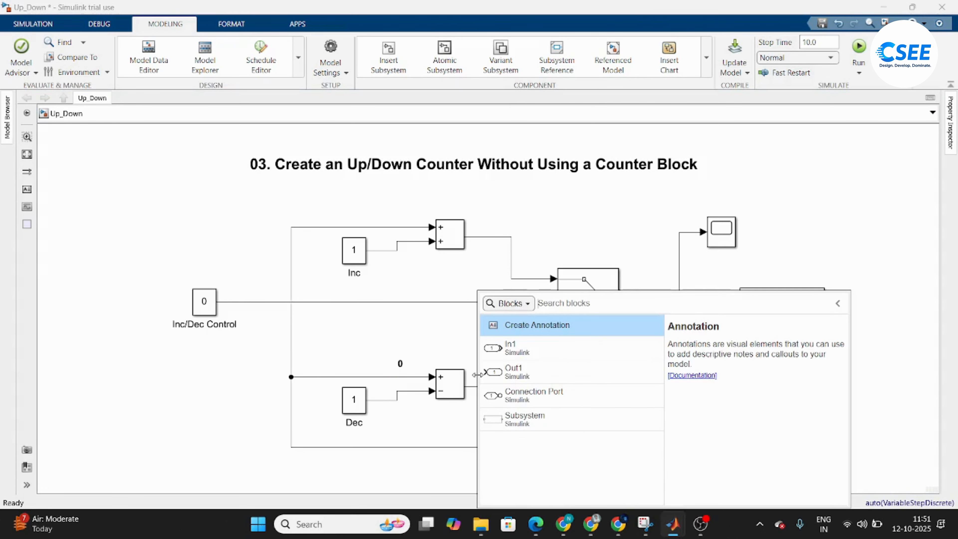
pyautogui.click(458, 333)
pyautogui.click(400, 368)
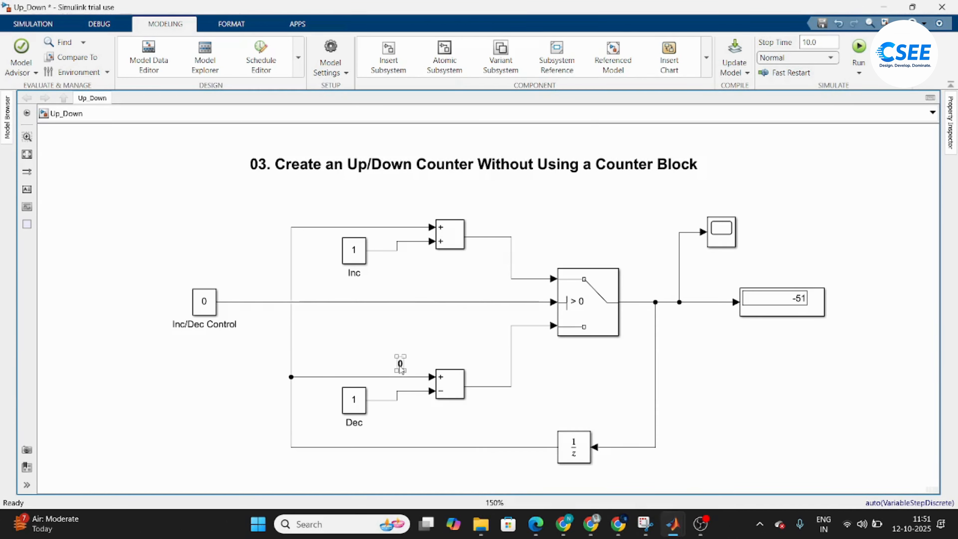
pyautogui.click(371, 406)
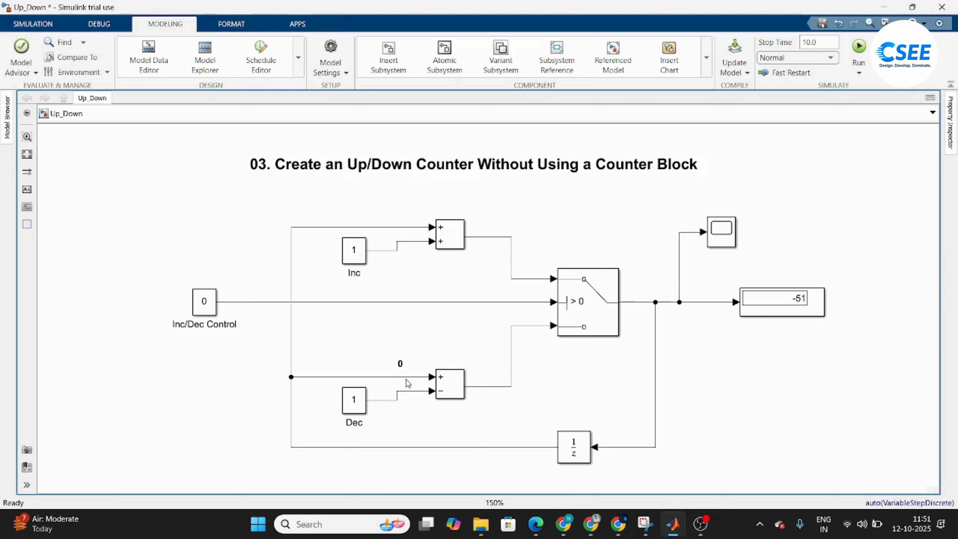
# - Copy the 0 annotation to the subtract block's output and change the copy to -1
pyautogui.moveTo(400, 366)
pyautogui.mouseDown()
pyautogui.moveTo(483, 367)
pyautogui.moveTo(475, 374)
pyautogui.mouseUp()
pyautogui.doubleClick(475, 374)
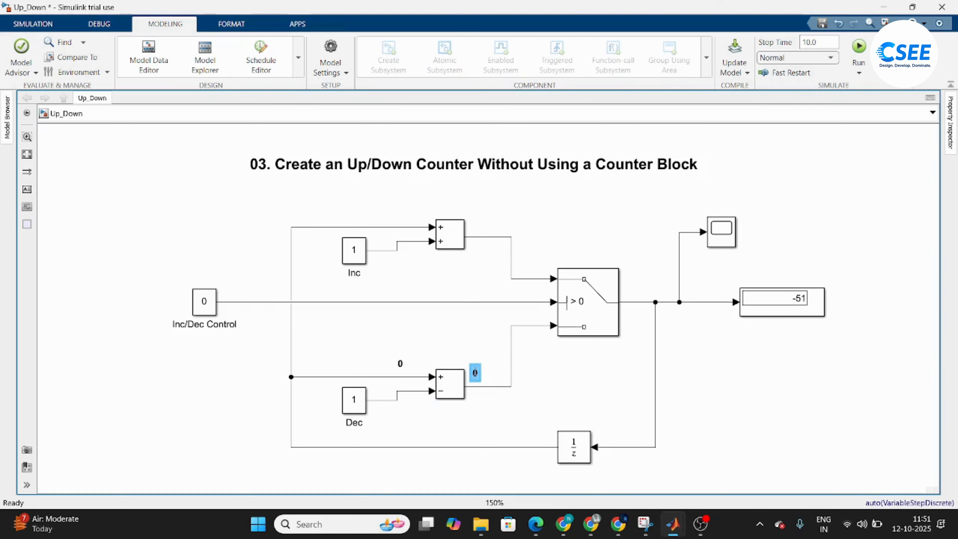
pyautogui.write('-1')
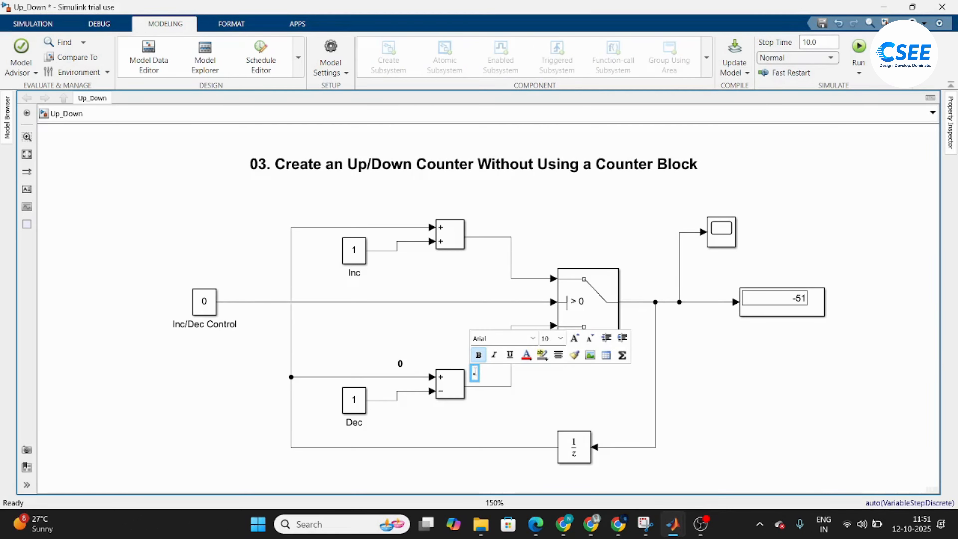
pyautogui.click(554, 390)
# - Copy the -1 annotation to the Switch output, the Unit Delay block and the subtract block's plus input, replacing the 0 there
pyautogui.moveTo(482, 378)
pyautogui.mouseDown()
pyautogui.moveTo(637, 302)
pyautogui.moveTo(641, 291)
pyautogui.moveTo(579, 422)
pyautogui.mouseUp()
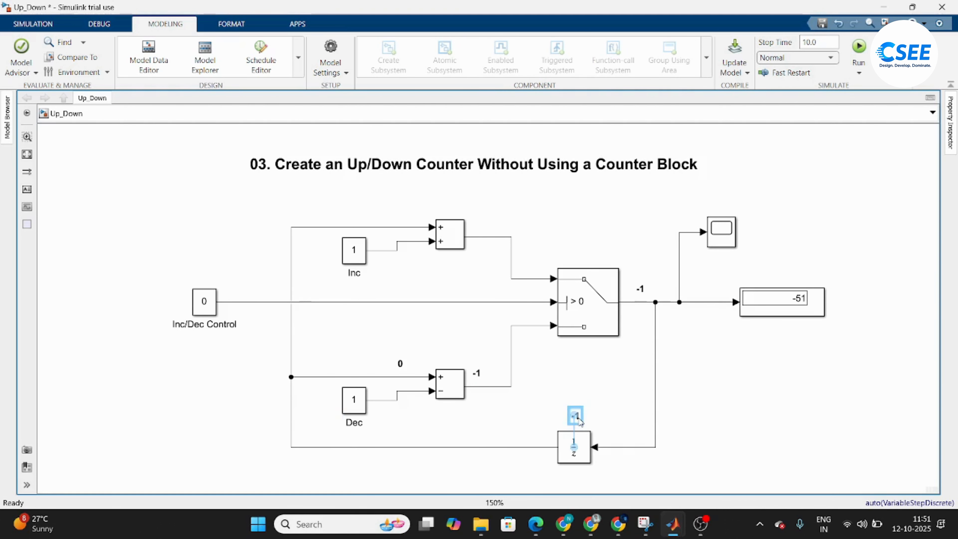
pyautogui.click(605, 376)
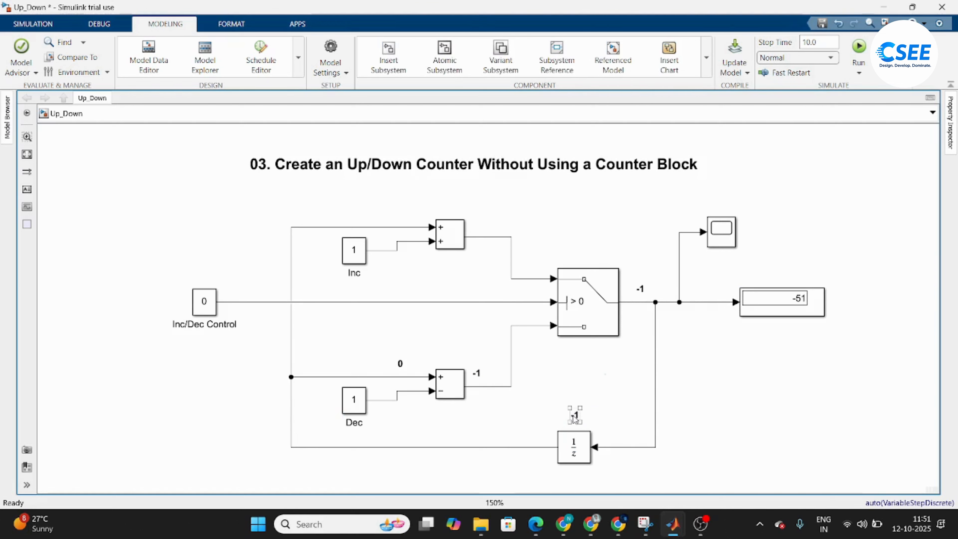
pyautogui.click(573, 415)
pyautogui.moveTo(575, 419); pyautogui.dragTo(416, 367)
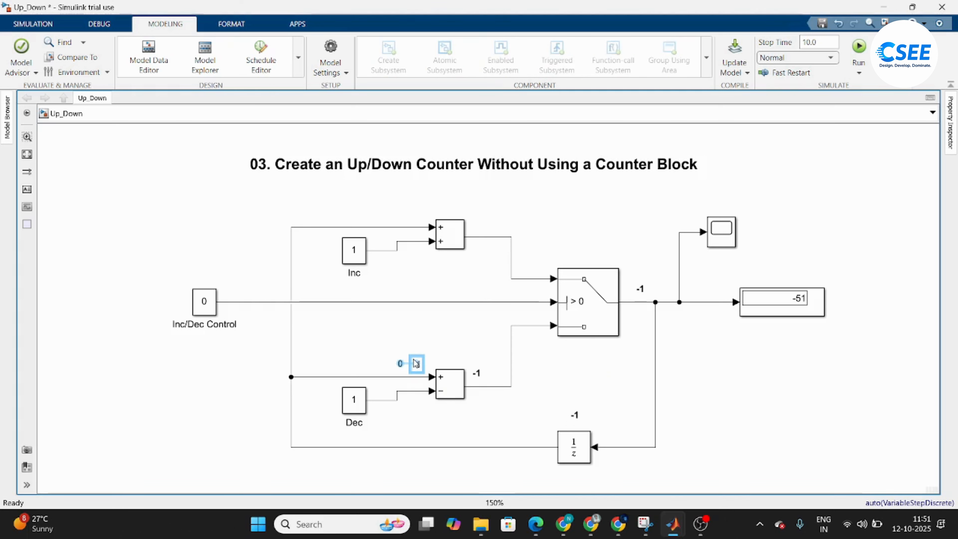
pyautogui.click(402, 368)
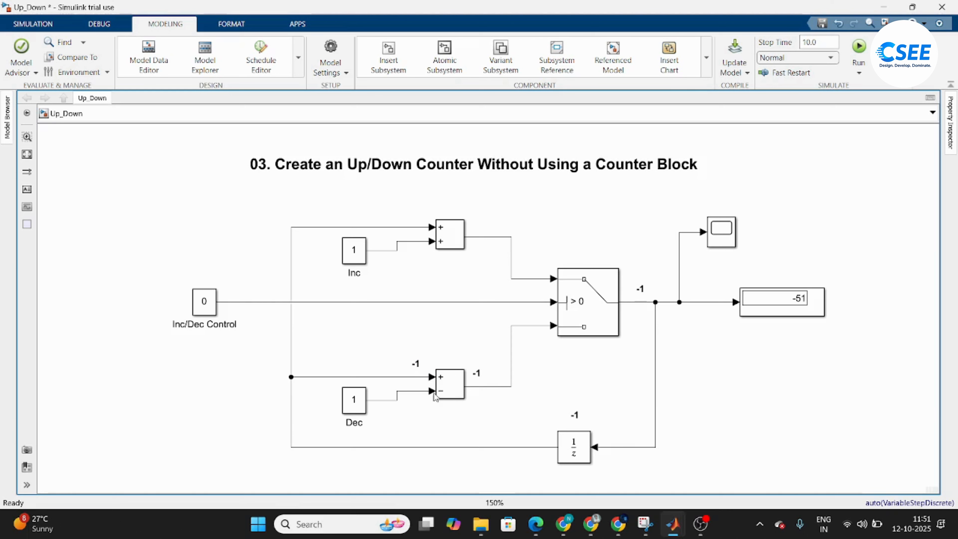
# - Change the annotation at the subtract block's output to -2
pyautogui.doubleClick(476, 373)
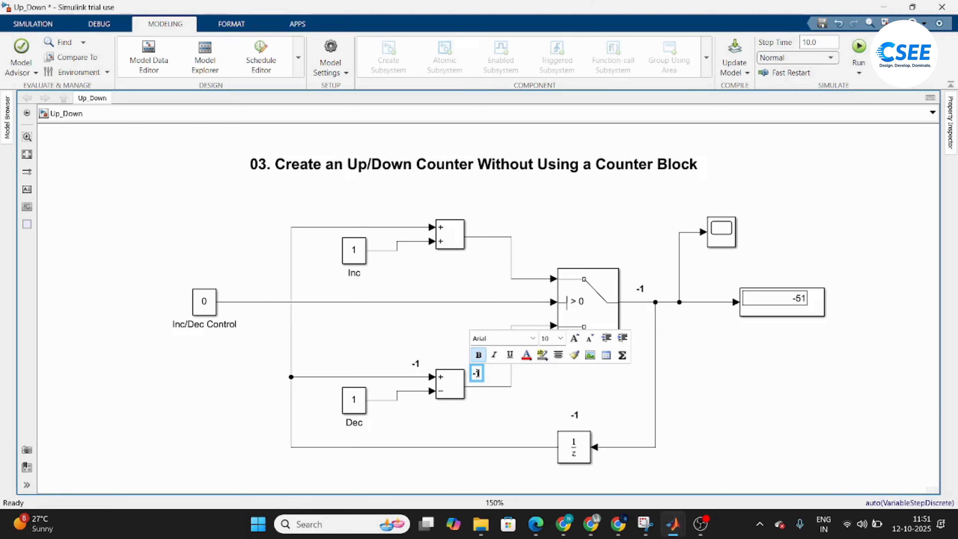
pyautogui.press('BackSpace')
pyautogui.write('2')
pyautogui.click(570, 403)
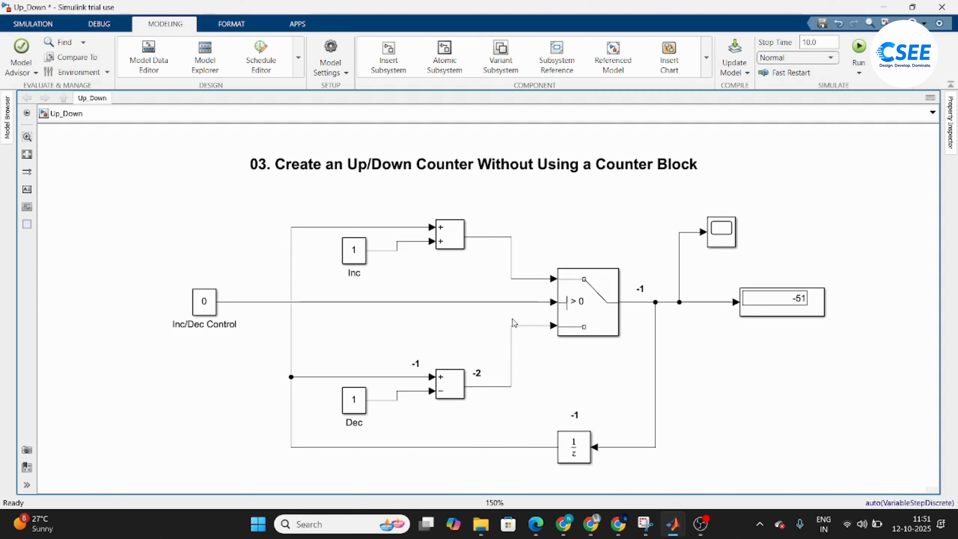
# - Delete the remaining value annotations around the subtract block, above the Unit Delay, and at the Switch output
pyautogui.moveTo(412, 359); pyautogui.dragTo(477, 376)
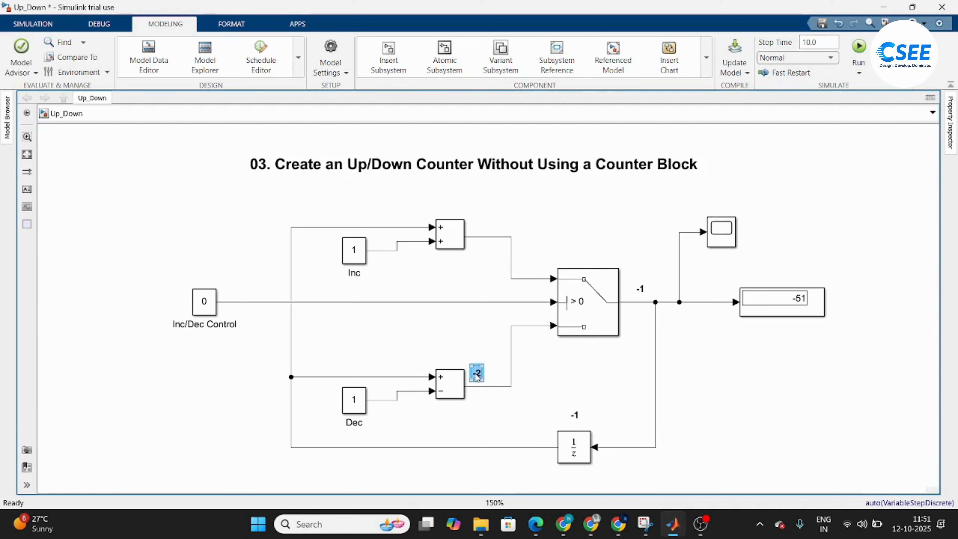
pyautogui.click(571, 412)
pyautogui.press('Delete')
pyautogui.click(637, 288)
pyautogui.press('Delete')
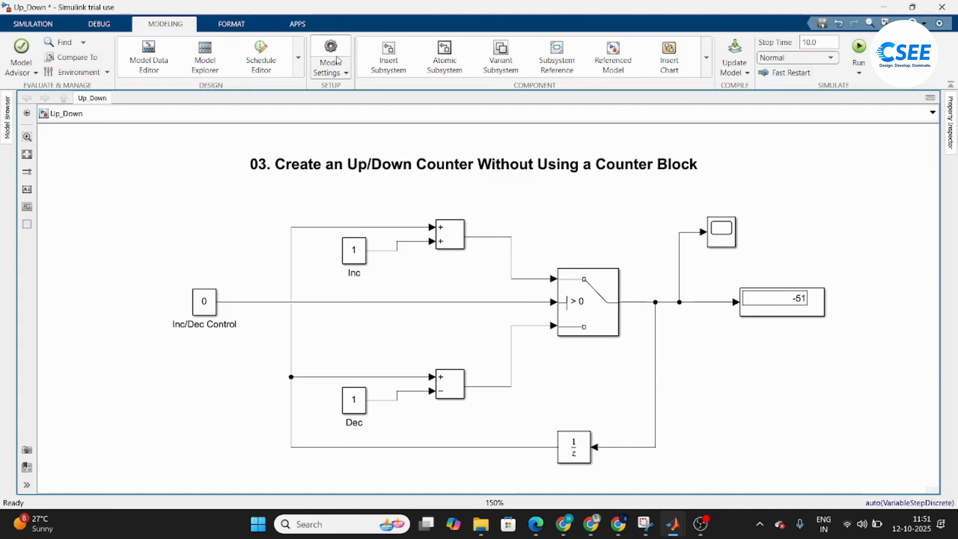
# - Set the model's solver type to Fixed-step with a fixed-step size of 1
pyautogui.click(331, 53)
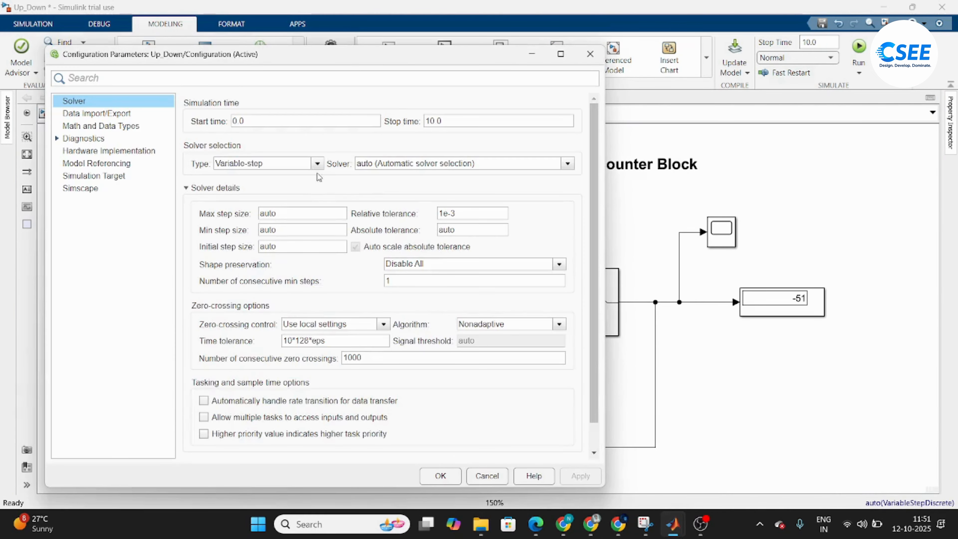
pyautogui.click(317, 163)
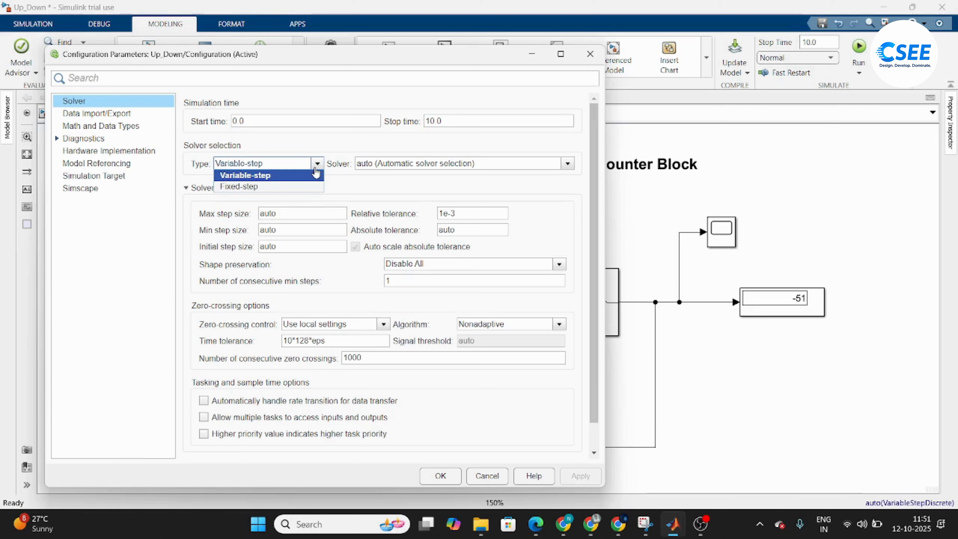
pyautogui.click(307, 186)
pyautogui.doubleClick(436, 212)
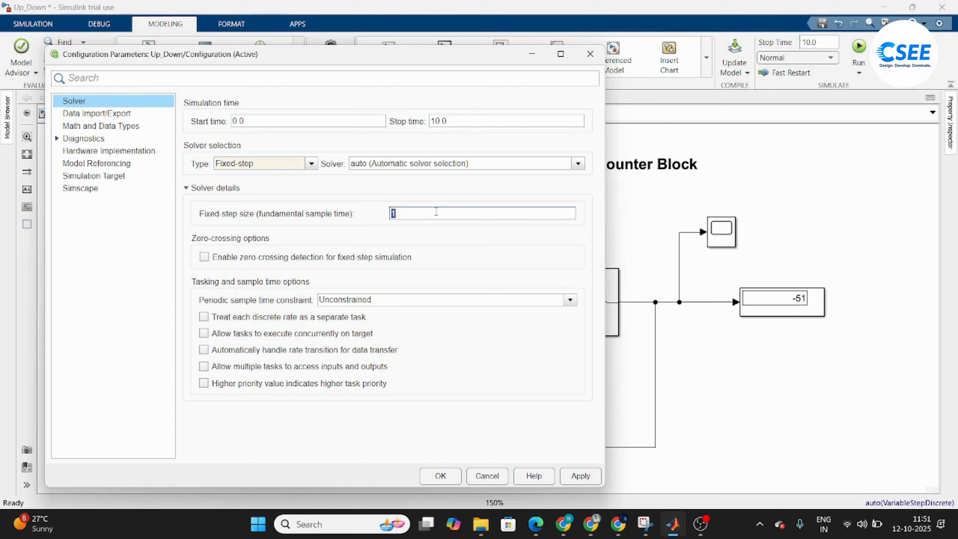
pyautogui.click(440, 474)
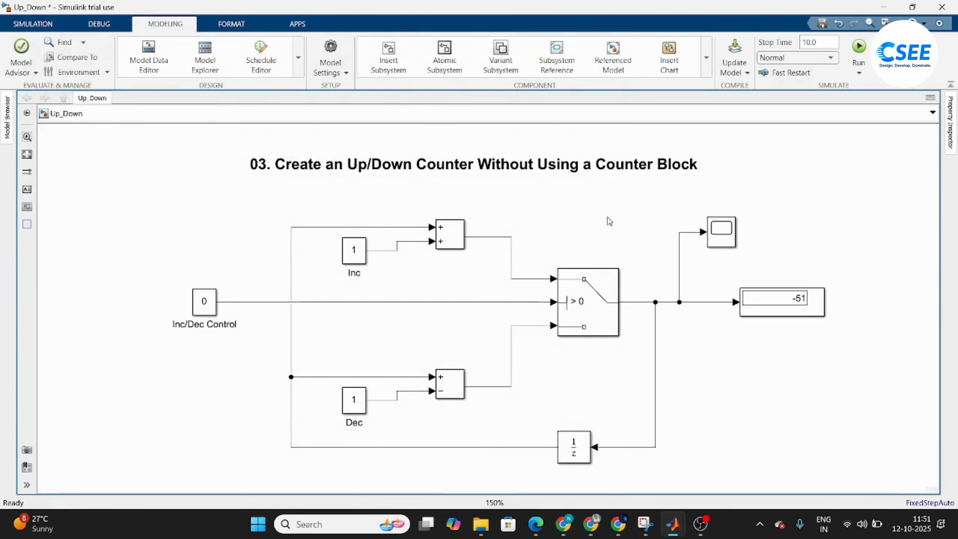
# - Run the simulation with a stop time of 10.0 and check the Display block's count
pyautogui.click(858, 47)
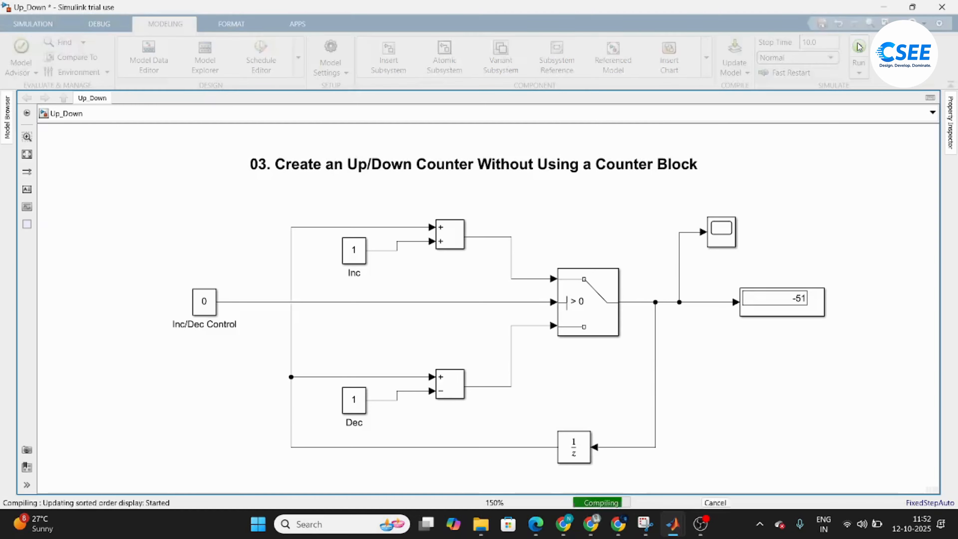
pyautogui.click(811, 310)
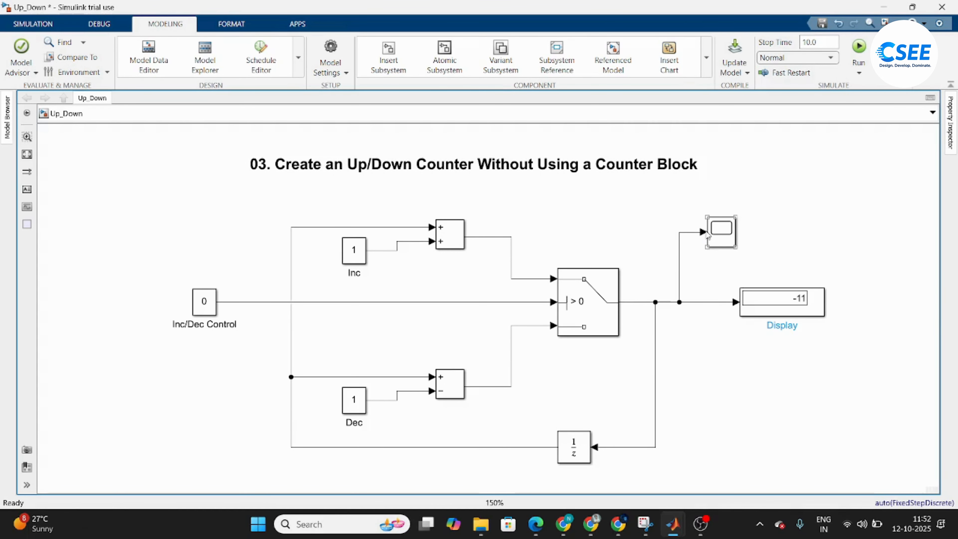
# - View the down-counting waveform in the maximized Scope window, scaled to fit the signal
pyautogui.doubleClick(727, 229)
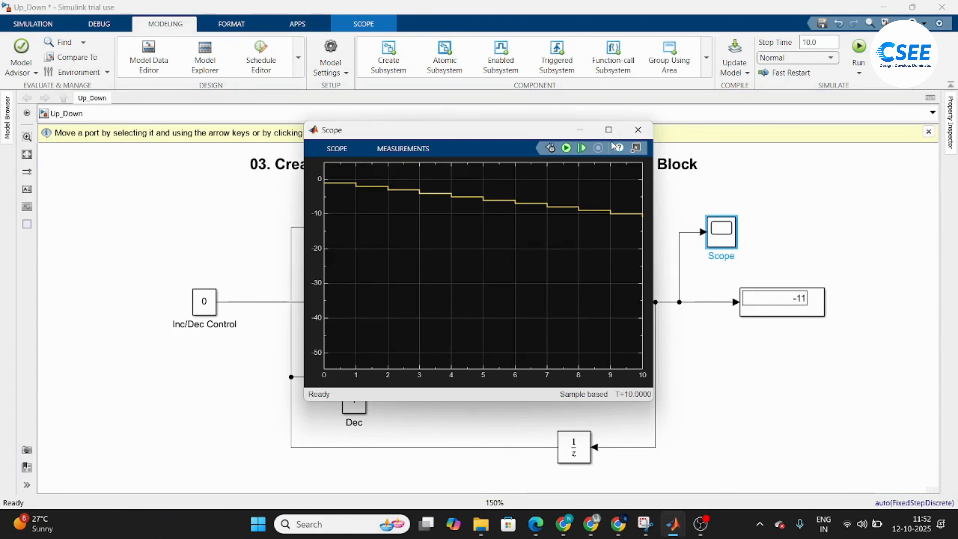
pyautogui.click(607, 130)
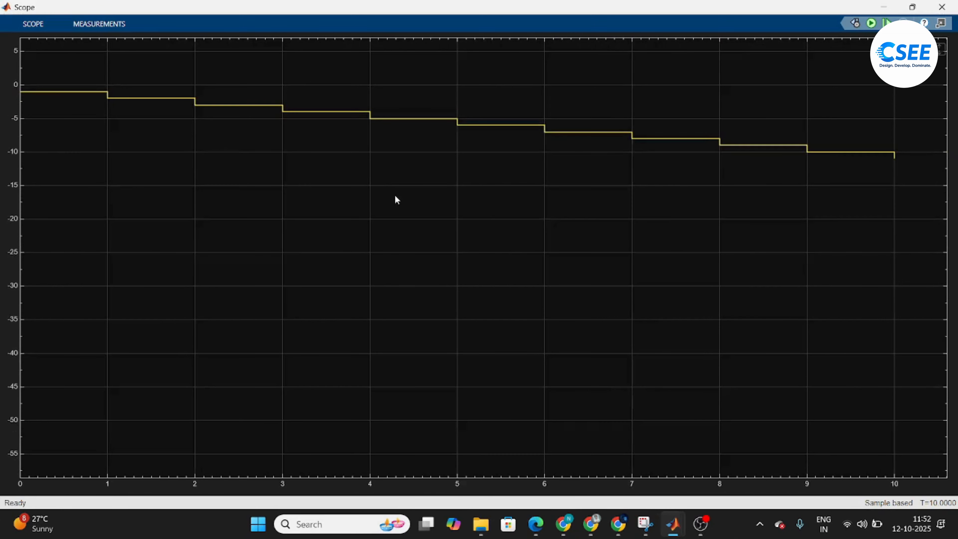
pyautogui.press('space')
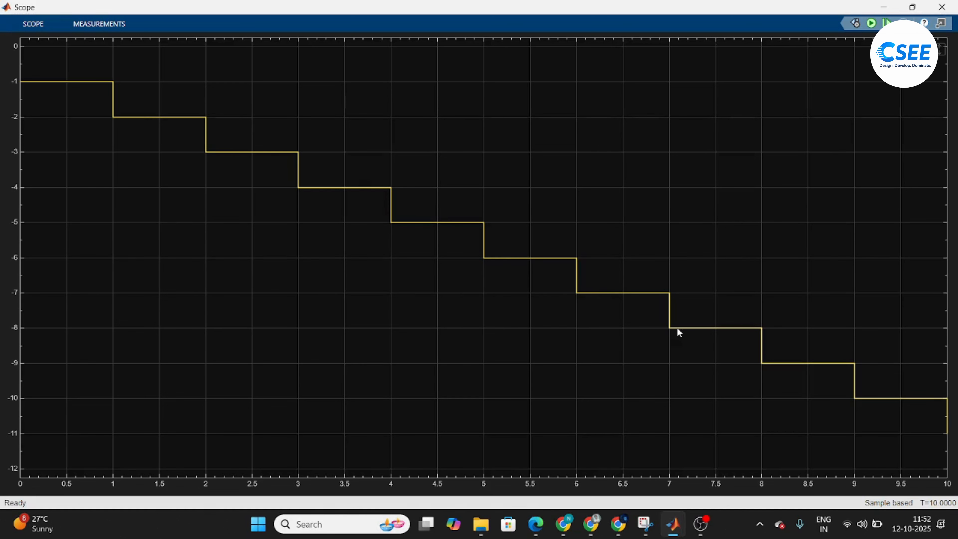
pyautogui.click(941, 7)
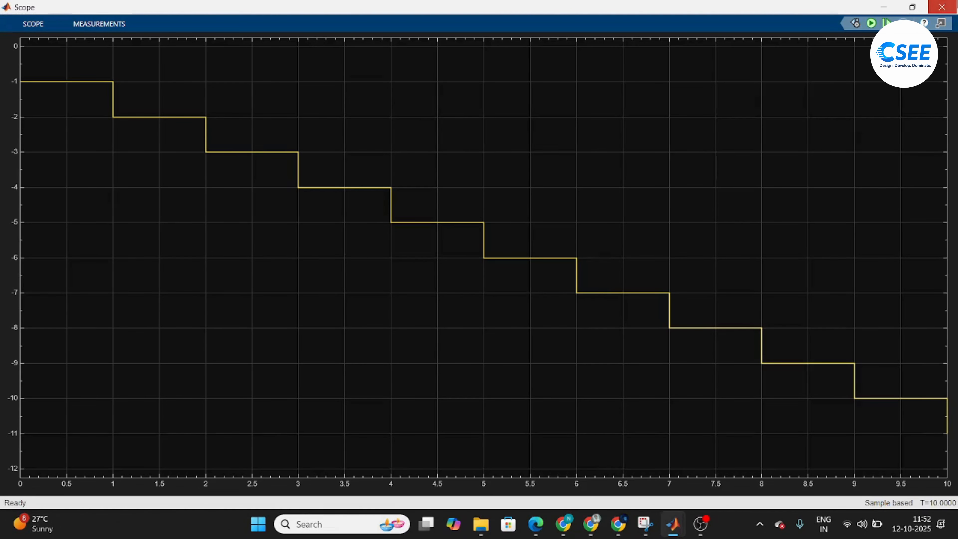
pyautogui.click(330, 49)
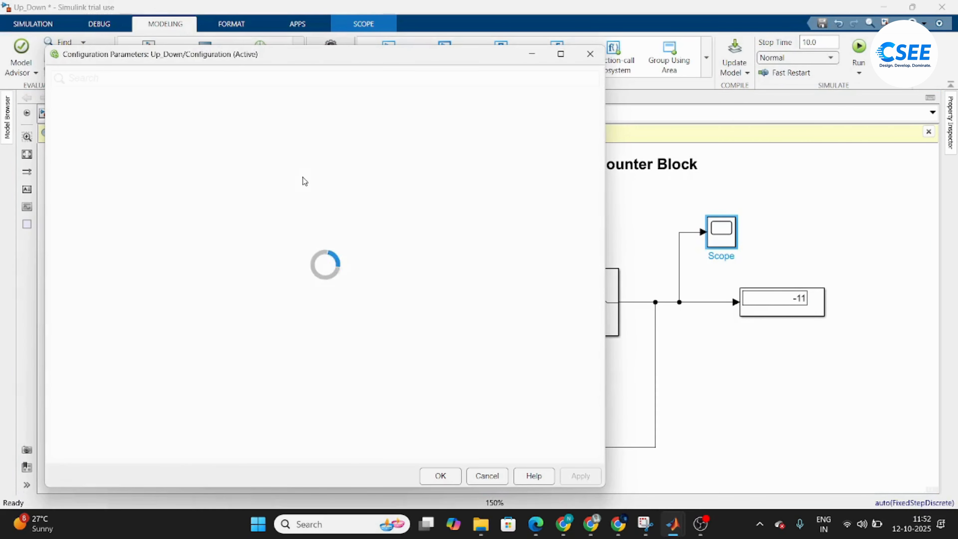
pyautogui.click(590, 54)
pyautogui.click(568, 210)
# - Set the Inc/Dec Control block's constant value to 1
pyautogui.click(204, 302)
pyautogui.doubleClick(204, 302)
pyautogui.write('1')
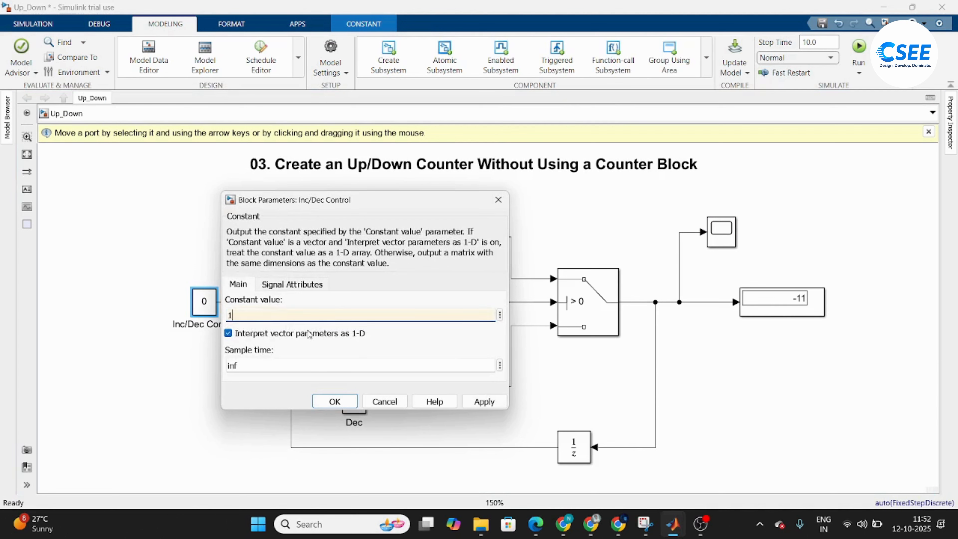
pyautogui.press('Return')
pyautogui.click(459, 209)
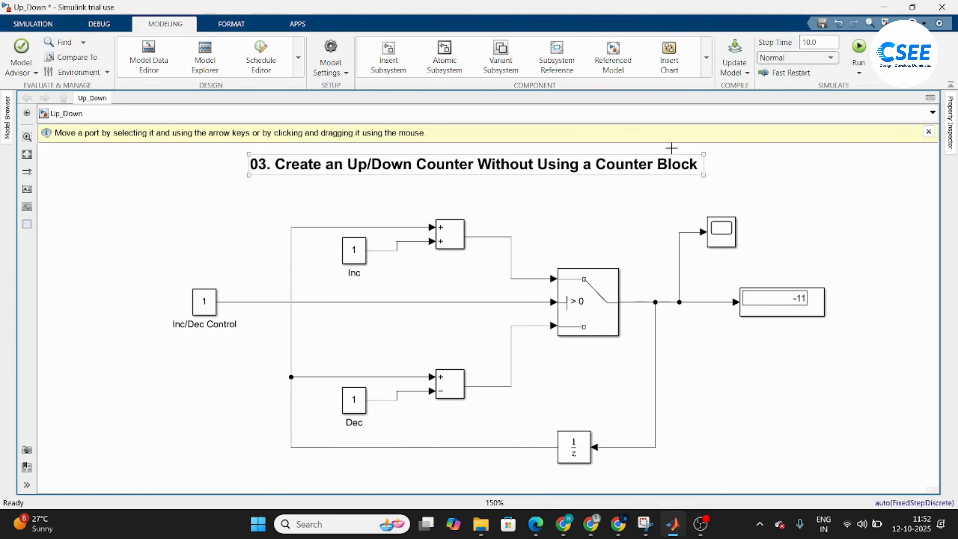
# - Run the simulation with a stop time of 10.0 and view the up-counting waveform in the Scope
pyautogui.click(858, 47)
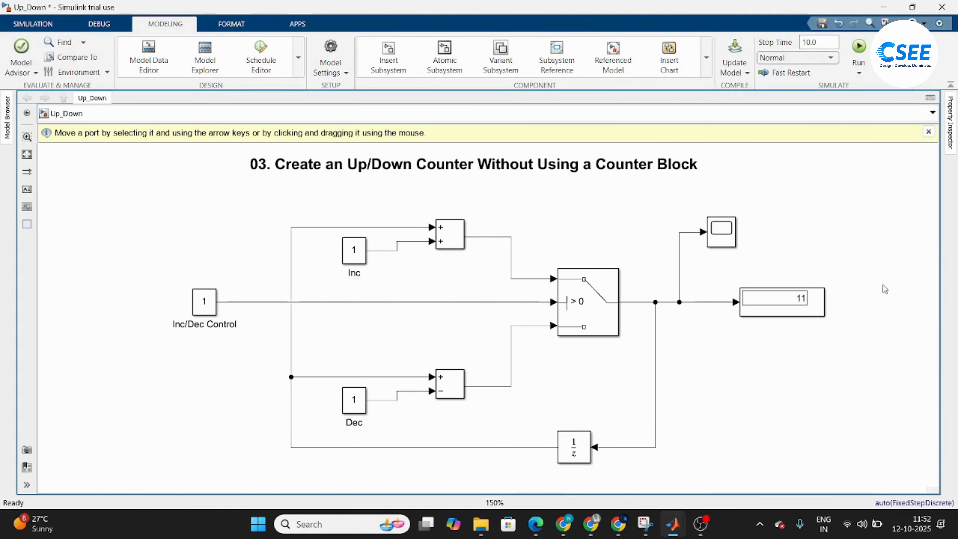
pyautogui.doubleClick(718, 230)
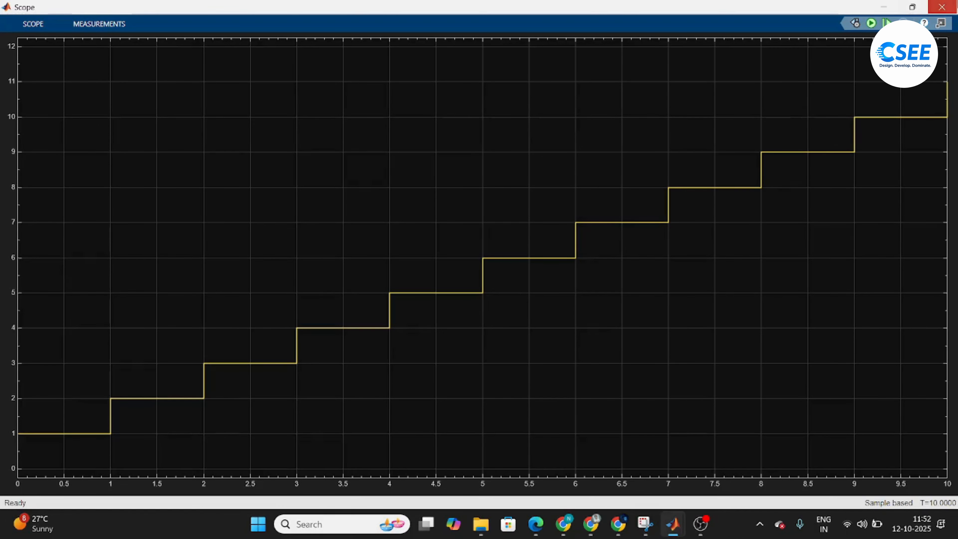
pyautogui.click(941, 6)
# - Review the up/down counter's title and its Add, subtract, Switch, Display and Unit Delay blocks
pyautogui.click(647, 226)
pyautogui.click(543, 172)
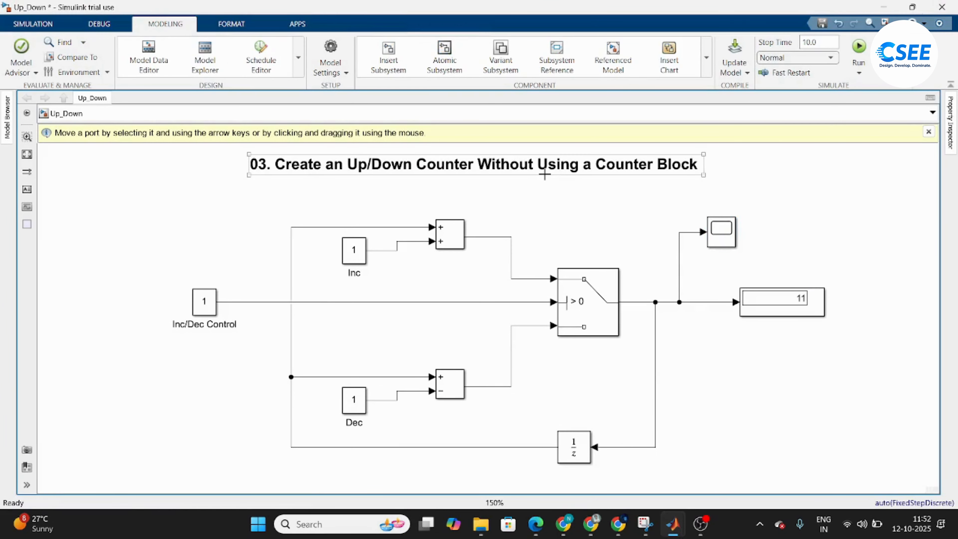
pyautogui.doubleClick(544, 172)
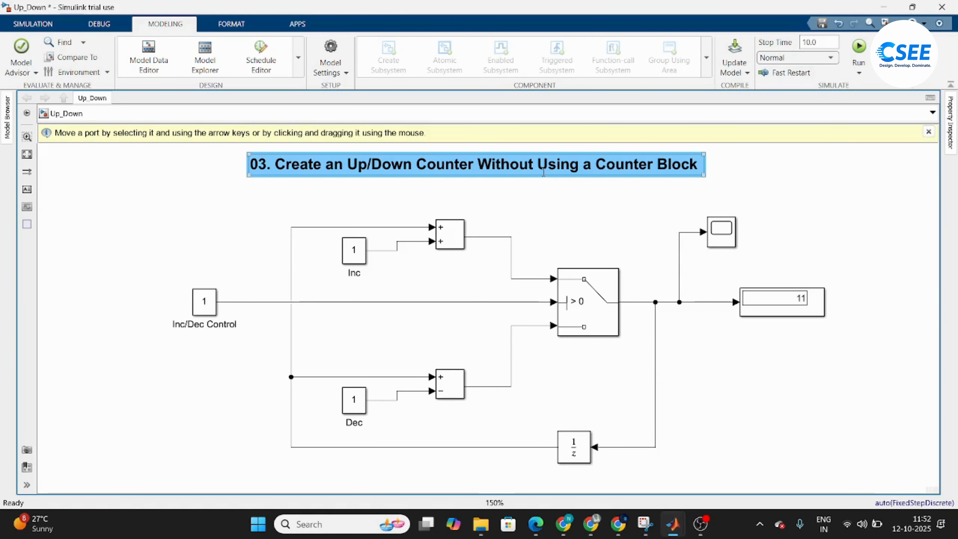
pyautogui.click(669, 190)
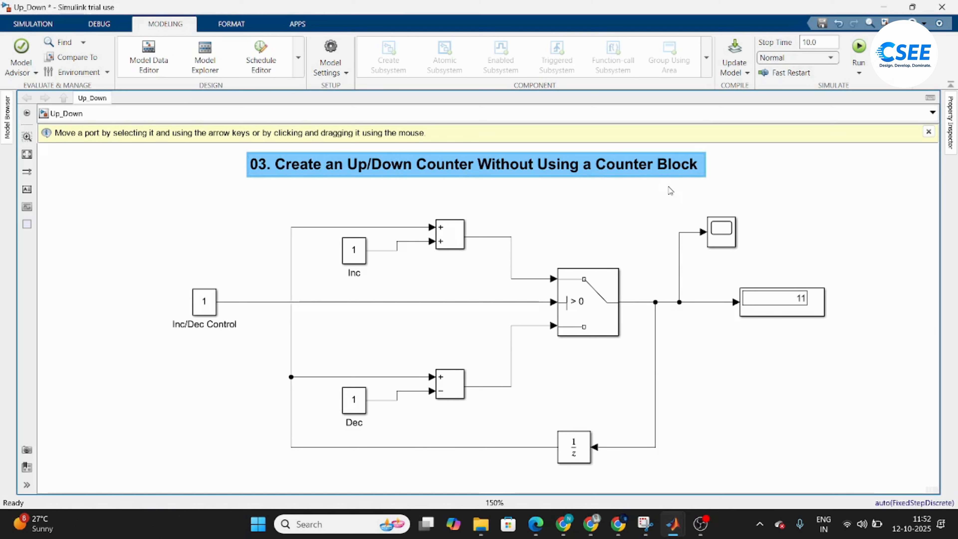
pyautogui.click(579, 205)
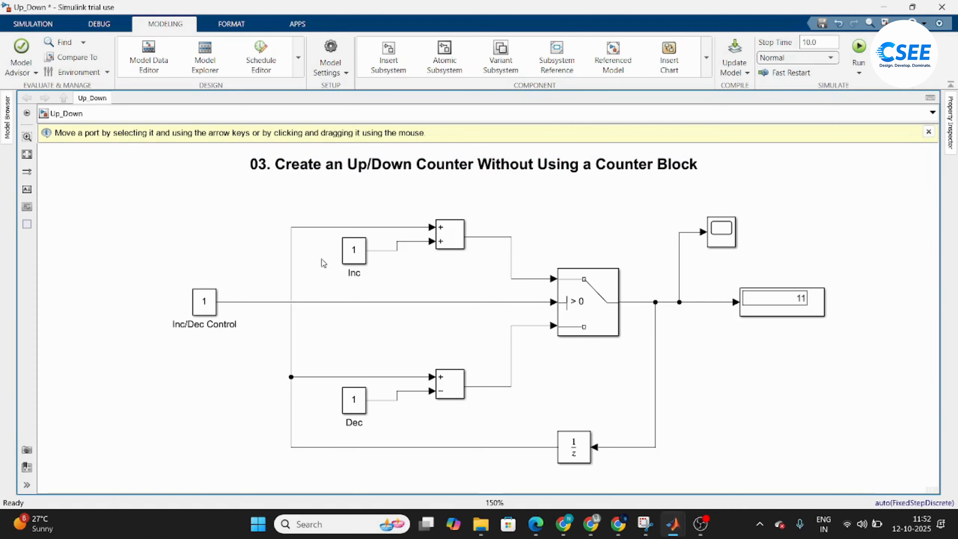
pyautogui.click(457, 238)
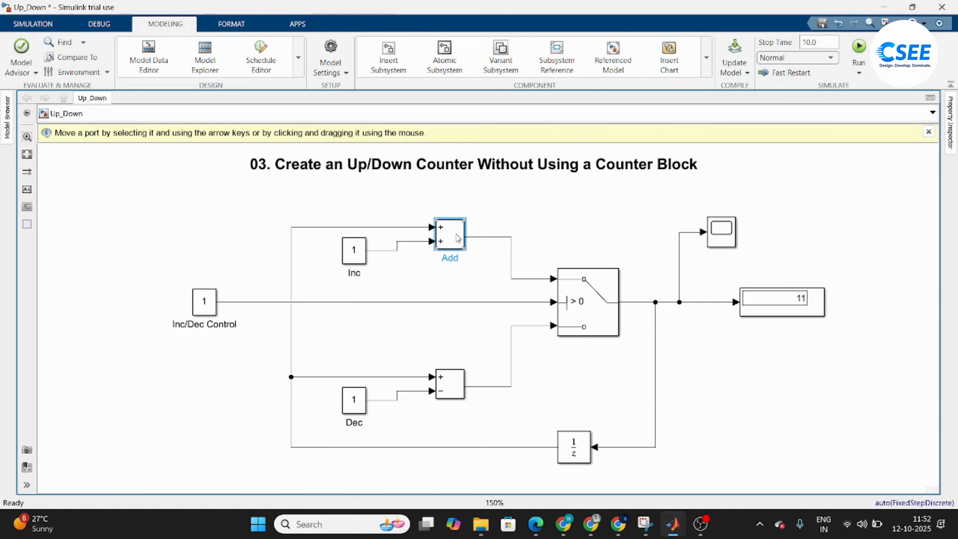
pyautogui.click(450, 383)
pyautogui.click(601, 307)
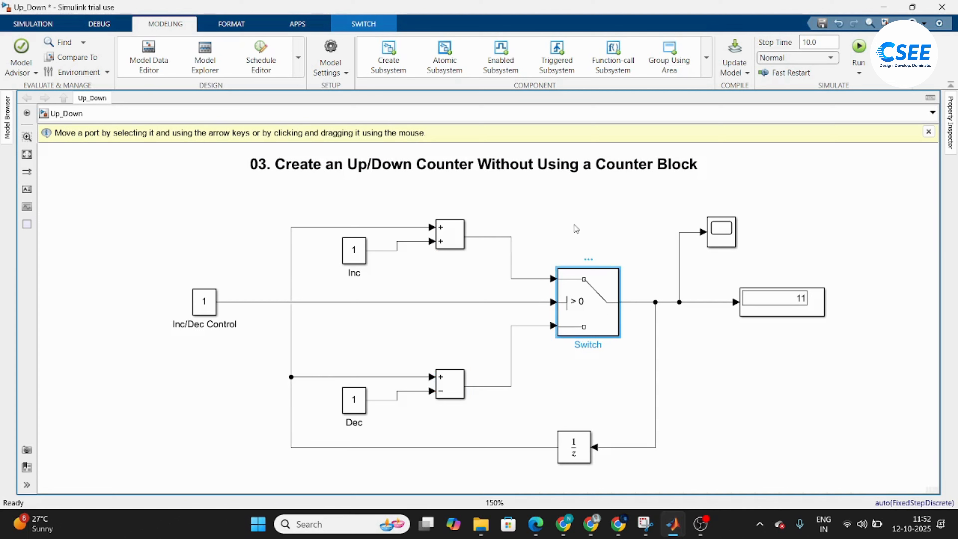
pyautogui.click(579, 216)
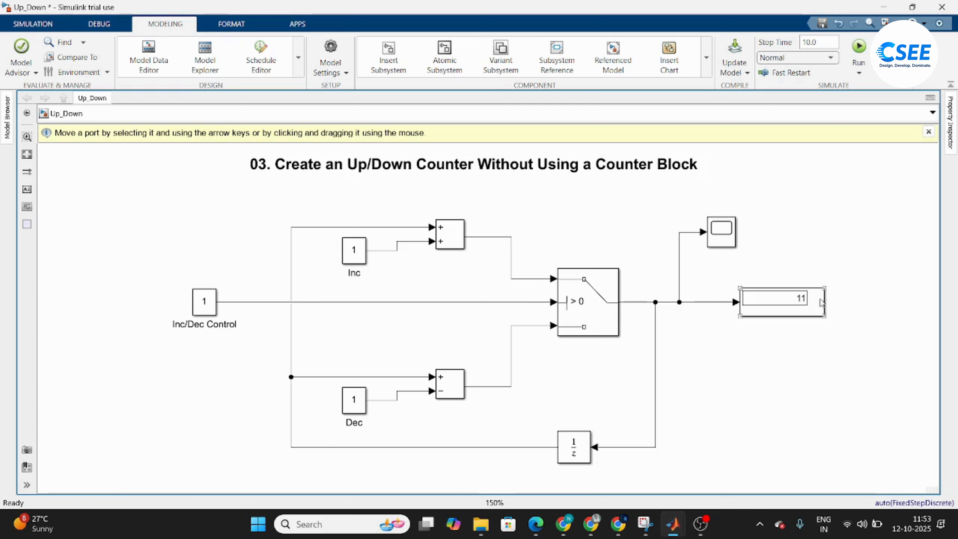
pyautogui.click(795, 305)
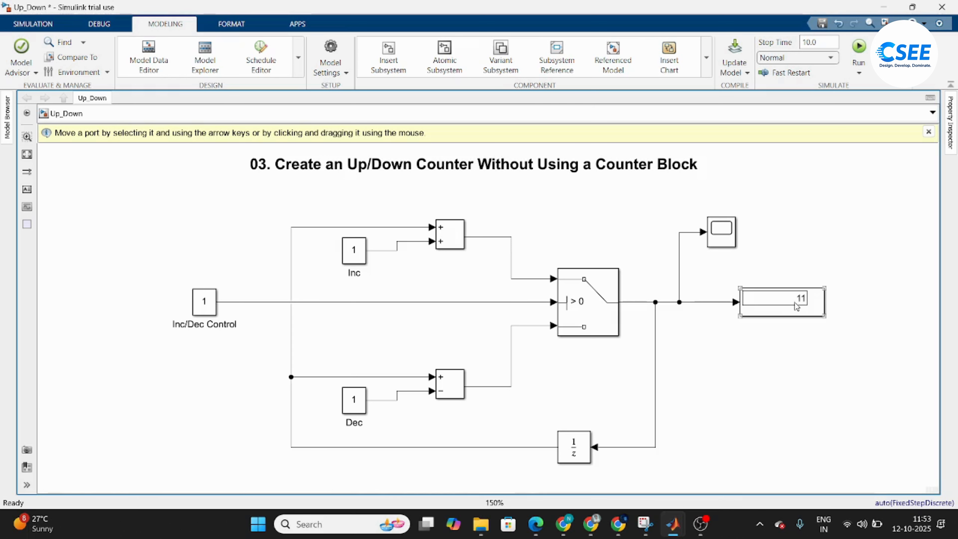
pyautogui.click(572, 456)
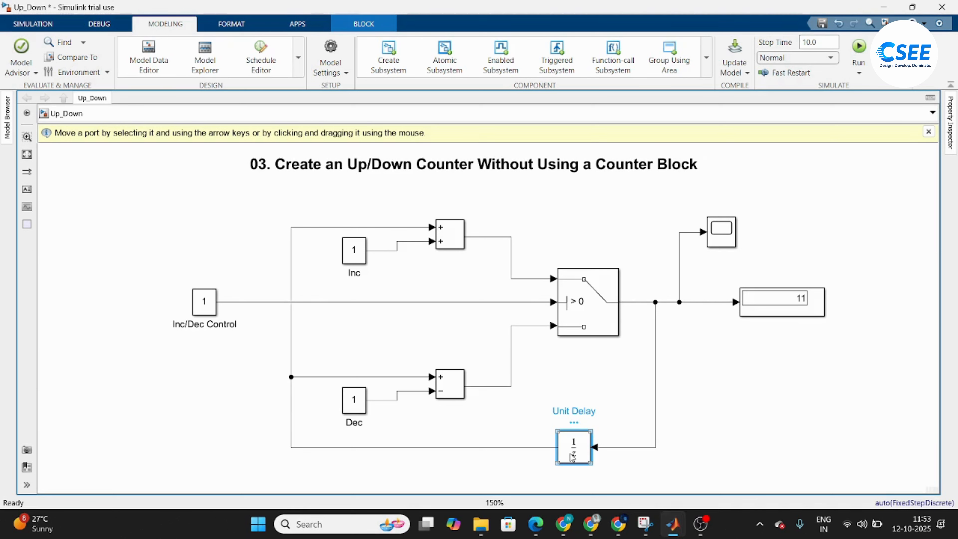
pyautogui.click(747, 408)
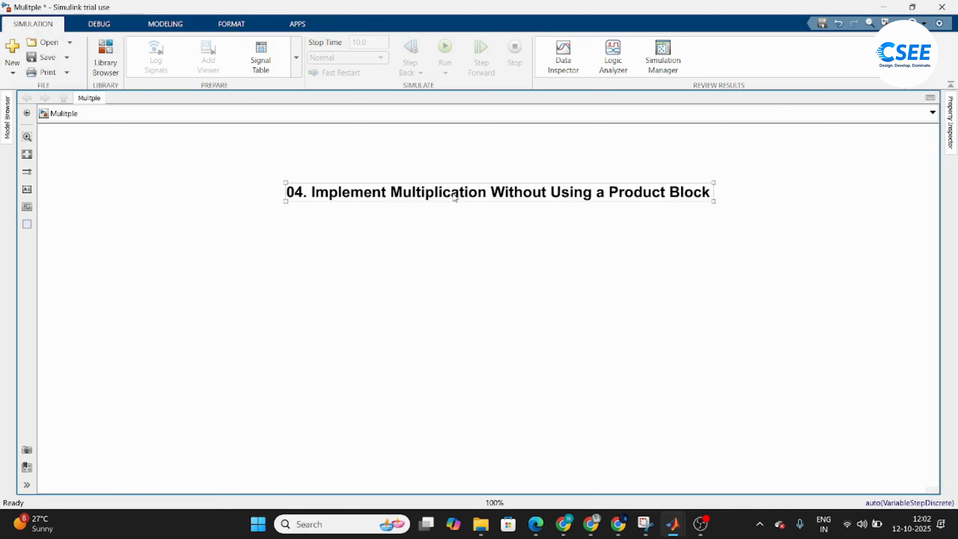
# - In the Mulitple model, shift the title annotation slightly and place an enlarged Constant block below the title's beginning
pyautogui.moveTo(454, 197); pyautogui.dragTo(446, 201)
pyautogui.doubleClick(393, 304)
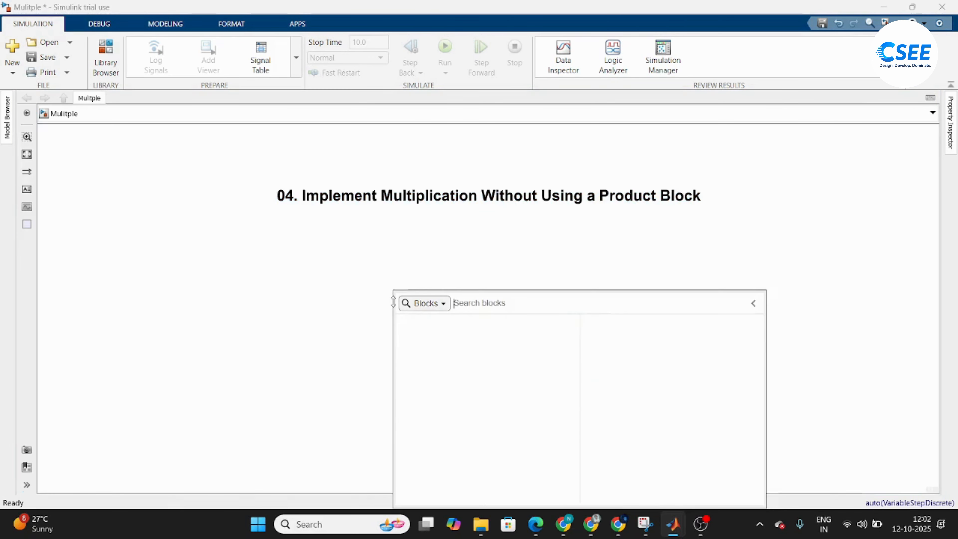
pyautogui.write('const')
pyautogui.press('Return')
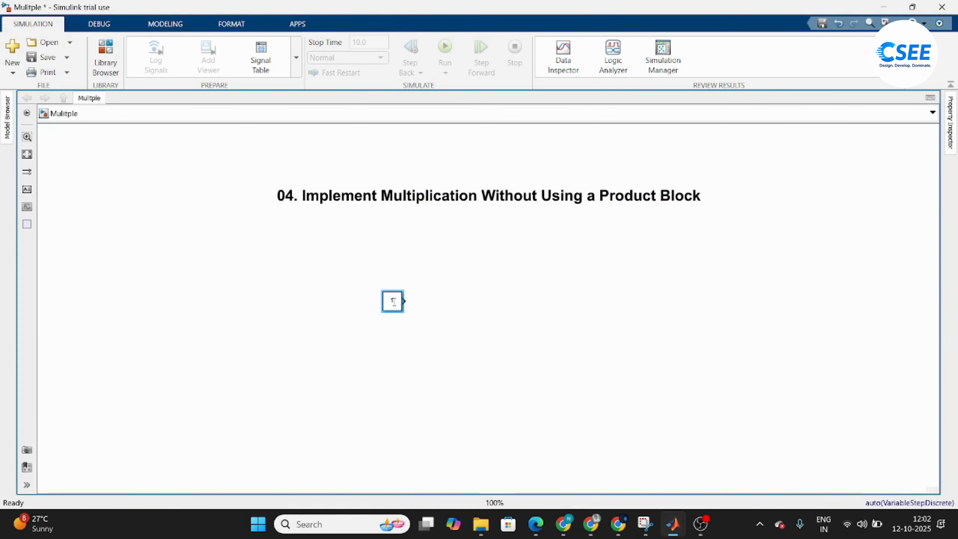
pyautogui.moveTo(402, 312); pyautogui.dragTo(336, 293)
# - Add a Gain block level with the Constant block to its right and enlarge it
pyautogui.doubleClick(502, 283)
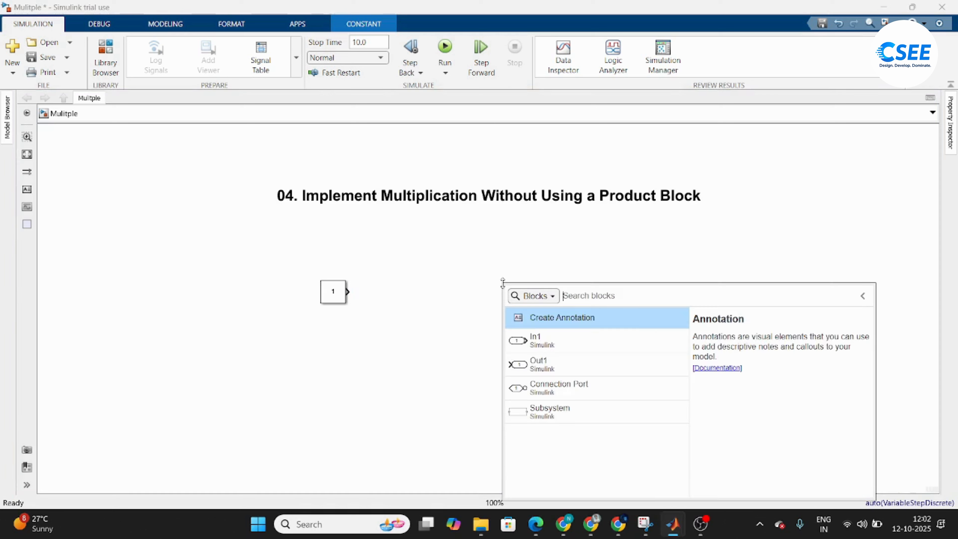
pyautogui.write('Gai')
pyautogui.press('Return')
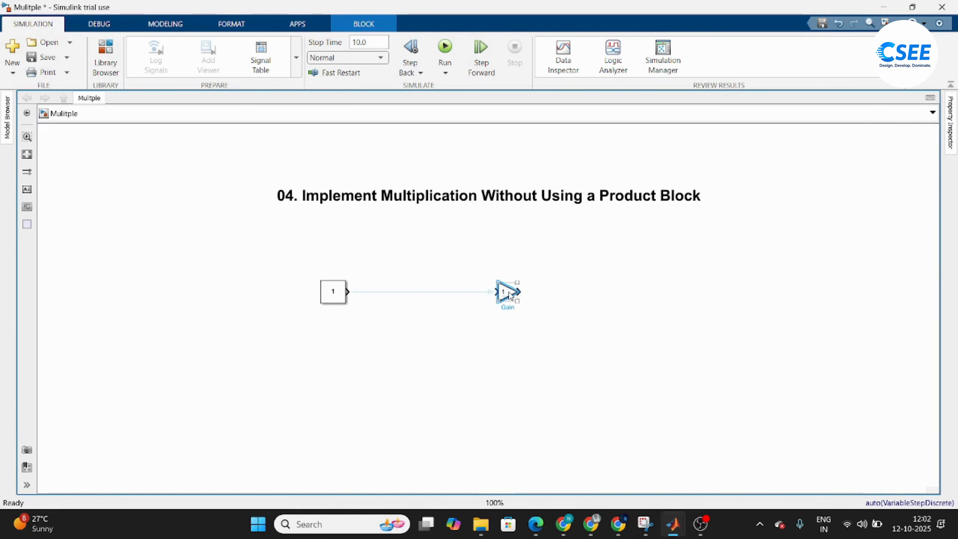
pyautogui.moveTo(519, 300); pyautogui.dragTo(457, 306)
# - Add a Display block to the right of the Gain block and connect it to the Gain output
pyautogui.doubleClick(546, 295)
pyautogui.write('dis')
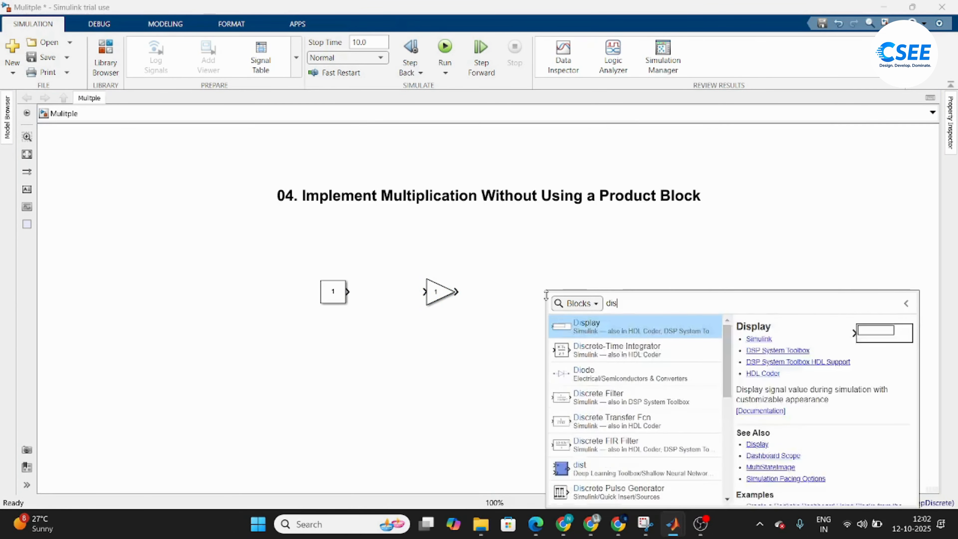
pyautogui.press('Return')
pyautogui.moveTo(547, 294); pyautogui.dragTo(586, 293)
pyautogui.click(513, 245)
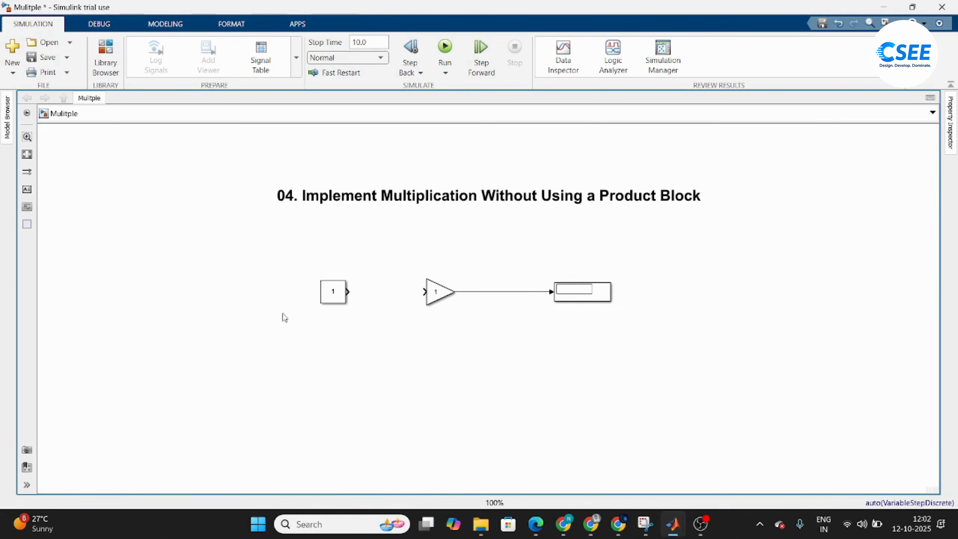
# - Set the Constant block's value to 5 and rename the block Input
pyautogui.doubleClick(322, 298)
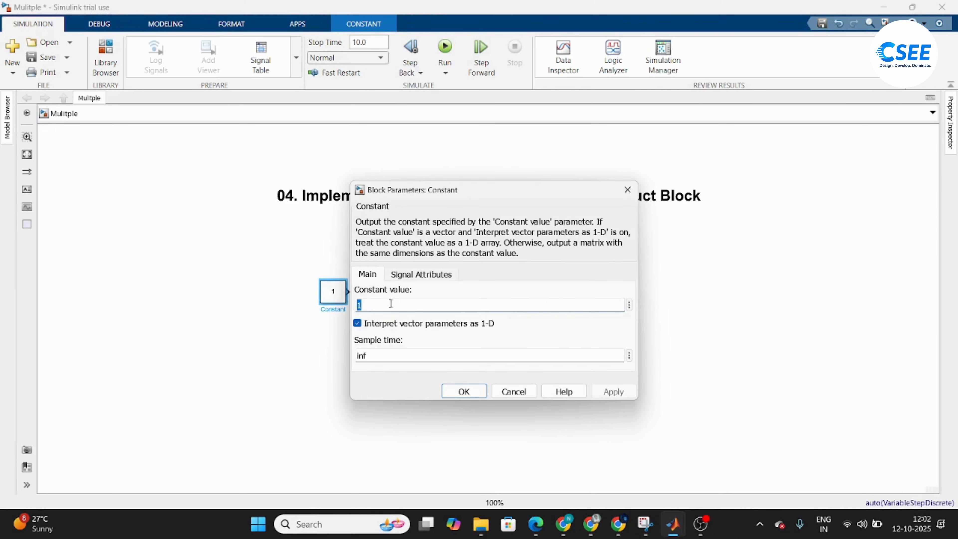
pyautogui.write('5')
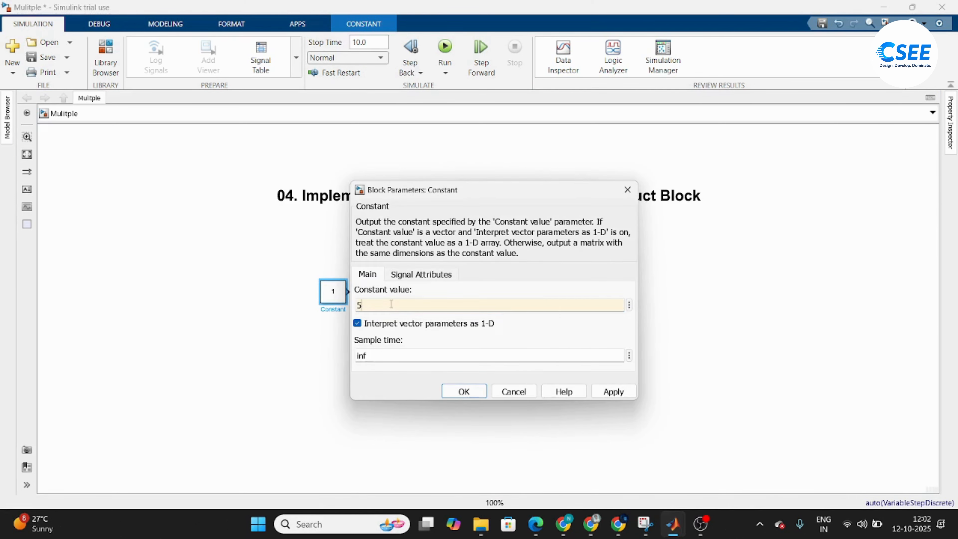
pyautogui.press('Return')
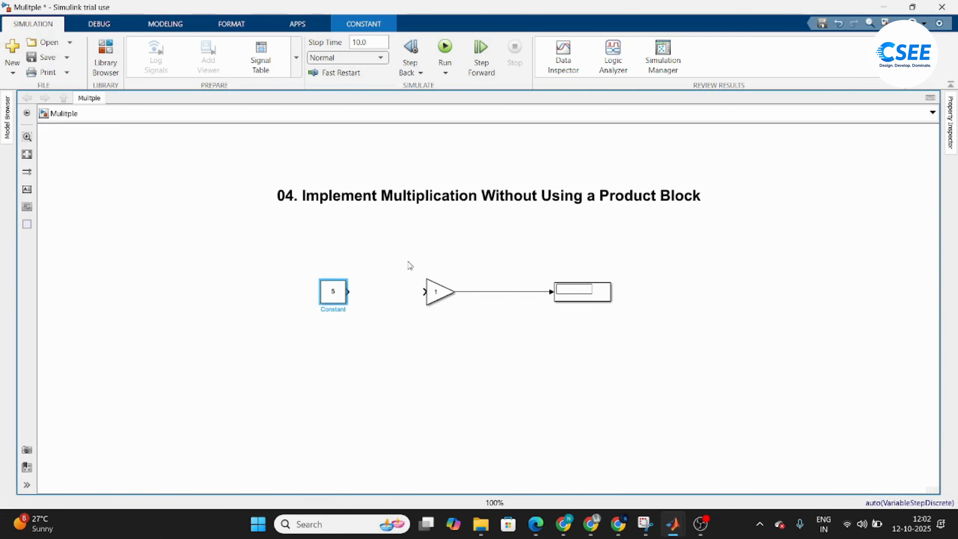
pyautogui.doubleClick(334, 309)
pyautogui.press('BackSpace')
pyautogui.write('Input')
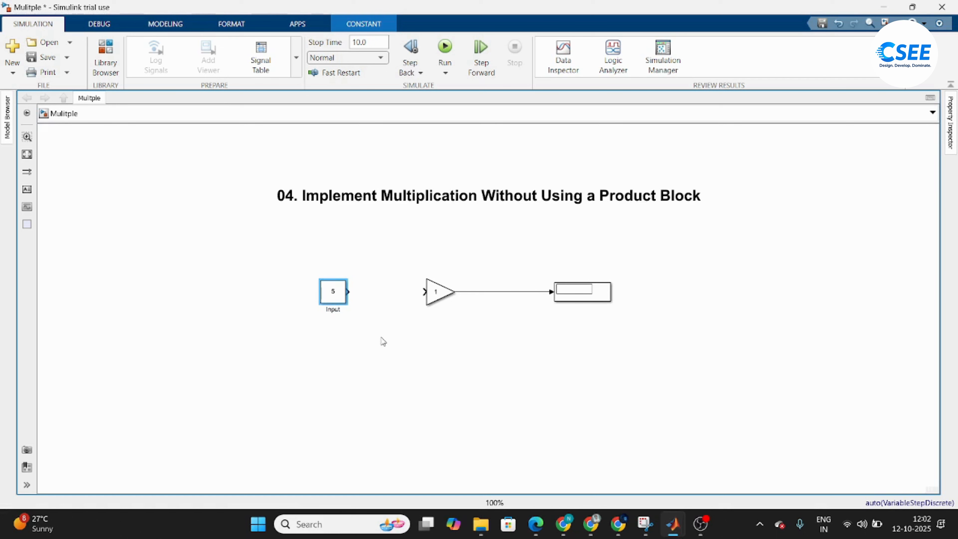
pyautogui.click(382, 341)
# - Set the Gain block's gain to 8 and connect its input to the Input block
pyautogui.click(438, 294)
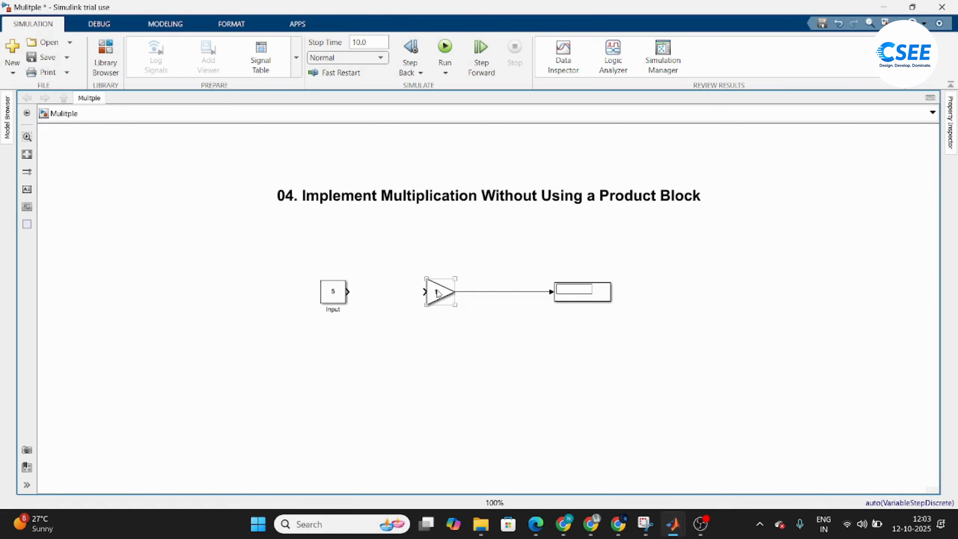
pyautogui.doubleClick(438, 293)
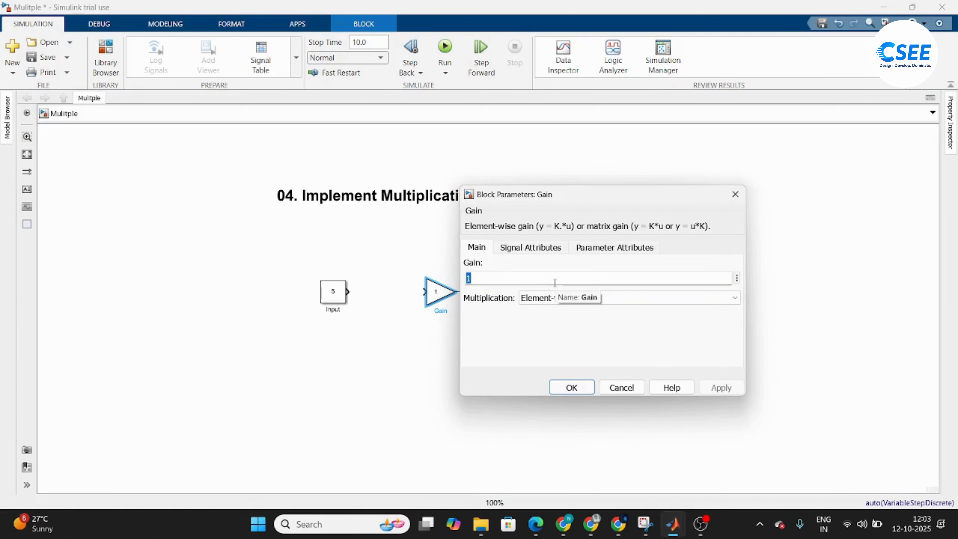
pyautogui.write('8')
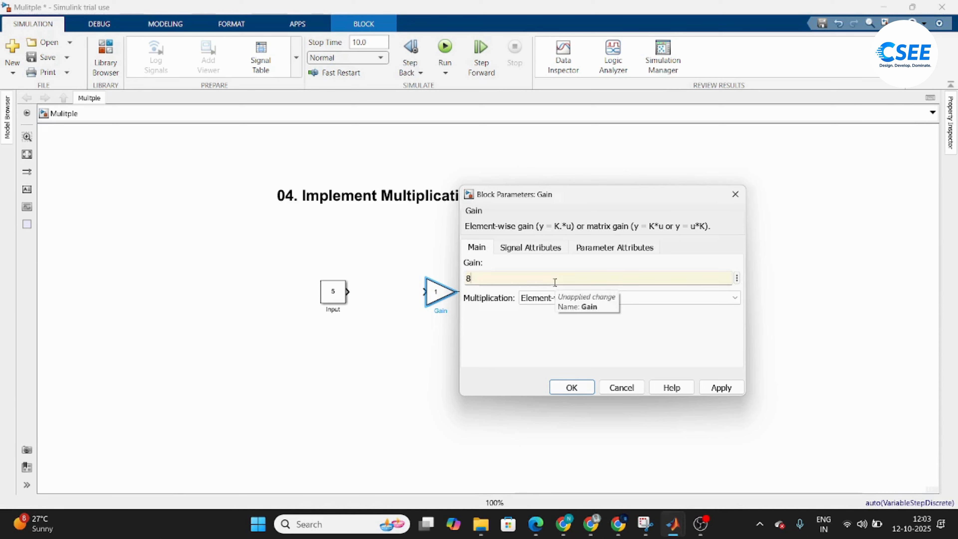
pyautogui.press('Return')
pyautogui.click(421, 298)
pyautogui.moveTo(421, 291); pyautogui.dragTo(347, 291)
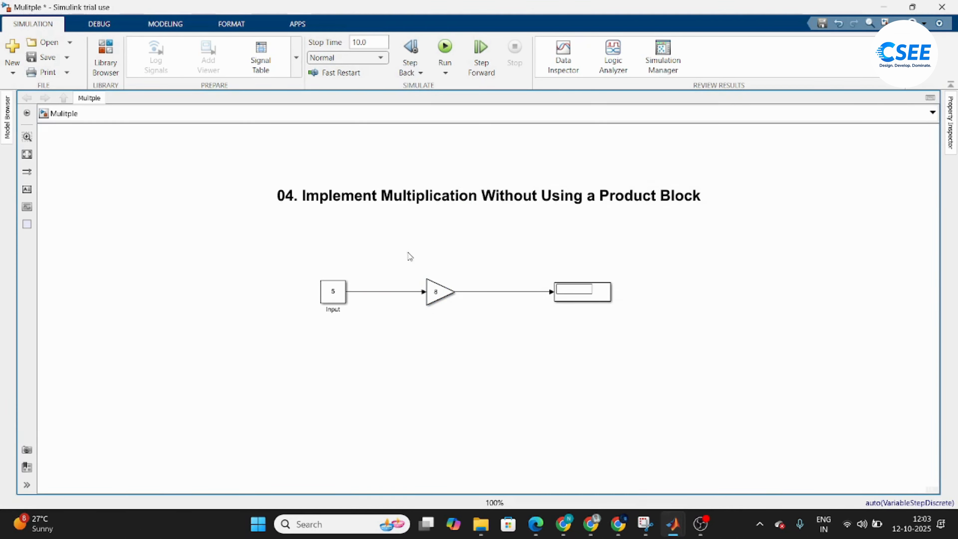
# - Run the multiplication model's simulation and check the result in the Display block
pyautogui.click(452, 49)
pyautogui.click(583, 291)
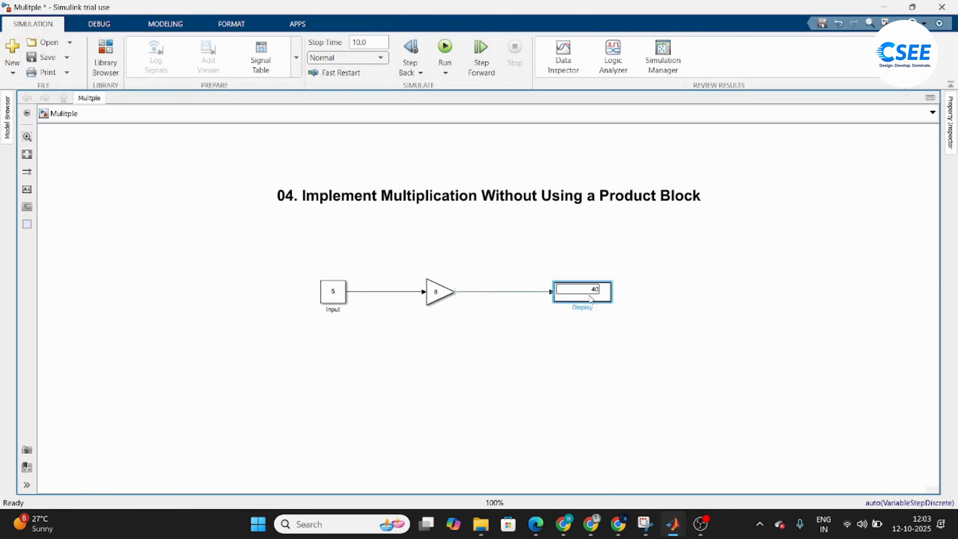
# - Move the Display block closer to the Gain block and center the title annotation above the diagram
pyautogui.moveTo(582, 291); pyautogui.dragTo(544, 291)
pyautogui.scroll(1, 368, 300)
pyautogui.moveTo(493, 182); pyautogui.dragTo(446, 197)
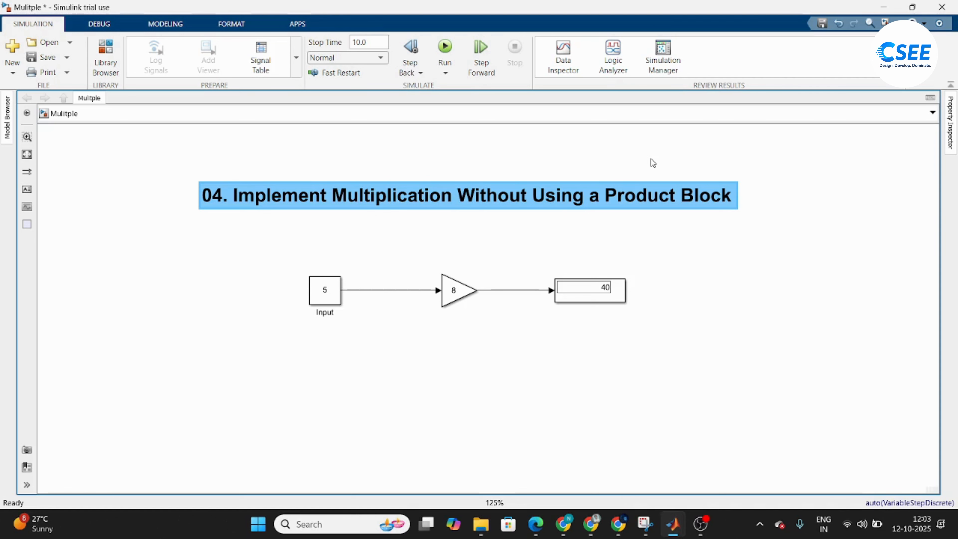
# - Set the Gain block's gain to 10 and rerun the multiplication model's simulation
pyautogui.click(355, 274)
pyautogui.click(453, 293)
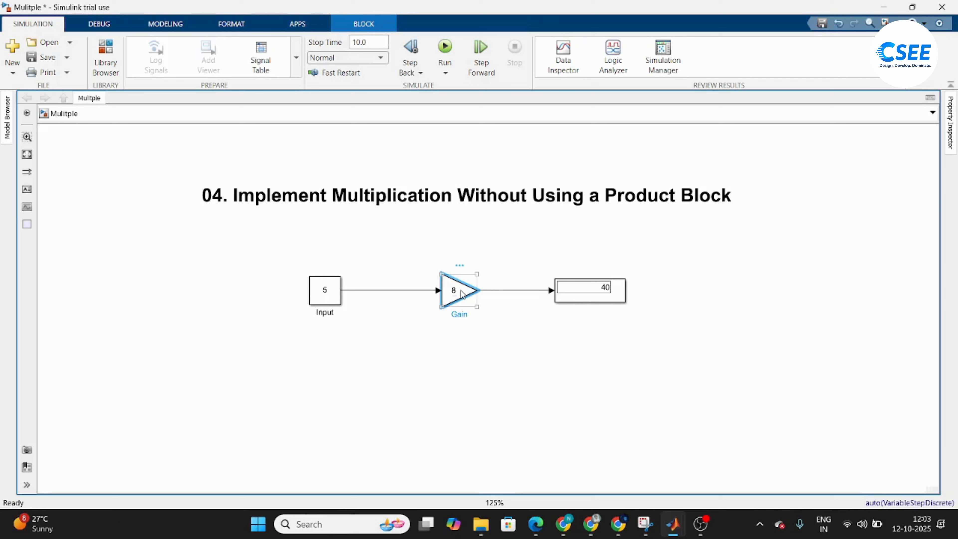
pyautogui.click(326, 290)
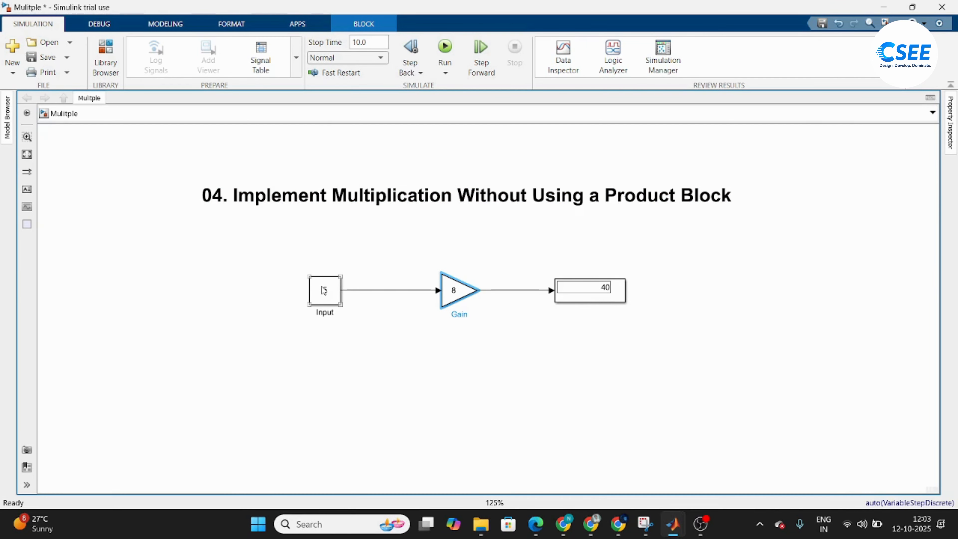
pyautogui.click(444, 289)
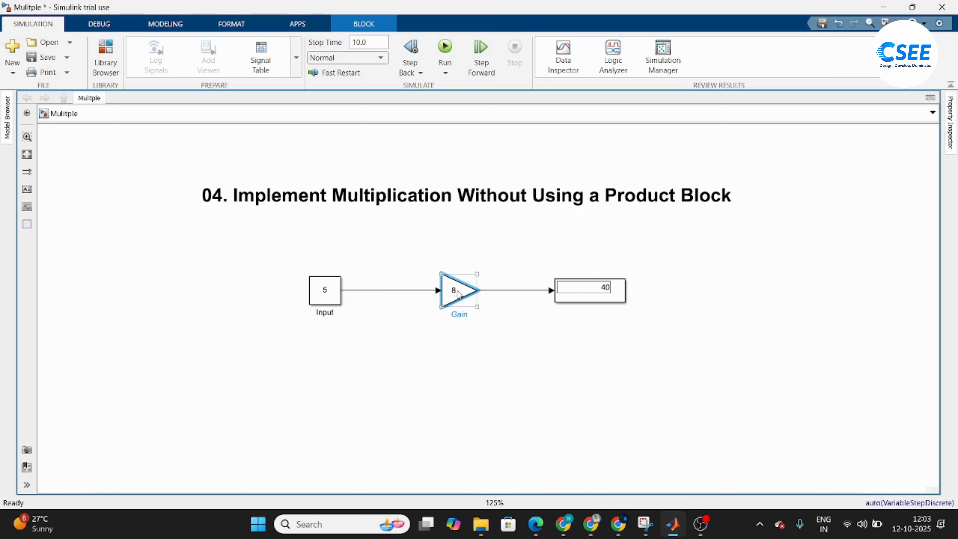
pyautogui.doubleClick(458, 294)
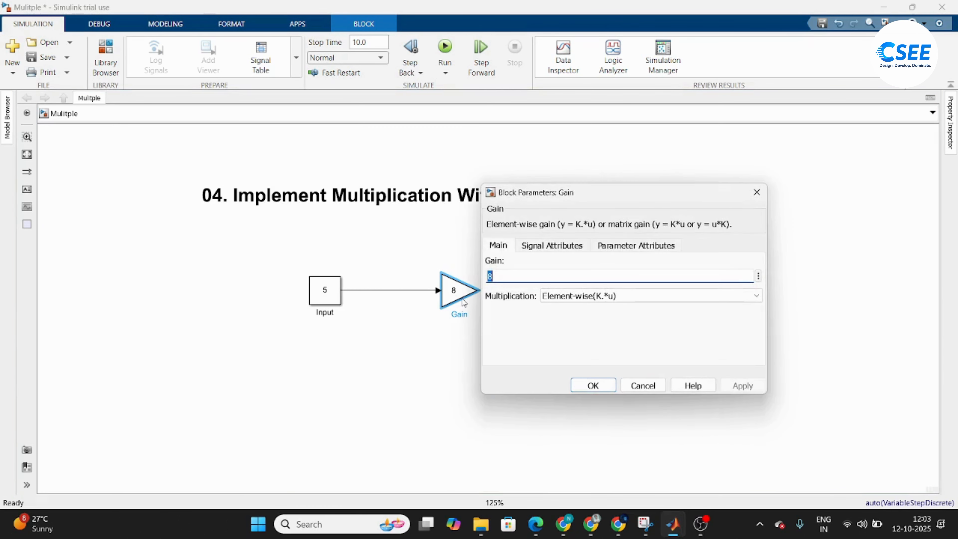
pyautogui.write('10')
pyautogui.press('Return')
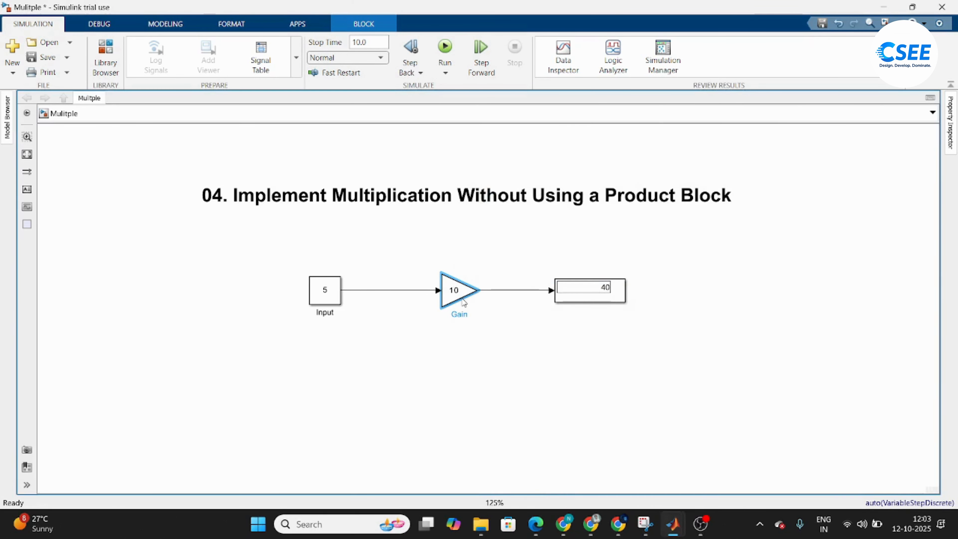
pyautogui.click(445, 48)
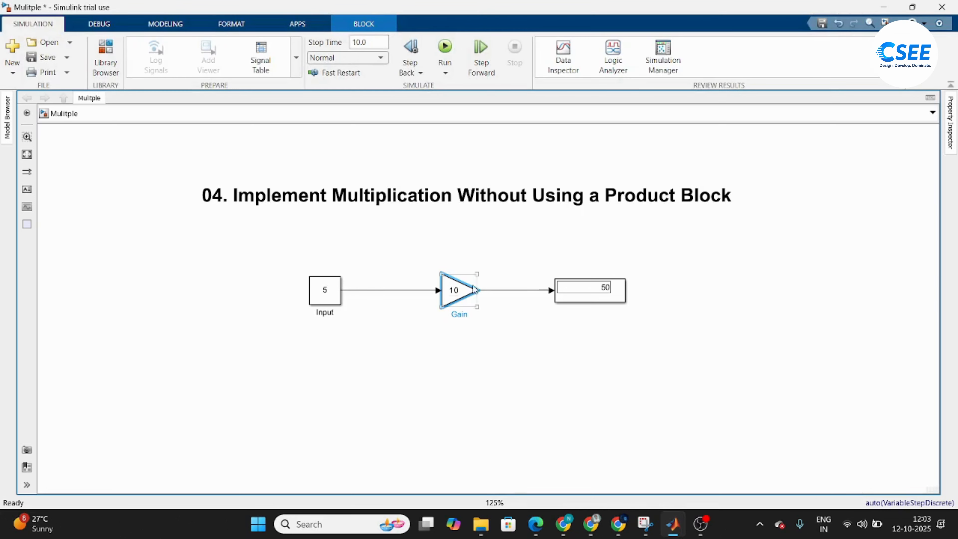
pyautogui.click(470, 228)
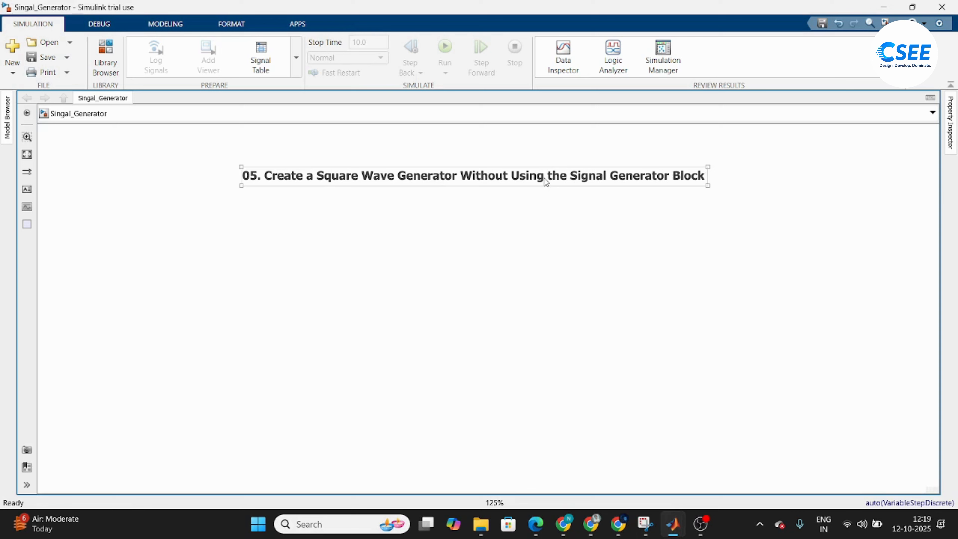
# - Add a Simulink Clock block to the Singal_Generator model and place it below the start of the title
pyautogui.click(297, 301)
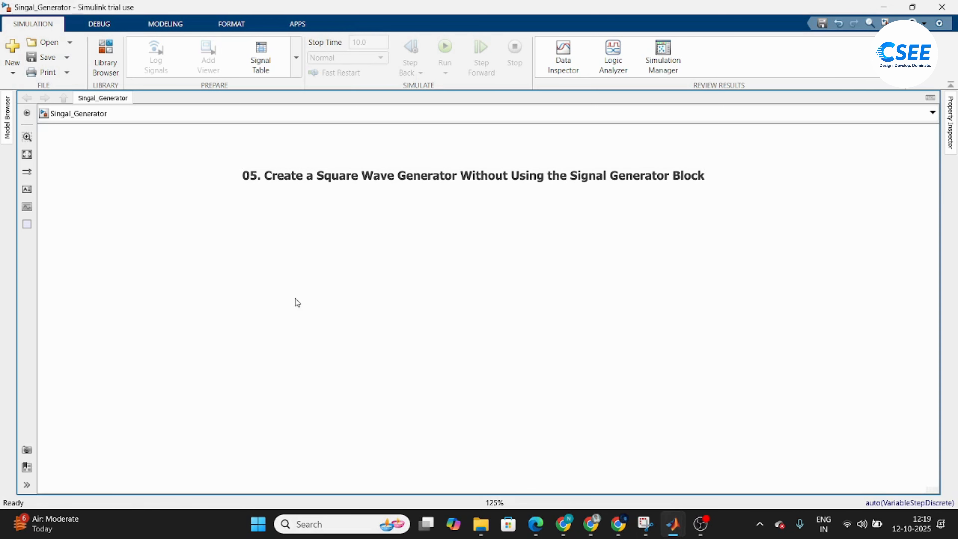
pyautogui.doubleClick(276, 301)
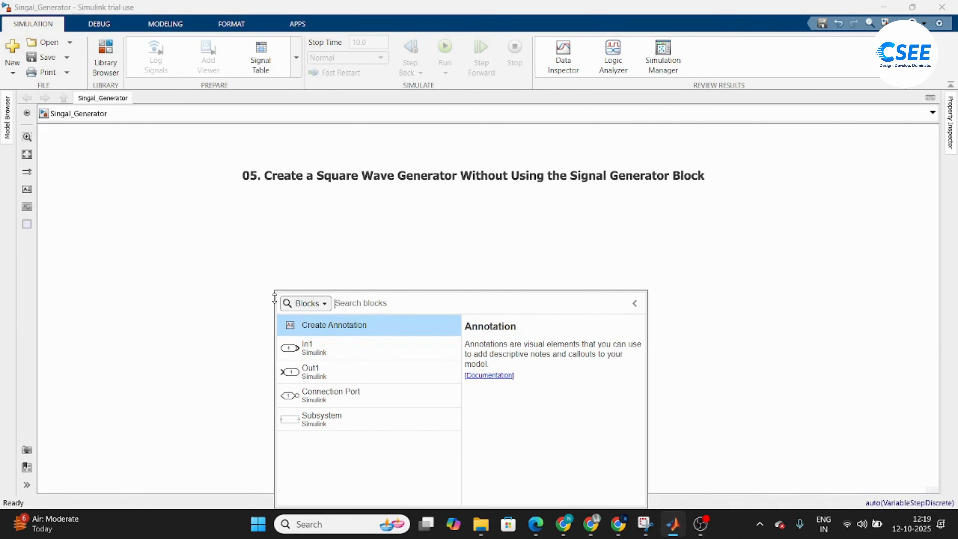
pyautogui.write('Clo')
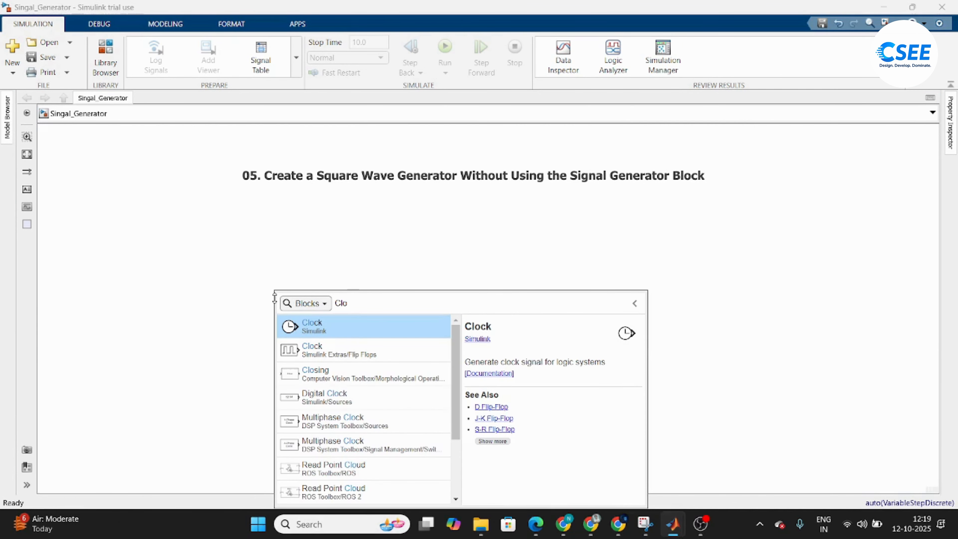
pyautogui.press('Return')
pyautogui.moveTo(274, 297); pyautogui.dragTo(235, 249)
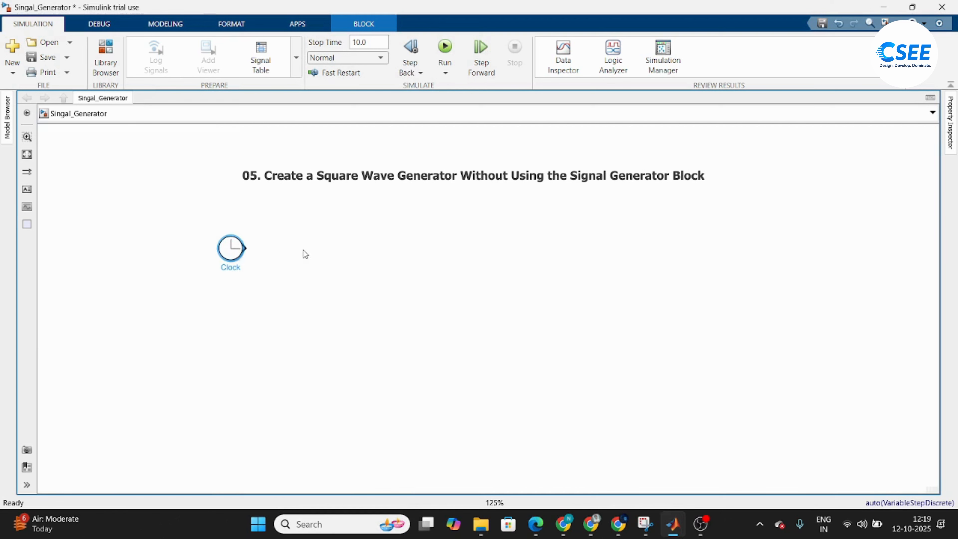
# - Add a Constant block and place it directly below the Clock block
pyautogui.click(302, 249)
pyautogui.doubleClick(268, 302)
pyautogui.write('C')
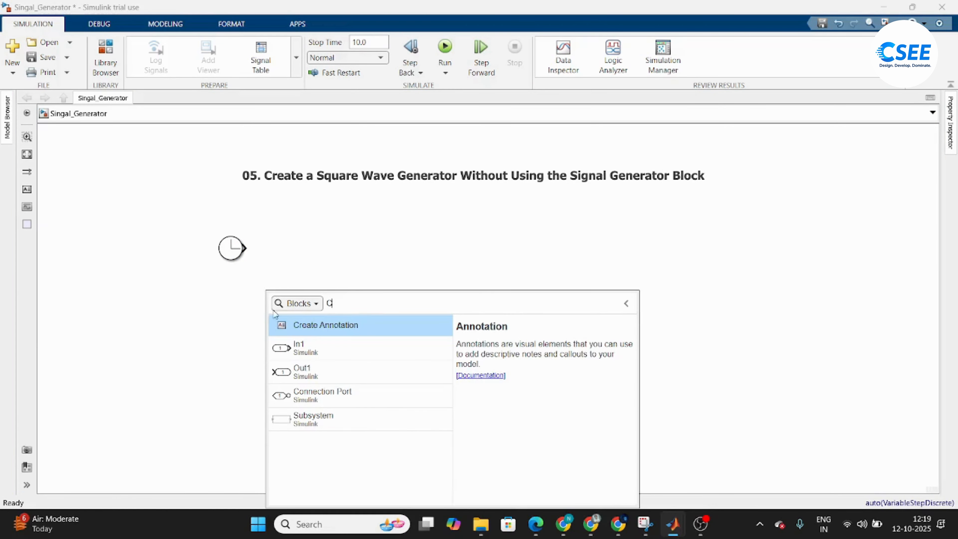
pyautogui.click(350, 338)
pyautogui.moveTo(264, 302); pyautogui.dragTo(231, 333)
# - Add a Mod block to the right of the Clock and Constant blocks, followed by a Relational Operator block
pyautogui.doubleClick(368, 254)
pyautogui.write('mo')
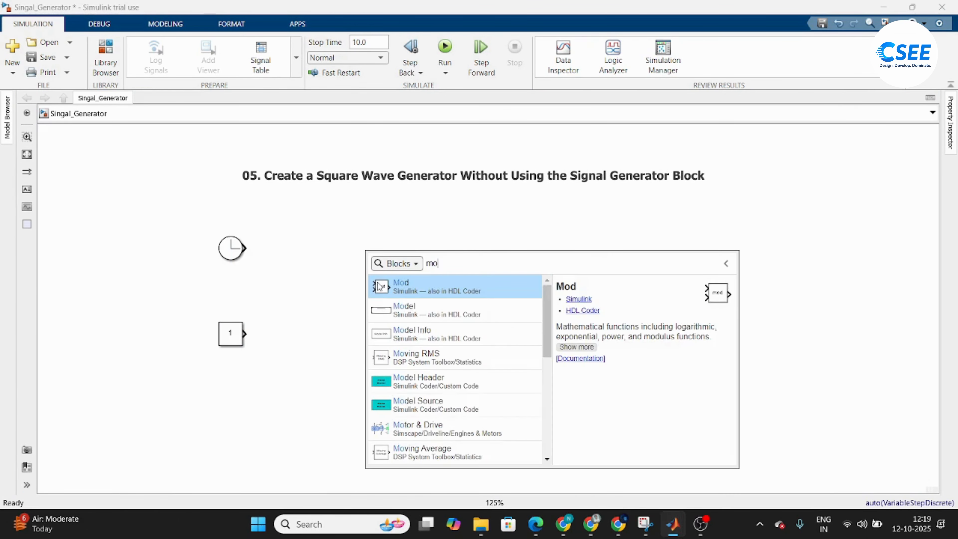
pyautogui.click(427, 296)
pyautogui.moveTo(366, 257); pyautogui.dragTo(349, 282)
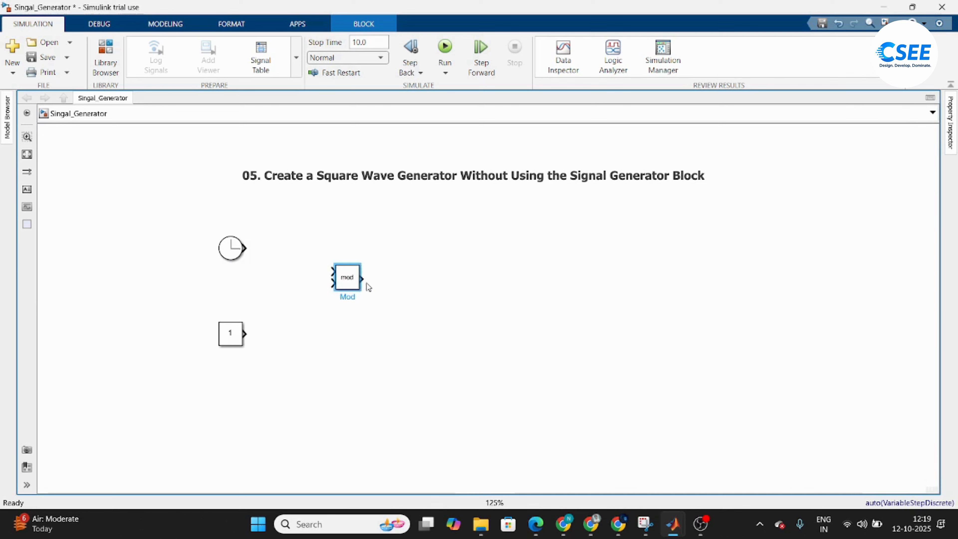
pyautogui.doubleClick(455, 288)
pyautogui.write('re')
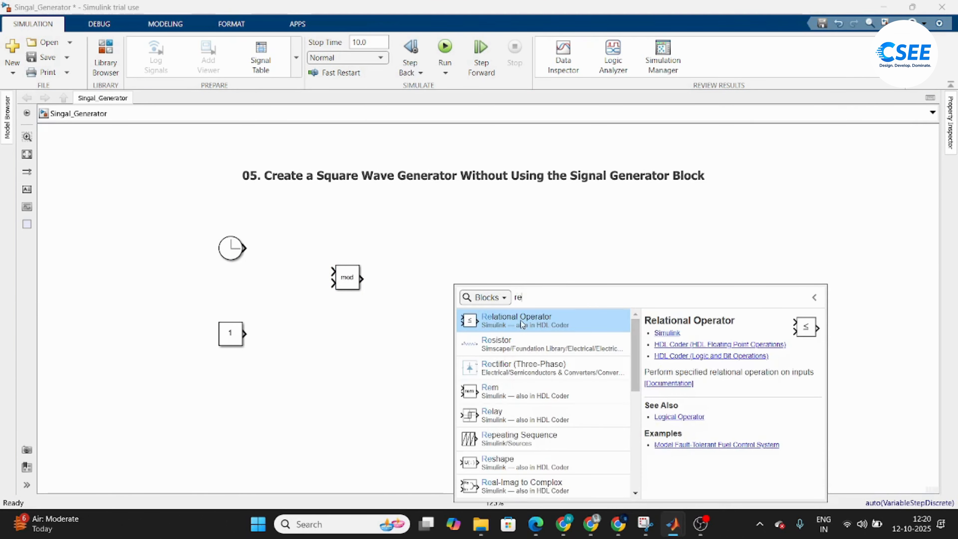
pyautogui.click(505, 315)
pyautogui.moveTo(460, 291); pyautogui.dragTo(492, 307)
# - Add a Gain block and a Scope block in line after the Relational Operator
pyautogui.doubleClick(583, 272)
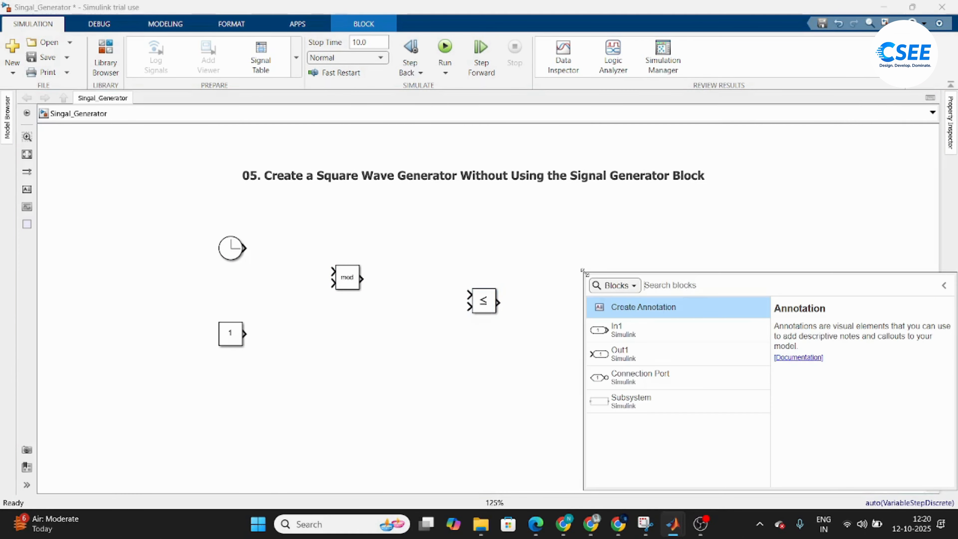
pyautogui.write('gain')
pyautogui.click(609, 309)
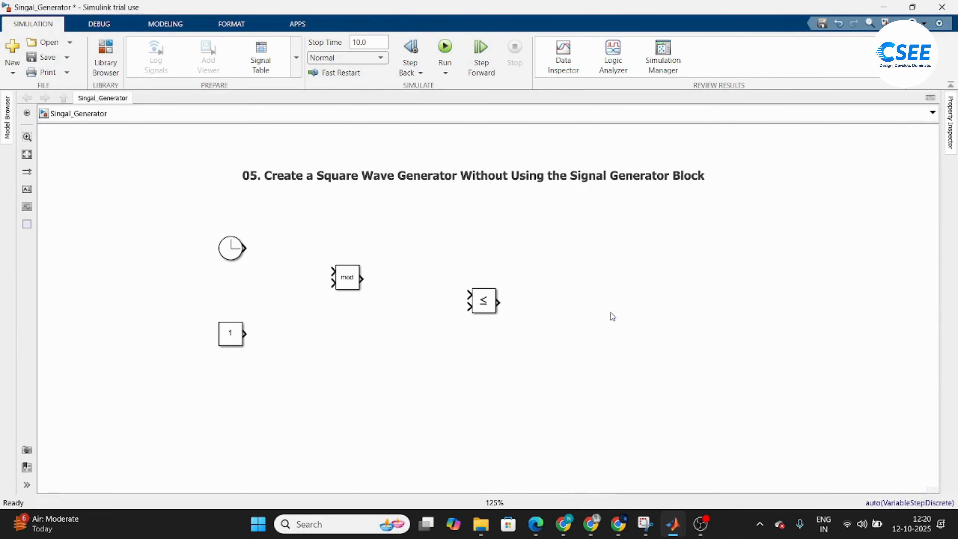
pyautogui.moveTo(582, 273); pyautogui.dragTo(599, 305)
pyautogui.press('Delete')
pyautogui.doubleClick(780, 242)
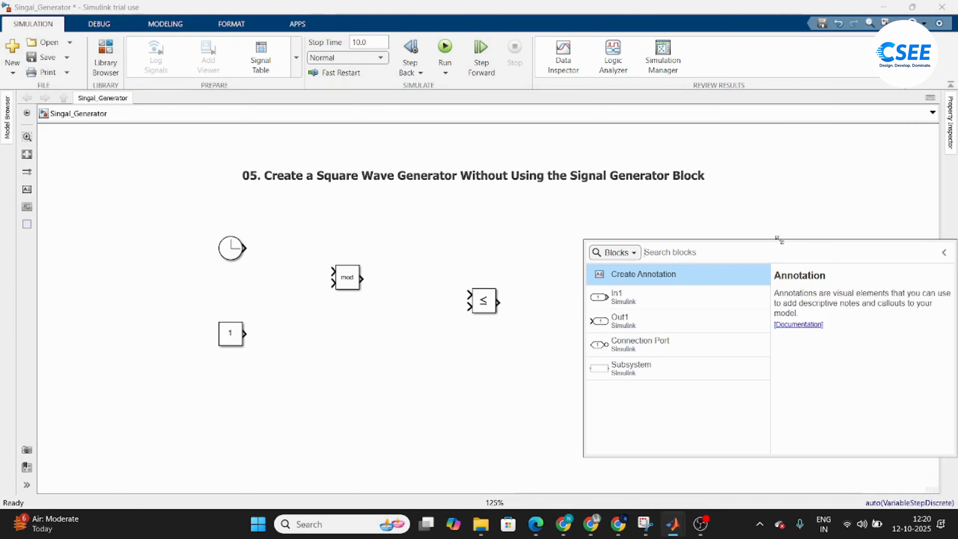
pyautogui.write('Sc')
pyautogui.click(699, 278)
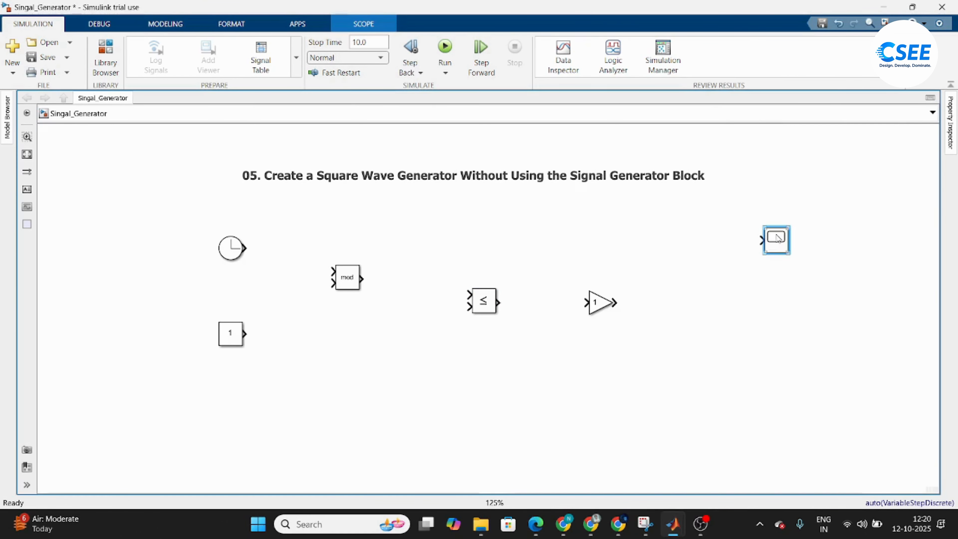
pyautogui.moveTo(776, 234); pyautogui.dragTo(739, 299)
# - Connect the Clock to the Mod block's first input and set the Constant block's value to 10
pyautogui.click(345, 279)
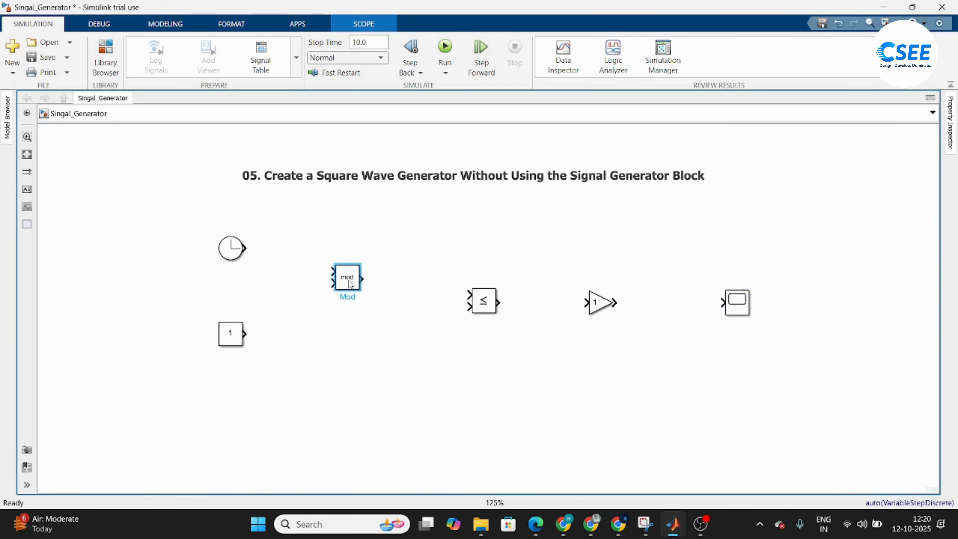
pyautogui.moveTo(338, 269); pyautogui.dragTo(245, 248)
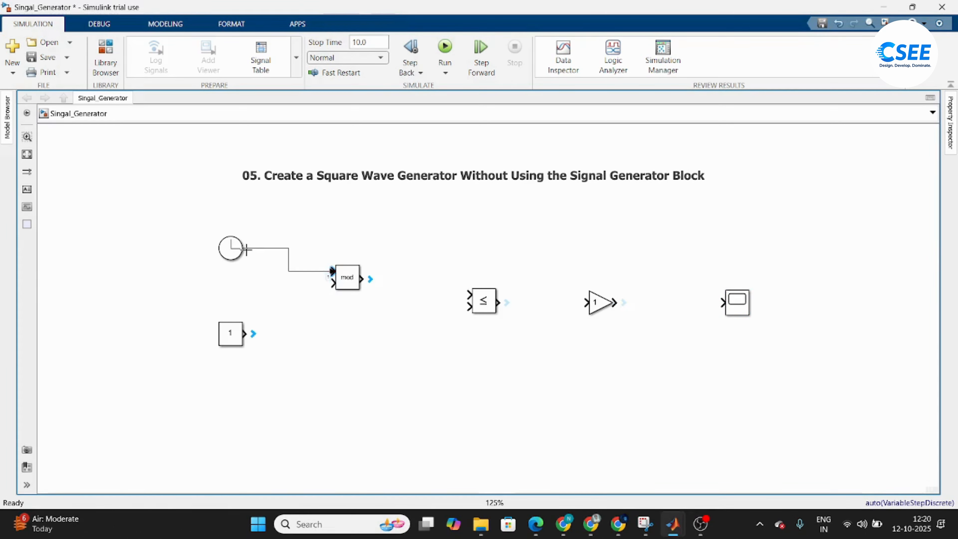
pyautogui.click(231, 337)
pyautogui.doubleClick(232, 342)
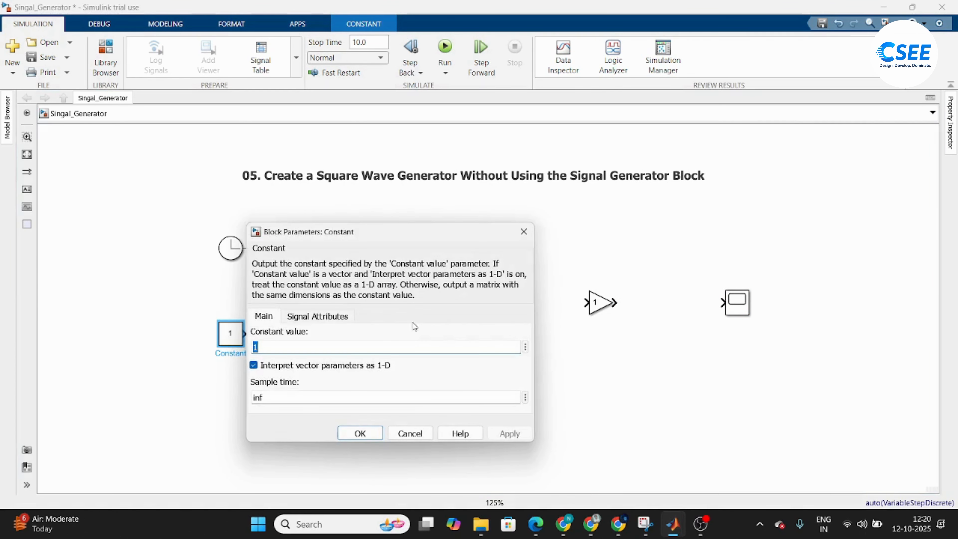
pyautogui.click(372, 344)
pyautogui.click(360, 433)
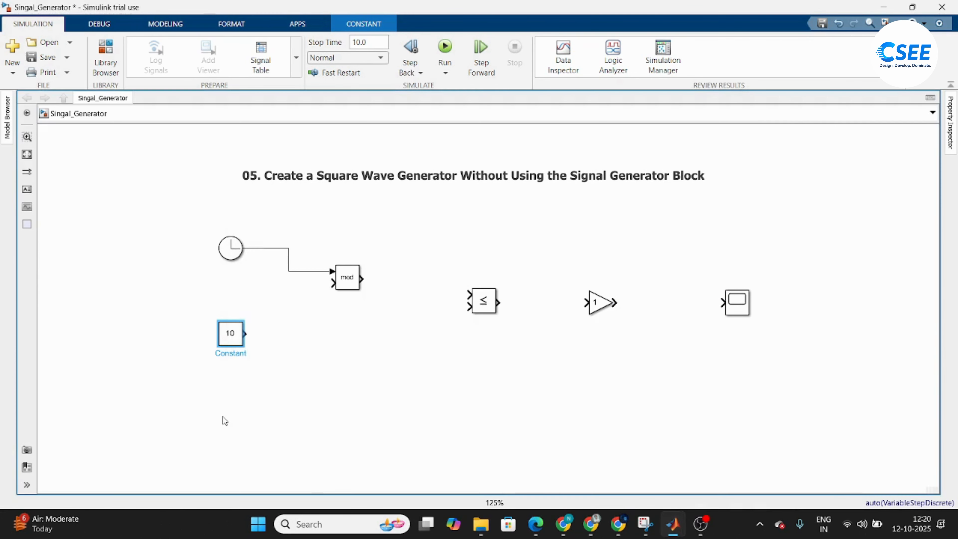
# - Rename the Constant block T and connect it to the Mod block's second input
pyautogui.doubleClick(225, 352)
pyautogui.write('T')
pyautogui.click(358, 378)
pyautogui.moveTo(331, 284); pyautogui.dragTo(245, 333)
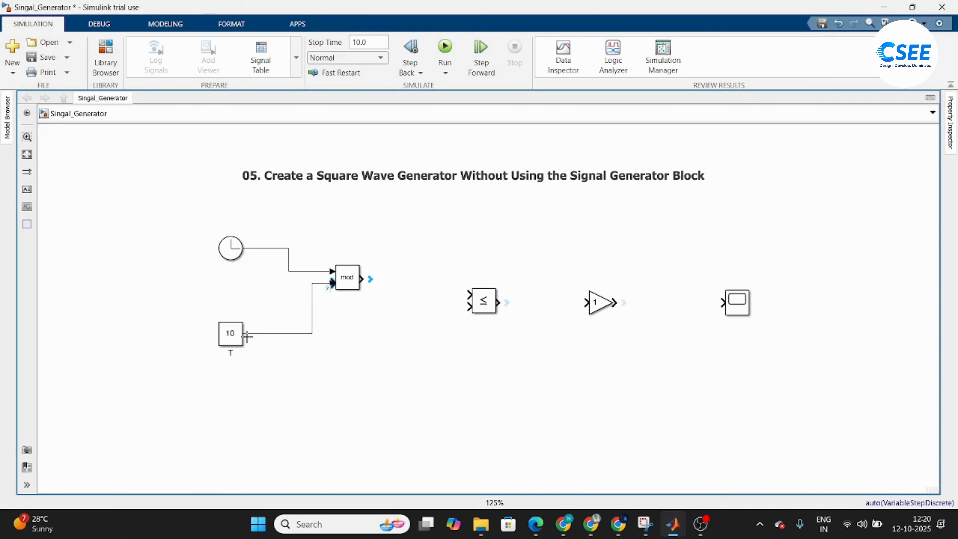
# - Move the Relational Operator closer to the Mod block and set its operator to >
pyautogui.moveTo(488, 302); pyautogui.dragTo(468, 303)
pyautogui.click(466, 301)
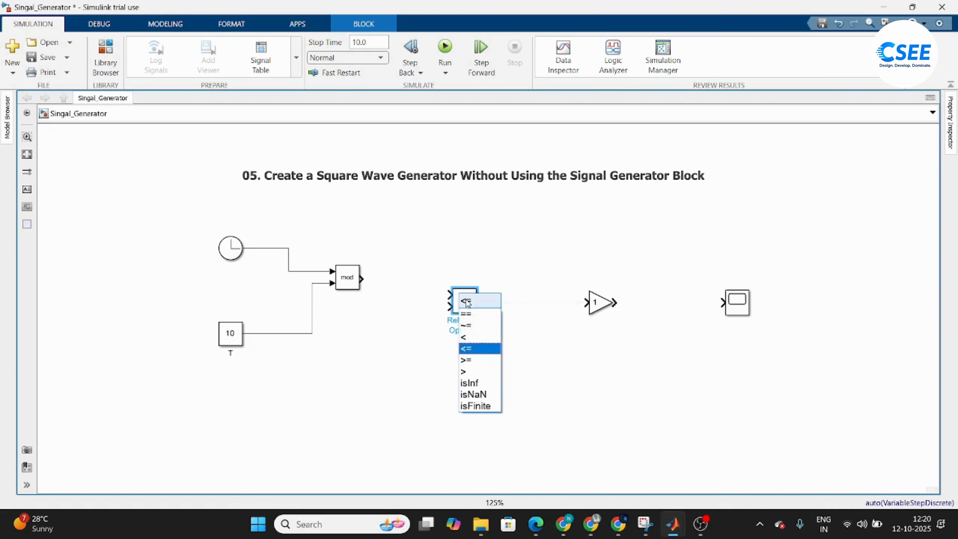
pyautogui.click(470, 364)
pyautogui.click(444, 336)
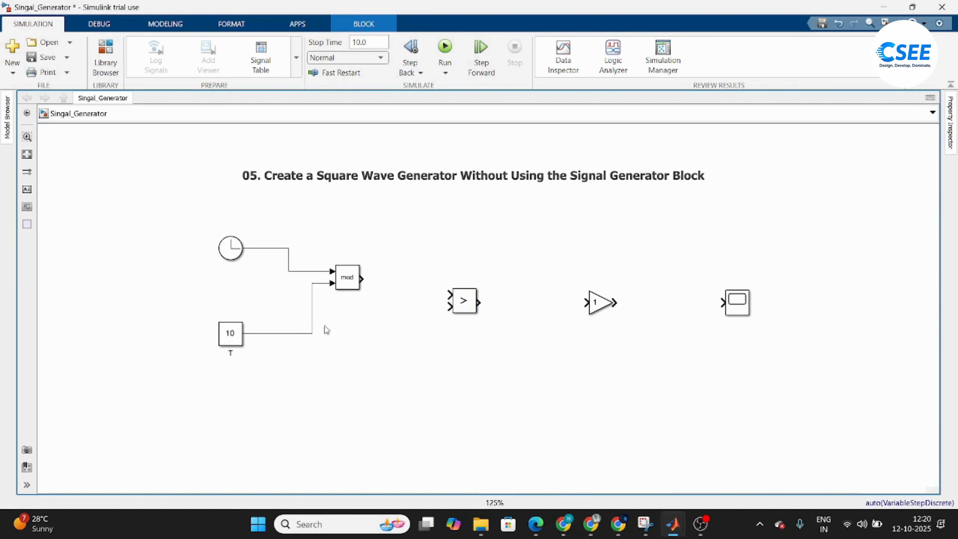
# - Duplicate the T block near the Relational Operator and connect the Mod output and the copy to its first and second inputs
pyautogui.moveTo(239, 342); pyautogui.dragTo(403, 346)
pyautogui.moveTo(362, 278); pyautogui.dragTo(449, 297)
pyautogui.moveTo(408, 333); pyautogui.dragTo(449, 306)
# - Set the duplicated Constant block's value to 5 and rename it T/2
pyautogui.doubleClick(393, 341)
pyautogui.write('5')
pyautogui.press('Return')
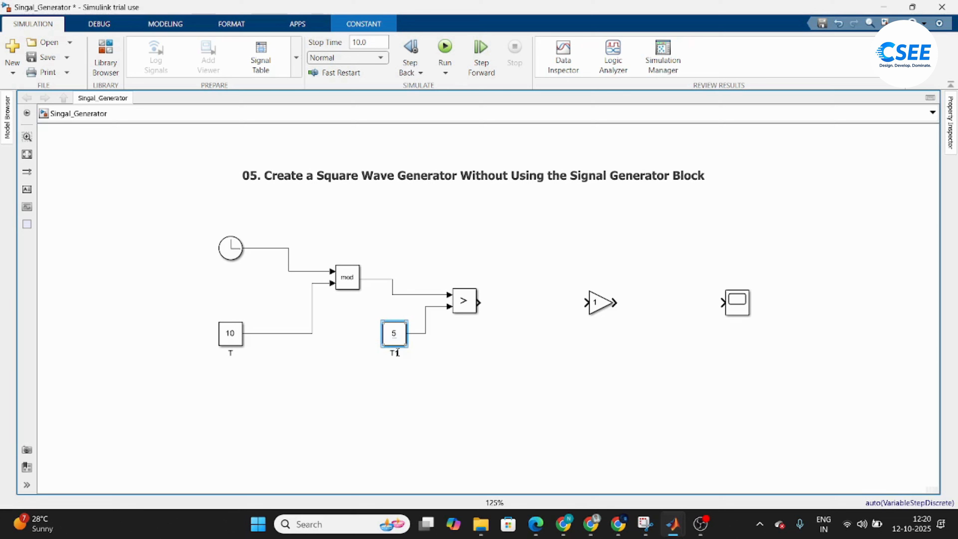
pyautogui.doubleClick(398, 352)
# - Move the Gain and Scope blocks closer and connect the Relational Operator through the Gain block to the Scope
pyautogui.moveTo(600, 302); pyautogui.dragTo(545, 301)
pyautogui.click(507, 302)
pyautogui.click(696, 308)
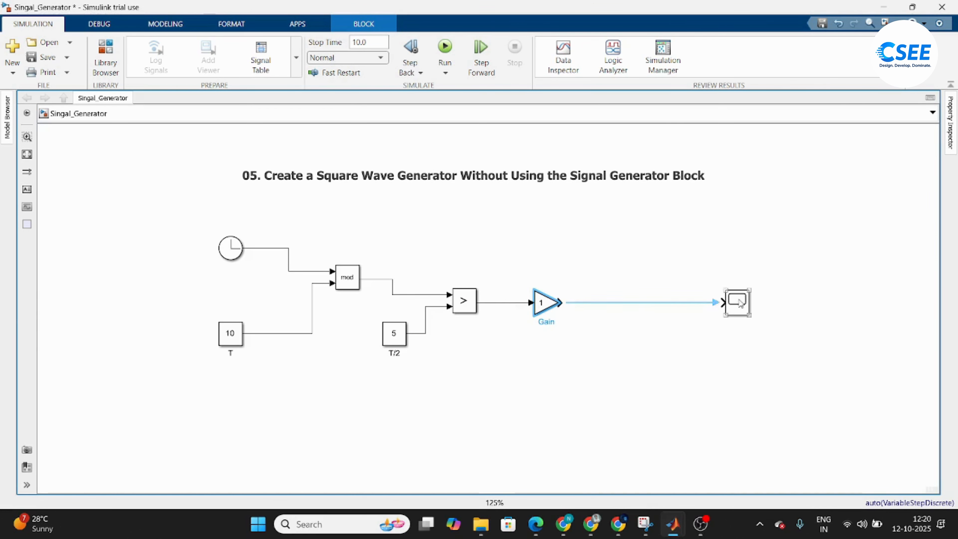
pyautogui.moveTo(737, 304); pyautogui.dragTo(648, 304)
# - Rename the Gain block Amplitude
pyautogui.click(540, 309)
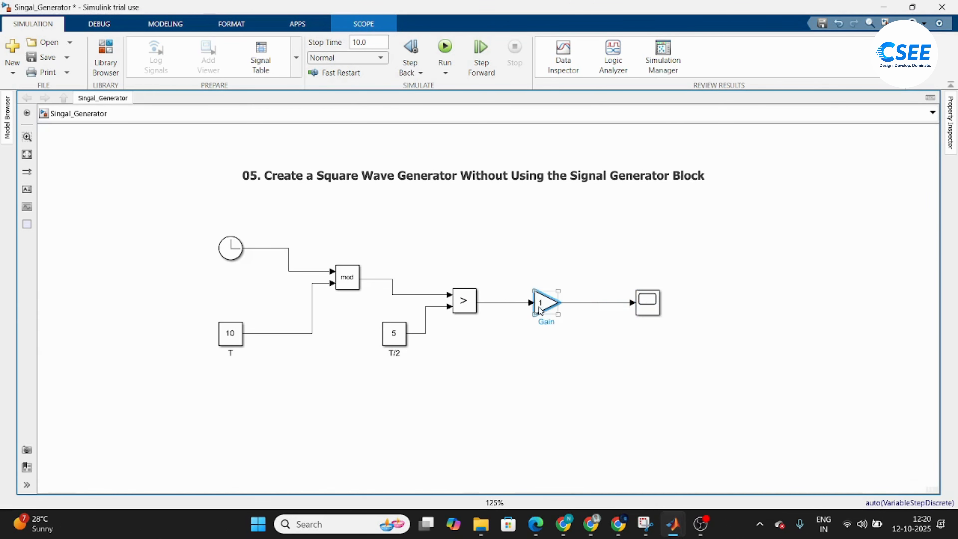
pyautogui.doubleClick(550, 323)
pyautogui.write('Amplitude')
pyautogui.click(551, 362)
# - Center the complete block diagram beneath the title and save the model
pyautogui.click(467, 305)
pyautogui.click(477, 239)
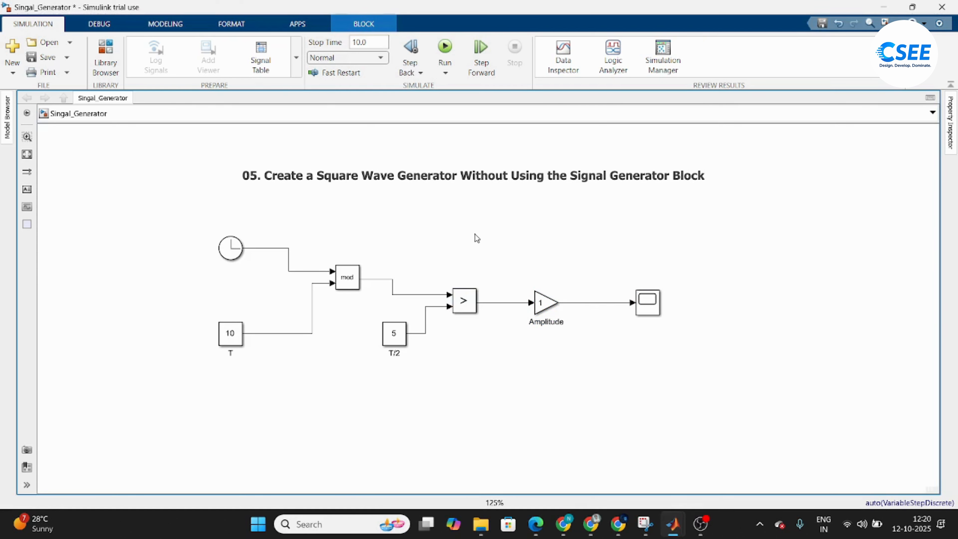
pyautogui.moveTo(161, 240); pyautogui.dragTo(743, 359)
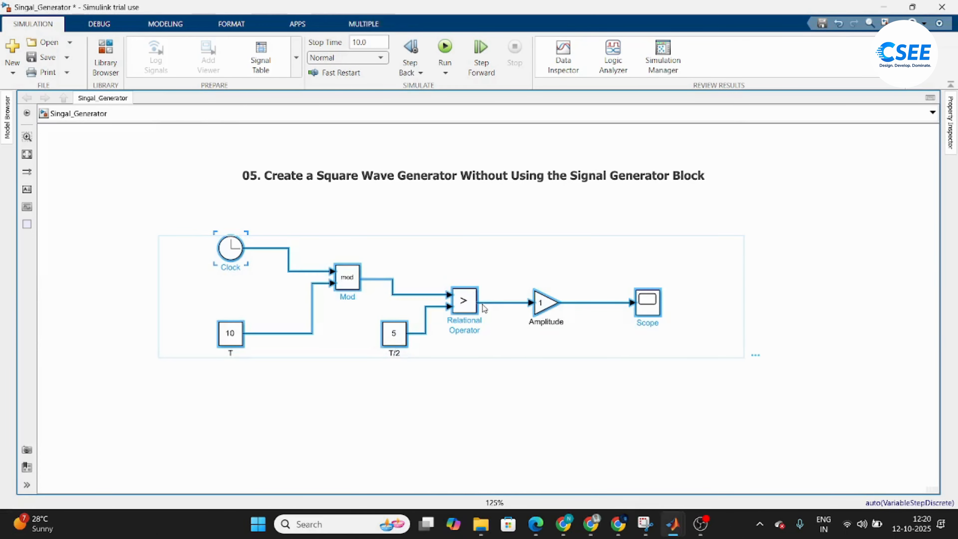
pyautogui.moveTo(470, 302); pyautogui.dragTo(517, 289)
pyautogui.click(555, 397)
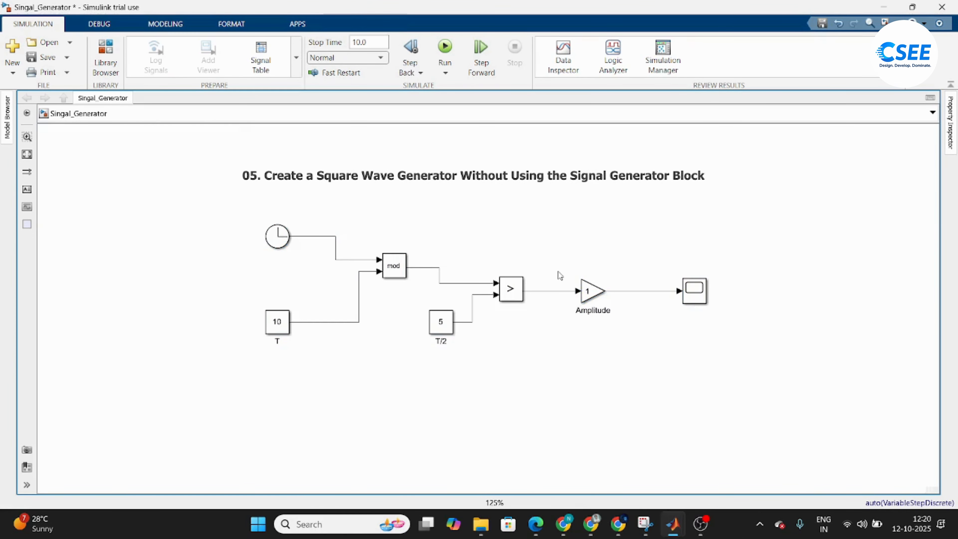
pyautogui.hotkey('ctrl', 's')
# - Run the square wave model's simulation and open the Scope to examine the output waveform
pyautogui.click(442, 46)
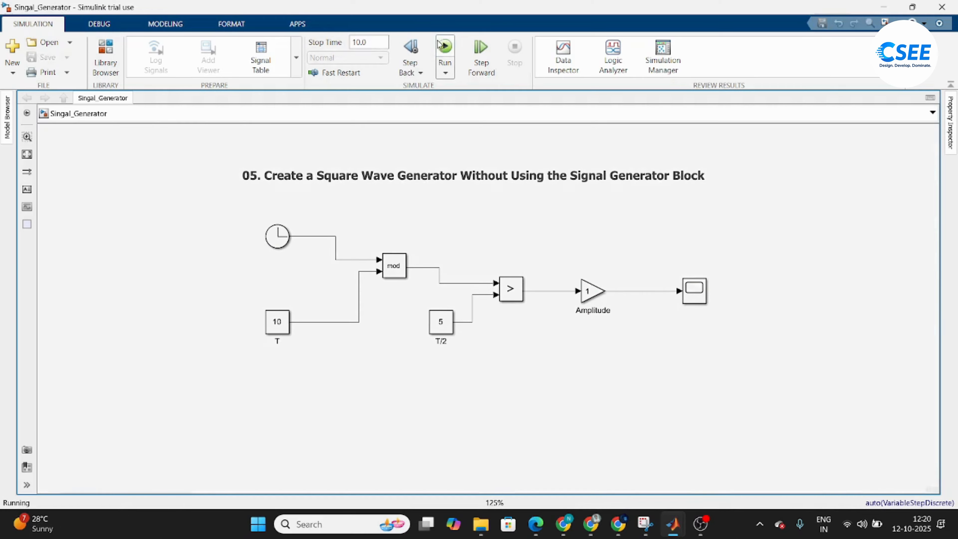
pyautogui.doubleClick(707, 293)
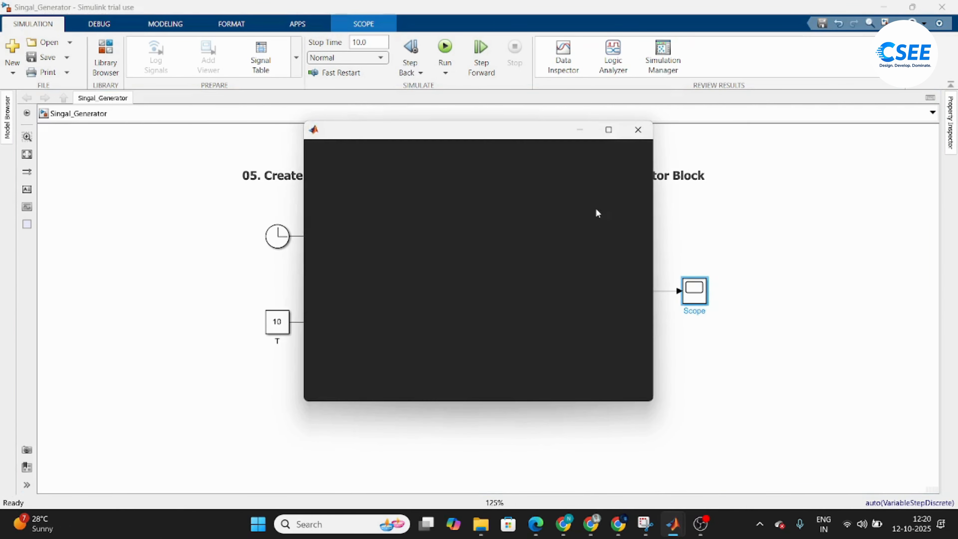
pyautogui.moveTo(481, 132); pyautogui.dragTo(545, 217)
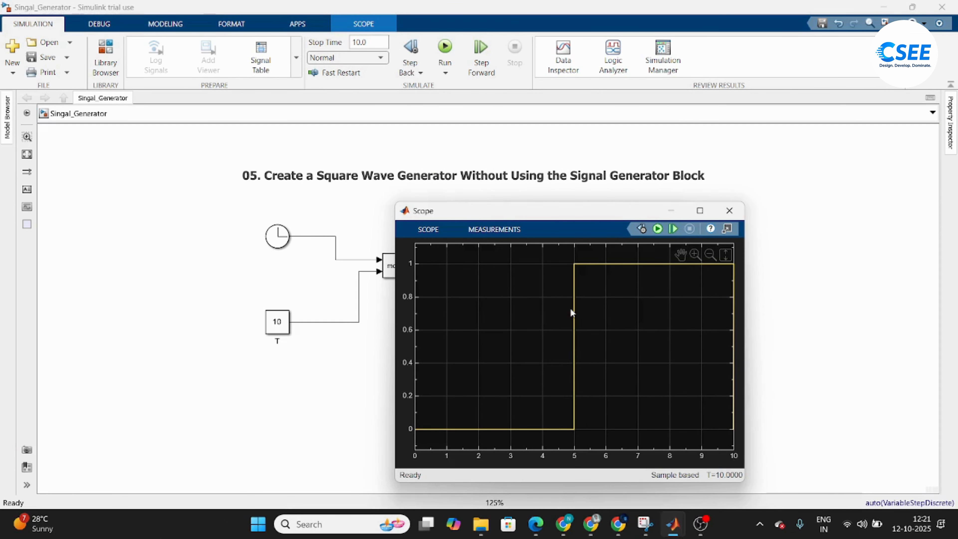
# - Duplicate the Scope block above the Relational Operator and connect the copy to the mod block's output
pyautogui.click(741, 213)
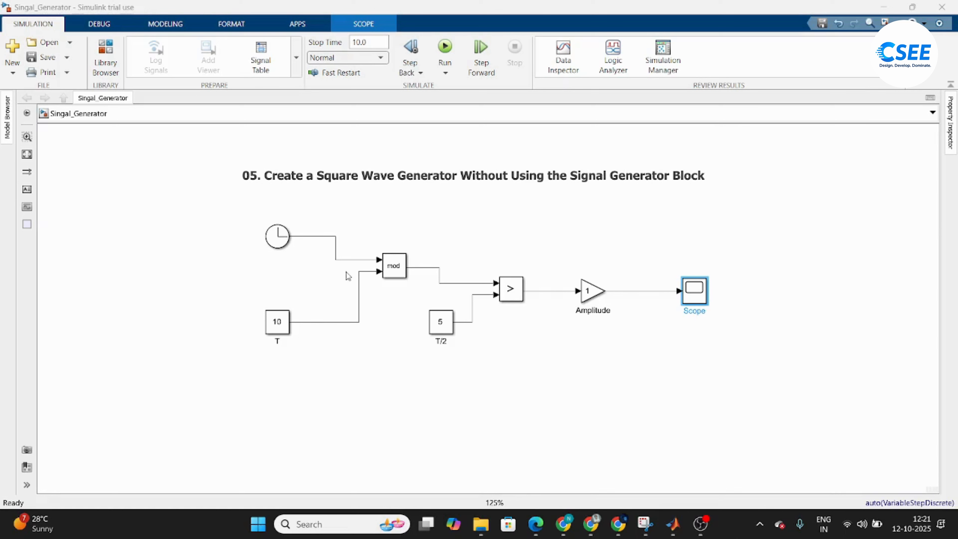
pyautogui.click(425, 267)
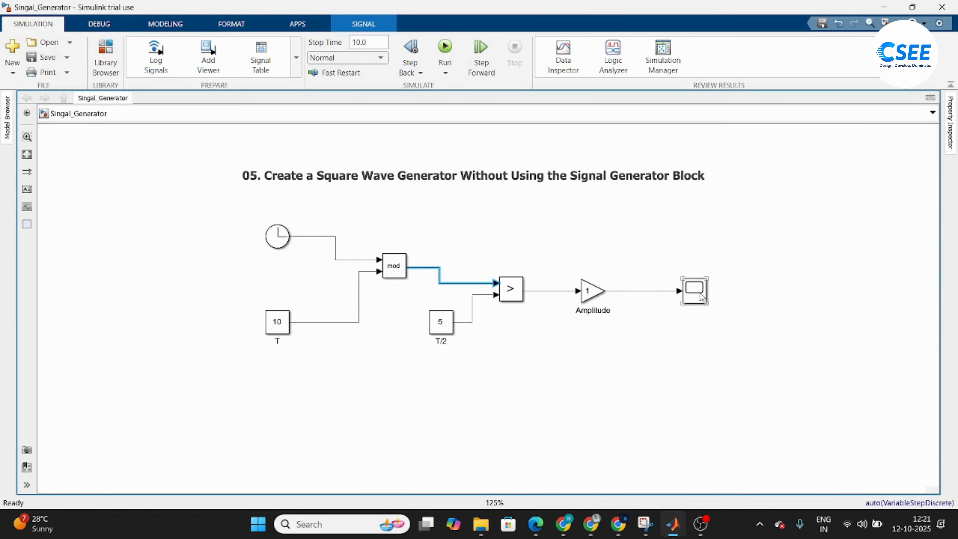
pyautogui.moveTo(684, 291)
pyautogui.mouseDown()
pyautogui.moveTo(460, 219)
pyautogui.moveTo(421, 253)
pyautogui.moveTo(421, 267)
pyautogui.mouseUp()
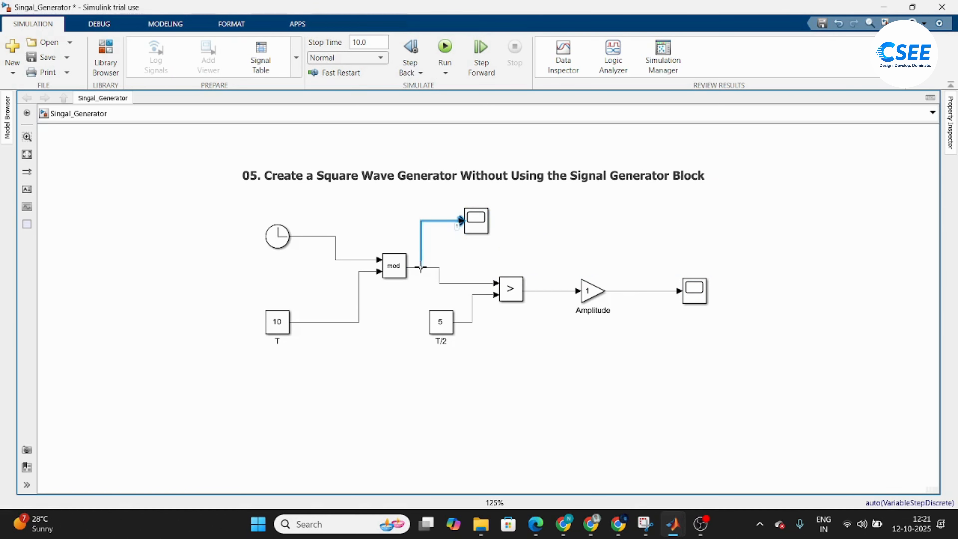
# - Run the simulation and open the added Scope to examine the mod output signal
pyautogui.doubleClick(471, 219)
pyautogui.click(637, 131)
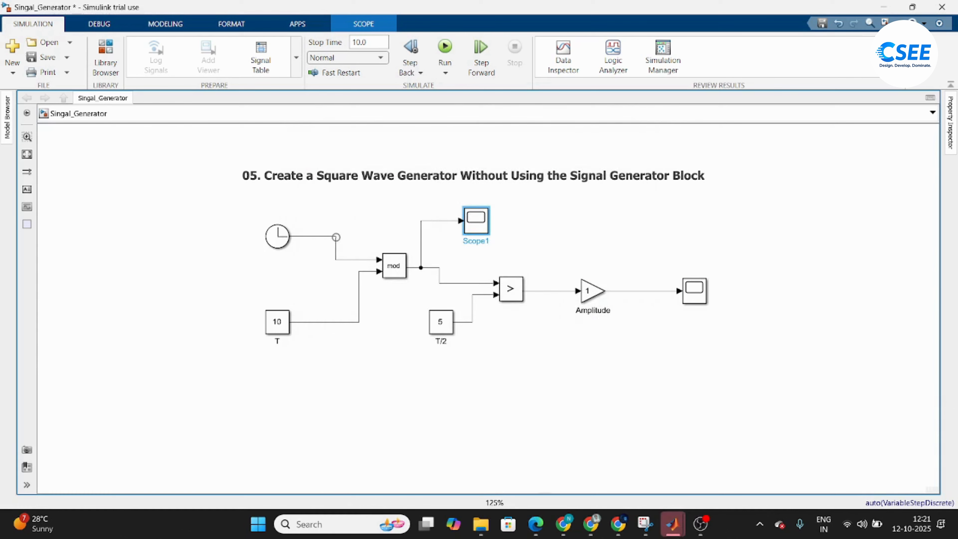
pyautogui.click(445, 49)
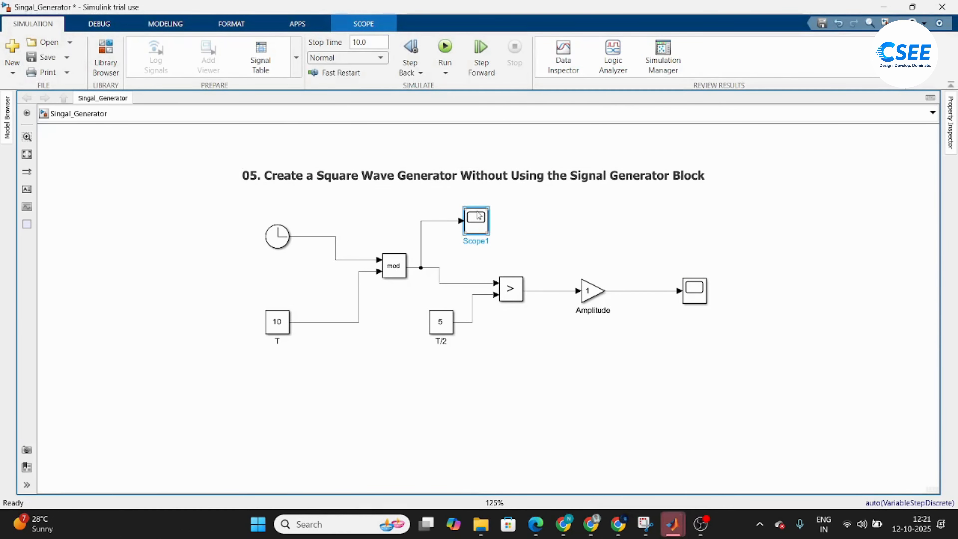
pyautogui.doubleClick(476, 218)
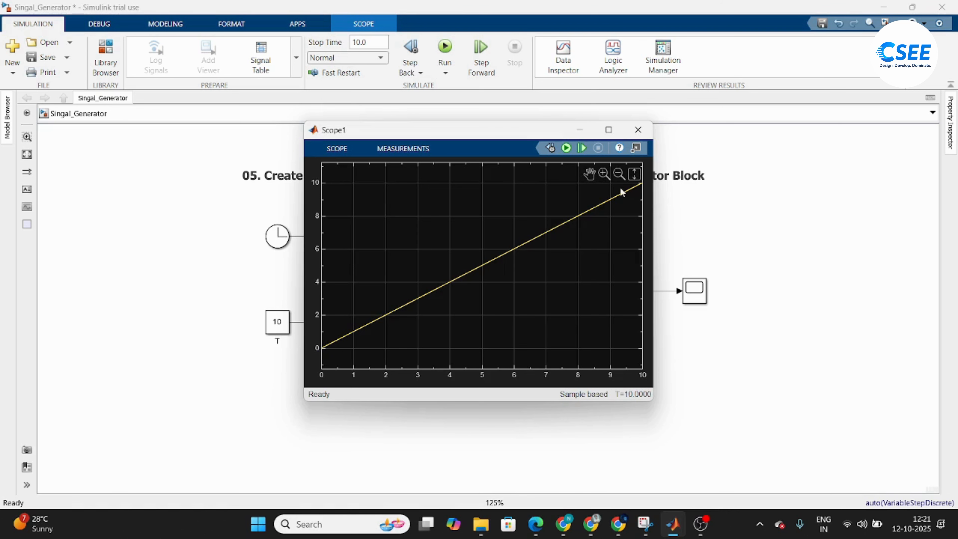
pyautogui.click(637, 129)
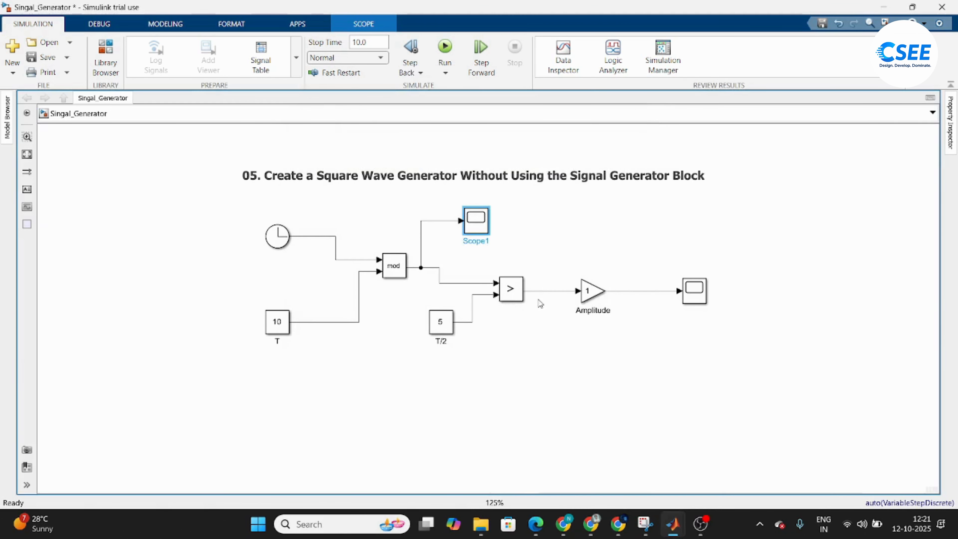
# - Move the T/2 Constant block slightly lower beneath the mod signal line
pyautogui.click(510, 291)
pyautogui.moveTo(432, 324); pyautogui.dragTo(432, 335)
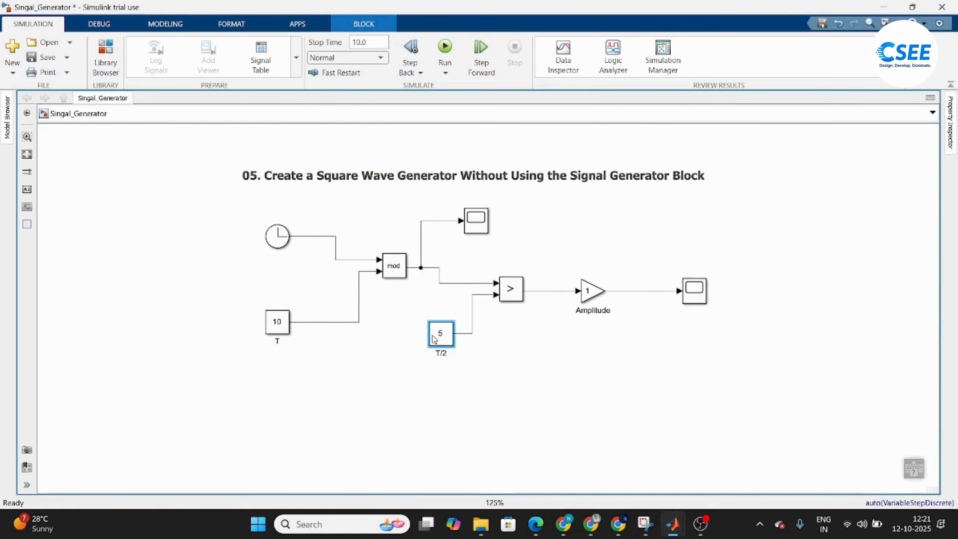
pyautogui.click(455, 284)
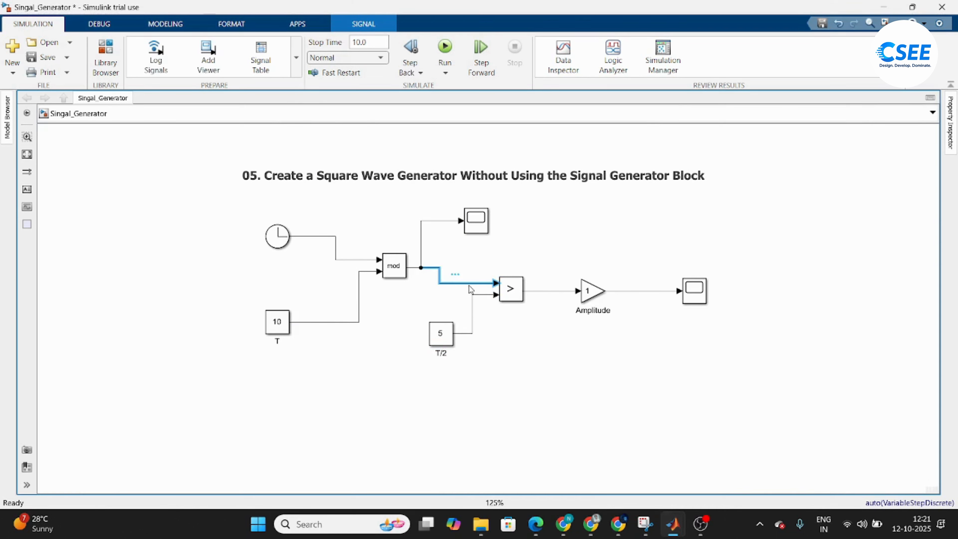
pyautogui.click(543, 292)
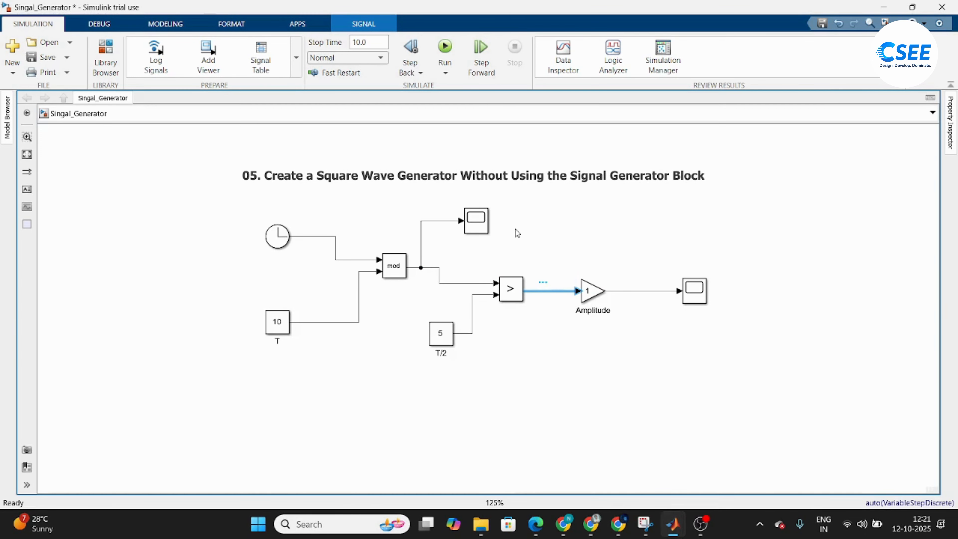
# - Compare the mod signal in the added Scope with the square wave in the output Scope
pyautogui.click(479, 241)
pyautogui.doubleClick(476, 222)
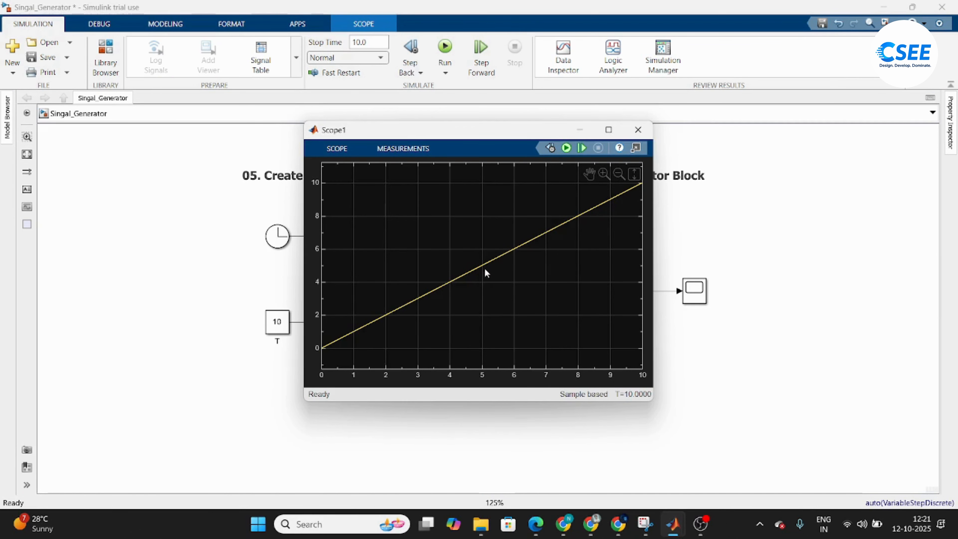
pyautogui.click(638, 129)
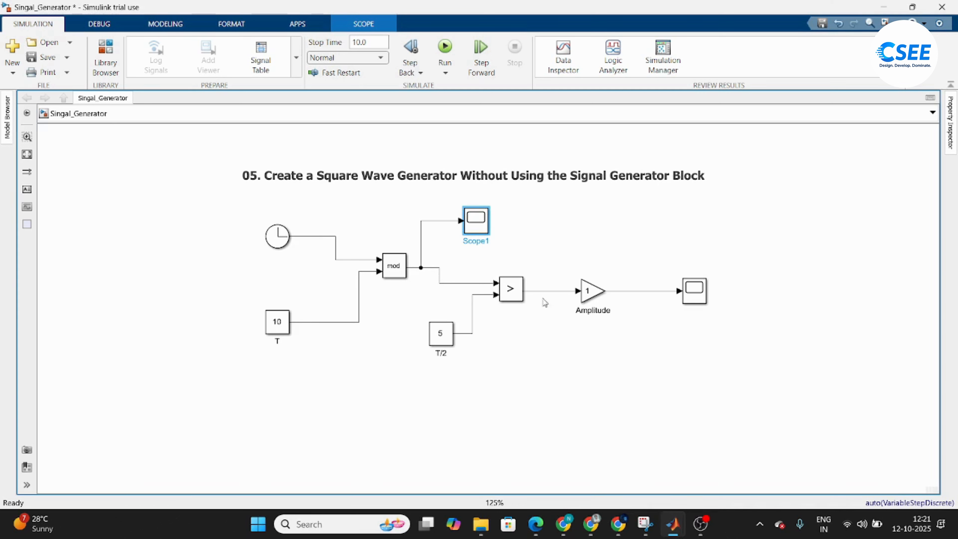
pyautogui.click(549, 291)
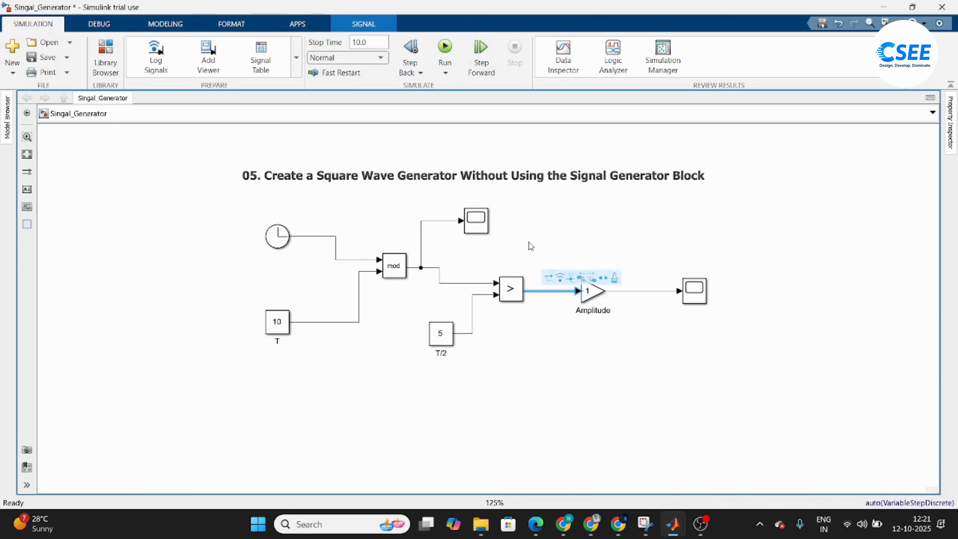
pyautogui.doubleClick(693, 291)
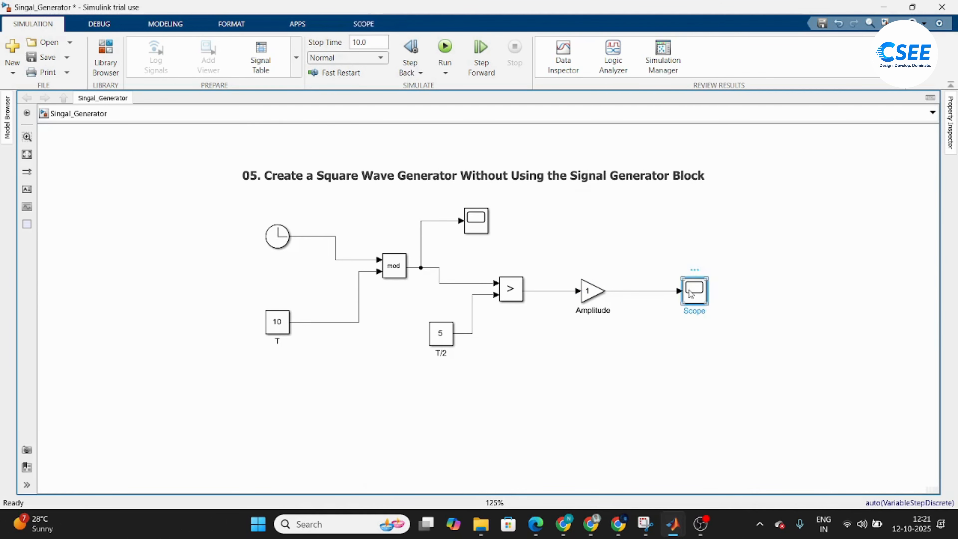
pyautogui.moveTo(540, 215); pyautogui.dragTo(630, 195)
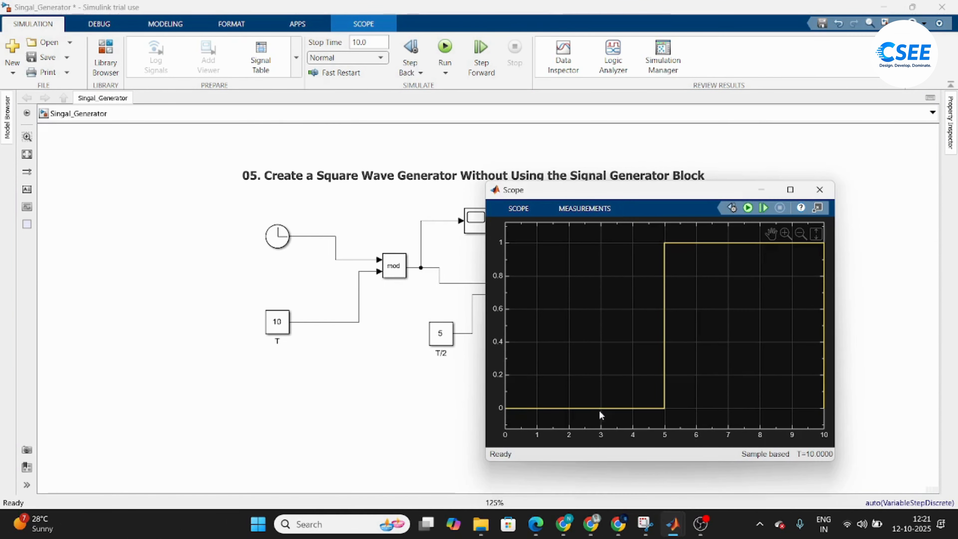
pyautogui.click(476, 226)
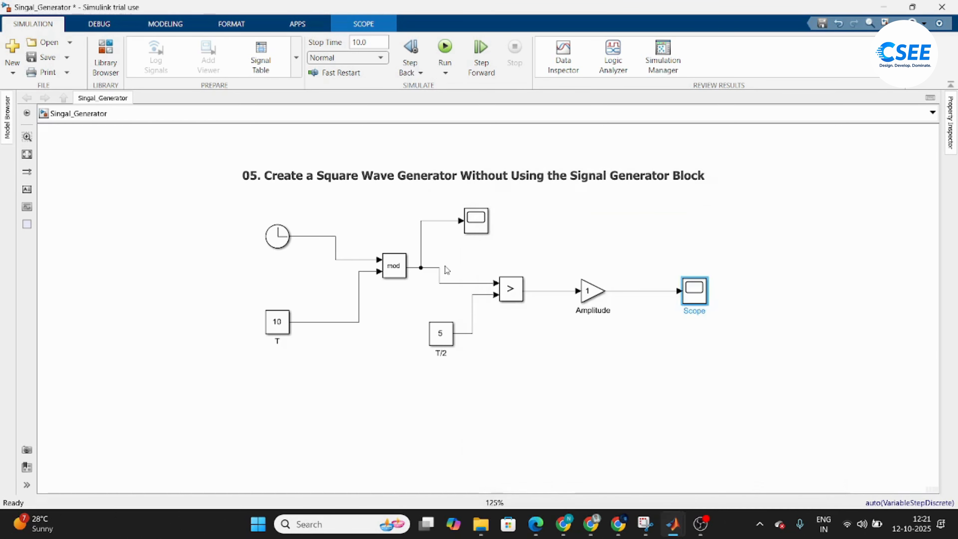
pyautogui.doubleClick(476, 227)
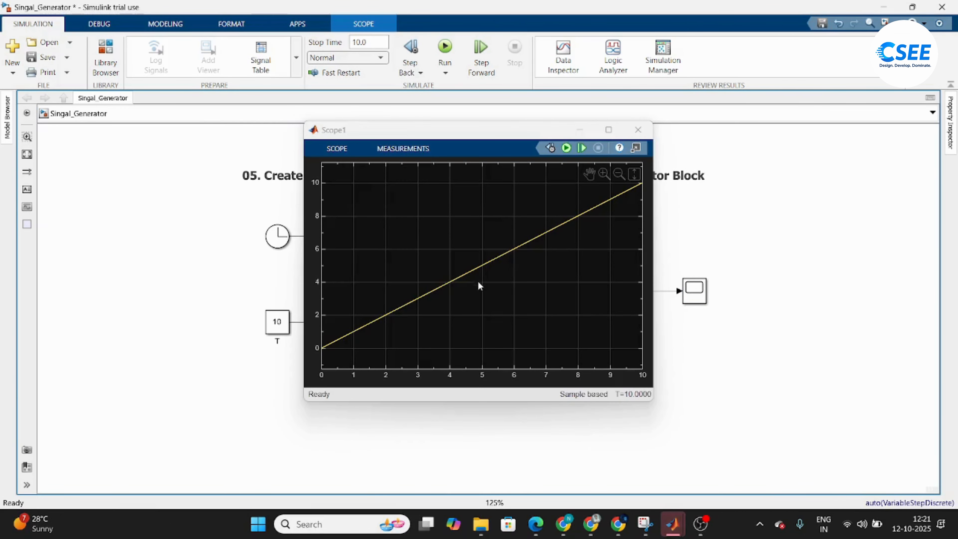
pyautogui.click(637, 130)
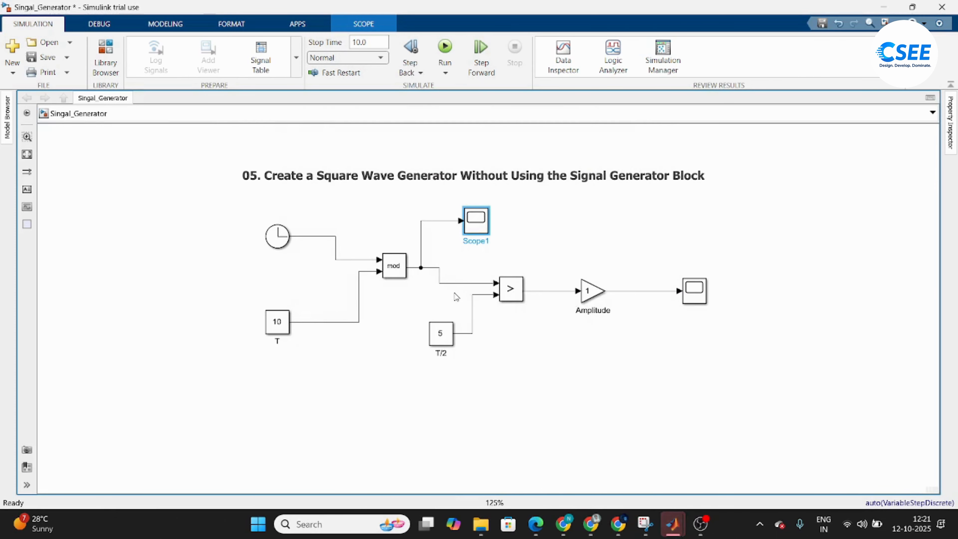
# - Trace the Relational Operator's comparison with T/2 through to the output Scope and examine its waveform
pyautogui.click(514, 290)
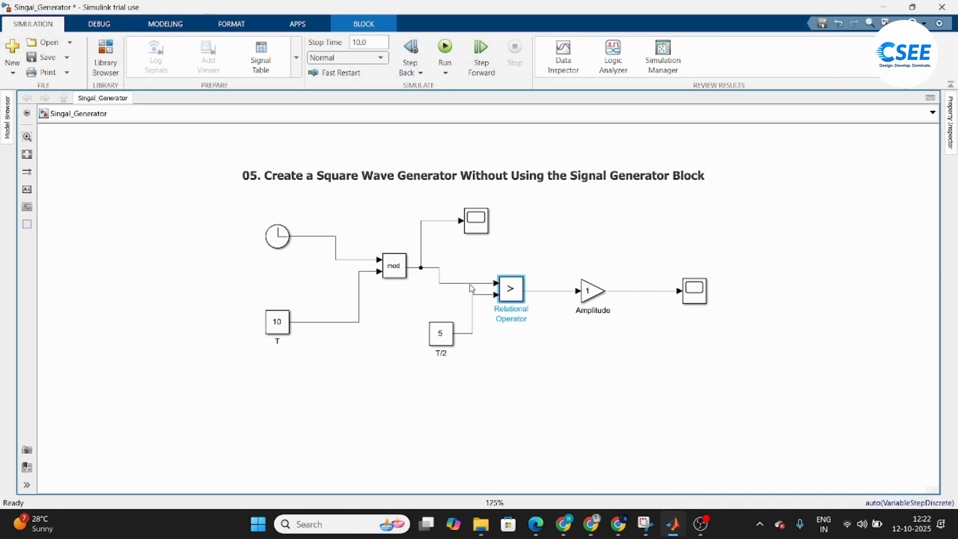
pyautogui.click(437, 334)
pyautogui.click(548, 291)
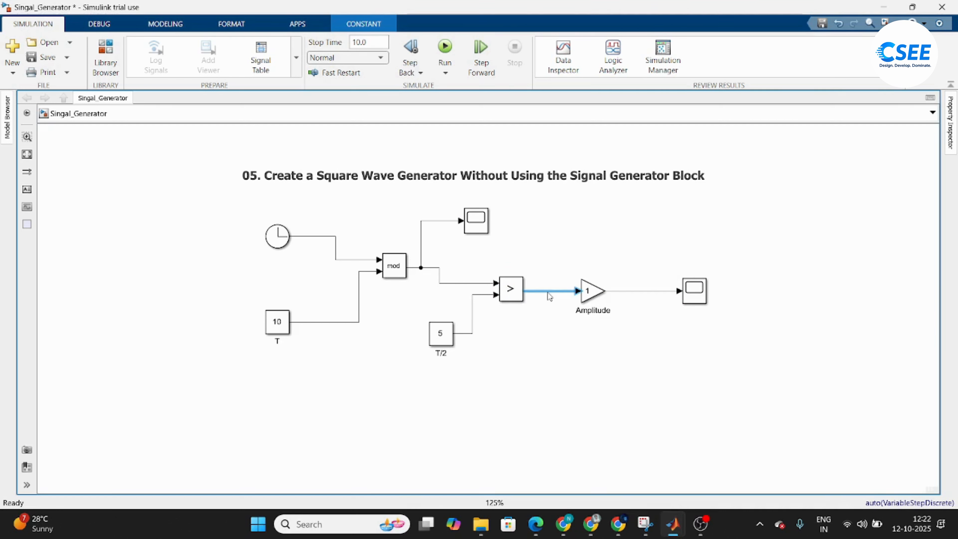
pyautogui.doubleClick(694, 290)
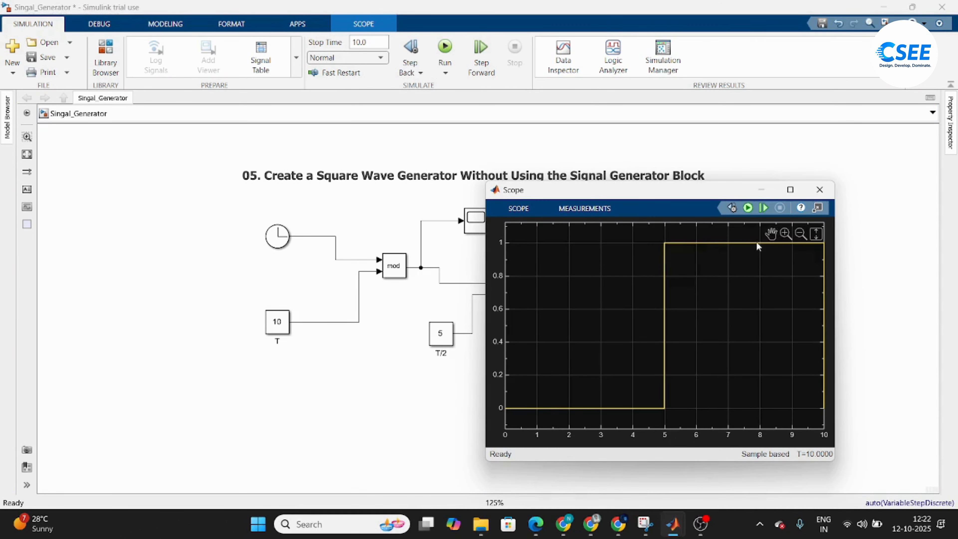
pyautogui.click(819, 190)
# - Set the gain of the Amplitude block to 10 and save the model
pyautogui.doubleClick(586, 295)
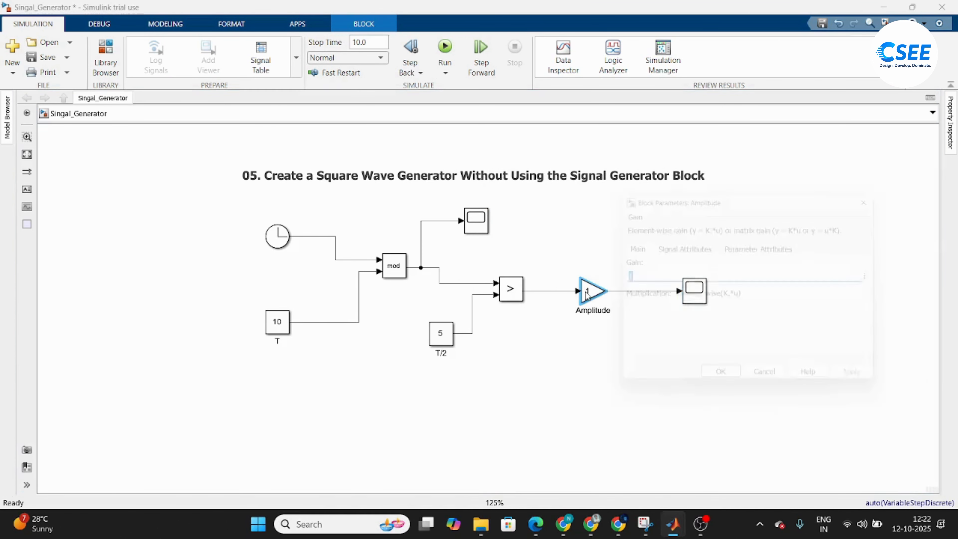
pyautogui.click(662, 276)
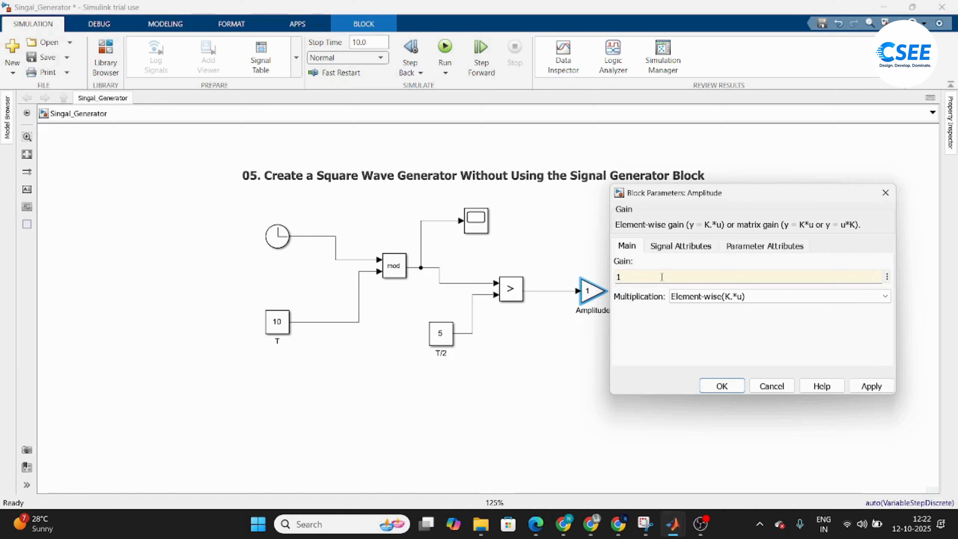
pyautogui.write('0')
pyautogui.press('Return')
pyautogui.click(589, 241)
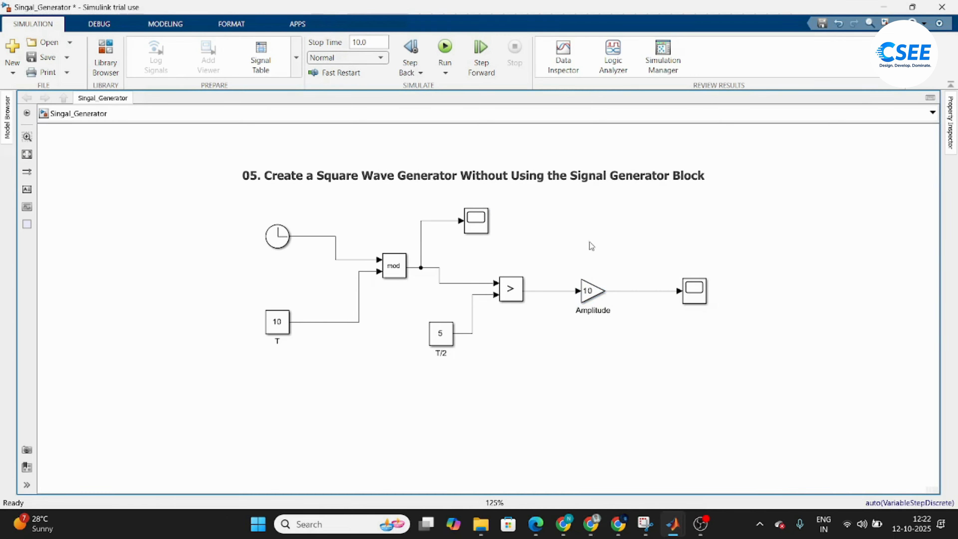
pyautogui.hotkey('ctrl', 's')
# - Rerun the simulation with the changed amplitude and examine the waveform in the output Scope
pyautogui.hotkey('ctrl', 't')
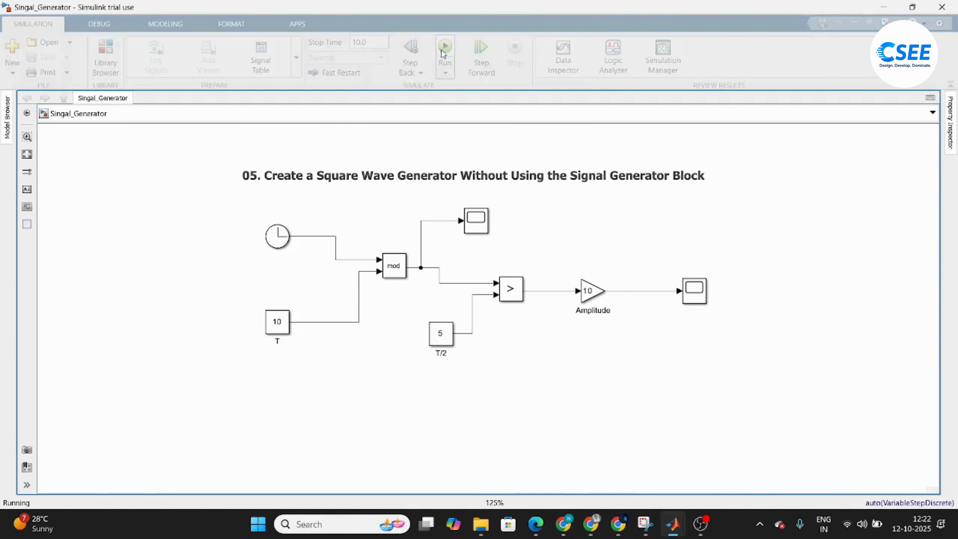
pyautogui.doubleClick(694, 291)
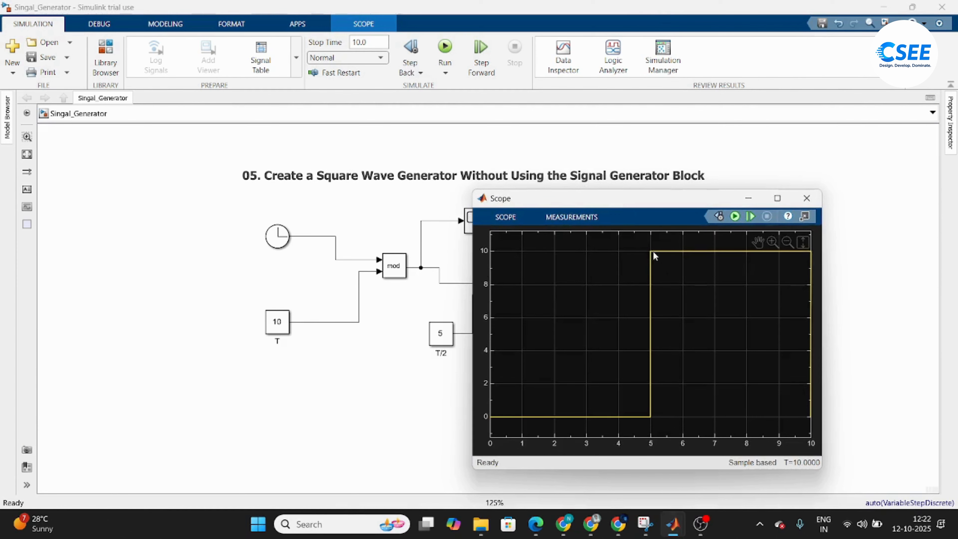
pyautogui.moveTo(653, 208); pyautogui.dragTo(662, 252)
pyautogui.click(819, 252)
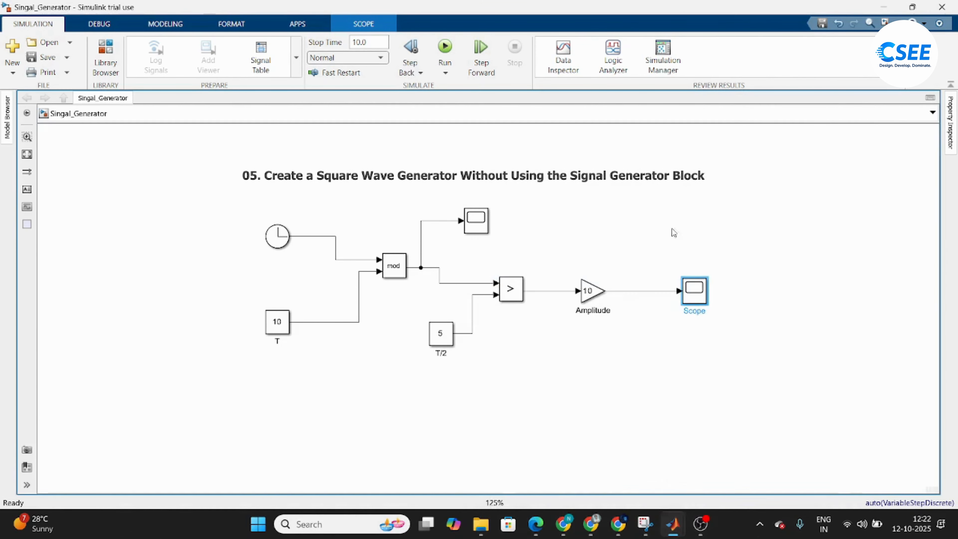
# - Move the square wave exercise's title slightly up and to the right above the block diagram
pyautogui.moveTo(439, 181); pyautogui.dragTo(447, 174)
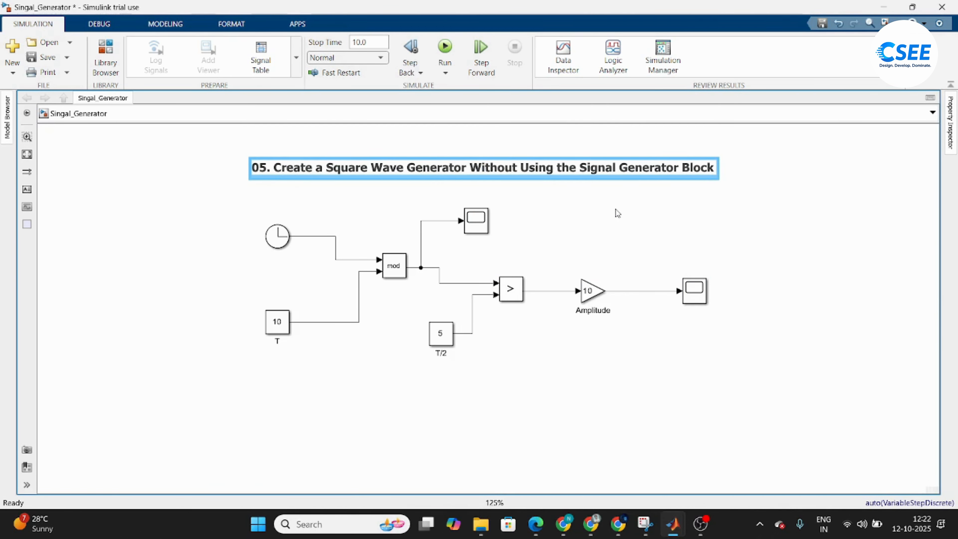
pyautogui.click(602, 210)
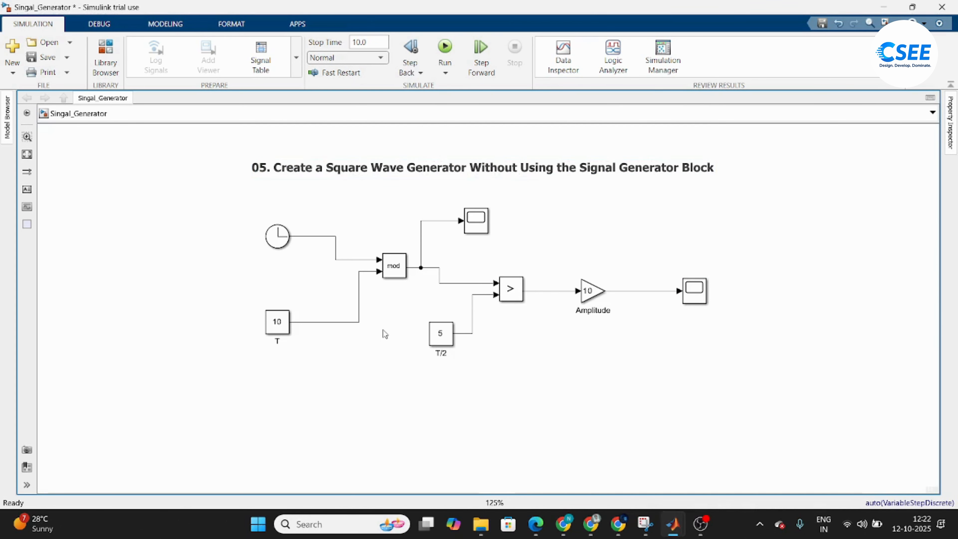
pyautogui.click(281, 244)
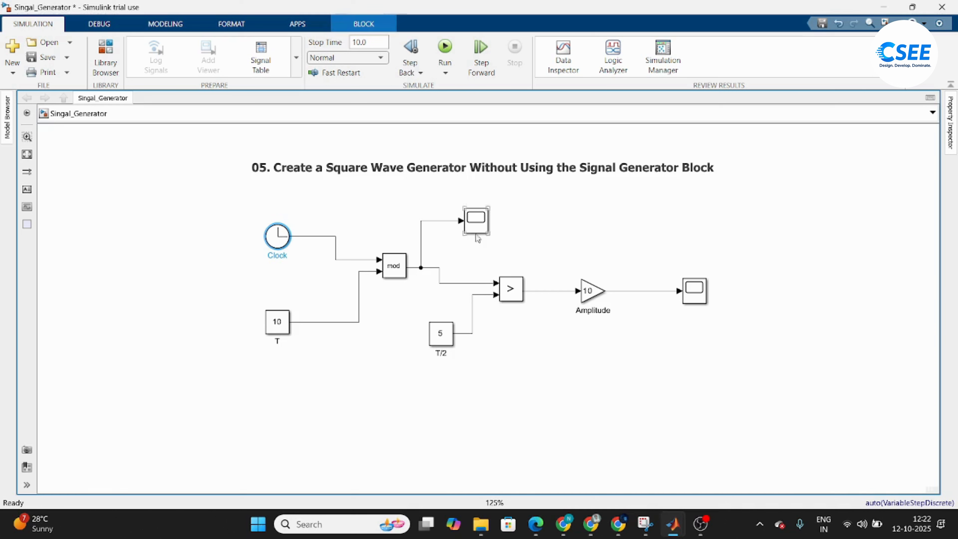
pyautogui.click(511, 295)
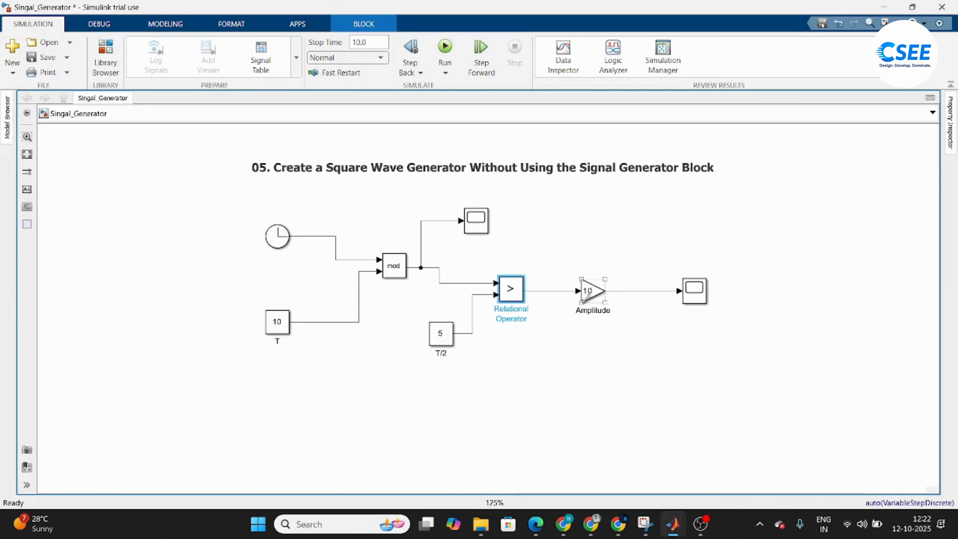
pyautogui.moveTo(585, 239); pyautogui.dragTo(599, 339)
pyautogui.click(664, 220)
pyautogui.click(694, 290)
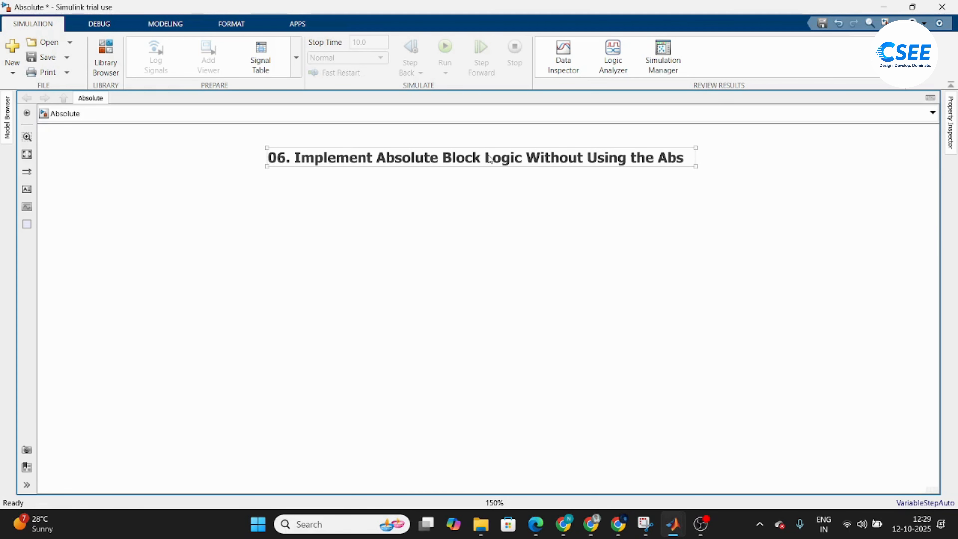
# - In the Absolute model, shift the title slightly down and left, and place a Constant block below its left end
pyautogui.moveTo(489, 158); pyautogui.dragTo(465, 169)
pyautogui.click(246, 244)
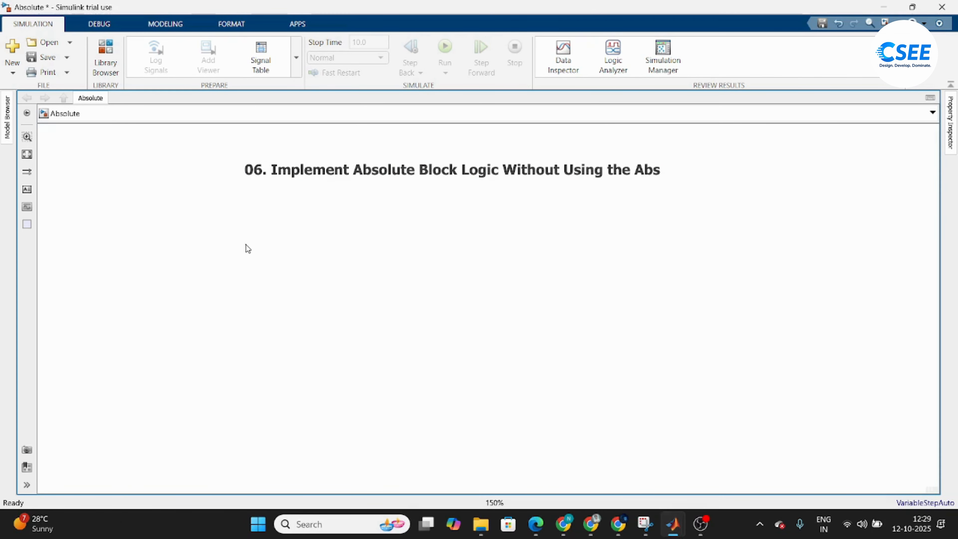
pyautogui.doubleClick(246, 244)
pyautogui.write('co')
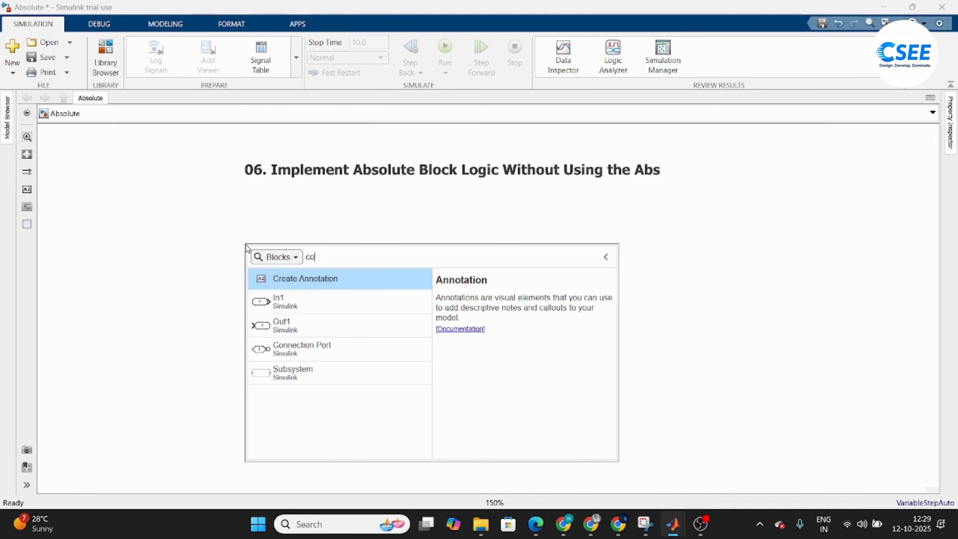
pyautogui.write('nst')
pyautogui.press('Return')
pyautogui.moveTo(248, 244); pyautogui.dragTo(190, 312)
# - Add a Gain block above and to the right of the Constant block, beneath the exercise title
pyautogui.click(309, 278)
pyautogui.doubleClick(310, 278)
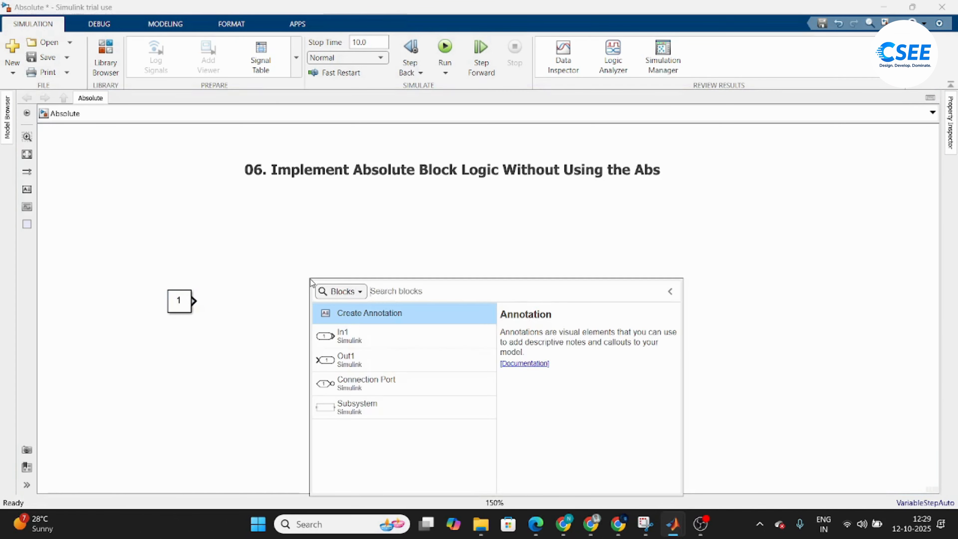
pyautogui.write('gain')
pyautogui.press('Return')
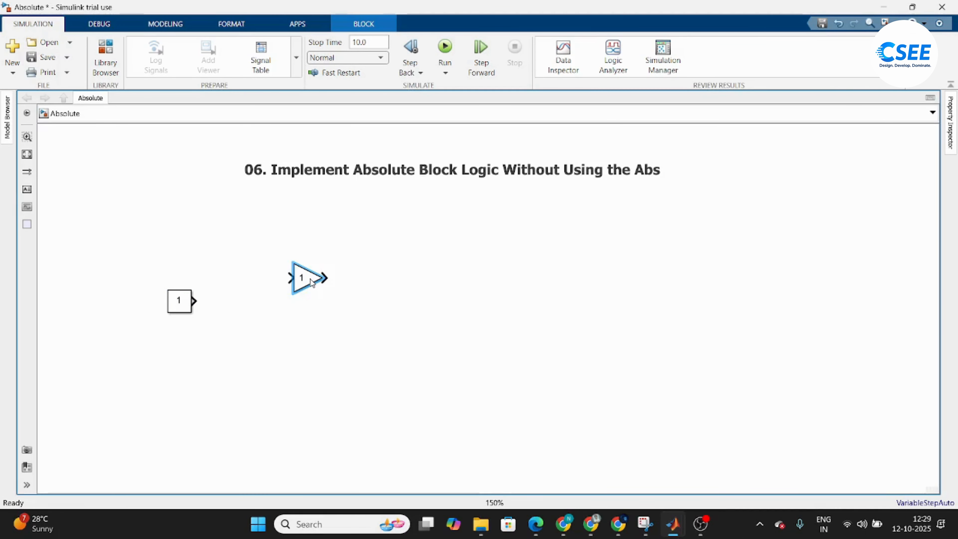
pyautogui.moveTo(310, 281); pyautogui.dragTo(410, 230)
# - Add a <= relational operator block below the Gain block and place a copy of the Constant block to its lower left
pyautogui.doubleClick(288, 364)
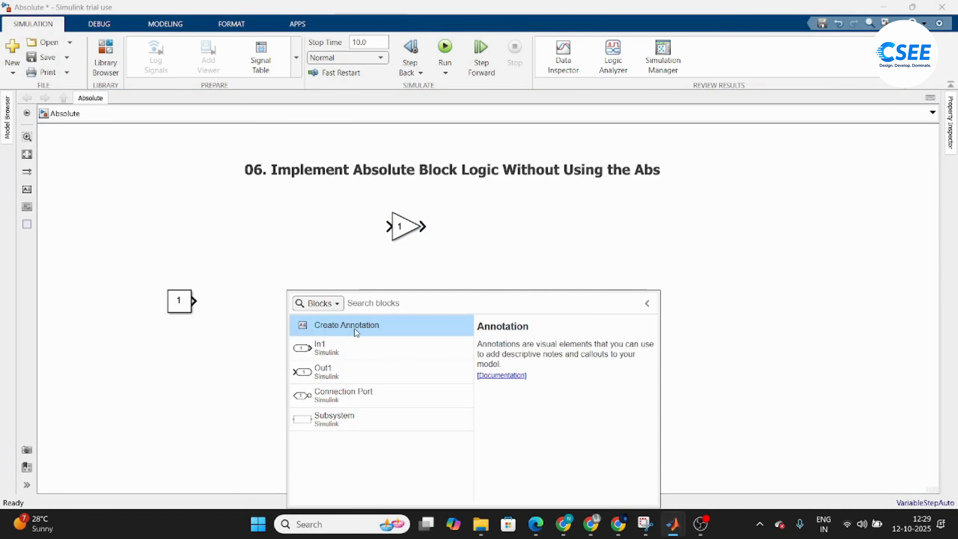
pyautogui.write('<=')
pyautogui.press('Return')
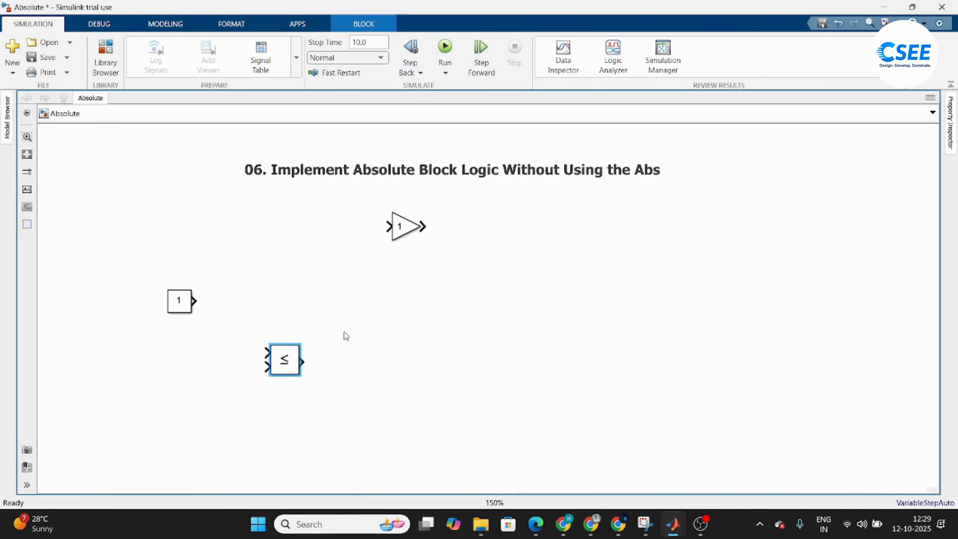
pyautogui.moveTo(284, 360); pyautogui.dragTo(378, 308)
pyautogui.moveTo(181, 303); pyautogui.dragTo(275, 373)
pyautogui.click(380, 313)
# - Add a Switch block to the right of the relational operator and enlarge it, placing it slightly lower
pyautogui.doubleClick(524, 304)
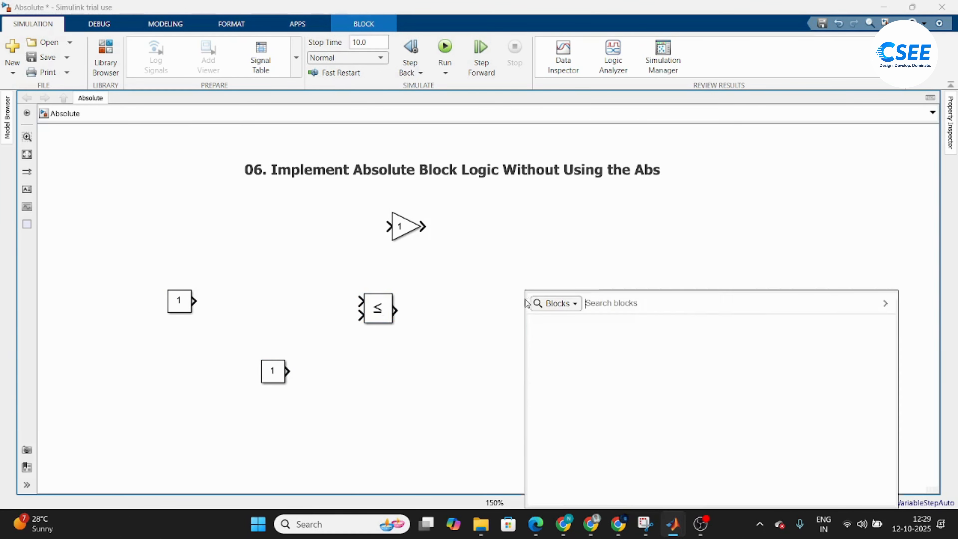
pyautogui.write('sw')
pyautogui.click(585, 329)
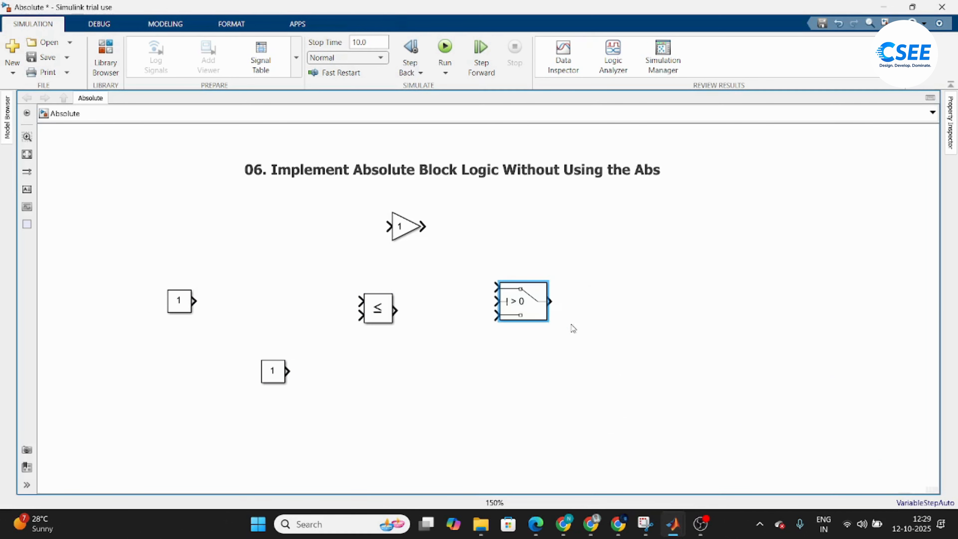
pyautogui.moveTo(547, 320); pyautogui.dragTo(588, 349)
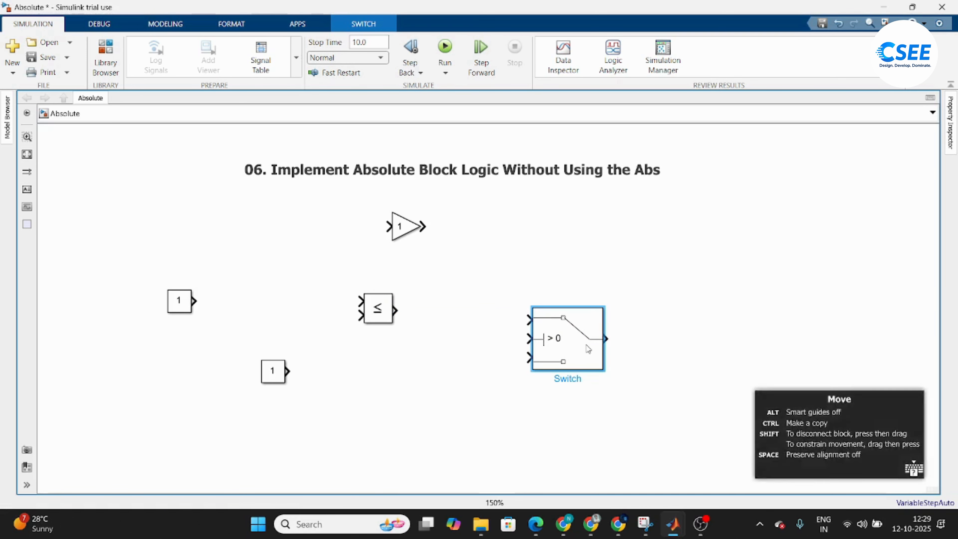
# - Add a Display block to the upper right of the Switch and align the Gain block directly above the relational operator
pyautogui.doubleClick(669, 265)
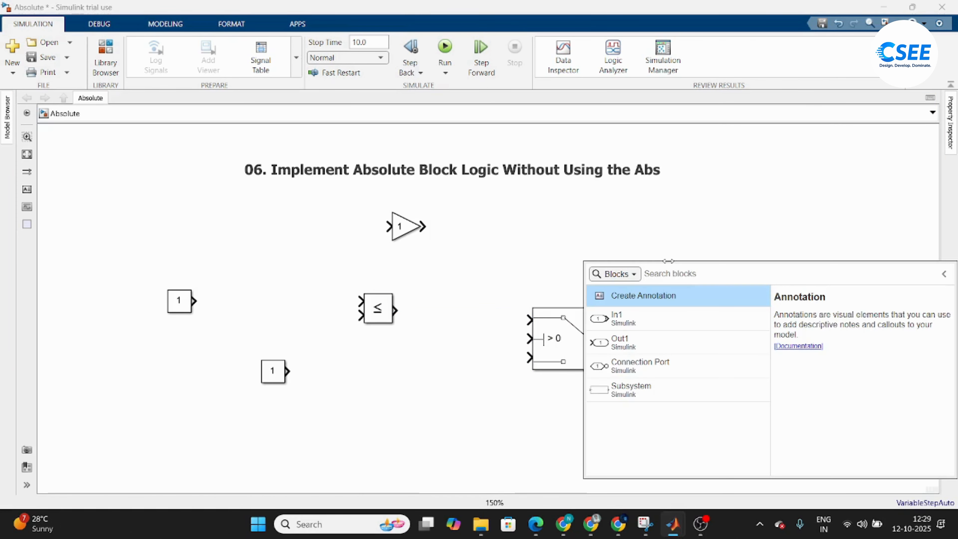
pyautogui.write('d')
pyautogui.click(674, 293)
pyautogui.moveTo(682, 254); pyautogui.dragTo(769, 244)
pyautogui.click(609, 246)
pyautogui.moveTo(417, 237); pyautogui.dragTo(389, 246)
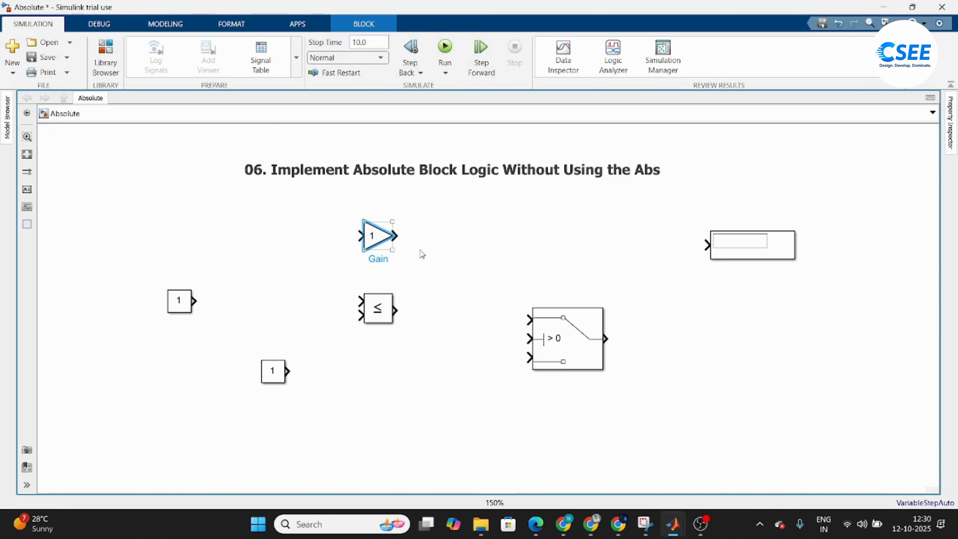
# - Move the copied Constant block closer to the relational operator, rename it "Singal Check" and set its value to 0
pyautogui.moveTo(276, 370); pyautogui.dragTo(300, 356)
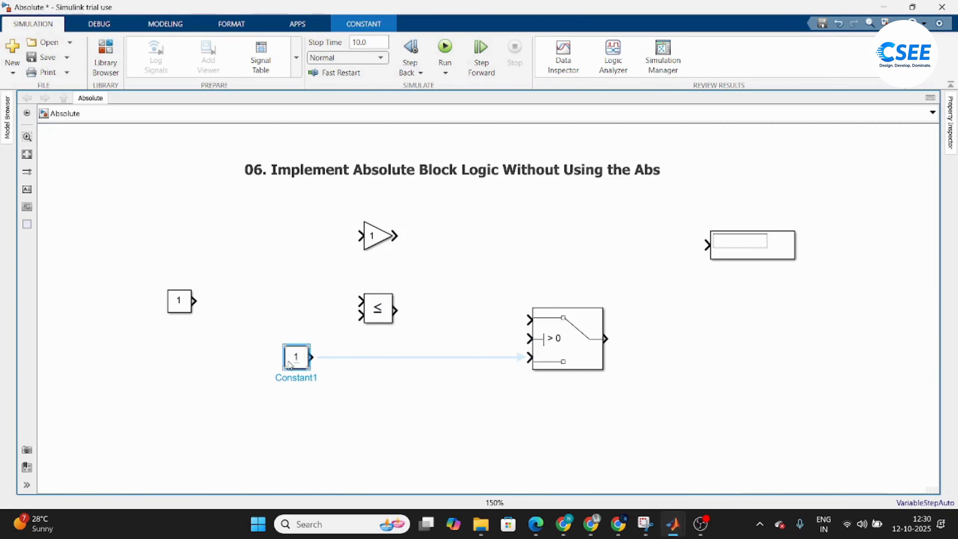
pyautogui.doubleClick(288, 377)
pyautogui.write('Si')
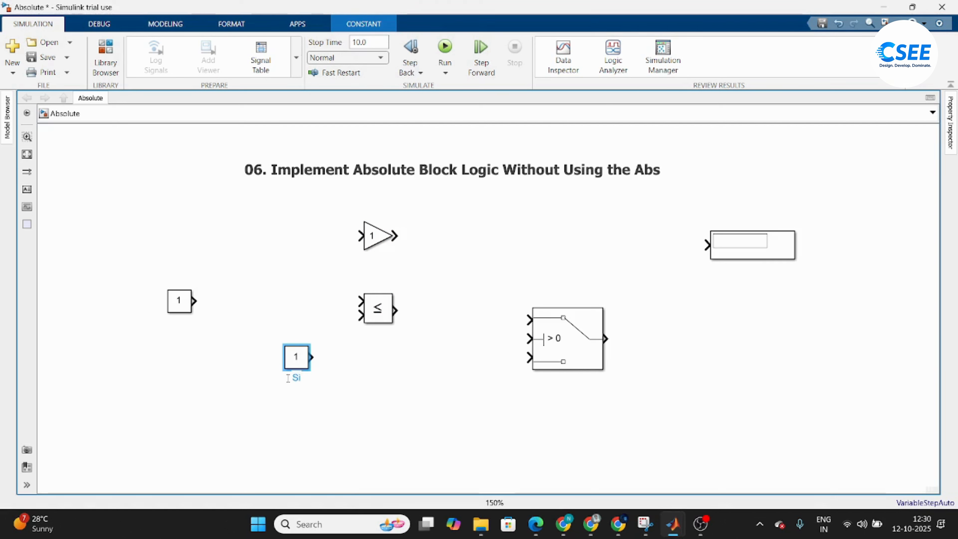
pyautogui.write('ngal Check')
pyautogui.click(383, 329)
pyautogui.doubleClick(290, 364)
pyautogui.write('0')
pyautogui.press('Return')
pyautogui.click(318, 322)
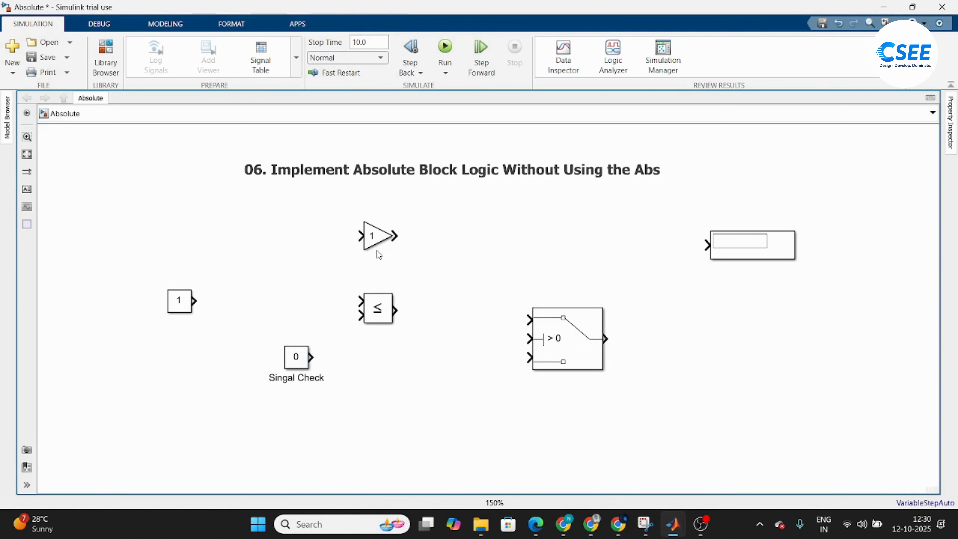
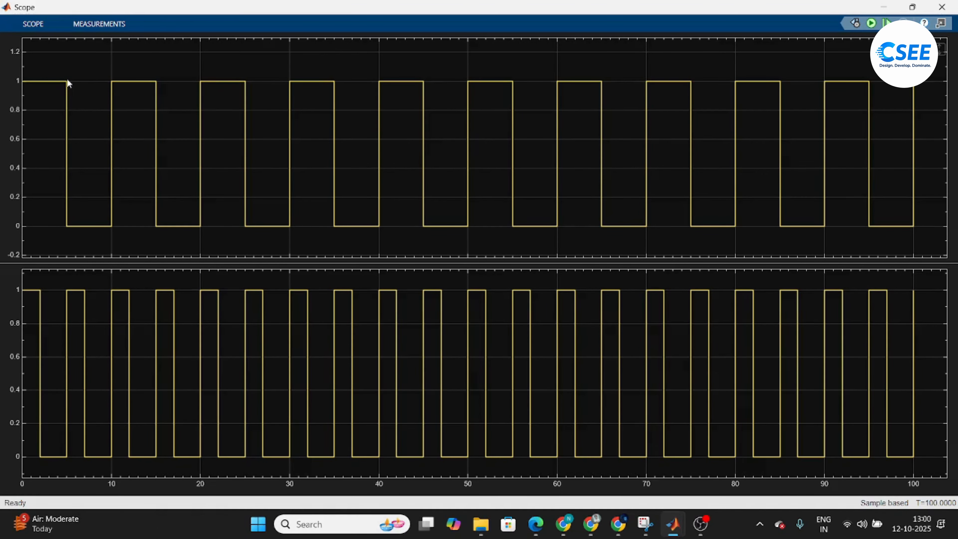
# - Examine the input pulse and edge detection waveforms in the Scope of the Raise_Fall model
pyautogui.moveTo(67, 79)
pyautogui.mouseDown()
pyautogui.moveTo(70, 130)
pyautogui.moveTo(85, 71)
pyautogui.mouseUp()
pyautogui.moveTo(79, 200); pyautogui.dragTo(57, 196)
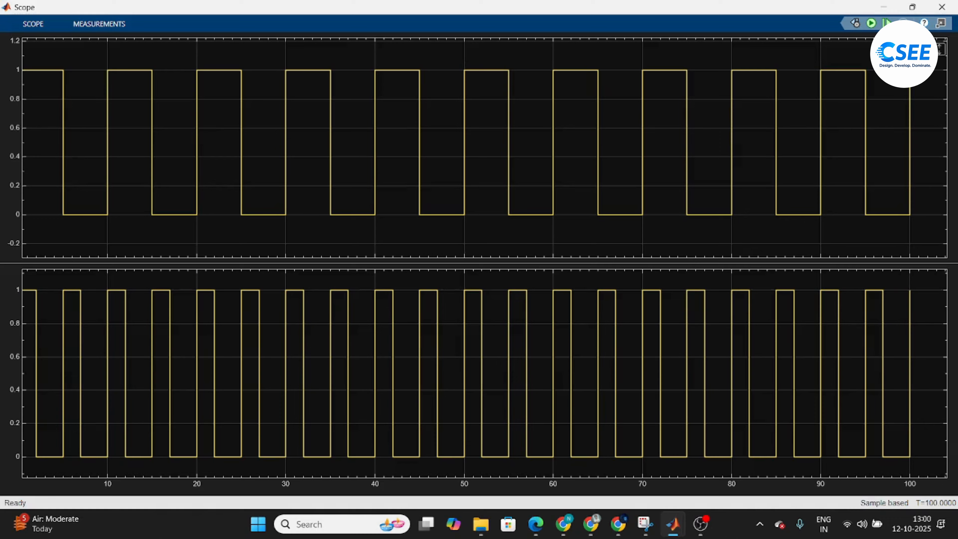
pyautogui.click(888, 7)
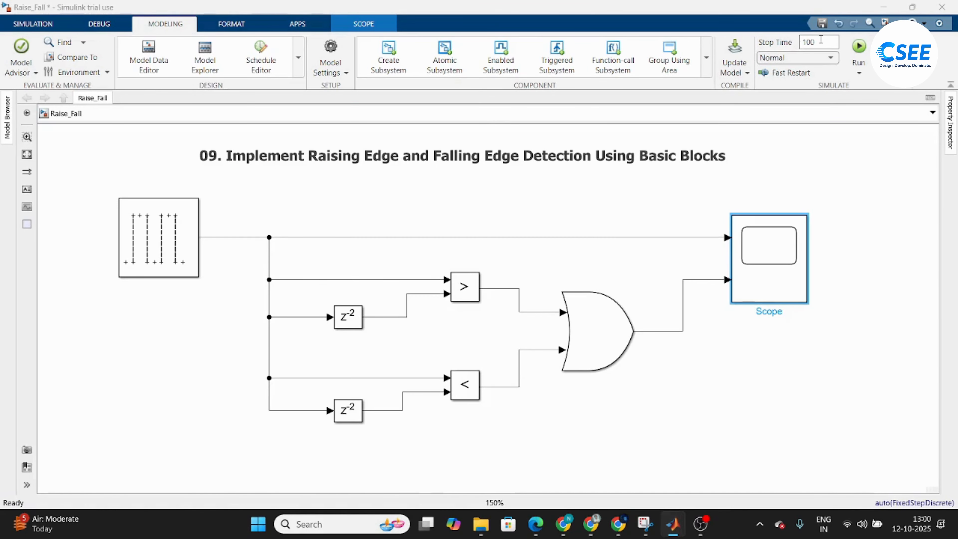
# - Trace the edge detection logic from the Pulse Generator through the signal branches and both relational operators to the Scope
pyautogui.click(600, 235)
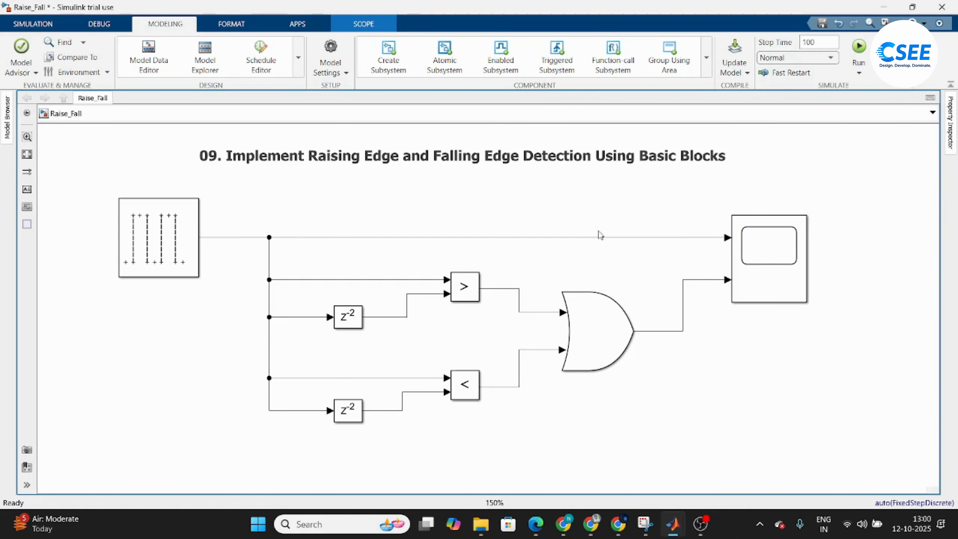
pyautogui.click(170, 239)
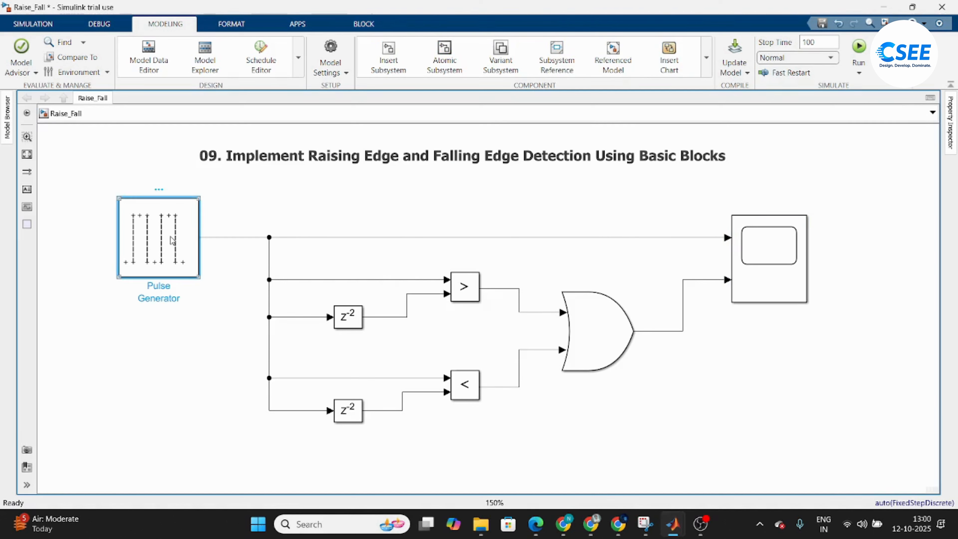
pyautogui.click(688, 238)
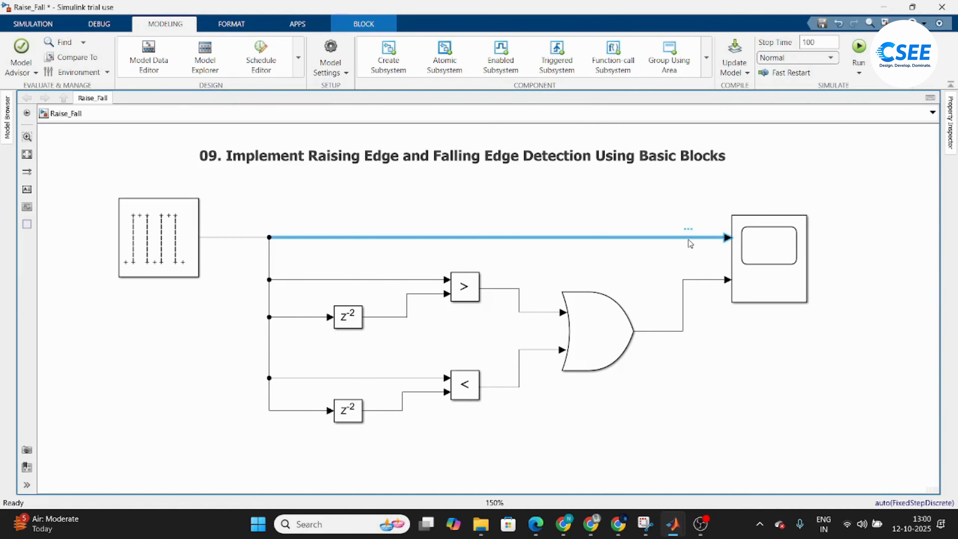
pyautogui.click(694, 280)
pyautogui.click(580, 272)
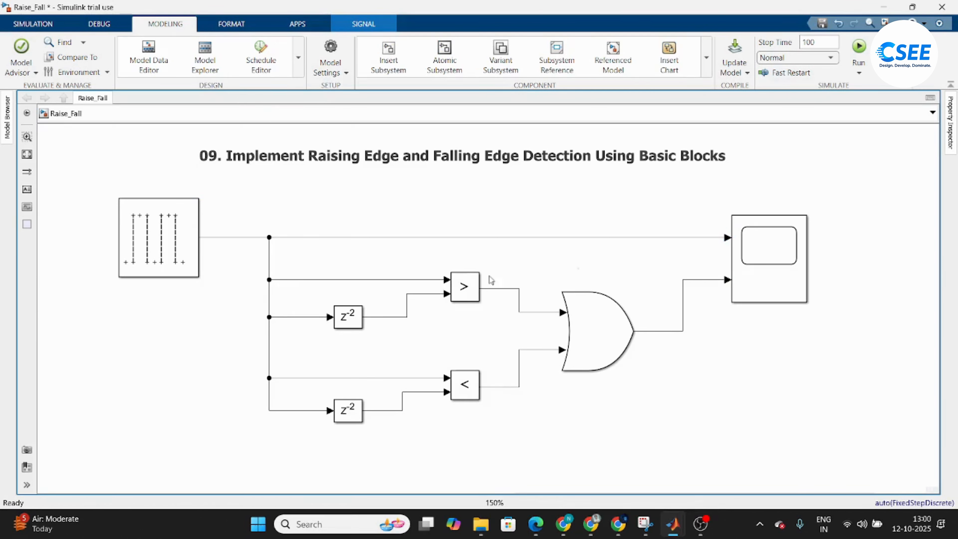
pyautogui.click(311, 279)
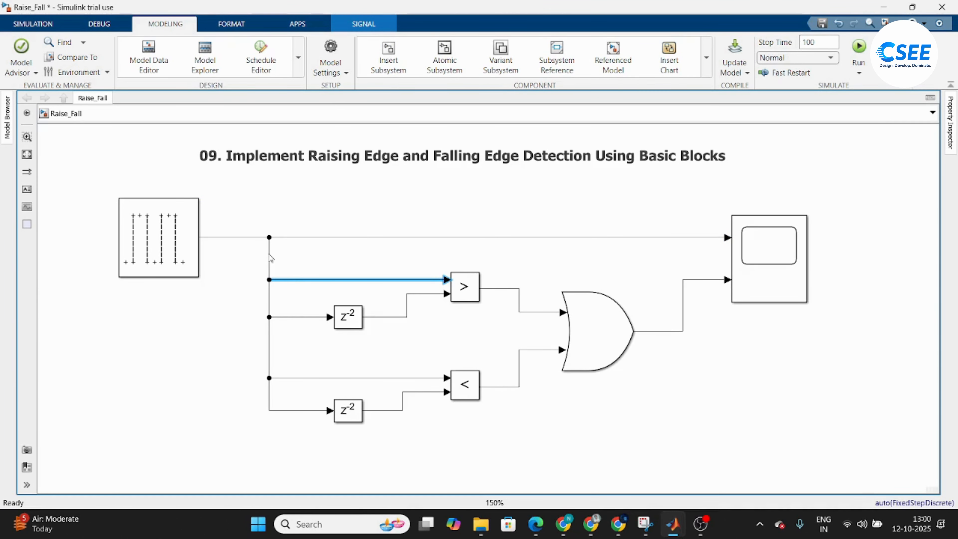
pyautogui.click(464, 287)
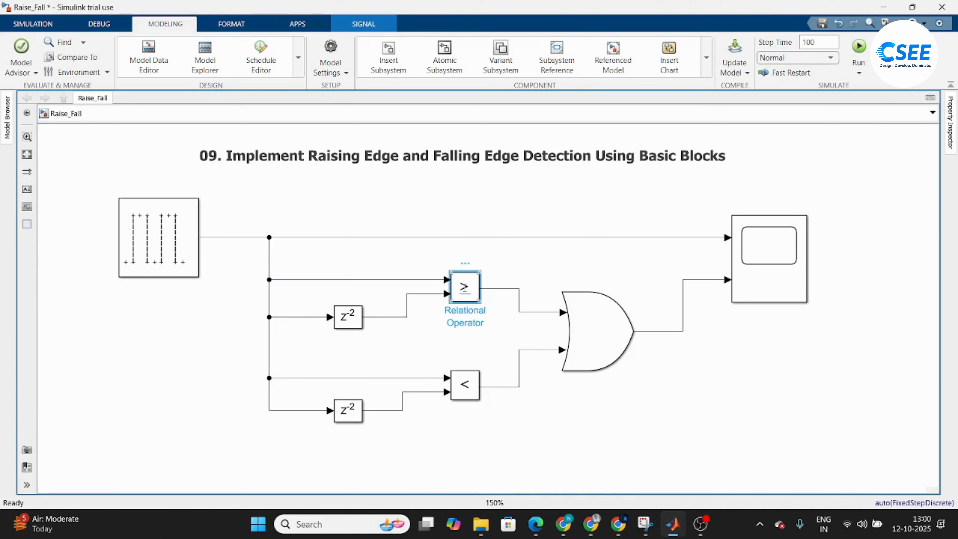
pyautogui.click(464, 377)
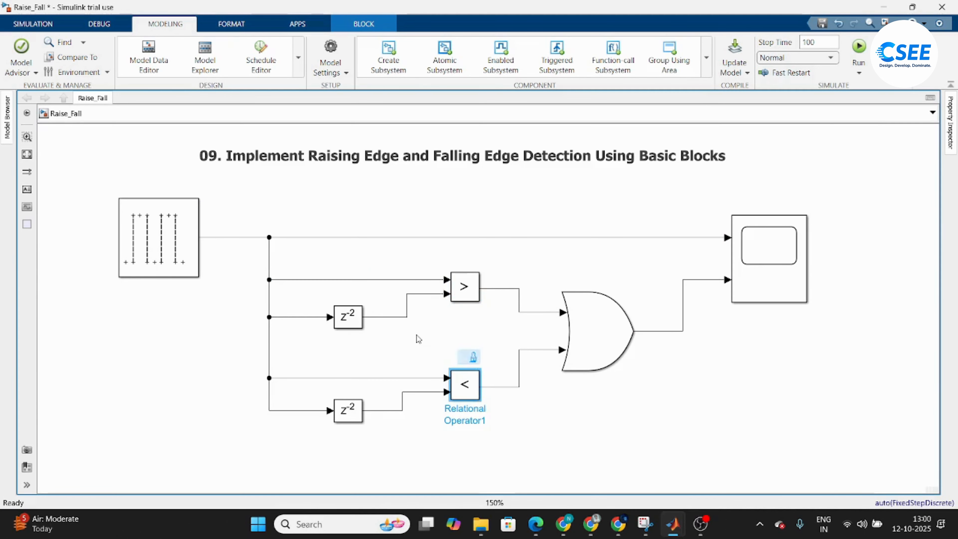
pyautogui.click(416, 334)
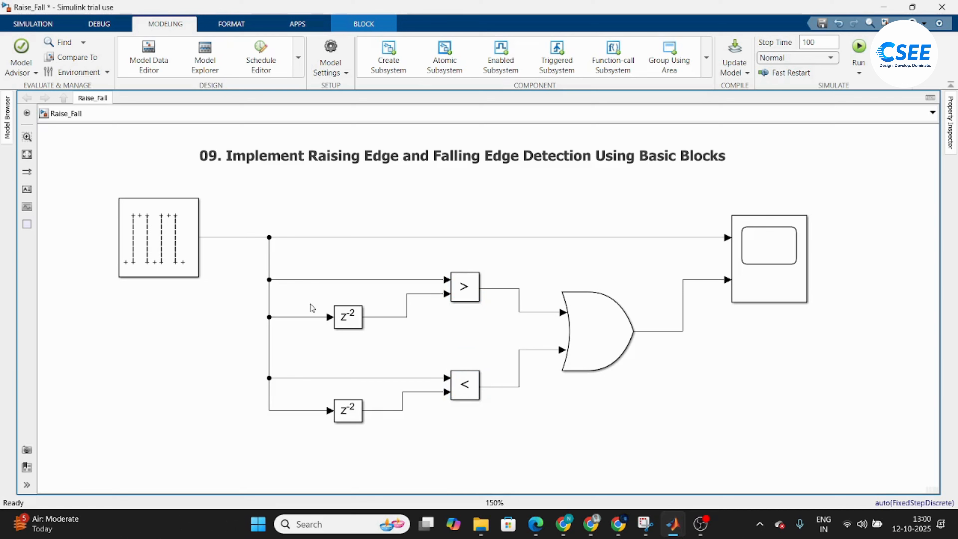
pyautogui.click(283, 279)
pyautogui.doubleClick(357, 316)
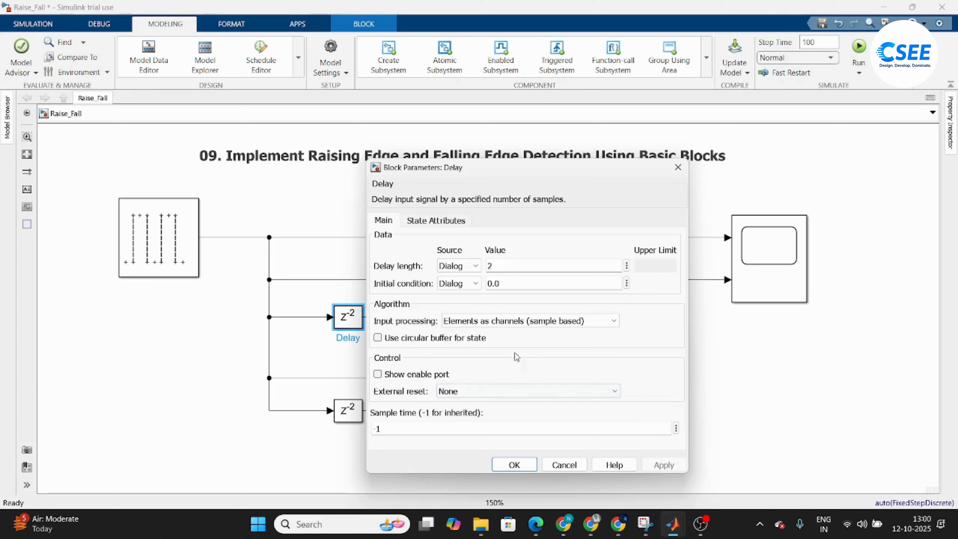
pyautogui.doubleClick(517, 284)
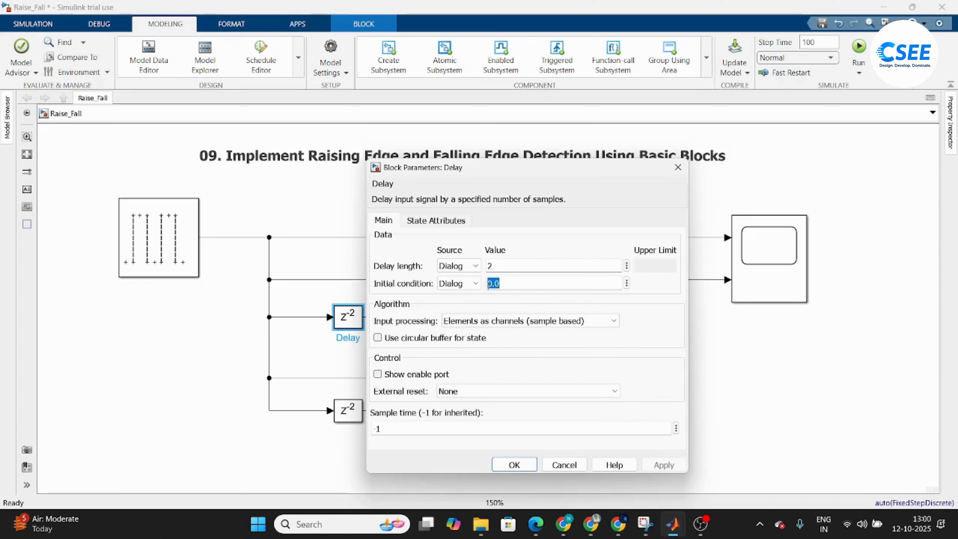
pyautogui.doubleClick(490, 266)
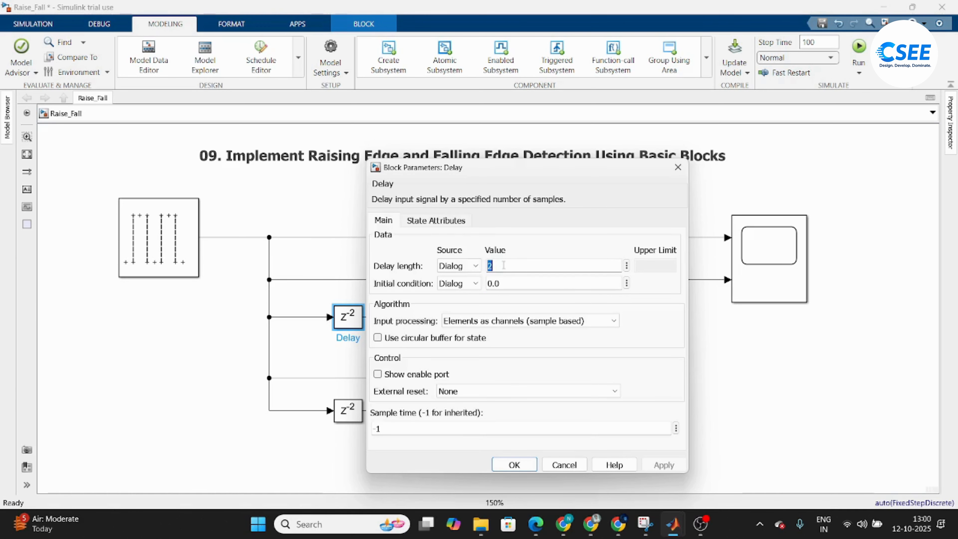
pyautogui.write('1')
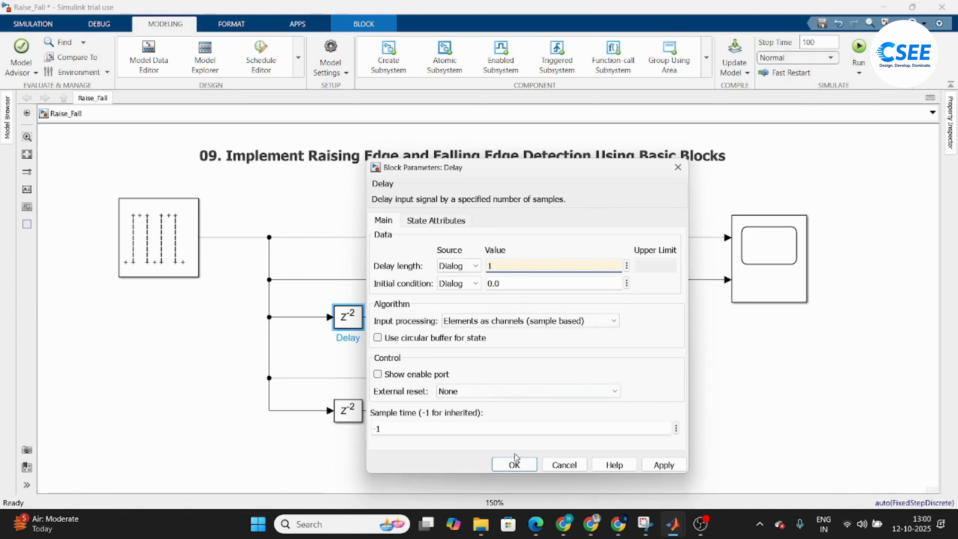
pyautogui.click(677, 168)
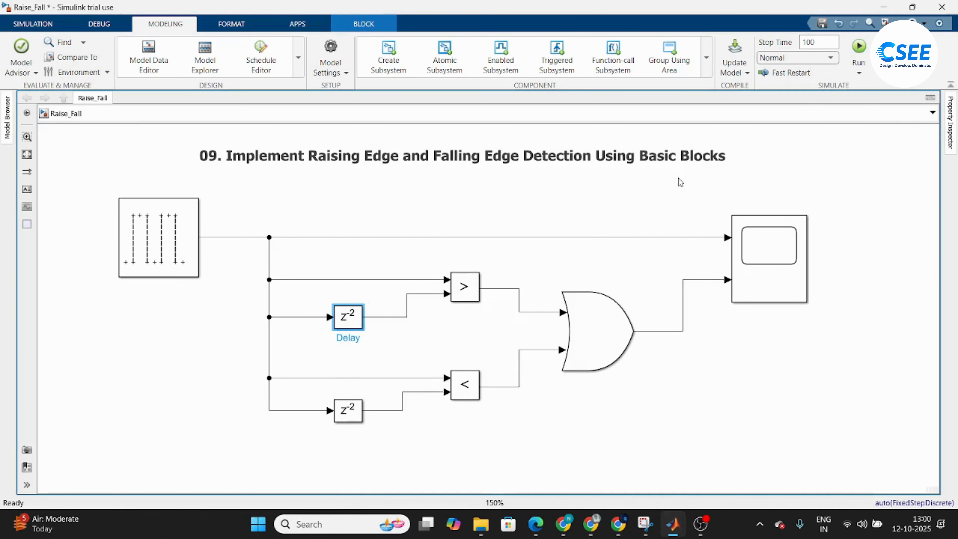
# - Reopen the Scope and inspect the edge detection pulses at closer range and over the full time span
pyautogui.doubleClick(769, 259)
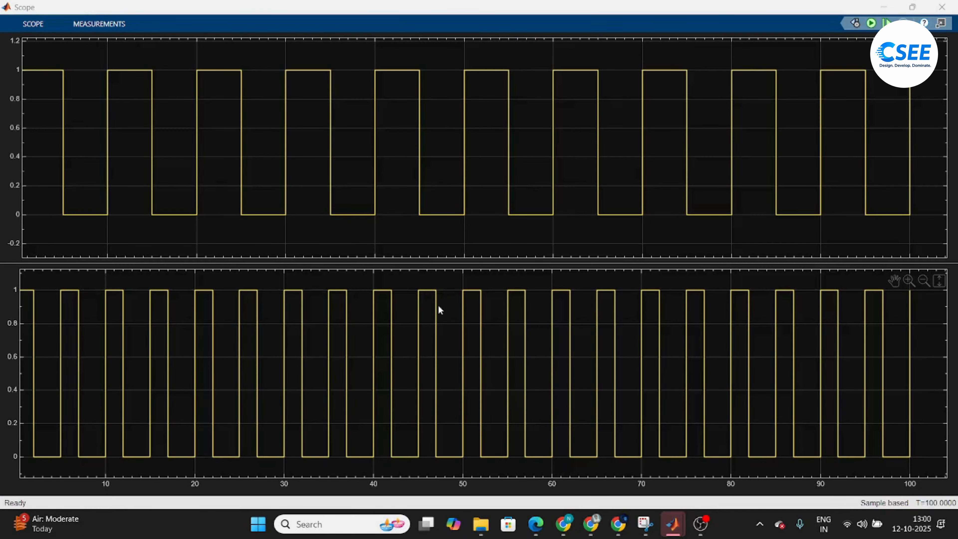
pyautogui.scroll(5, 437, 305)
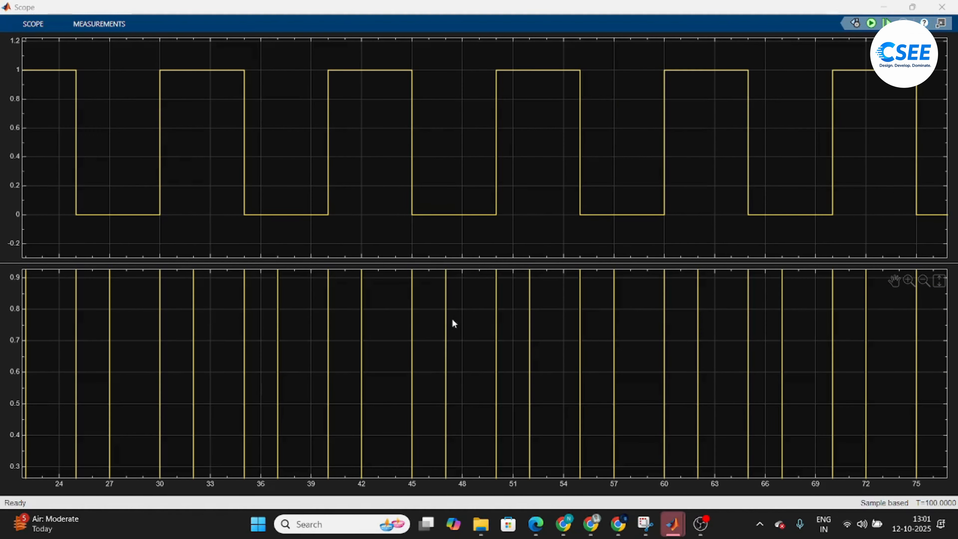
pyautogui.scroll(-5, 455, 320)
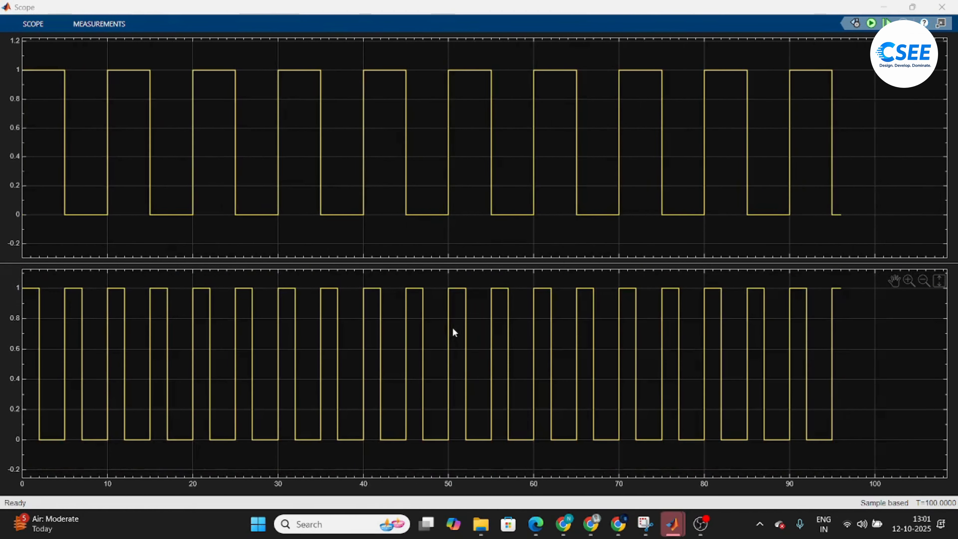
pyautogui.click(942, 5)
# - Set the delay length of the upper Delay block, feeding the > operator, to 1
pyautogui.click(351, 321)
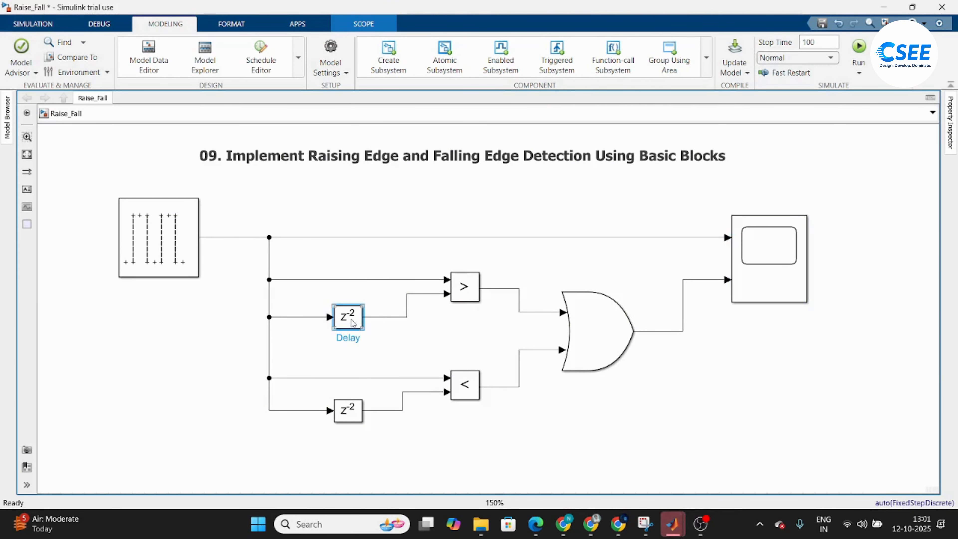
pyautogui.doubleClick(351, 320)
pyautogui.doubleClick(541, 280)
pyautogui.write('1')
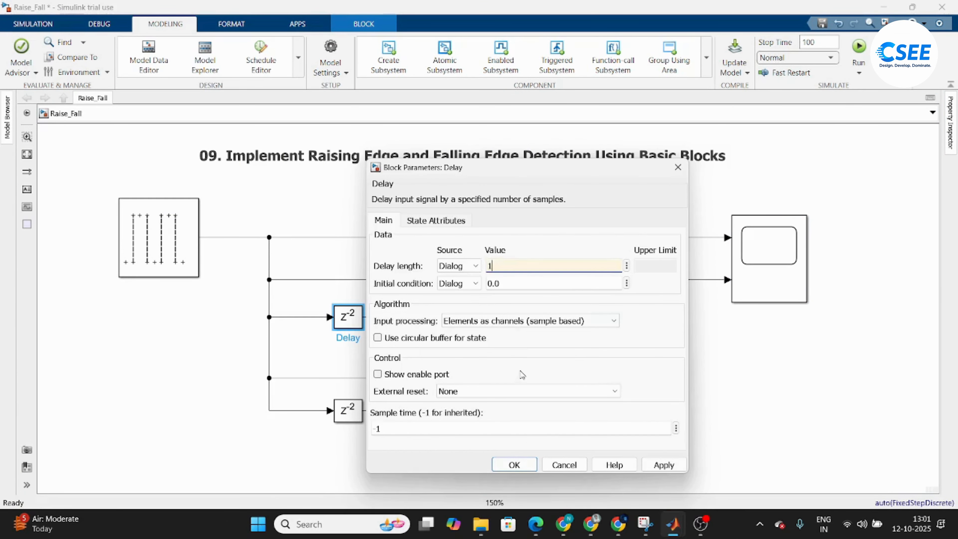
pyautogui.click(512, 464)
# - Set the delay length of the lower Delay block, feeding the < operator, to 1
pyautogui.doubleClick(347, 410)
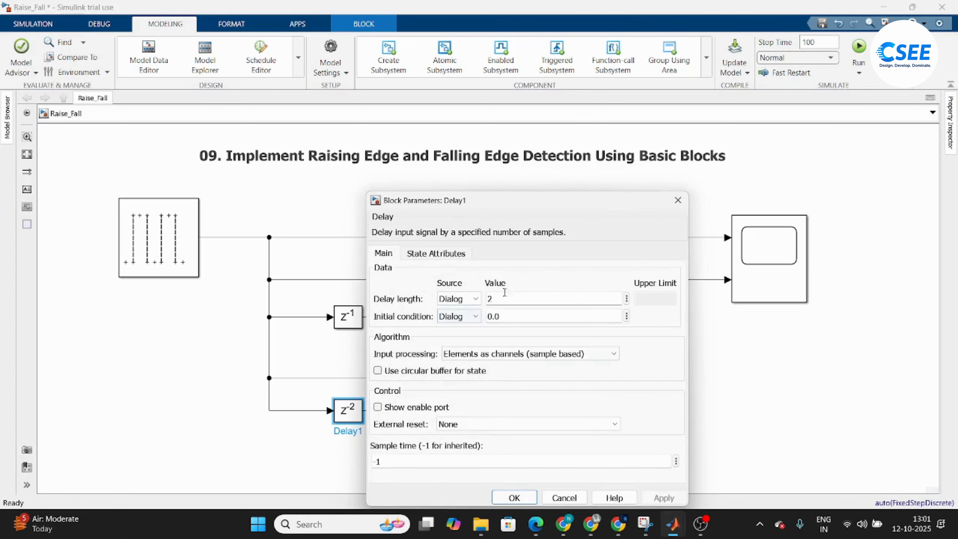
pyautogui.doubleClick(509, 298)
pyautogui.write('1')
pyautogui.click(514, 497)
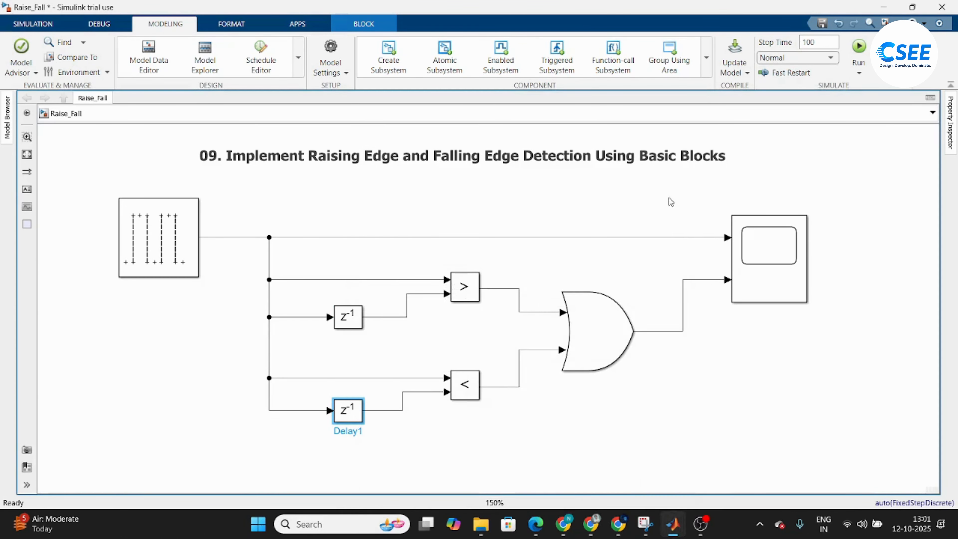
# - Rerun the simulation and check the input waveform and edge detection pulses in the Scope
pyautogui.click(858, 46)
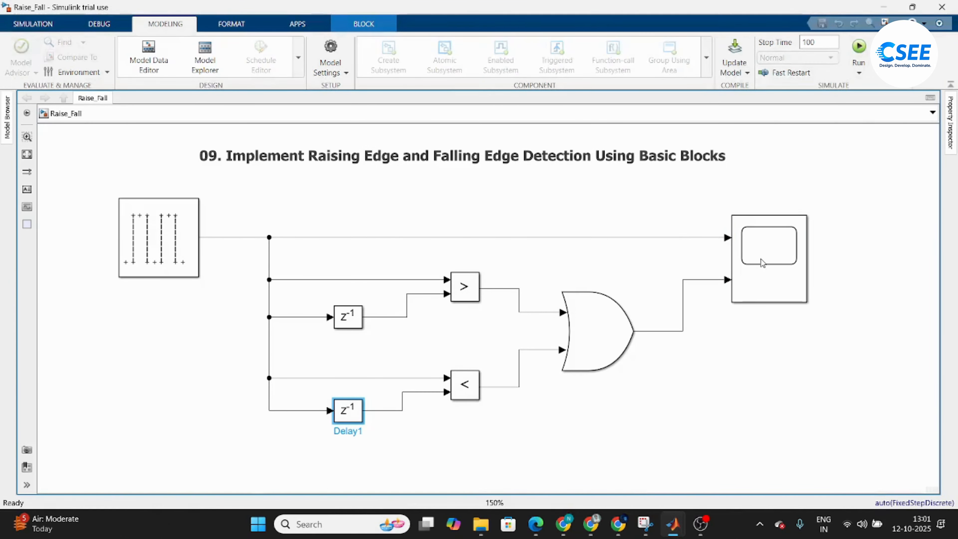
pyautogui.doubleClick(759, 260)
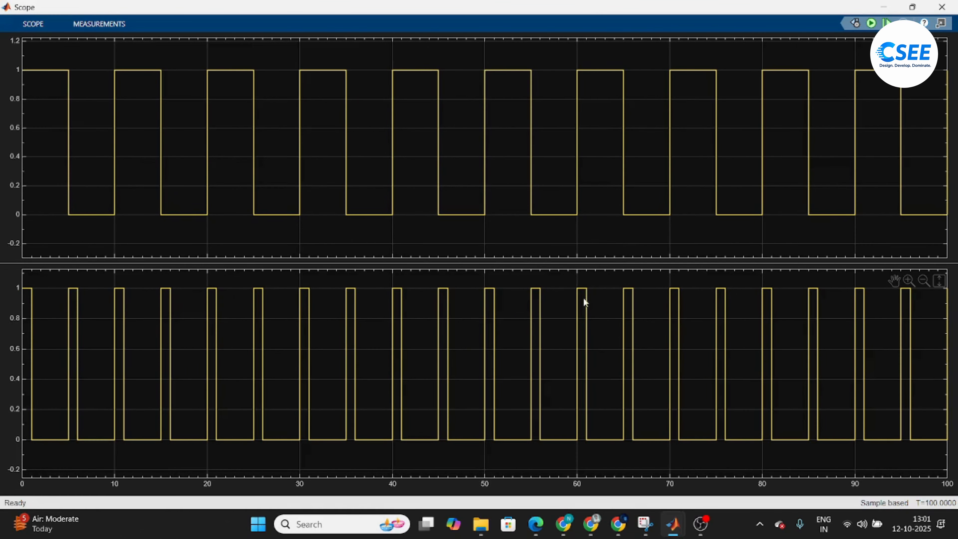
pyautogui.click(955, 4)
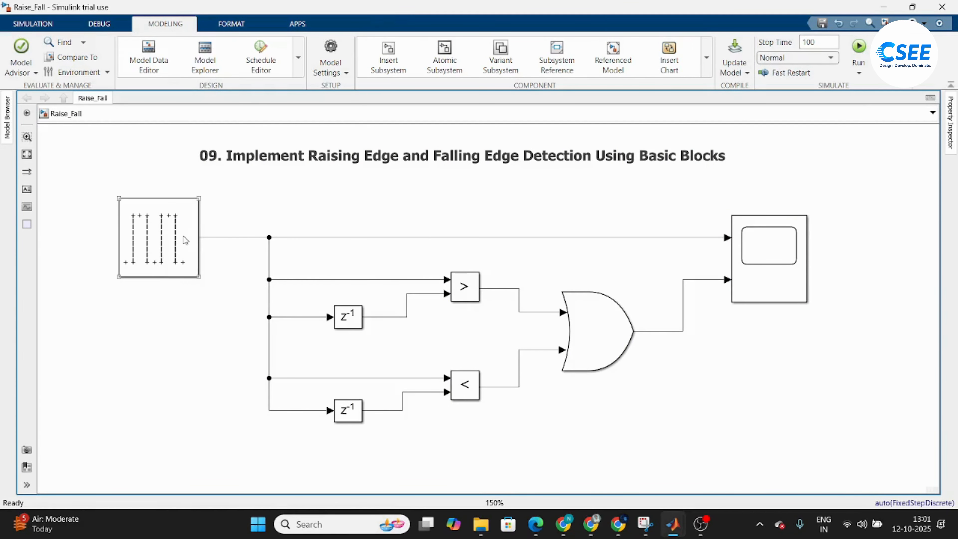
# - Trace the Pulse Generator signal through the direct and delayed branches feeding the > operator
pyautogui.click(185, 239)
pyautogui.click(303, 280)
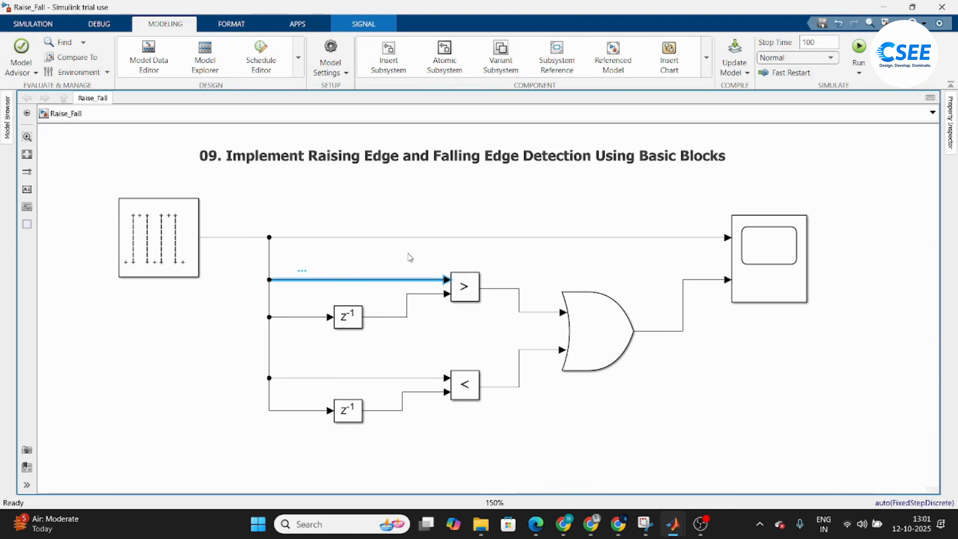
pyautogui.click(409, 262)
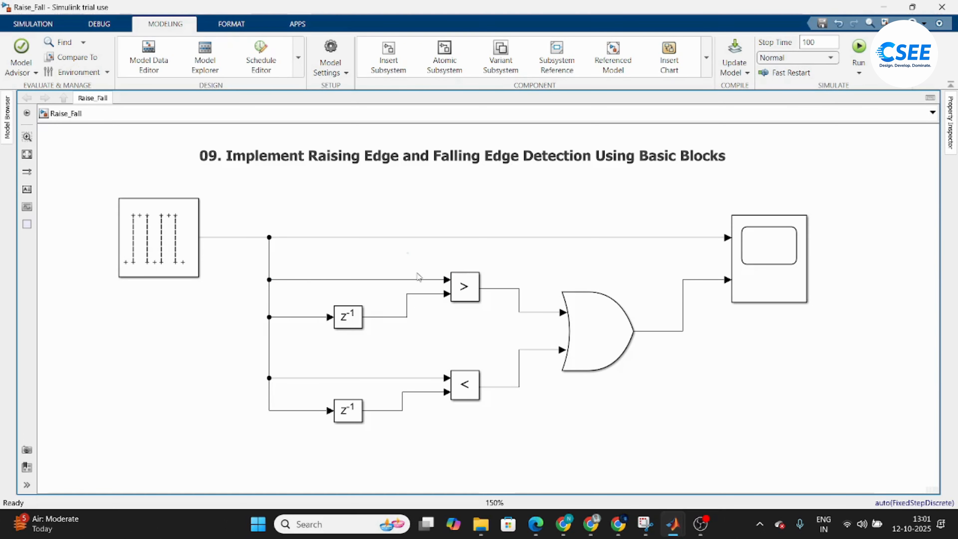
pyautogui.click(422, 280)
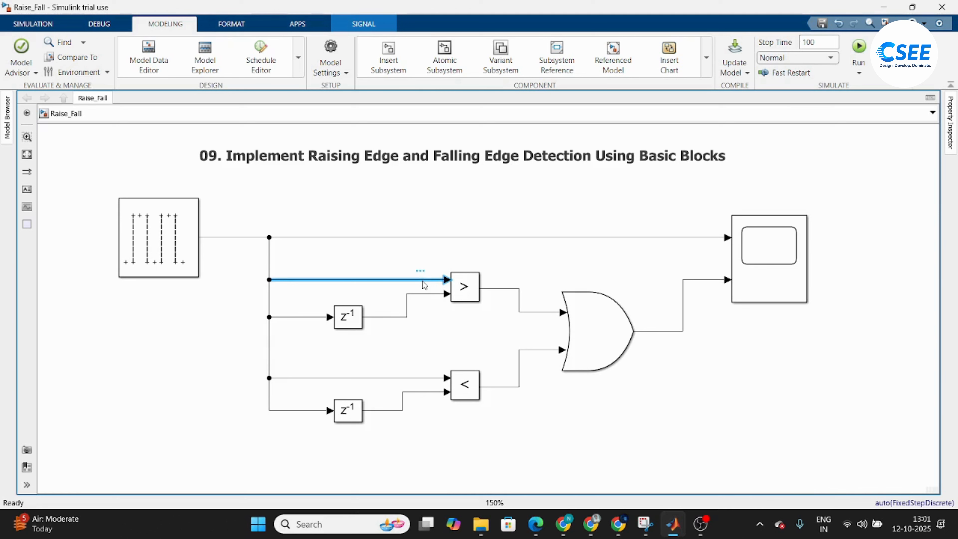
pyautogui.click(347, 319)
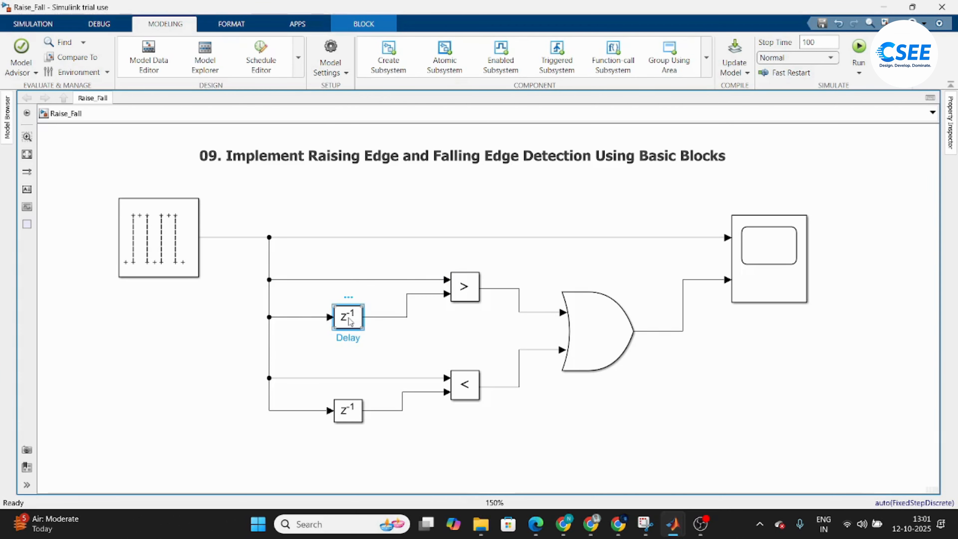
pyautogui.click(510, 292)
# - Review the delay length and initial condition of the upper Delay block feeding the > operator
pyautogui.doubleClick(351, 320)
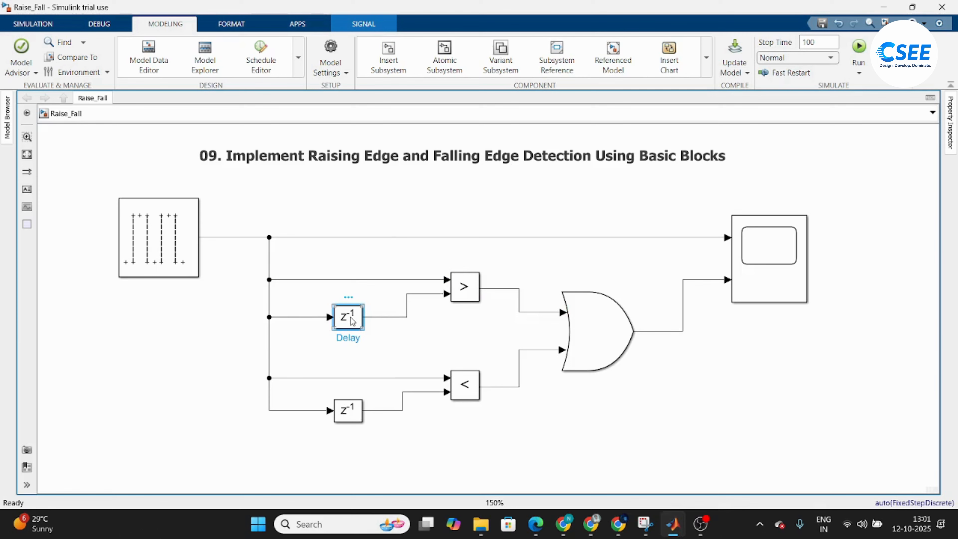
pyautogui.moveTo(498, 172); pyautogui.dragTo(539, 150)
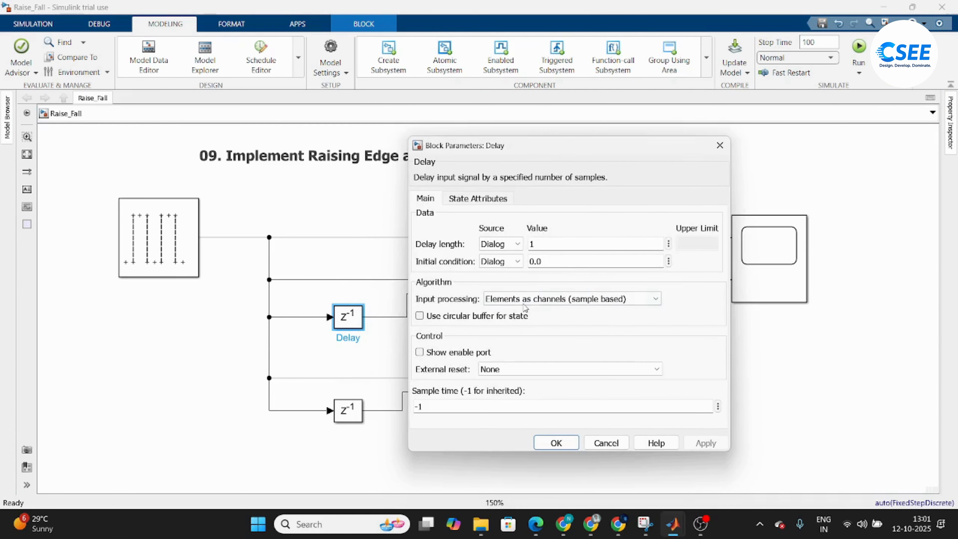
pyautogui.doubleClick(560, 265)
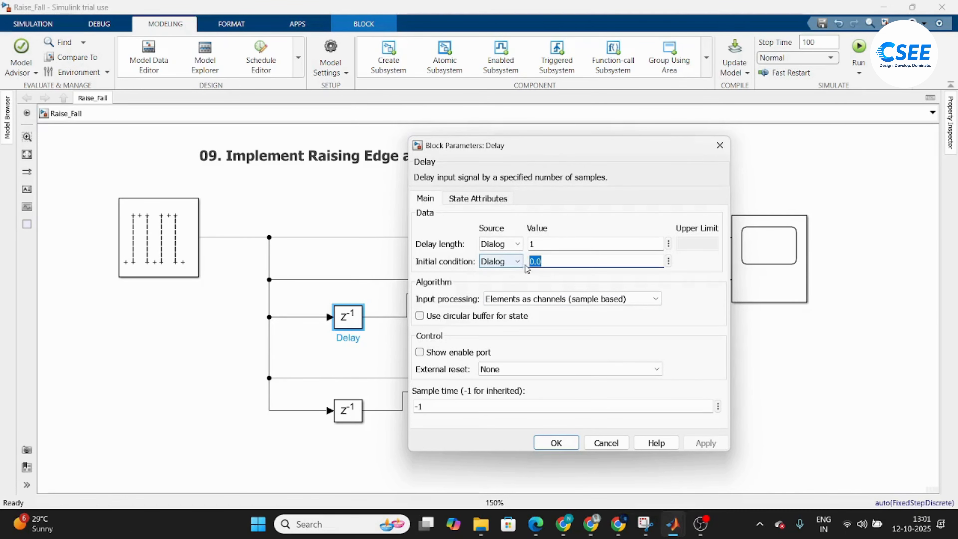
pyautogui.click(535, 263)
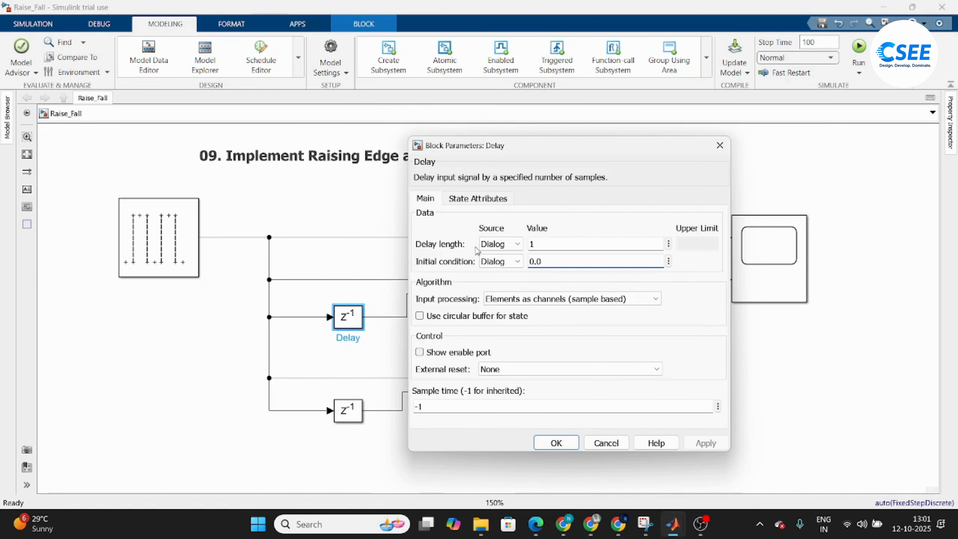
pyautogui.click(556, 442)
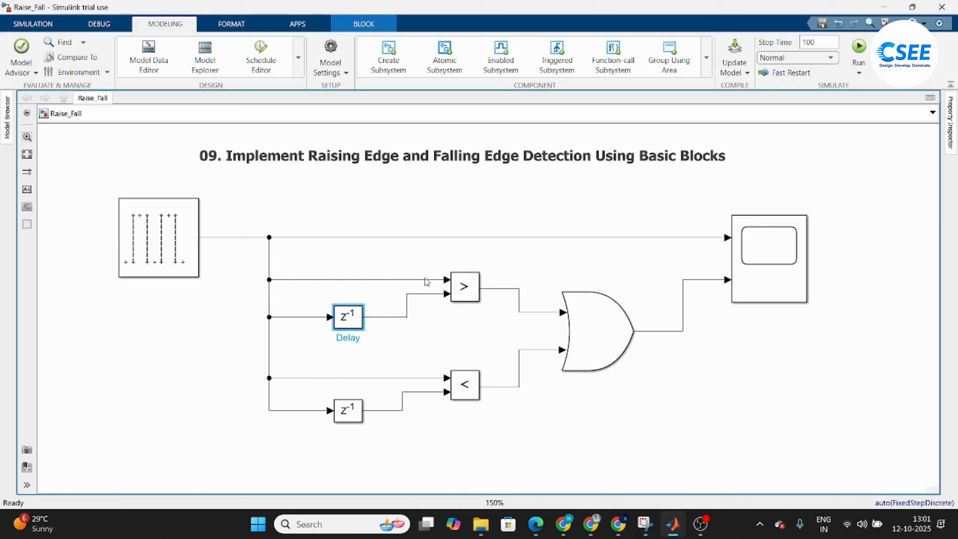
# - Trace the > operator's output to the OR block and compare it with the rising edges in the Scope
pyautogui.click(465, 293)
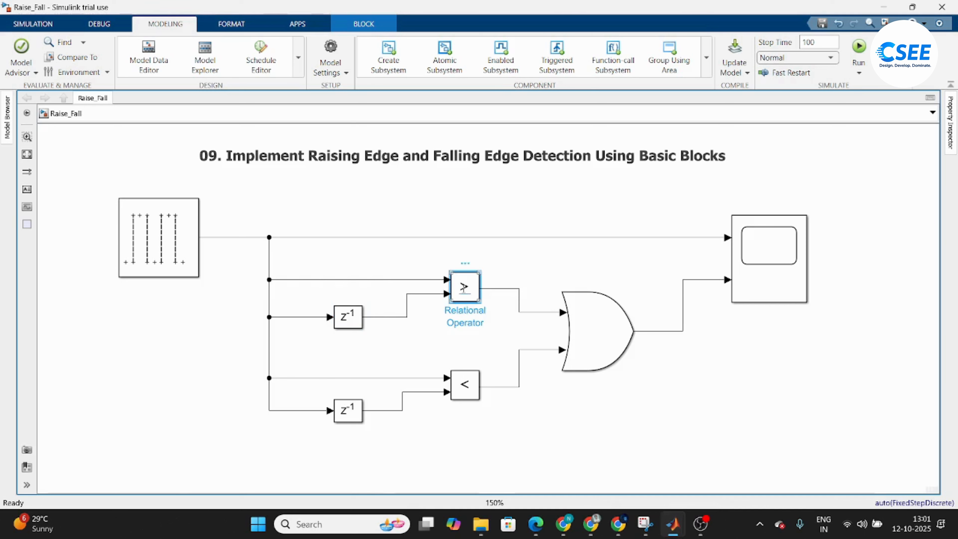
pyautogui.click(494, 289)
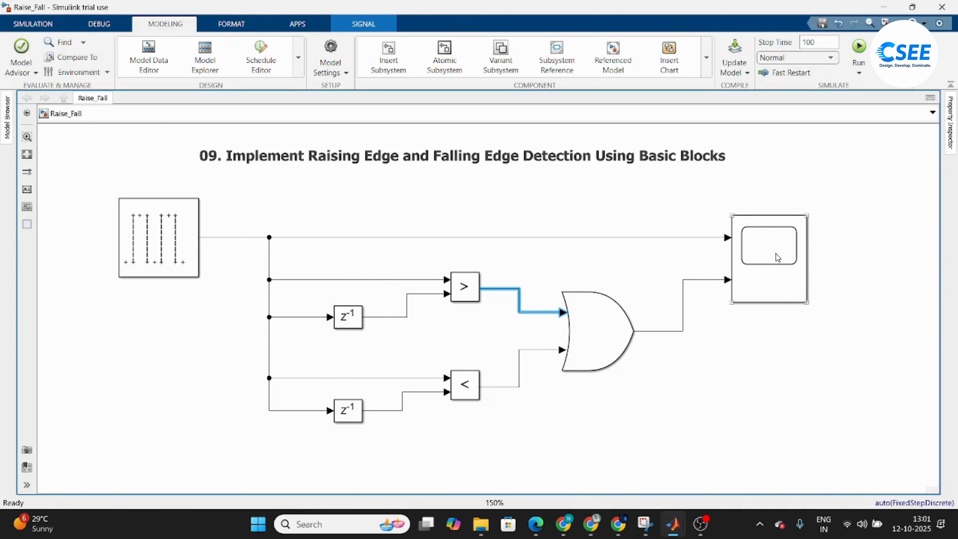
pyautogui.doubleClick(733, 262)
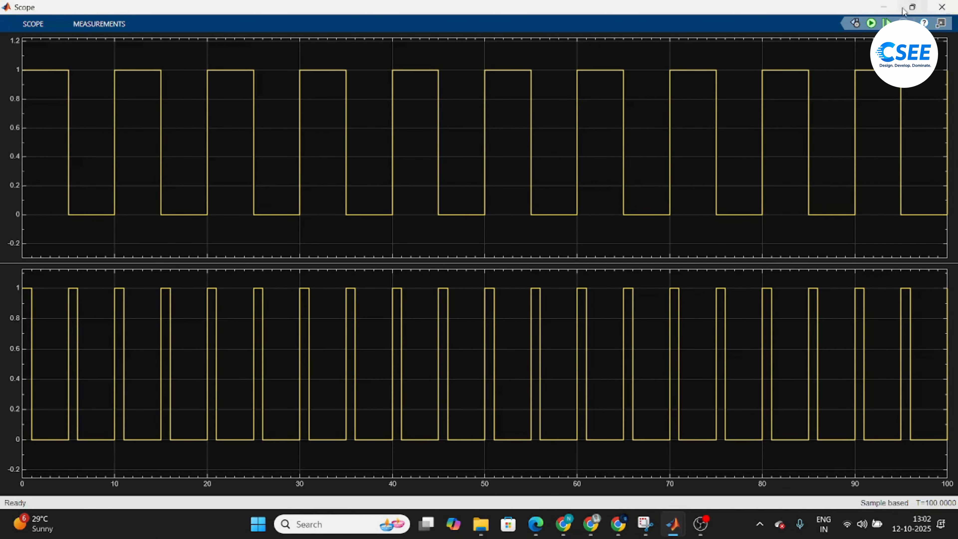
pyautogui.click(941, 7)
# - Examine the direct branch into the < operator and the pulse waveform's falling edges in the Scope
pyautogui.click(347, 317)
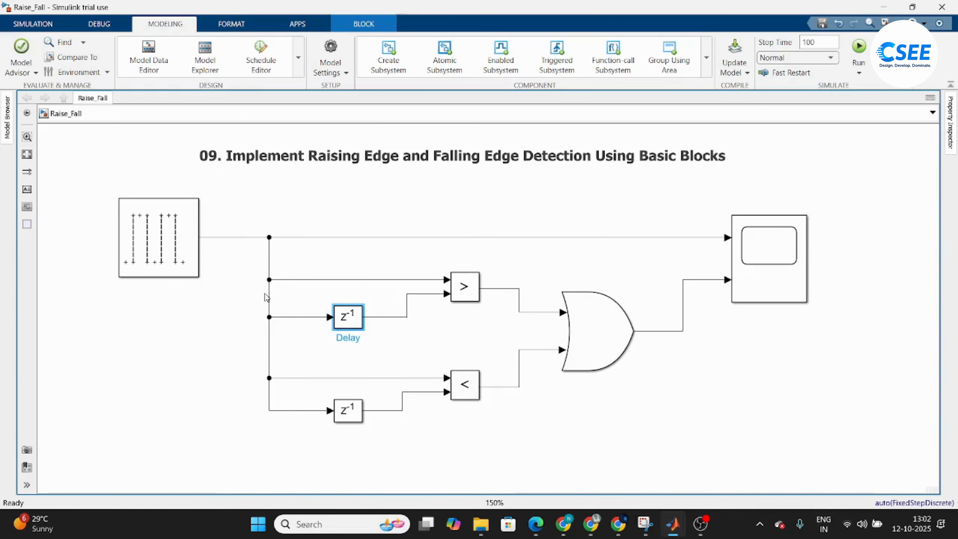
pyautogui.click(179, 248)
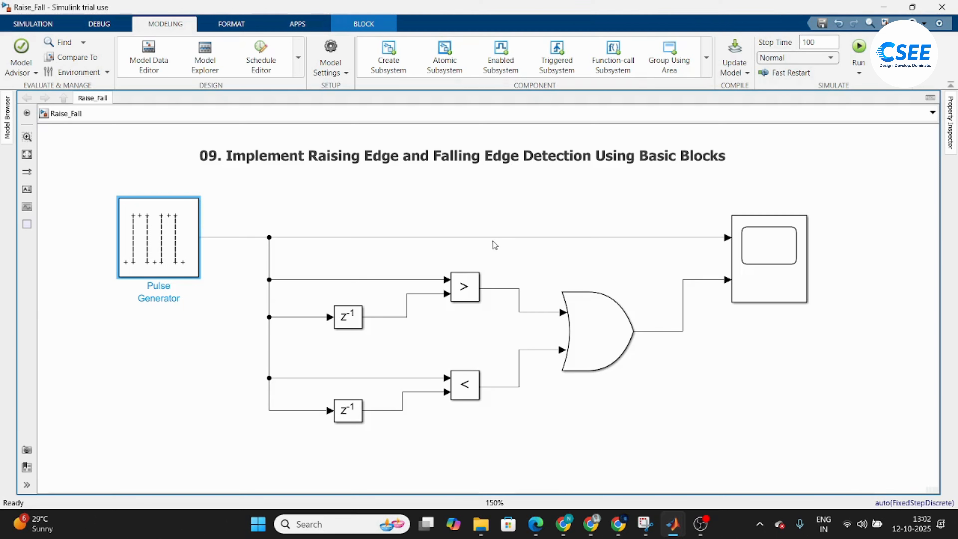
pyautogui.click(337, 376)
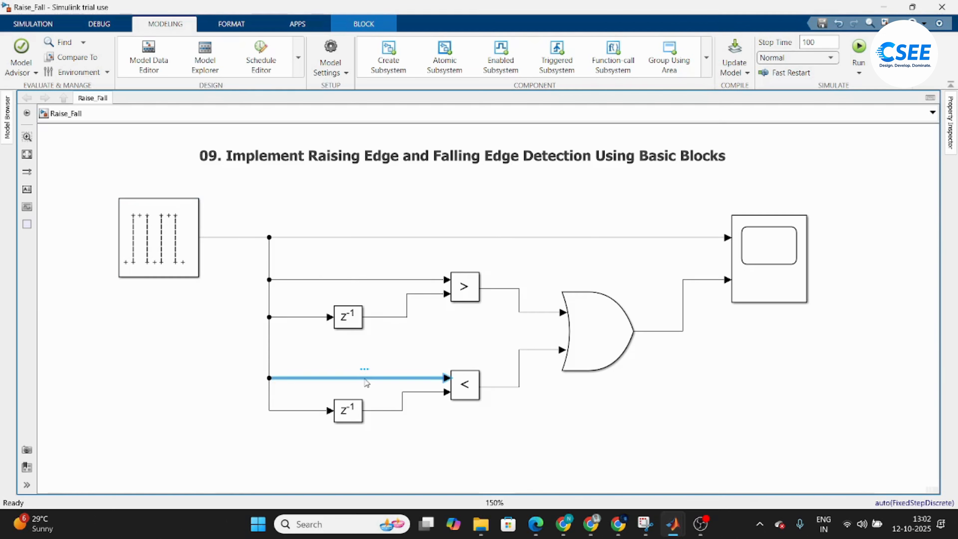
pyautogui.click(409, 360)
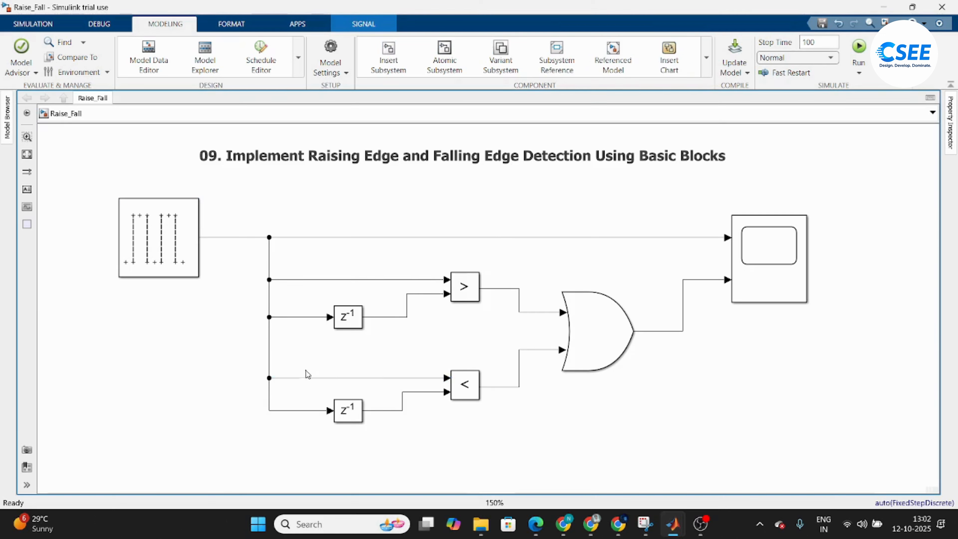
pyautogui.doubleClick(172, 246)
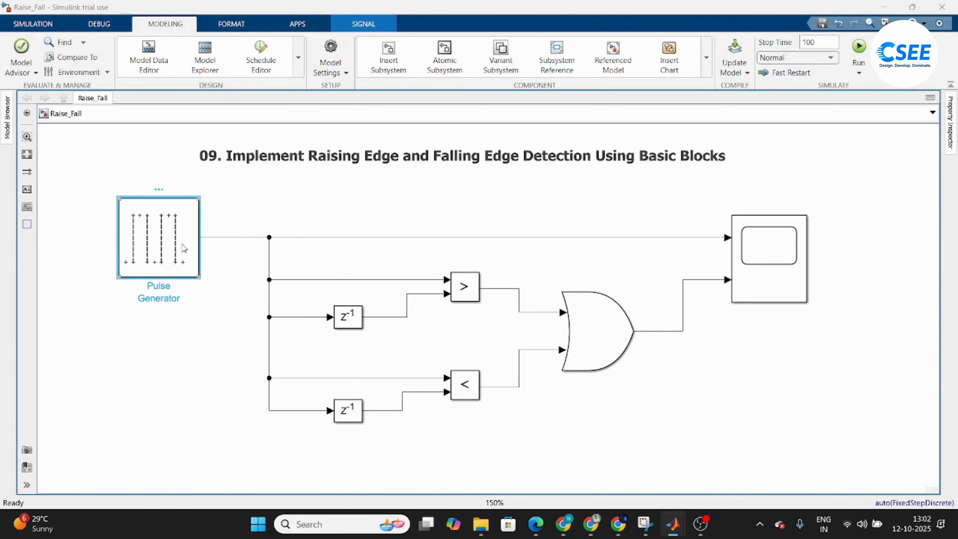
pyautogui.click(475, 57)
pyautogui.doubleClick(792, 287)
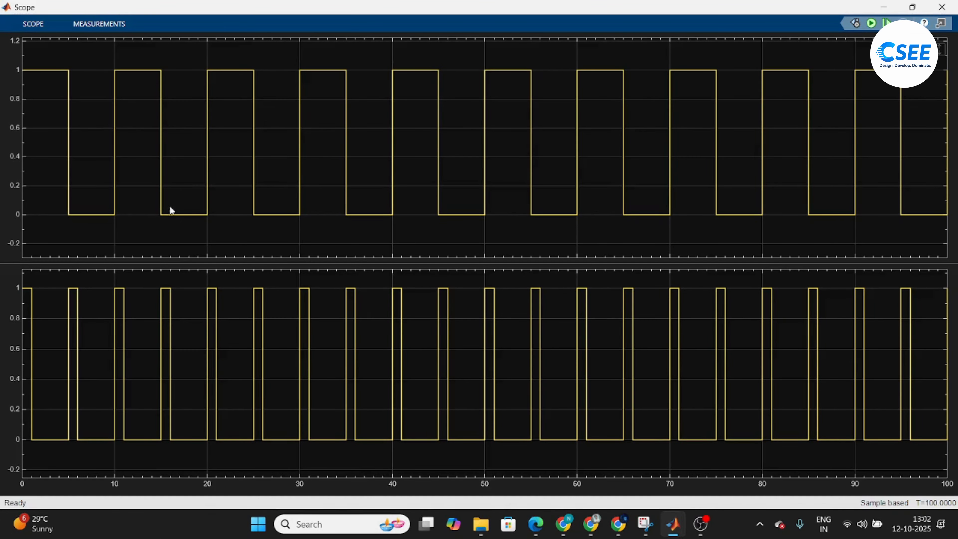
pyautogui.click(883, 7)
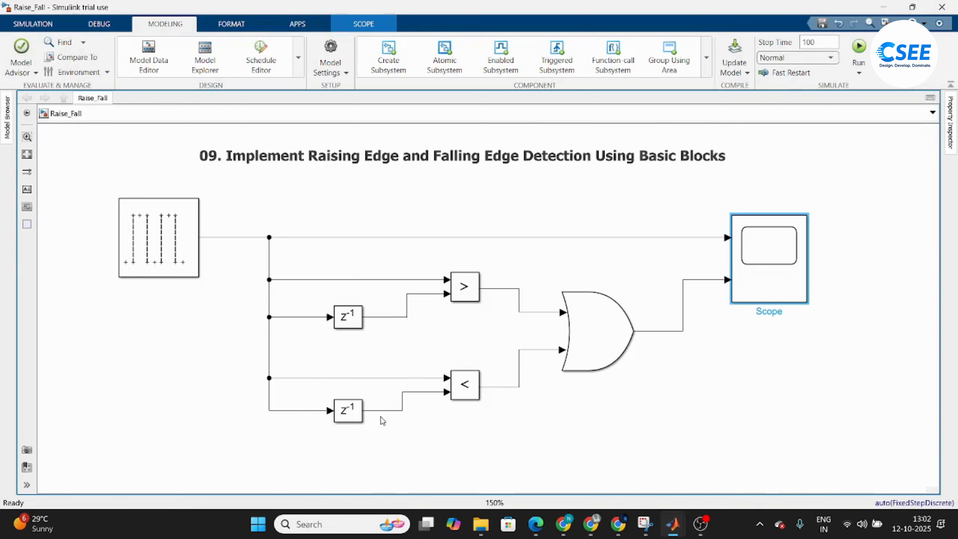
# - Check the < operator's direct input and the initial condition of the lower Delay block
pyautogui.click(385, 378)
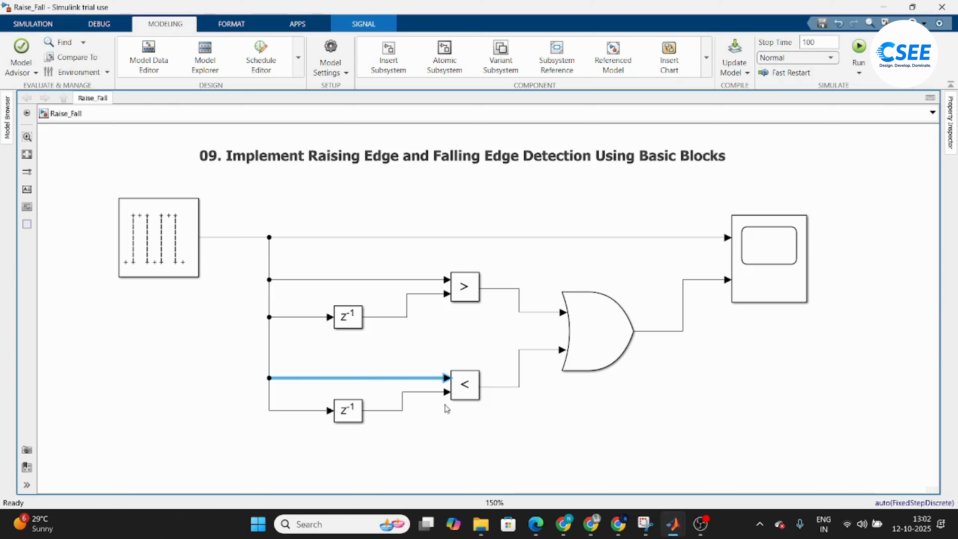
pyautogui.doubleClick(348, 410)
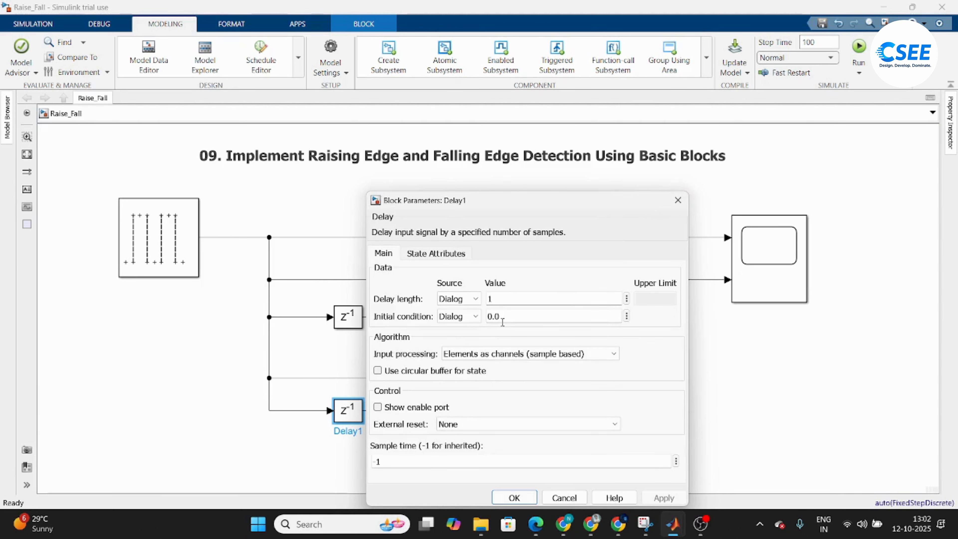
pyautogui.doubleClick(515, 319)
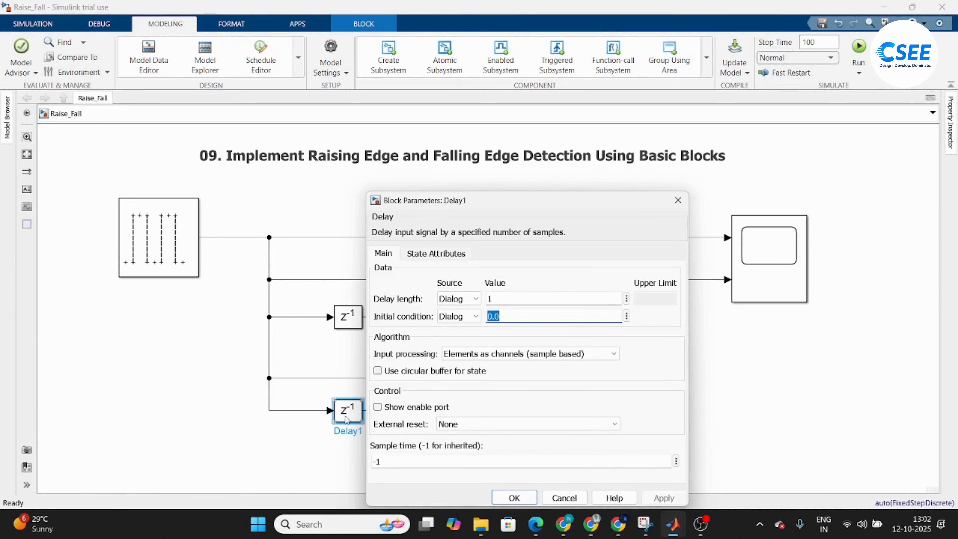
pyautogui.click(677, 200)
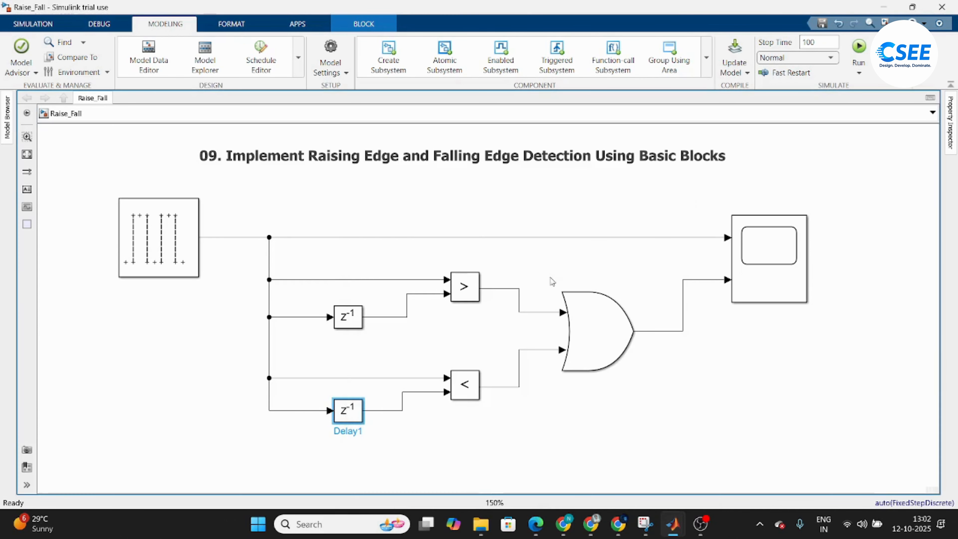
# - Add a bold annotation reading 1 below the lower Delay block's output, using the title's text style
pyautogui.doubleClick(377, 429)
pyautogui.doubleClick(206, 155)
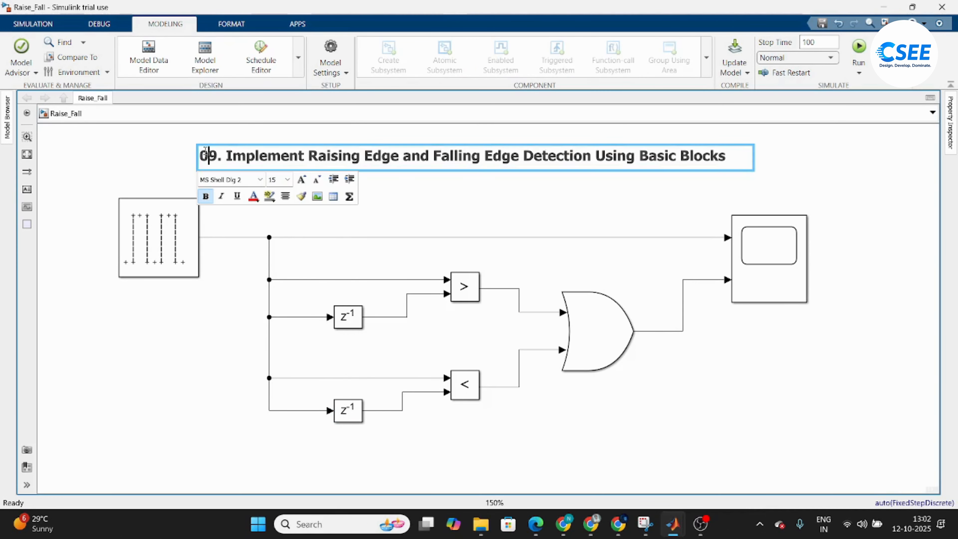
pyautogui.moveTo(217, 155); pyautogui.dragTo(191, 157)
pyautogui.hotkey('ctrl', 'c')
pyautogui.click(379, 434)
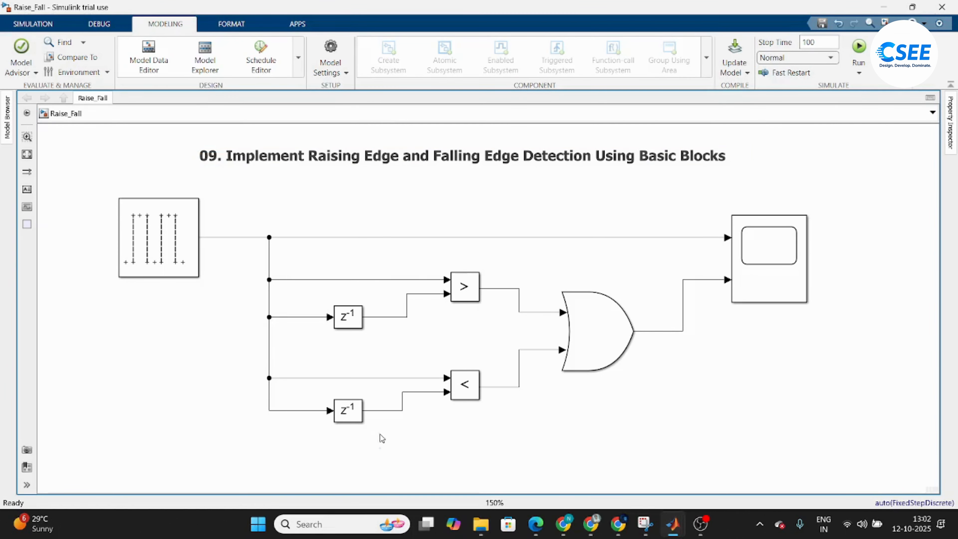
pyautogui.hotkey('ctrl', 'v')
pyautogui.doubleClick(380, 447)
pyautogui.write('1')
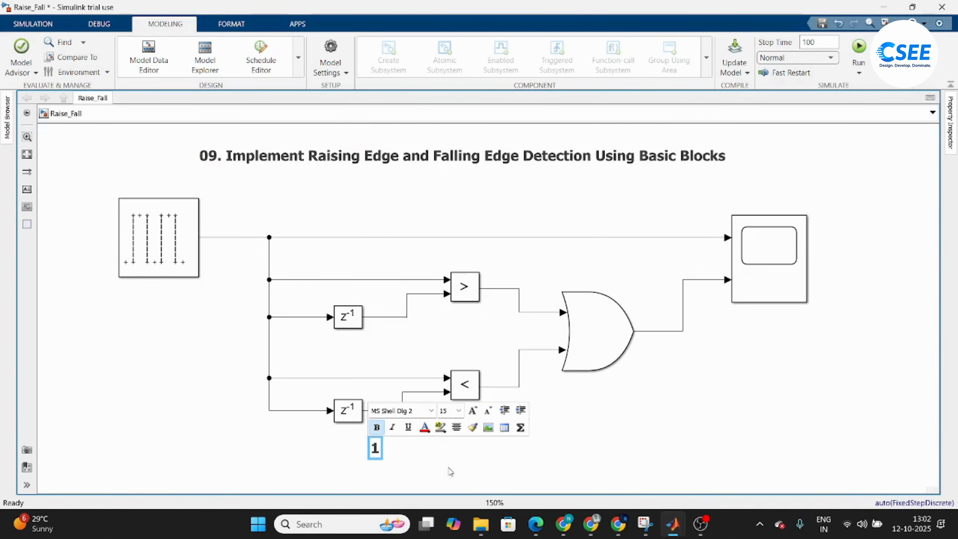
# - Duplicate the 1 annotation above the direct input line of the < operator and change its text to 0
pyautogui.moveTo(375, 448); pyautogui.dragTo(391, 367)
pyautogui.doubleClick(390, 365)
pyautogui.write('0')
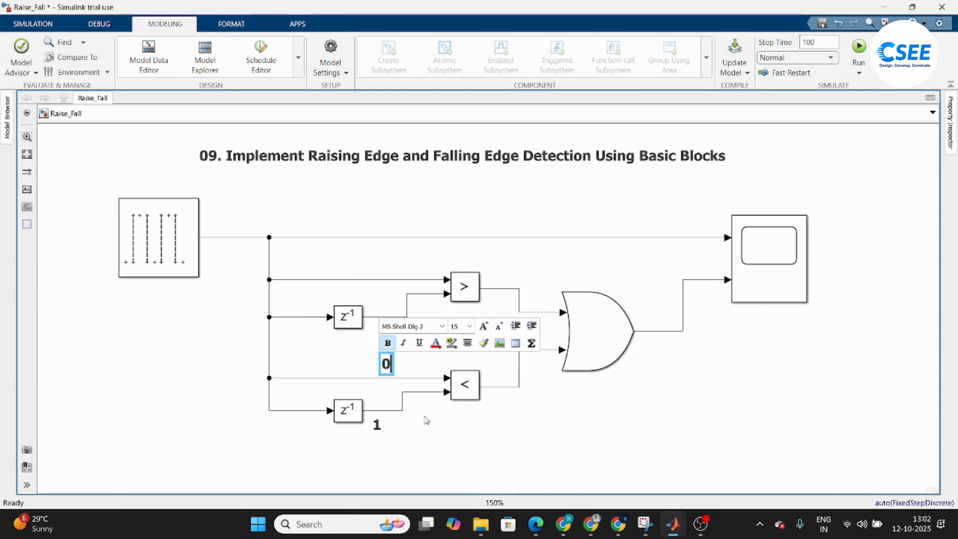
pyautogui.click(437, 429)
pyautogui.click(376, 430)
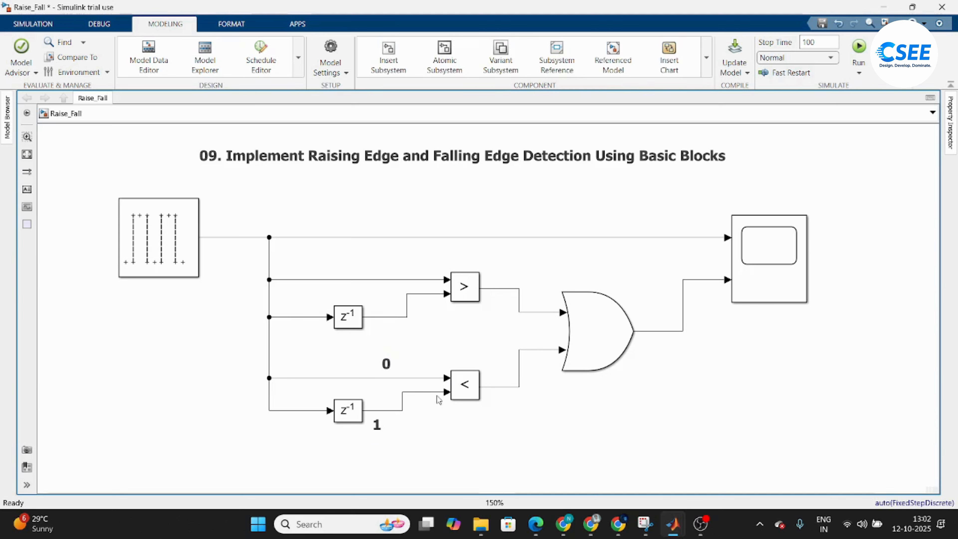
# - Trace the delayed and direct inputs of the < operator and its output to the OR block
pyautogui.click(435, 393)
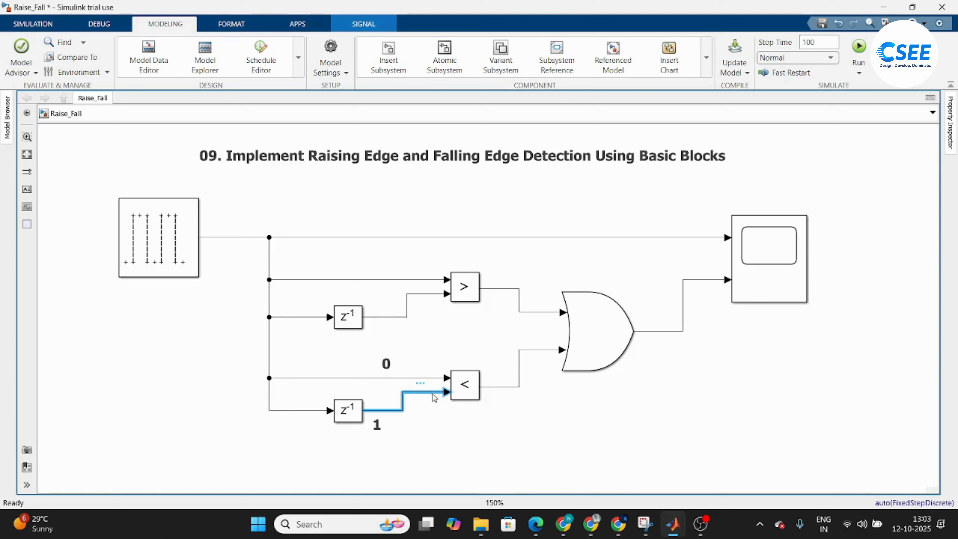
pyautogui.click(435, 378)
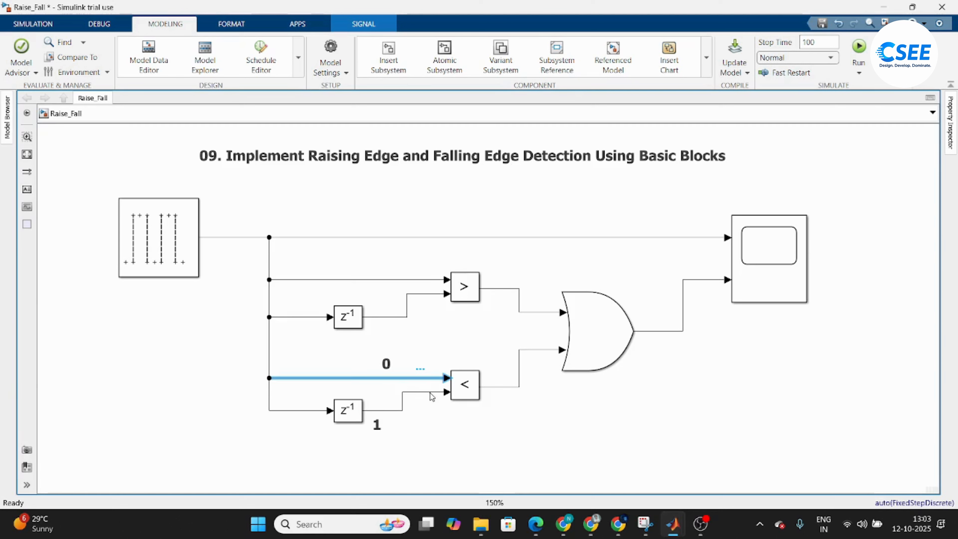
pyautogui.click(430, 392)
pyautogui.click(497, 388)
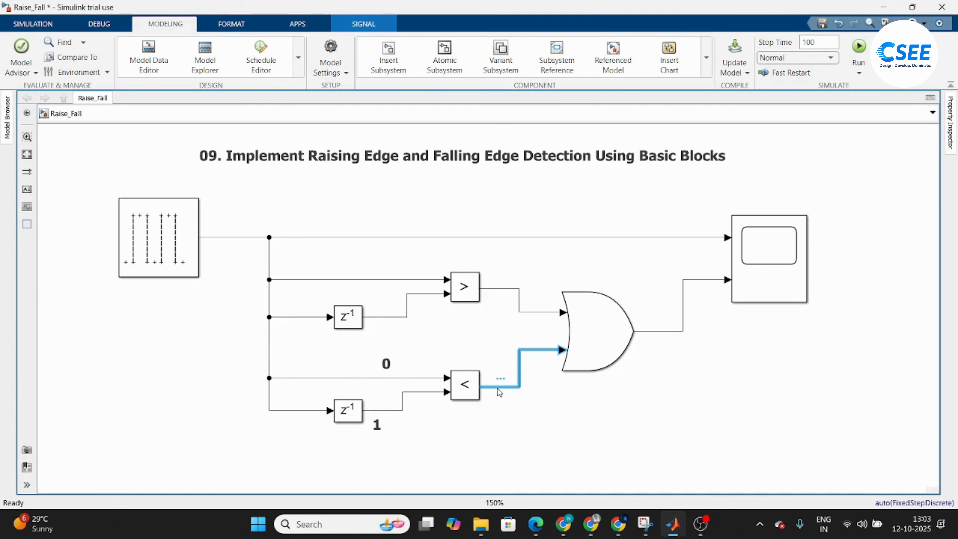